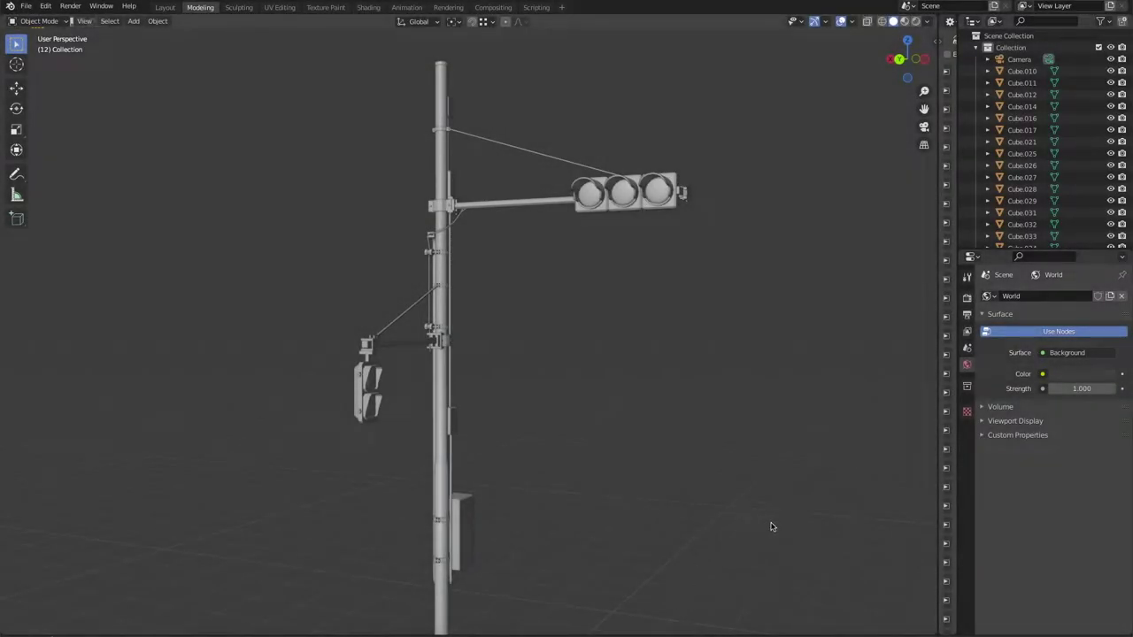
Step: Orbit, zoom and pan around the finished signal pole to inspect its arms and lower signal
middle_click_drag(770, 527, 723, 533)
scroll(660, 496, "up", 2)
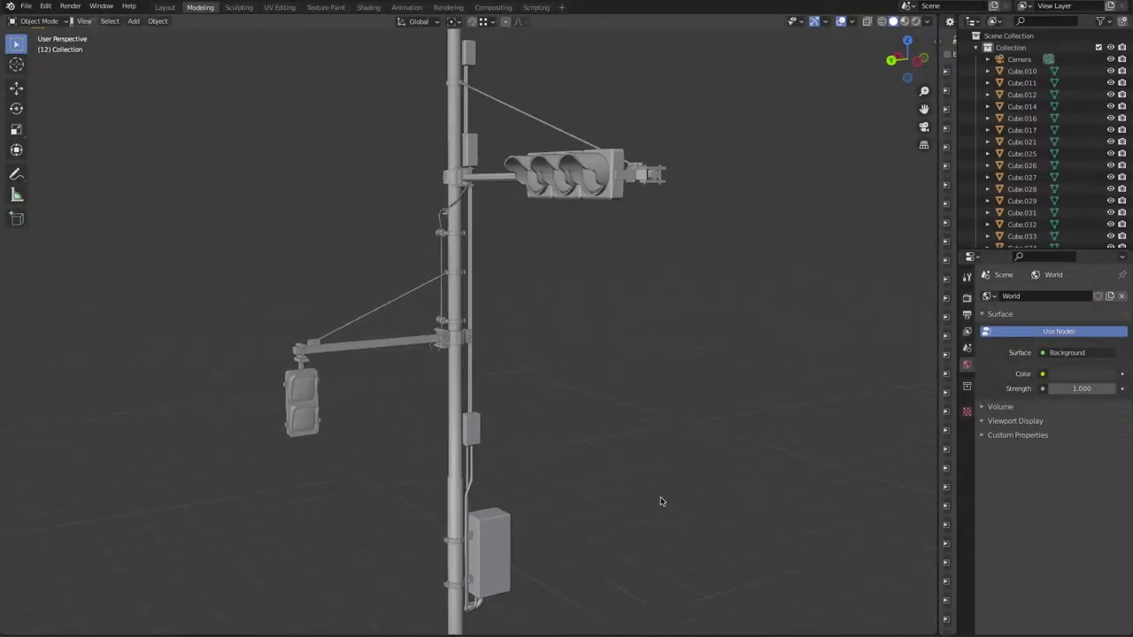
scroll(661, 496, "up", 2)
scroll(625, 414, "up", 1)
mouse_move(625, 413)
middle_mouse_down("shift")
mouse_move(645, 442)
mouse_move(686, 465)
middle_mouse_up("shift")
mouse_move(751, 502)
middle_mouse_down()
mouse_move(633, 494)
mouse_move(696, 442)
mouse_move(734, 437)
mouse_move(741, 455)
mouse_move(616, 446)
middle_mouse_up()
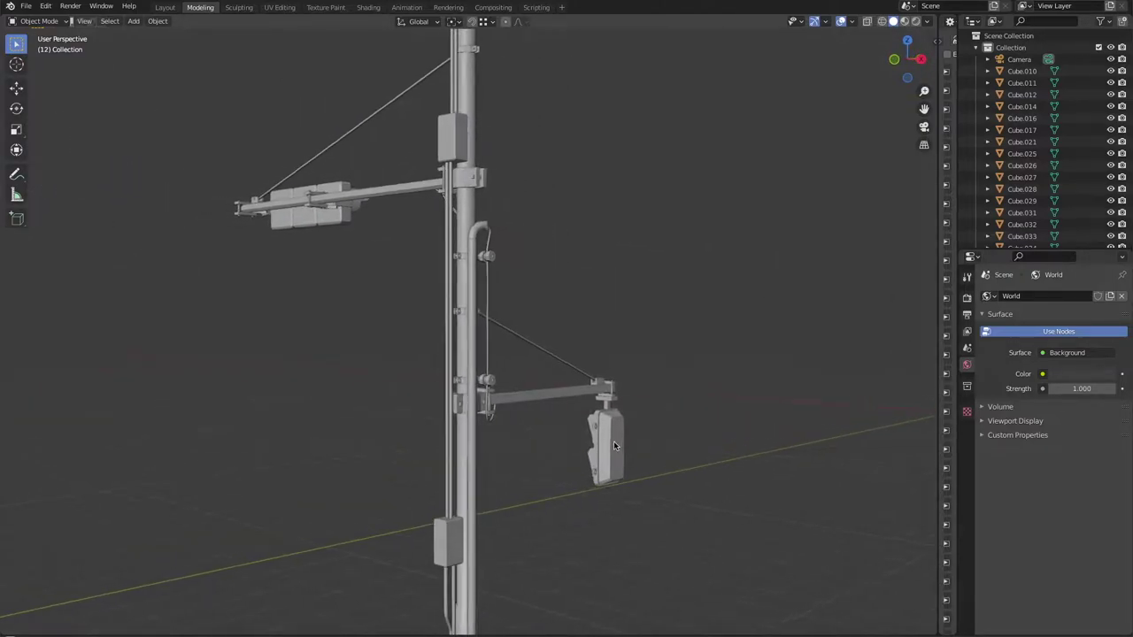
scroll(692, 454, "up", 2)
middle_click_drag(770, 355, 816, 408, "shift")
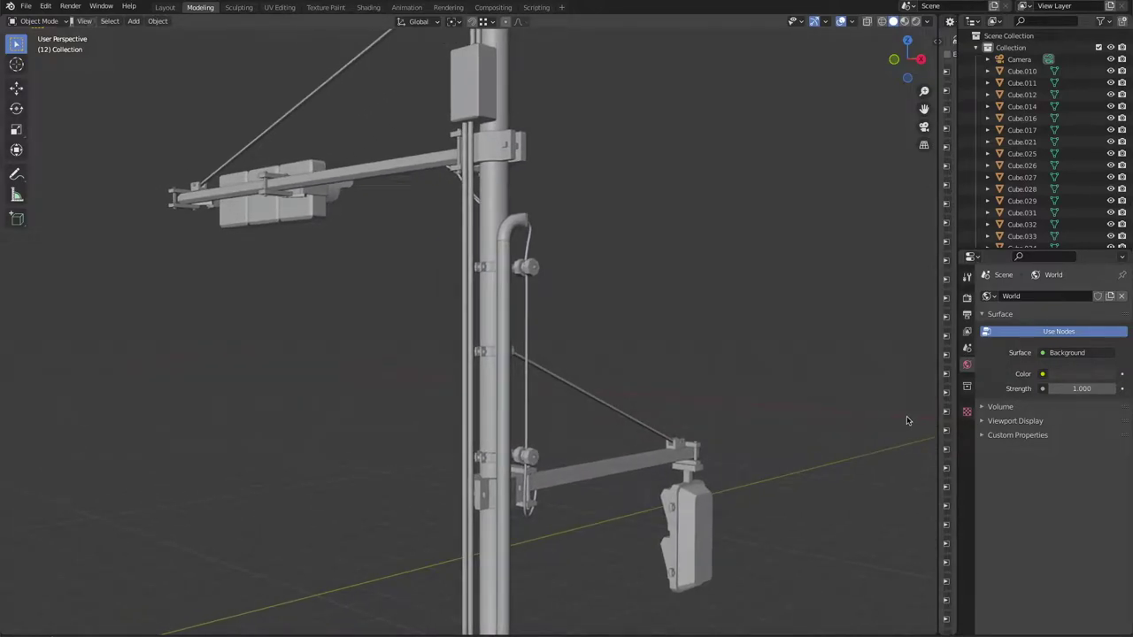
mouse_move(891, 423)
middle_mouse_down()
mouse_move(756, 423)
mouse_move(727, 388)
mouse_move(750, 351)
mouse_move(741, 341)
middle_mouse_up()
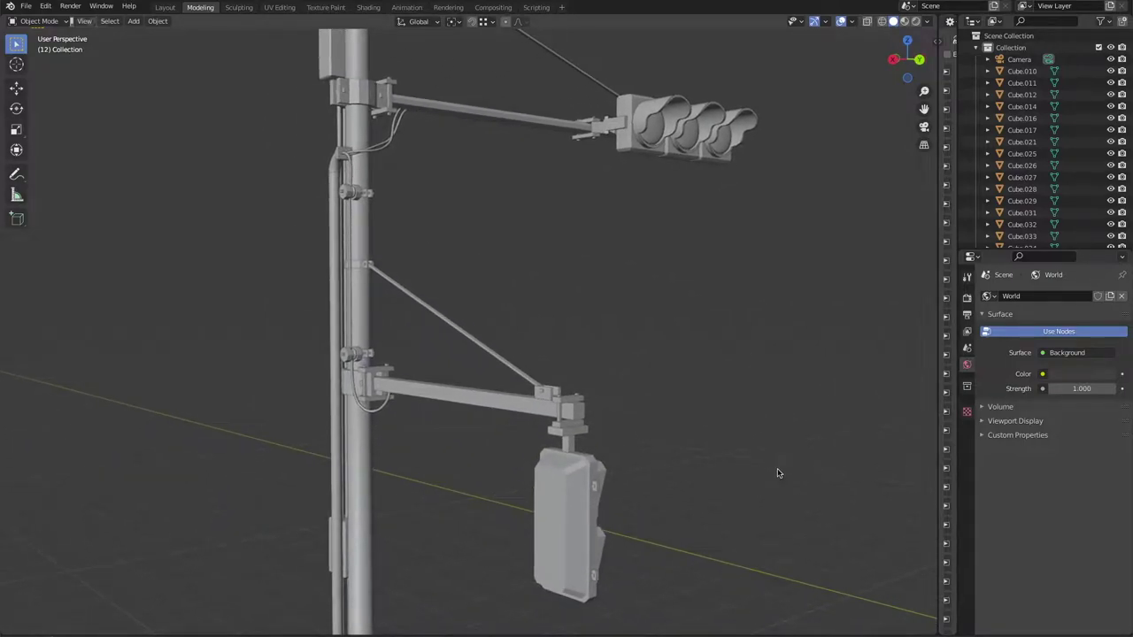
Step: Zoom out to frame the whole pole from the signal-head side, then bring up the Add menu
scroll(778, 473, "down", 1)
middle_click_drag(779, 473, 658, 472)
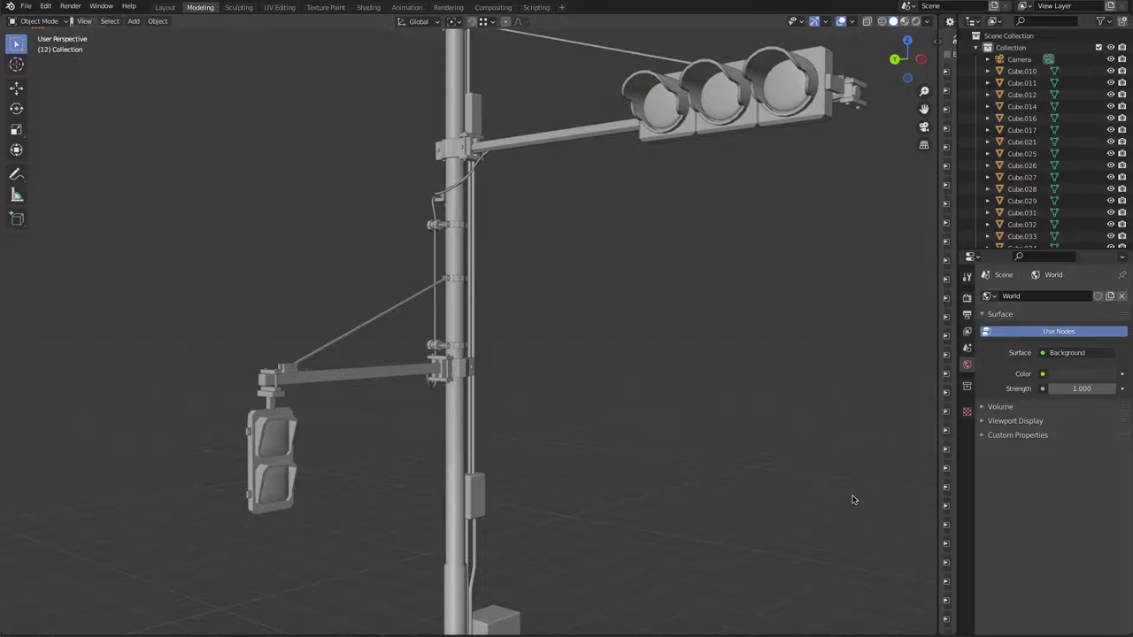
scroll(832, 501, "down", 1)
scroll(830, 502, "down", 1)
scroll(830, 497, "down", 1)
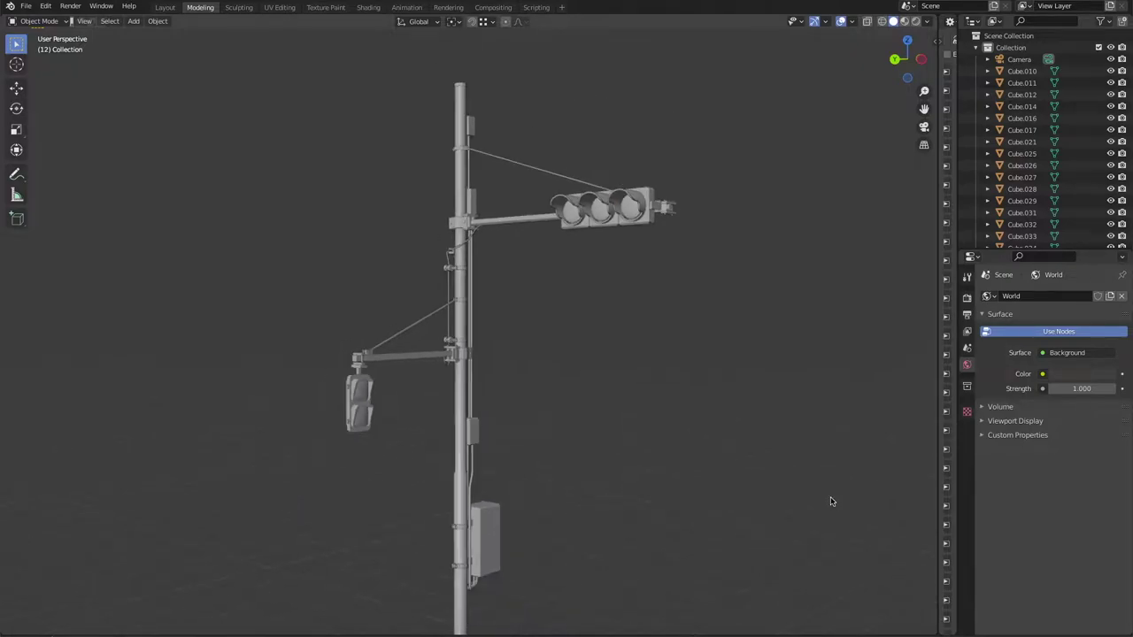
middle_click_drag(824, 506, 847, 461, "shift")
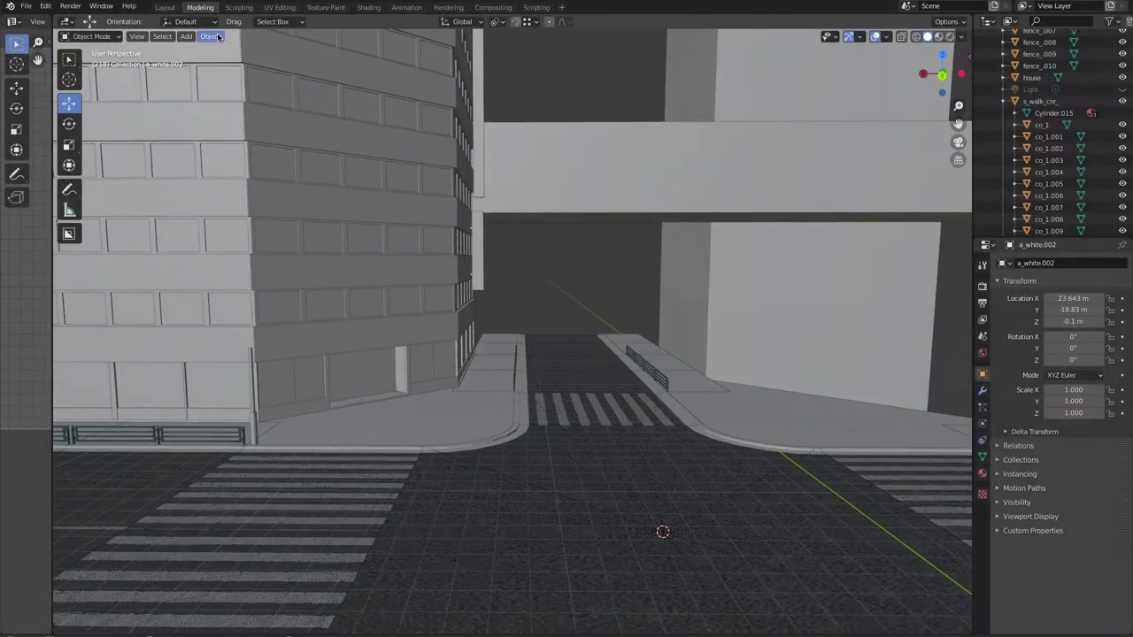
left_click(185, 36)
mouse_move(203, 49)
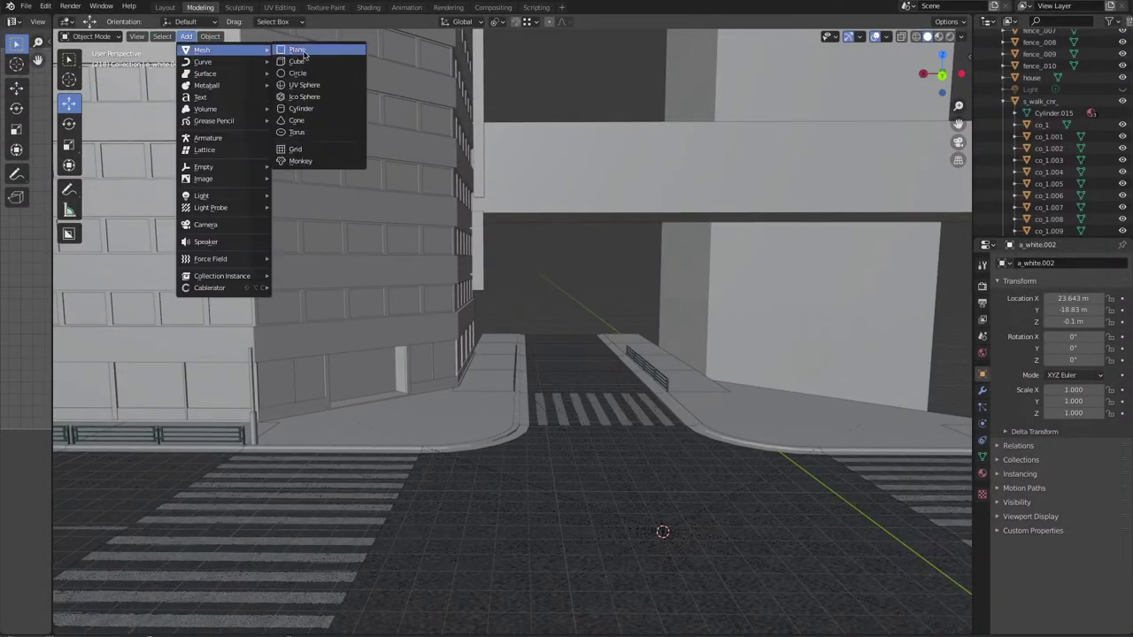
Step: Add a cylinder and place it on the sidewalk at the building corner
left_click(301, 108)
left_click(101, 611)
middle_click_drag(266, 477, 316, 449)
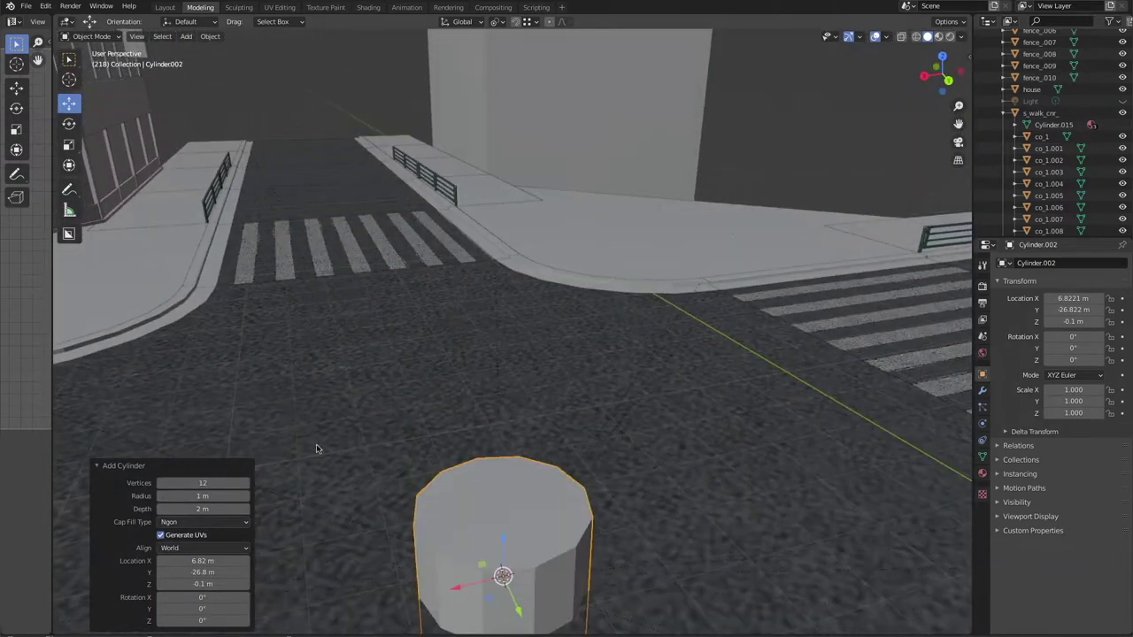
left_click(123, 465)
key("g")
left_click(449, 347)
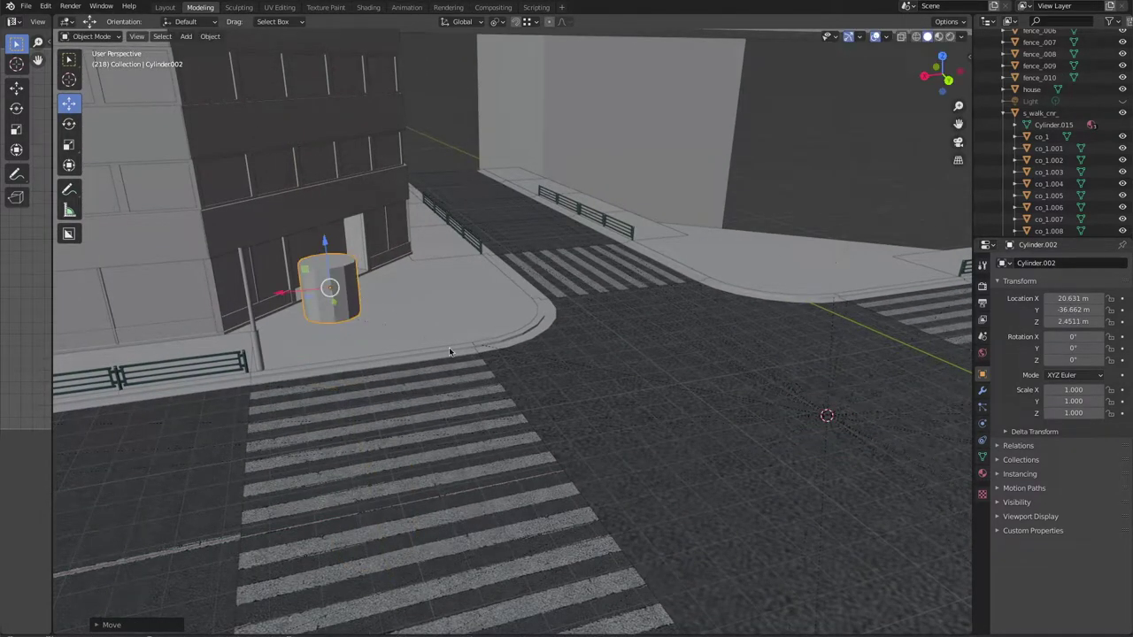
Step: Set the cylinder's X/Y scale to 0.2 and scale it thinner into a pole
key("n")
scroll(524, 338, "up", 3)
scroll(524, 338, "up", 3)
double_click(894, 180)
type("0.2")
key("Return")
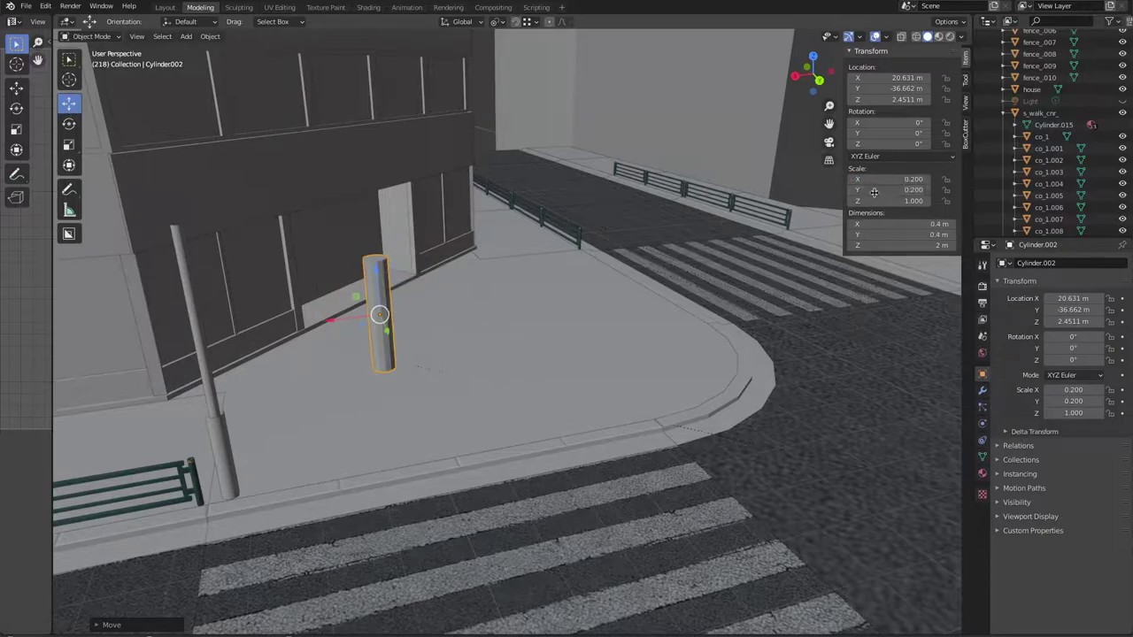
mouse_move(486, 274)
middle_mouse_down()
mouse_move(387, 291)
mouse_move(390, 303)
middle_mouse_up()
key("s")
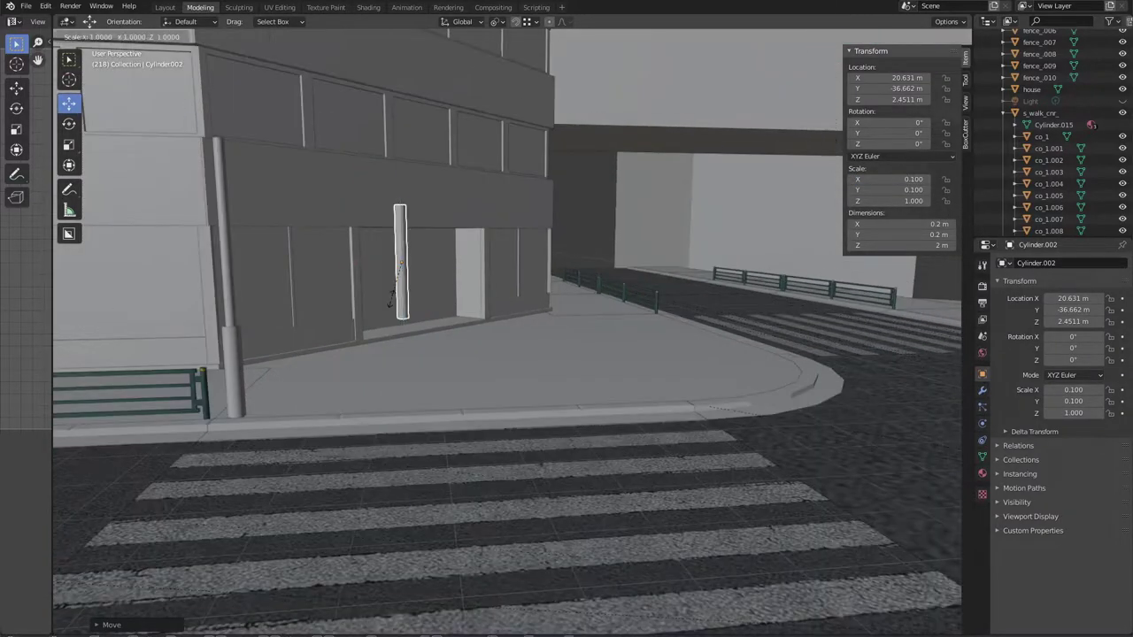
left_click(681, 400)
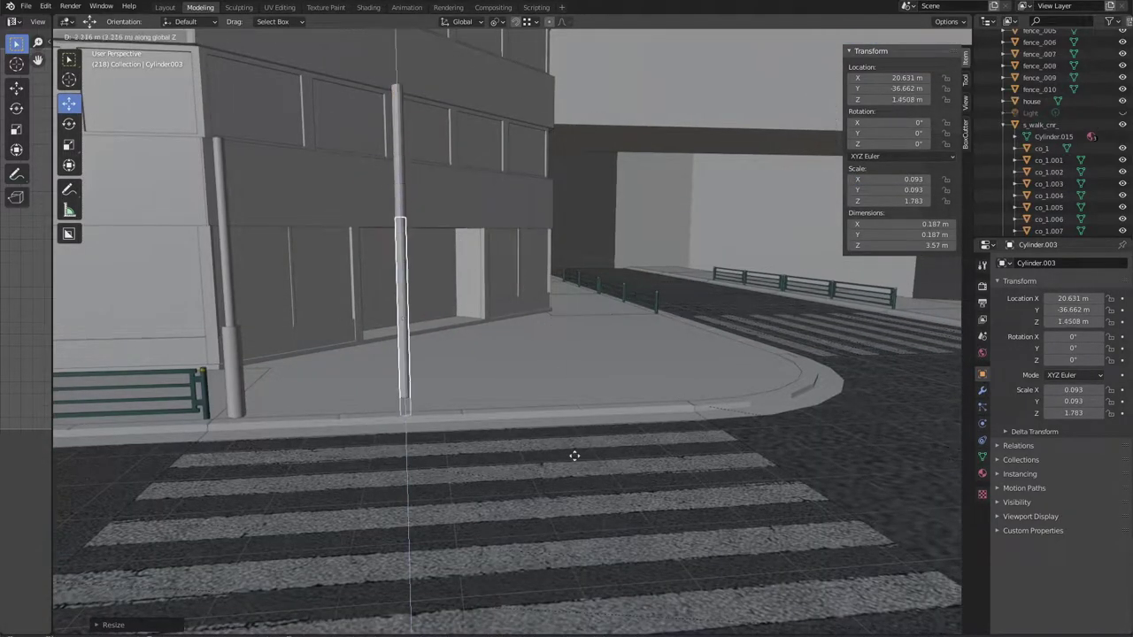
Step: Duplicate the thin pole along Z to make a second section
key("shift+d")
key("z")
left_click(478, 353)
mouse_move(478, 353)
middle_mouse_down()
mouse_move(526, 272)
mouse_move(529, 361)
middle_mouse_up()
Step: Separate the upper pole section in Edit Mode and smooth-shade it
left_click(329, 461)
key("Tab")
scroll(349, 264, "up", 3)
left_click(245, 36)
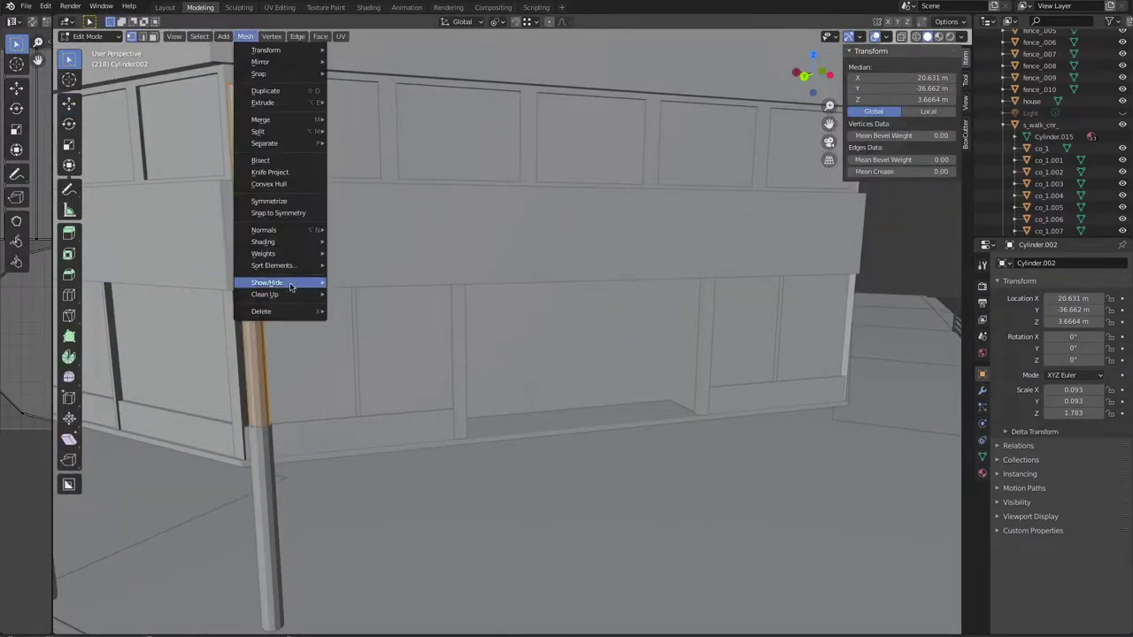
left_click(359, 240)
key("Tab")
left_click(270, 531)
key("Tab")
left_click(245, 36)
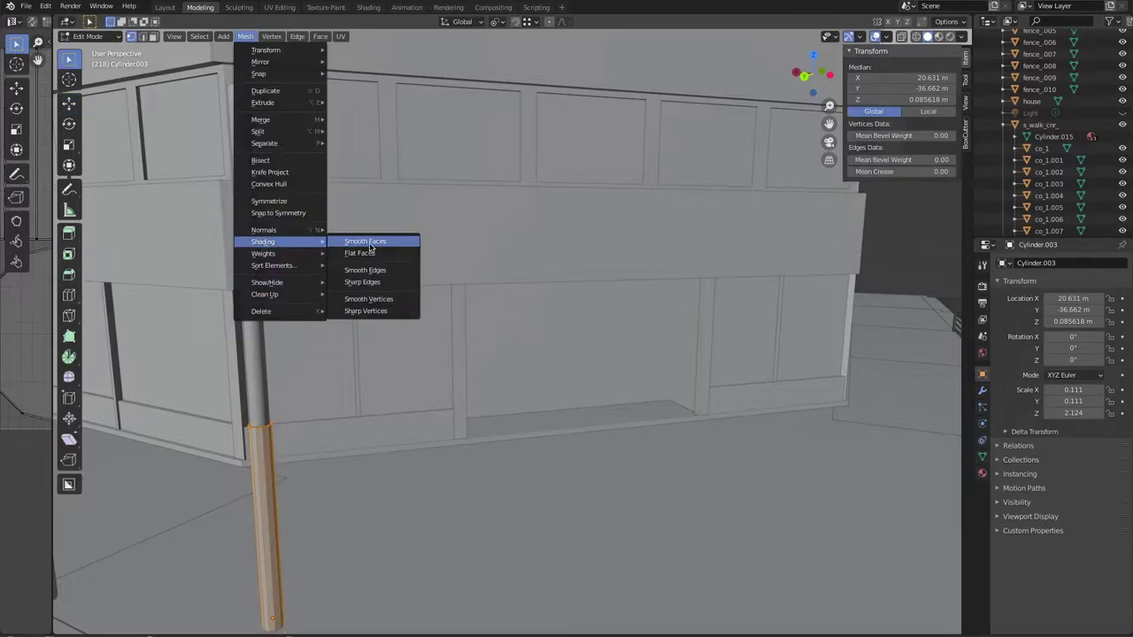
left_click(359, 237)
key("Tab")
Step: Stretch the upper pole section taller along Z
middle_click_drag(531, 354, 695, 378)
scroll(663, 390, "down", 2)
scroll(174, 412, "down", 4)
mouse_move(177, 407)
middle_mouse_down()
mouse_move(115, 292)
mouse_move(590, 326)
middle_mouse_up()
left_click(113, 284)
key("s")
key("z")
left_click(135, 258)
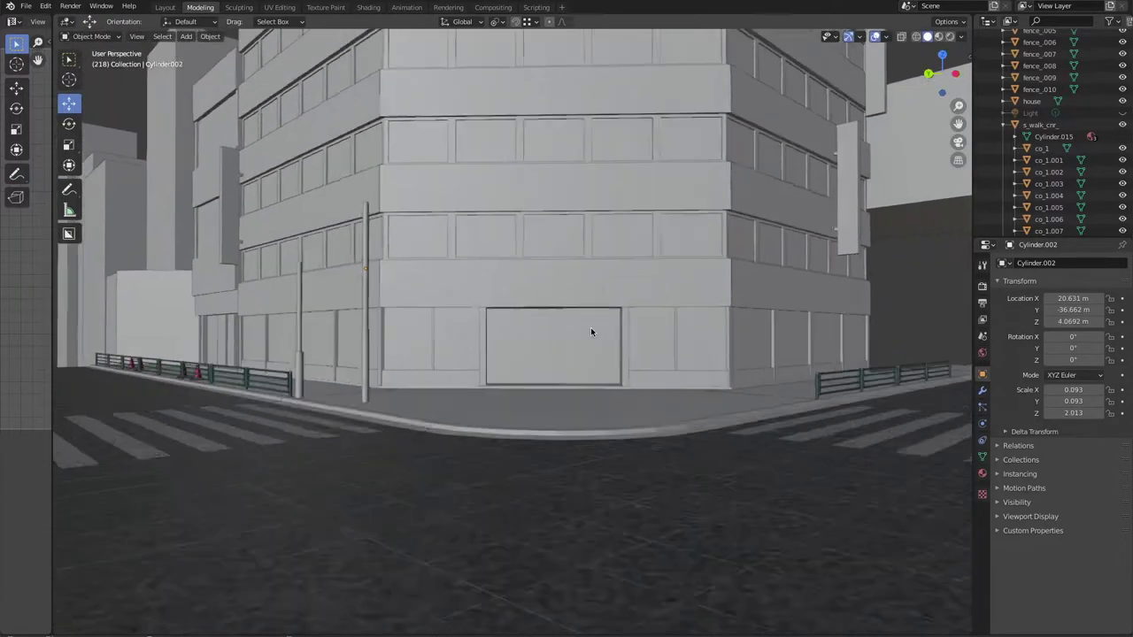
Step: Move the lower pole section to the sidewalk corner
left_click(146, 356, "alt")
left_click(168, 361)
middle_click_drag(169, 361, 259, 302)
key("g")
left_click(146, 416)
mouse_move(151, 416)
middle_mouse_down()
mouse_move(442, 425)
mouse_move(496, 441)
middle_mouse_up()
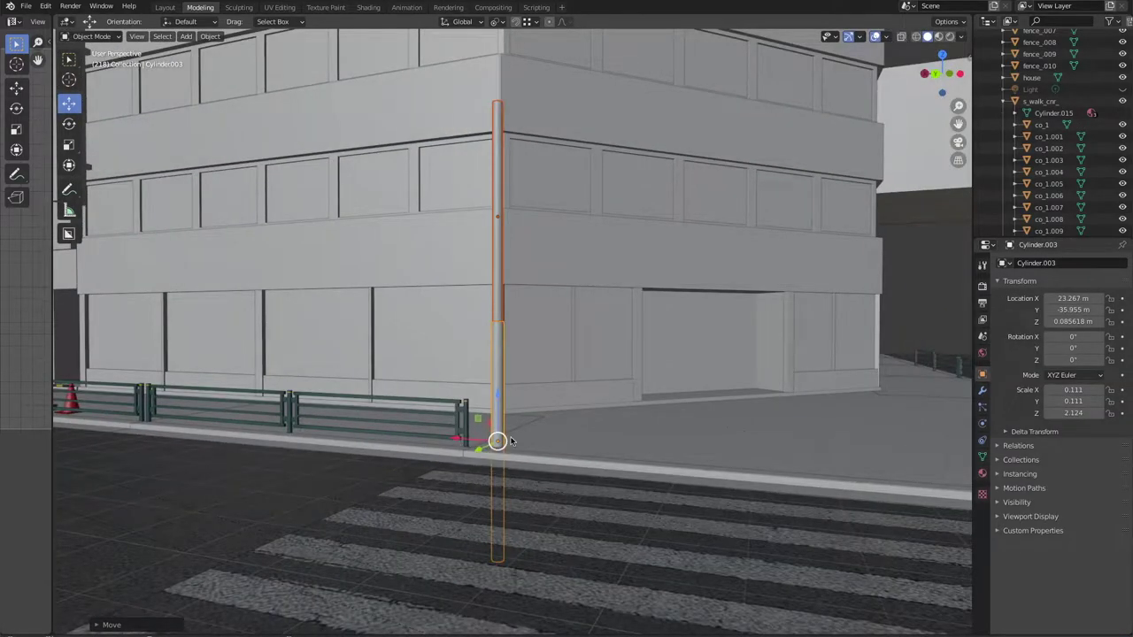
middle_click_drag(617, 340, 588, 326)
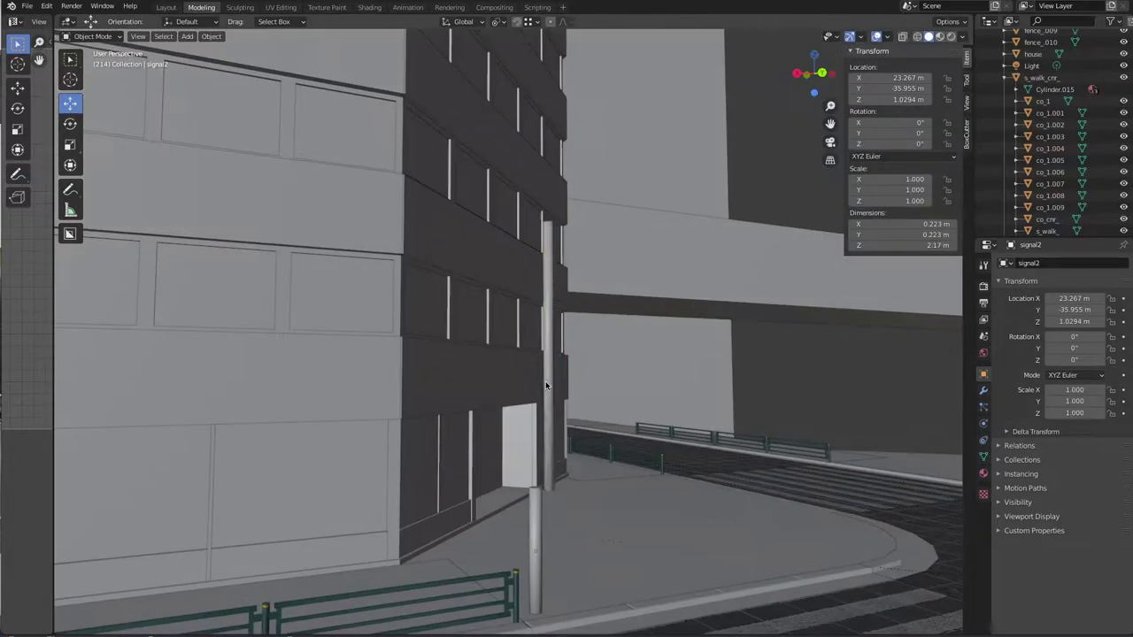
Step: Set the signal2 pole's X location to 15 m
middle_click_drag(545, 380, 619, 425)
left_click(816, 505)
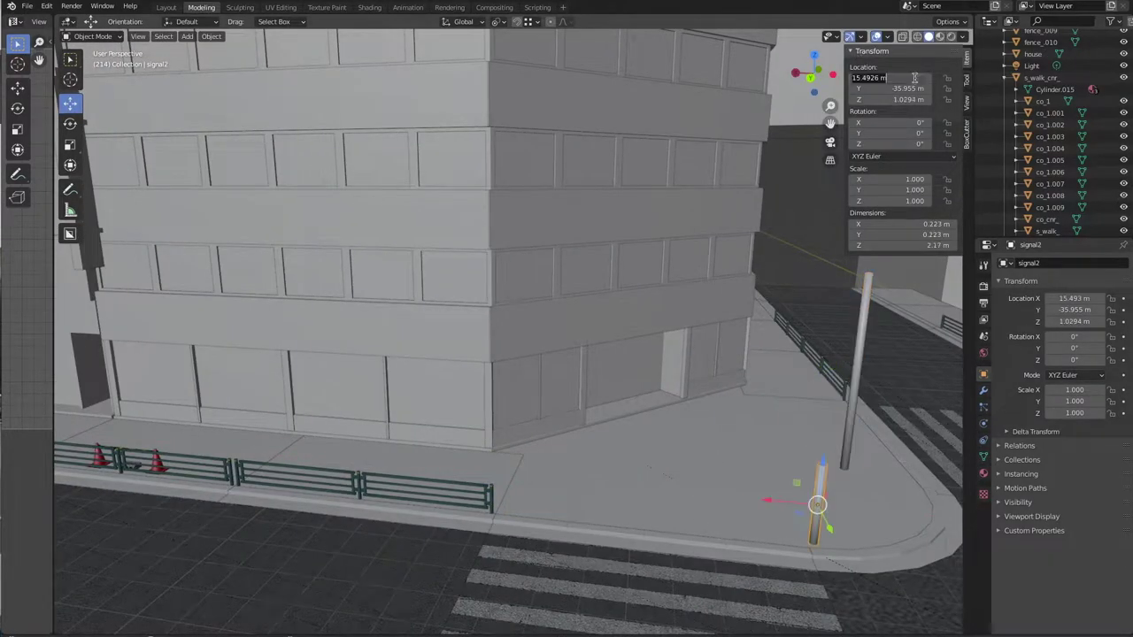
type("15")
key("Return")
key("n")
middle_click_drag(531, 310, 553, 313)
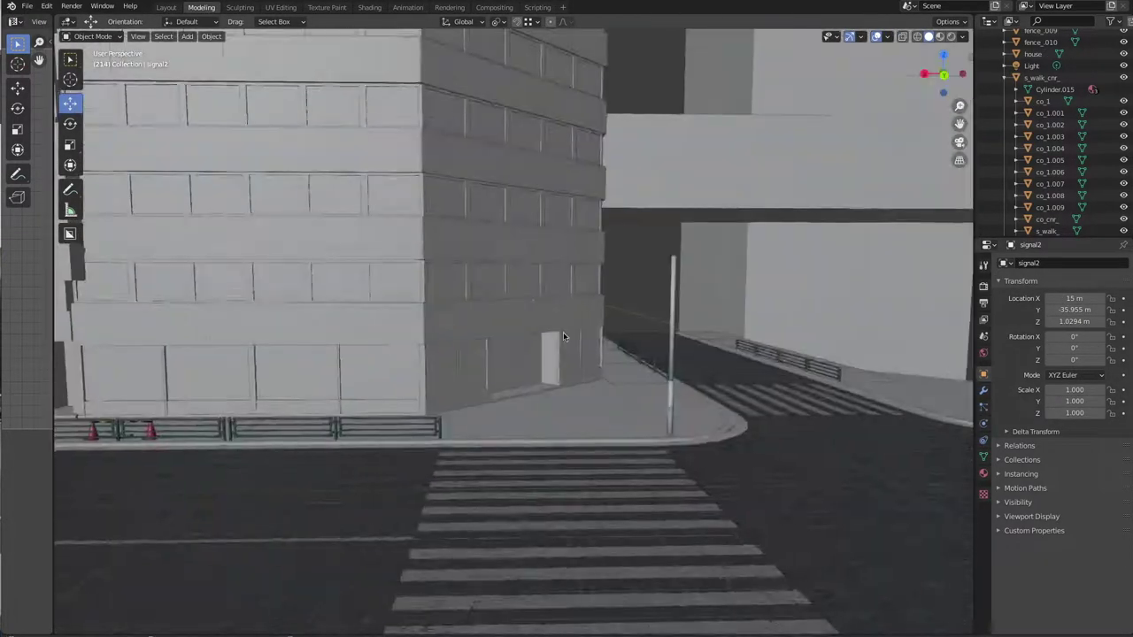
scroll(553, 313, "up", 4)
key("n")
key("n")
key("alt+a")
middle_click_drag(716, 181, 728, 353)
Step: Add a 12-vertex cylinder and place it on the pole
key("shift+a")
left_click(306, 108)
left_click(124, 625)
double_click(205, 482)
type("12")
left_click(98, 466)
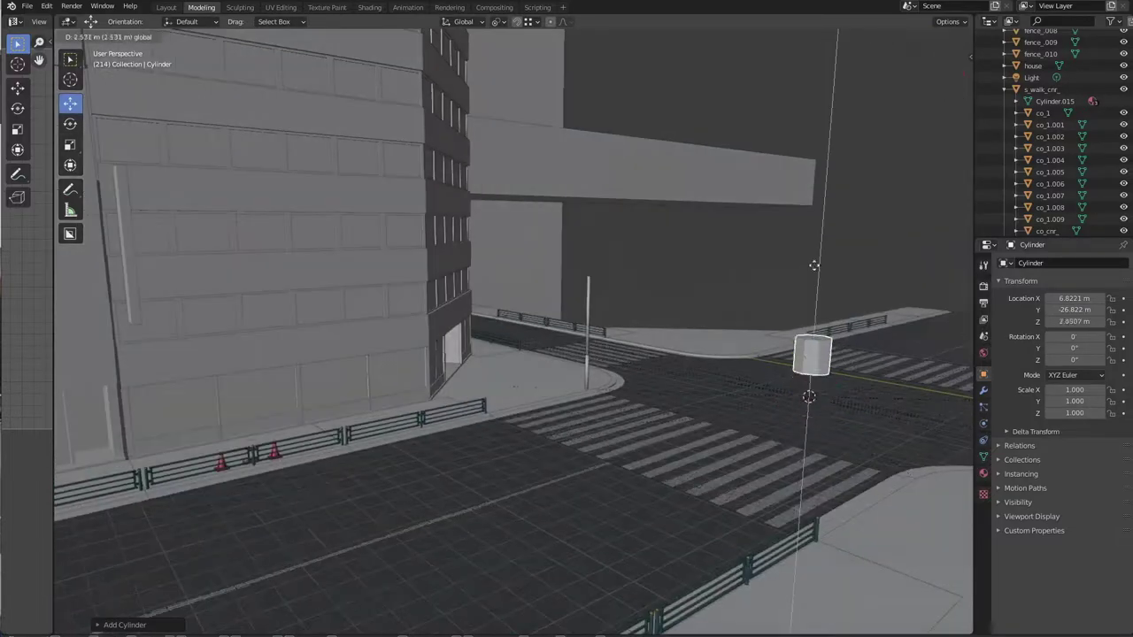
key("n")
key("g")
left_click(601, 337)
Step: Shrink the new cylinder, rotate it 90° about X, and make it thinner
key("KP_Decimal")
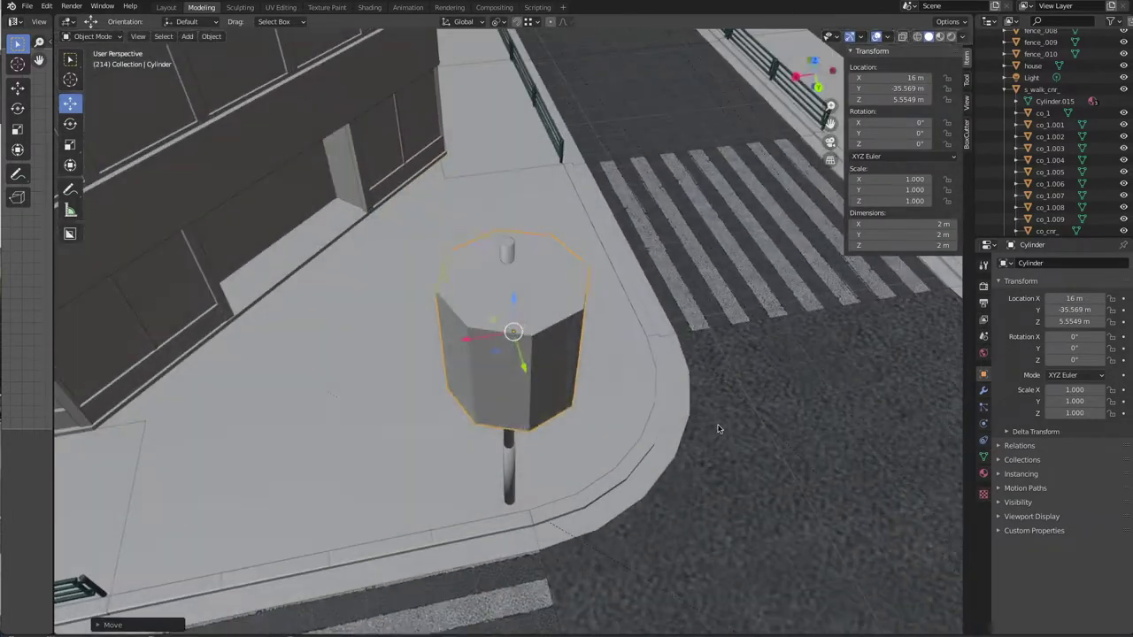
scroll(601, 337, "up", 3)
key("s")
middle_click_drag(571, 340, 721, 436)
key("r")
key("x")
key("9")
key("0")
key("Return")
key("n")
key("s")
key("z")
left_click(726, 439)
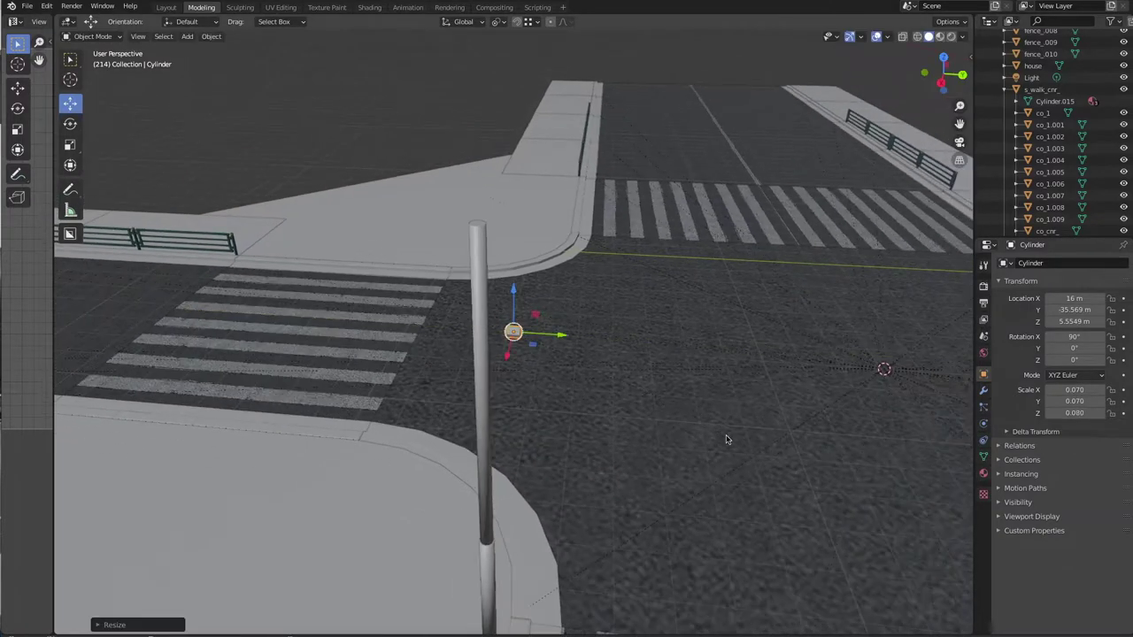
Step: Stretch the cylinder along Y into an arm and fit it against the pole
key("s")
key("y")
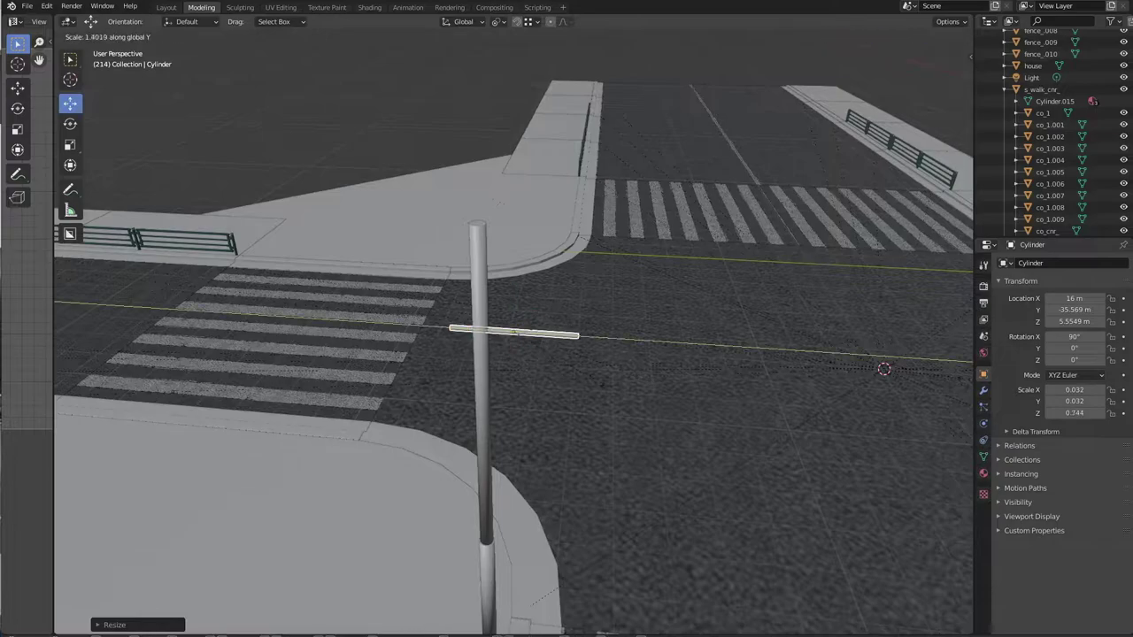
left_click(566, 417)
mouse_move(567, 417)
middle_mouse_down()
mouse_move(632, 454)
mouse_move(452, 336)
middle_mouse_up()
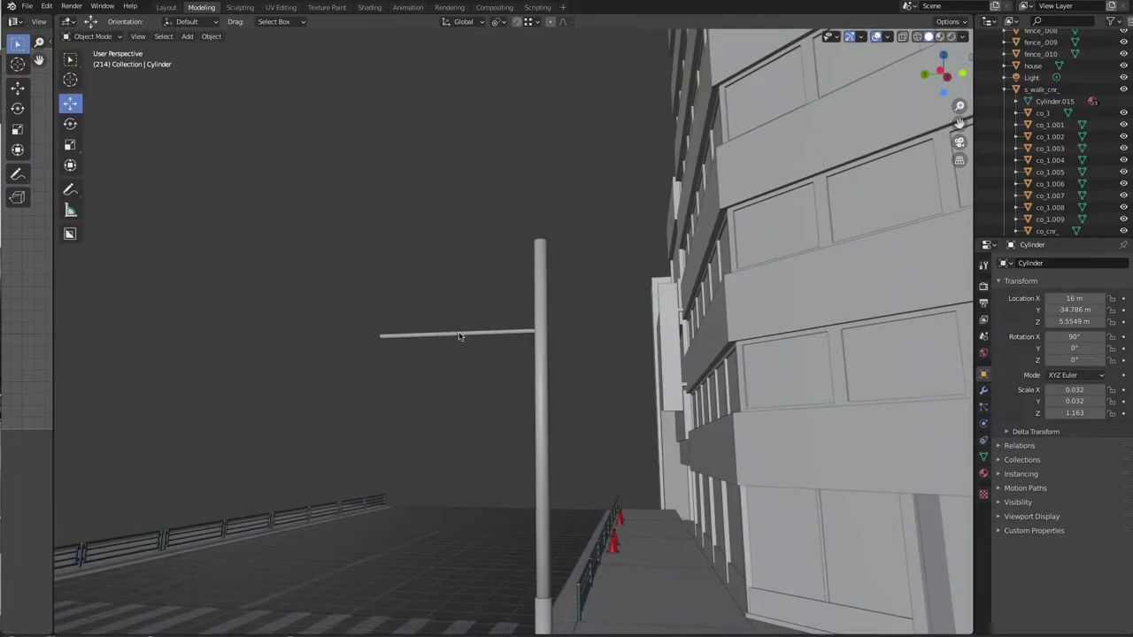
key("s")
left_click(582, 410)
middle_click_drag(582, 410, 620, 354)
scroll(590, 411, "down", 5)
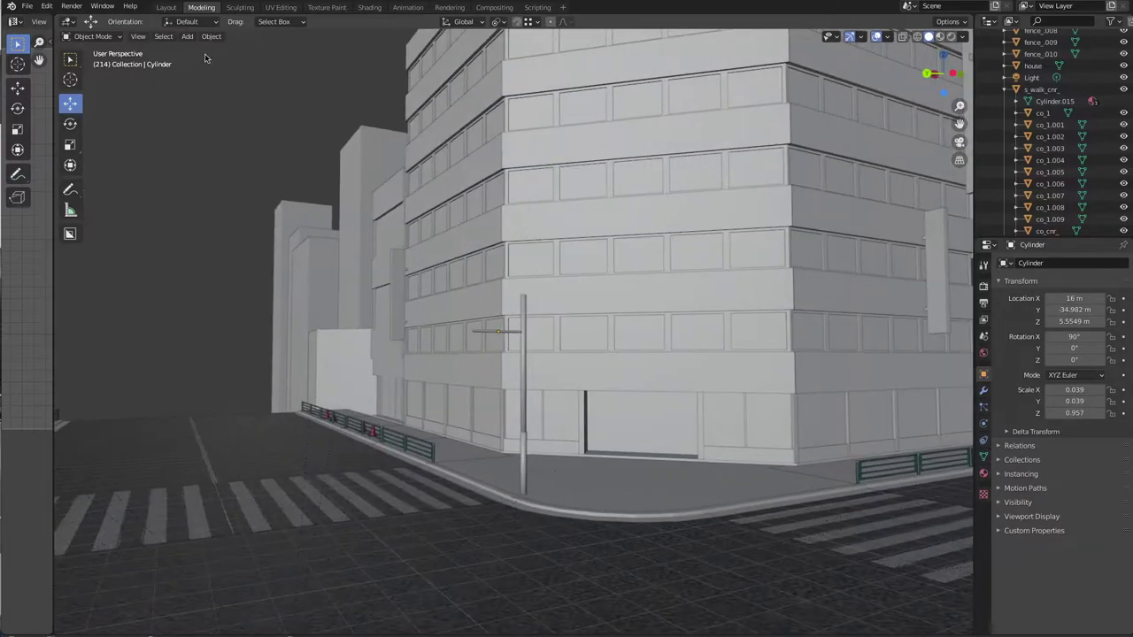
Step: Add a cube at the base of the pole
key("shift+a")
key("n")
key("Return")
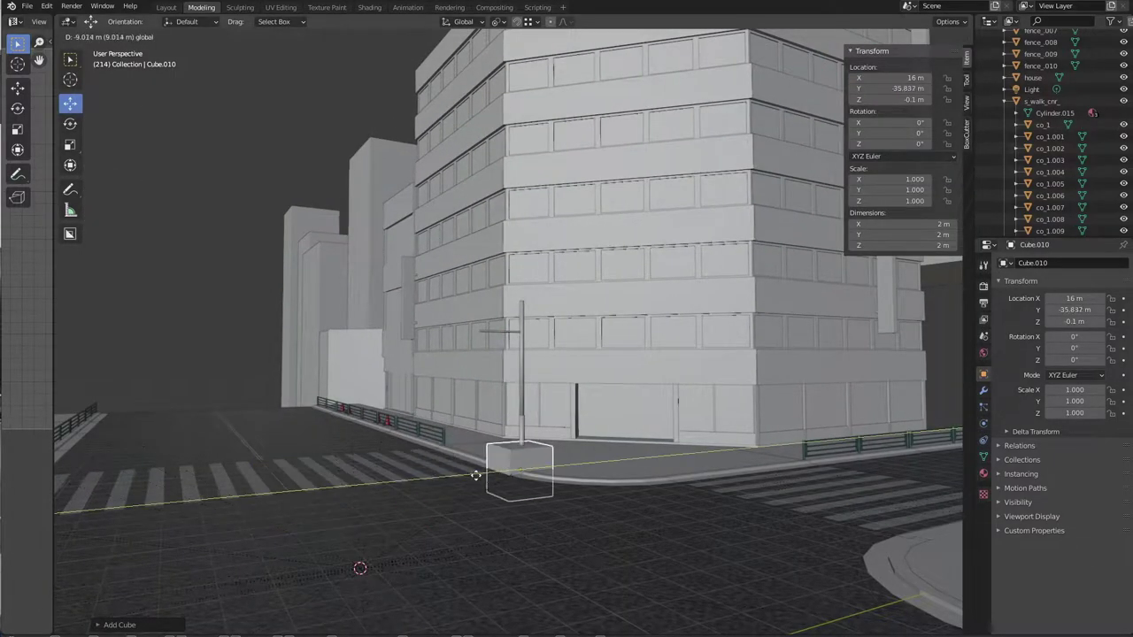
Step: Move and shrink the second sign cube so it sits beside the first sign
key("g")
key("z")
left_click(546, 396)
key("KP_Decimal")
key("s")
left_click(546, 395)
middle_click_drag(546, 396, 587, 412)
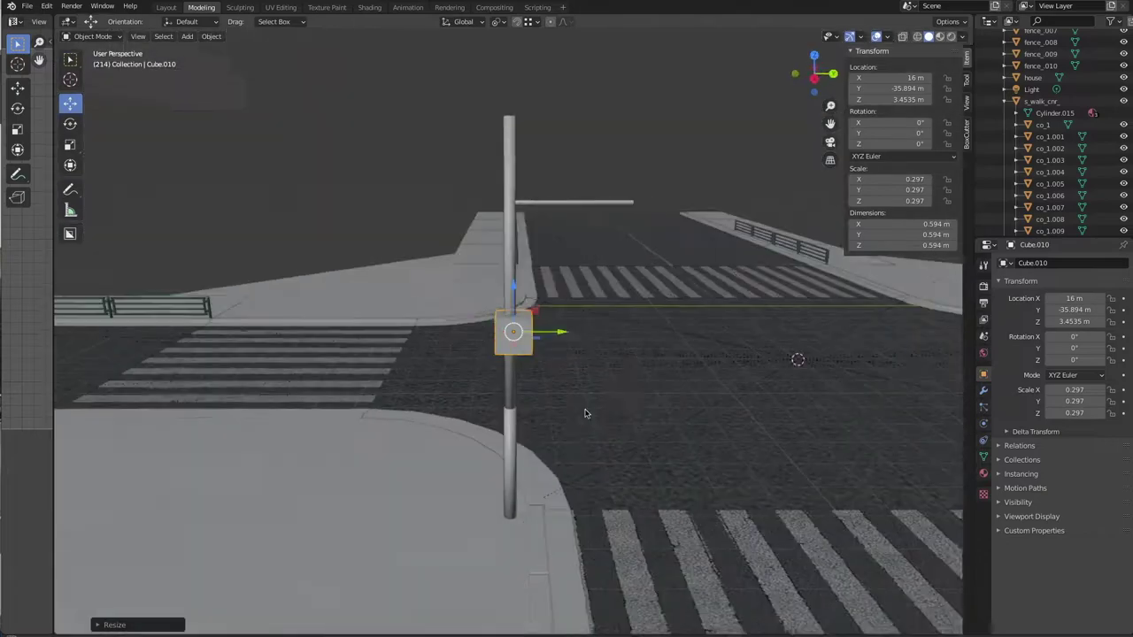
Step: Select the lower pole sign piece and set its Y location to -36 m
left_click(522, 418)
left_click(506, 549)
mouse_move(505, 549)
middle_mouse_down()
mouse_move(564, 348)
mouse_move(592, 383)
mouse_move(571, 371)
middle_mouse_up()
type("-36")
key("Return")
Step: Duplicate the cube up the pole, then undo the duplicate
key("shift+d")
key("z")
left_click(566, 160)
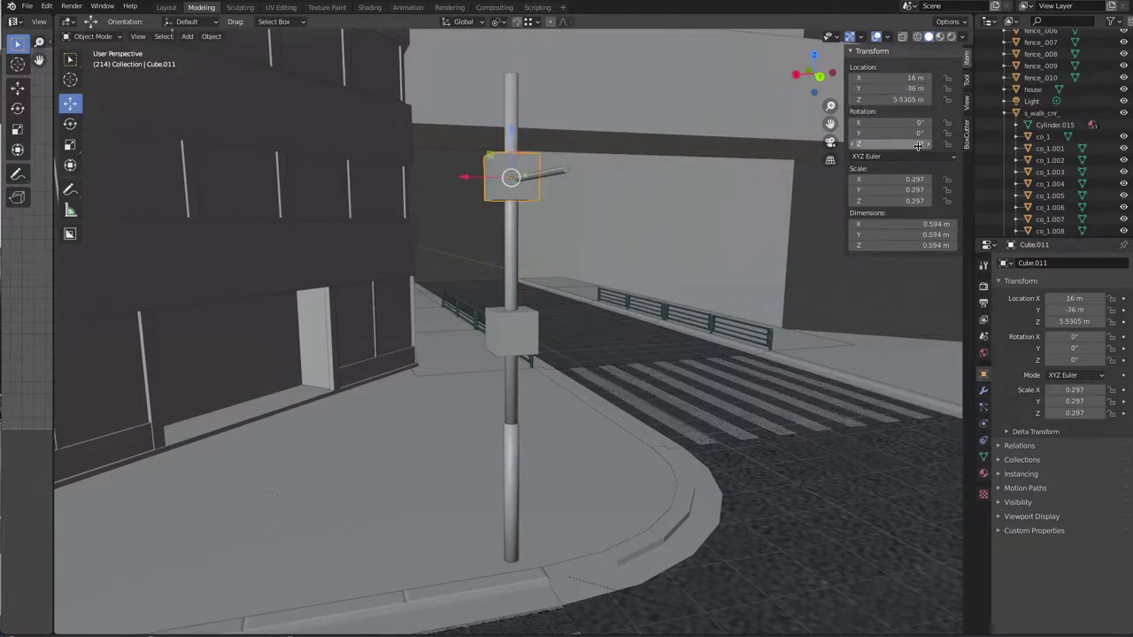
middle_click_drag(674, 202, 585, 346)
key("ctrl+z")
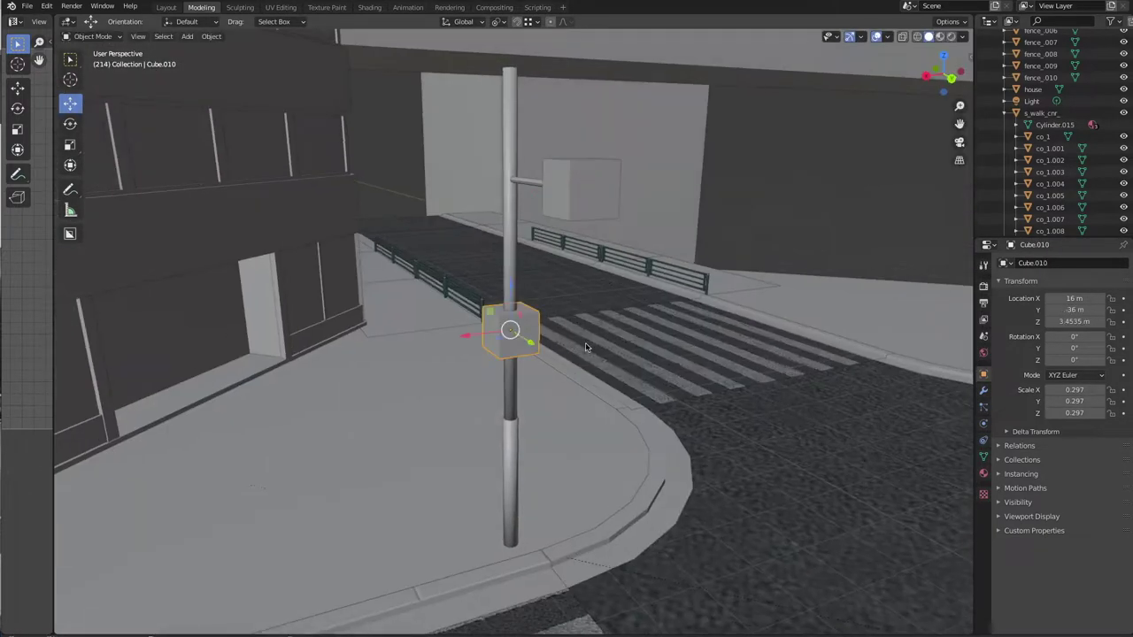
left_click(488, 359)
middle_click_drag(489, 358, 631, 182)
Step: Flatten the sign by scaling it along Y, then thin it along X
left_click(654, 257)
key("s")
key("y")
mouse_move(654, 257)
middle_mouse_down()
mouse_move(695, 262)
mouse_move(651, 332)
mouse_move(665, 349)
middle_mouse_up()
key("s")
key("x")
left_click(651, 333)
Step: Move the sign beside the pole and confirm its X location in the N panel
key("g")
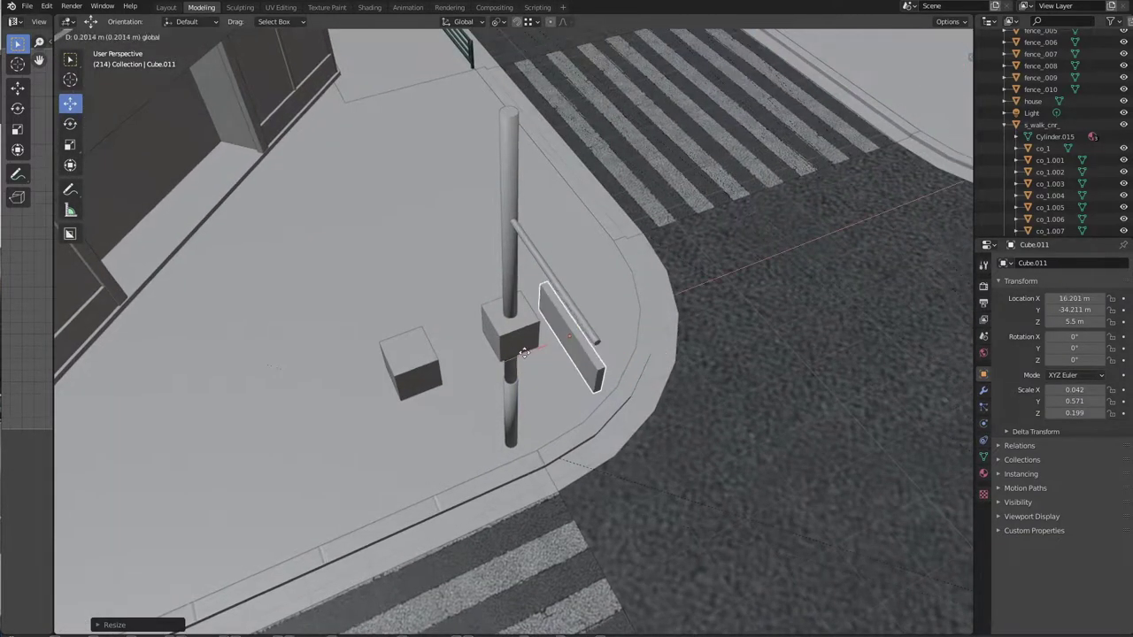
left_click(698, 338)
key("n")
key("Return")
middle_click_drag(797, 292, 657, 303)
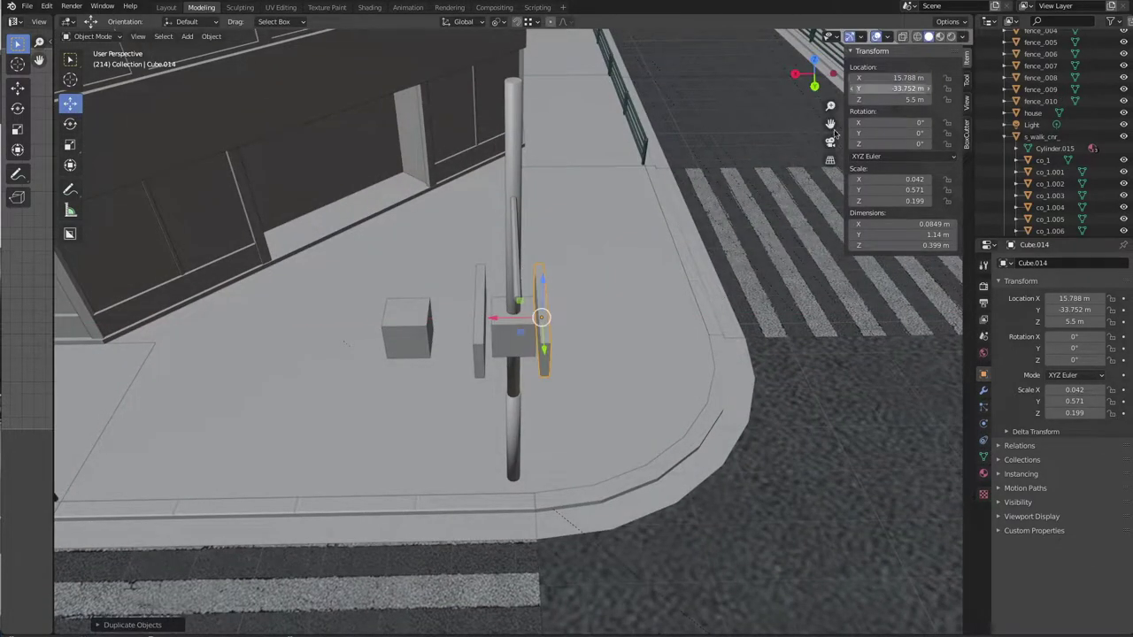
Step: Stretch the cube on the pole into a long thin horizontal arm
left_click(513, 336)
key("KP_Decimal")
key("s")
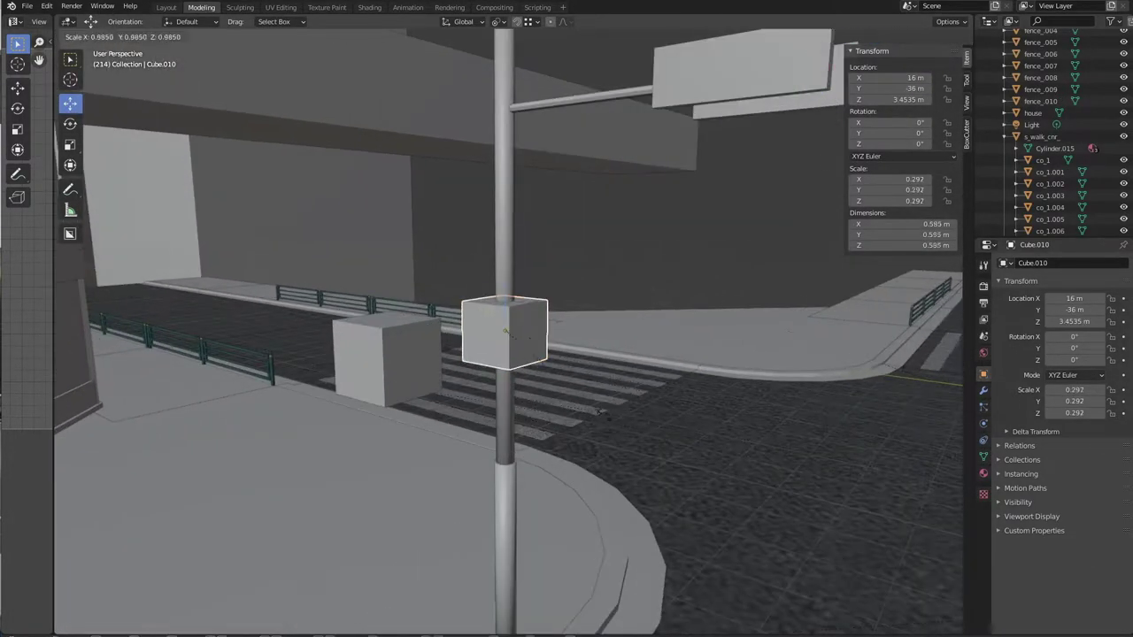
middle_click_drag(800, 480, 582, 385)
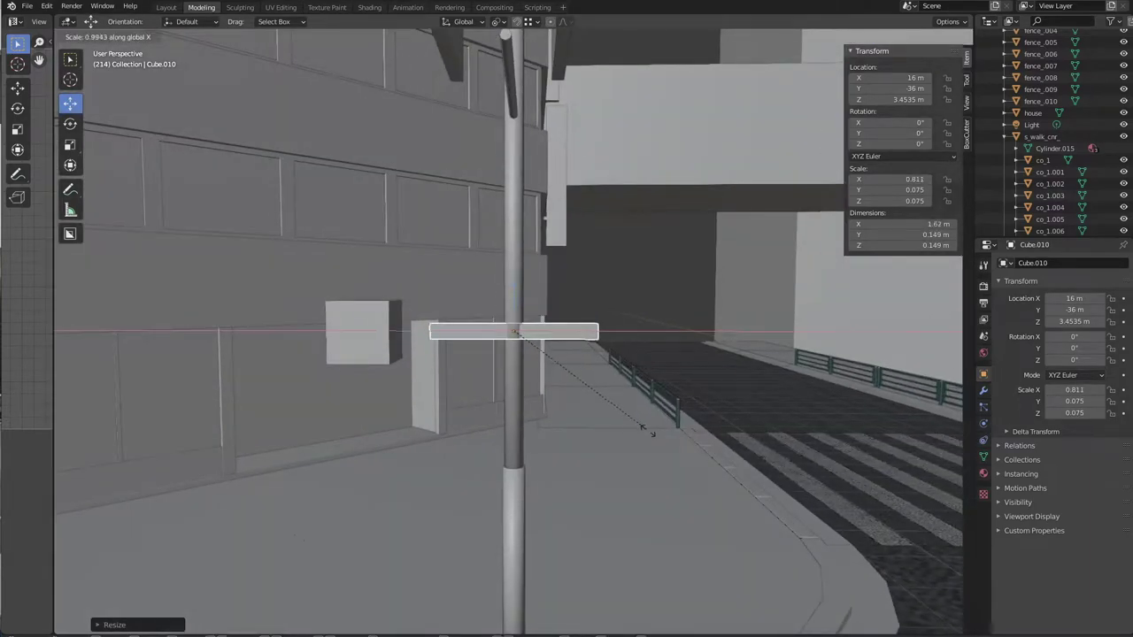
left_click(604, 443)
mouse_move(604, 443)
middle_mouse_down()
mouse_move(720, 435)
mouse_move(850, 348)
mouse_move(580, 235)
mouse_move(584, 282)
mouse_move(389, 326)
mouse_move(349, 372)
middle_mouse_up()
left_click(382, 325)
Step: Narrow the small cube into a thin upright box and place it under the arm
left_click_drag(341, 372, 302, 382)
middle_click_drag(301, 378, 467, 367)
key("s")
key("y")
left_click(467, 366)
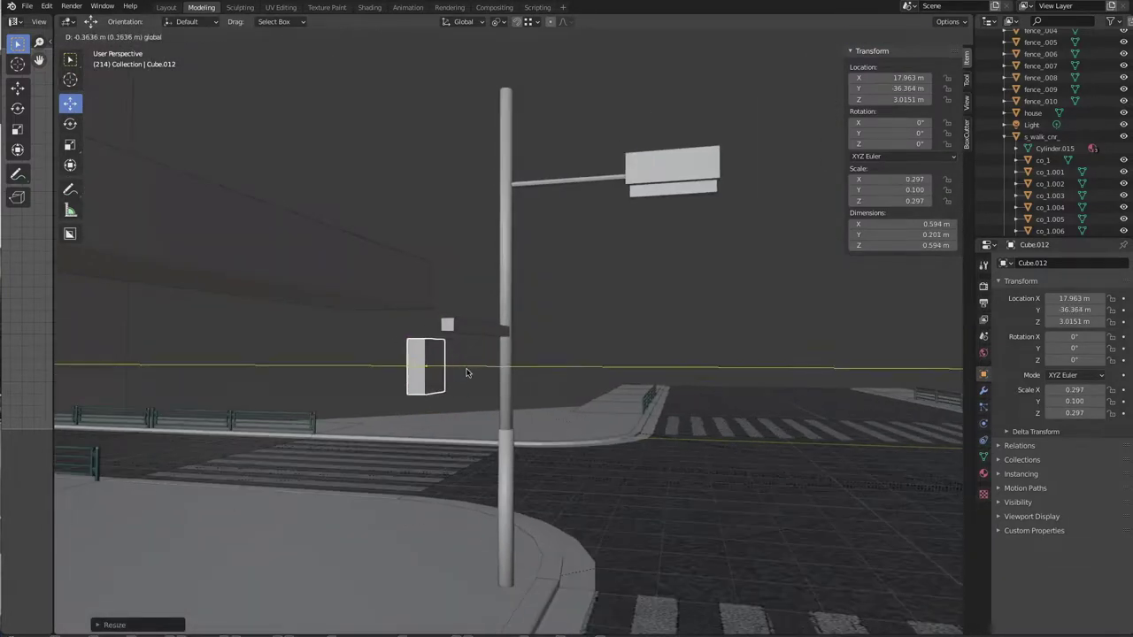
key("s")
key("x")
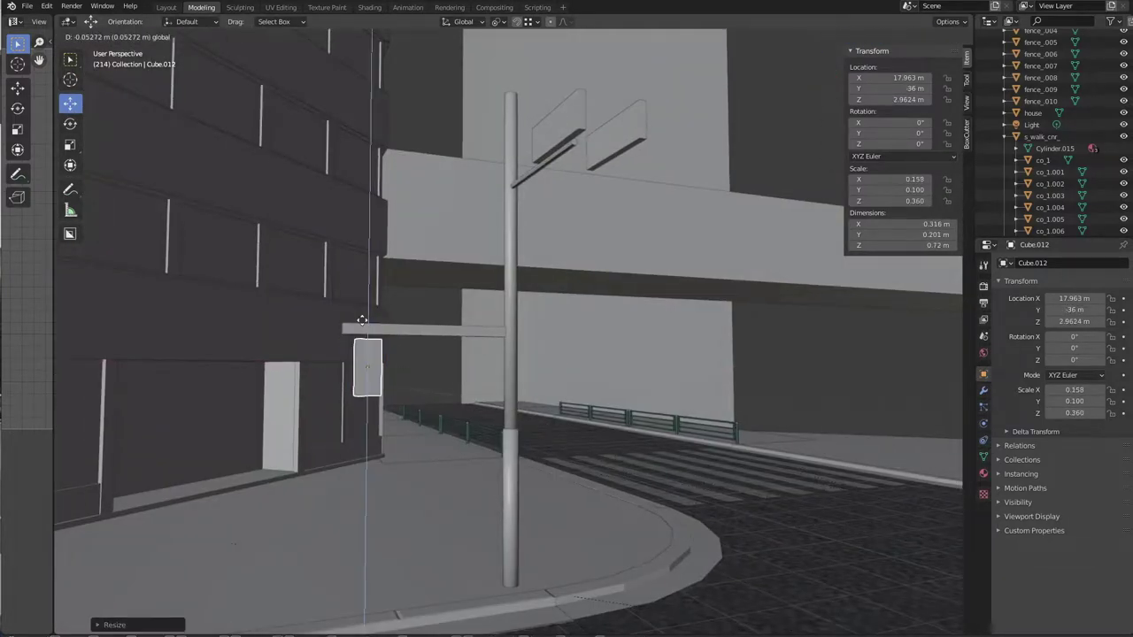
left_click(327, 369)
Step: Shorten the arm bar and shift it along X
middle_click_drag(327, 368, 510, 328)
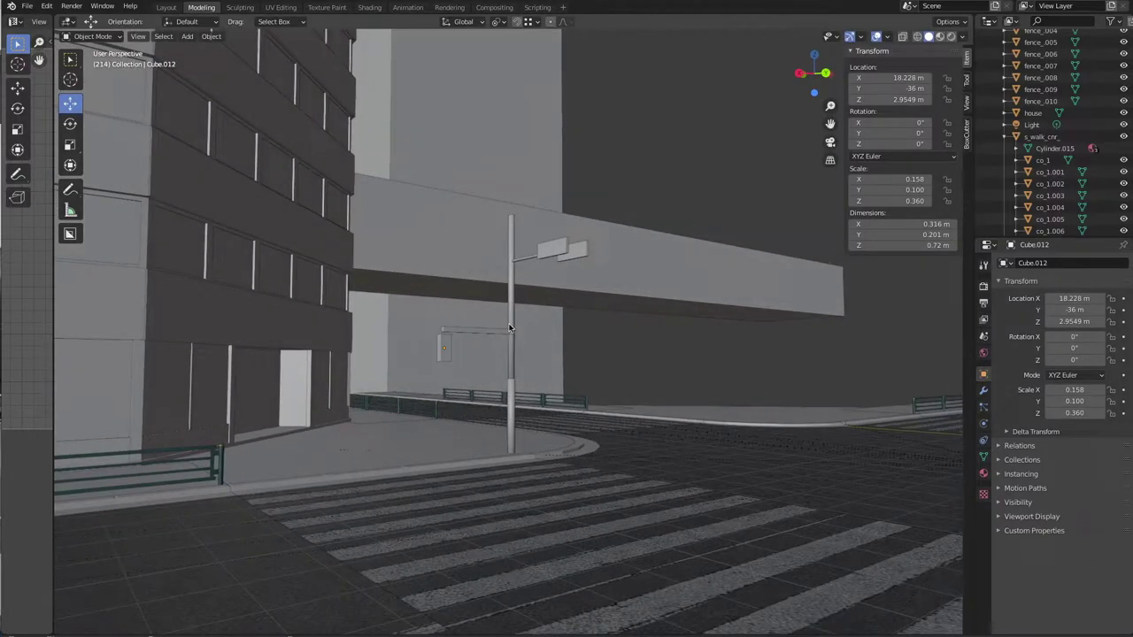
scroll(510, 328, "up", 3)
left_click(504, 329)
key("s")
left_click(558, 382)
middle_click_drag(558, 382, 424, 328)
key("g")
key("x")
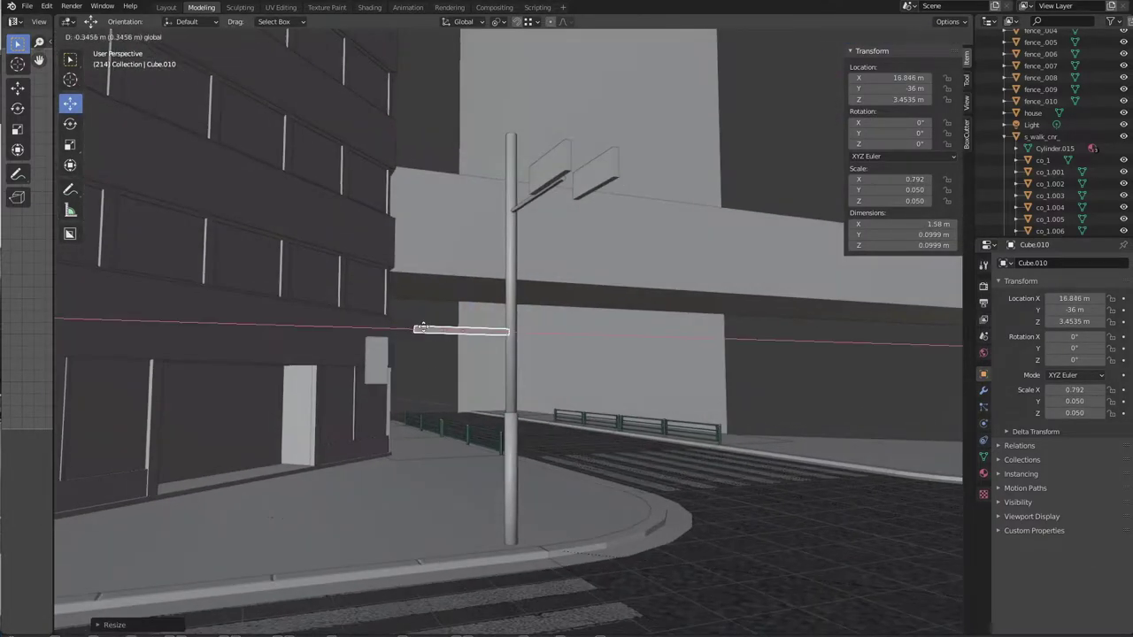
mouse_move(733, 225)
middle_mouse_down()
mouse_move(752, 303)
mouse_move(674, 289)
middle_mouse_up()
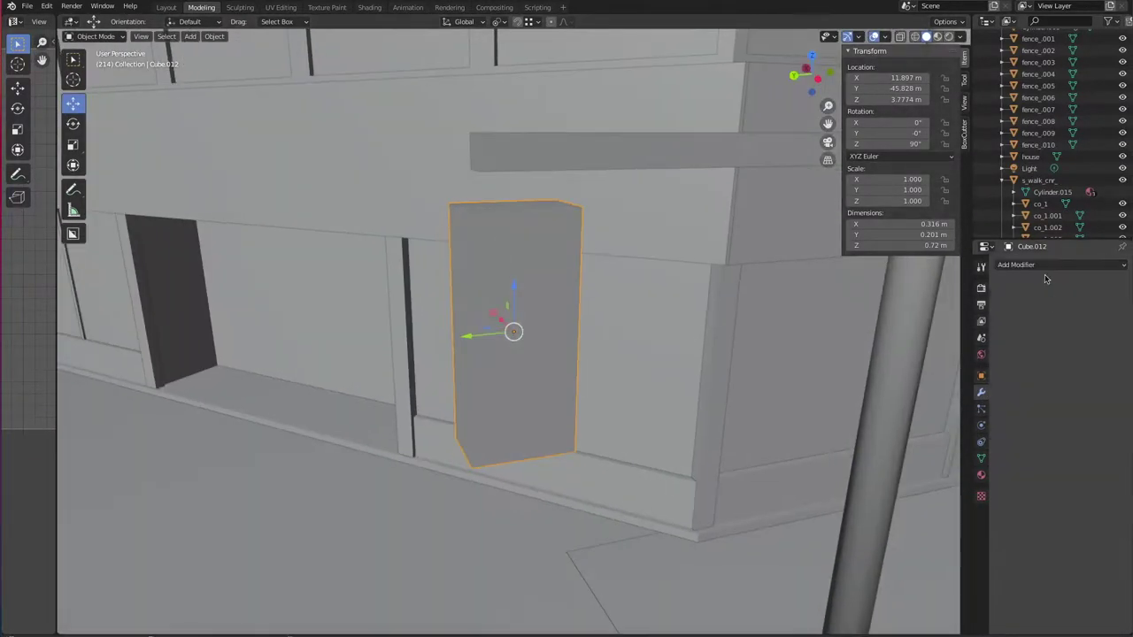
Step: Give the signal box a Bevel modifier with 0.05 amount and apply it
left_click(1045, 265)
left_click(885, 299)
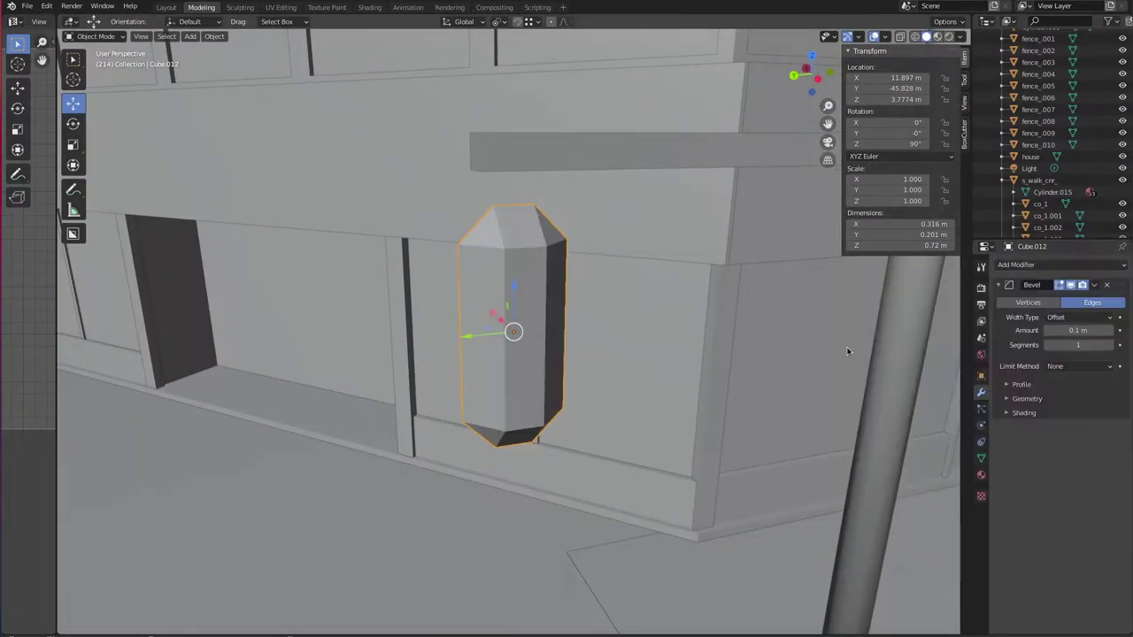
middle_click_drag(794, 349, 753, 323)
type(".05")
key("Return")
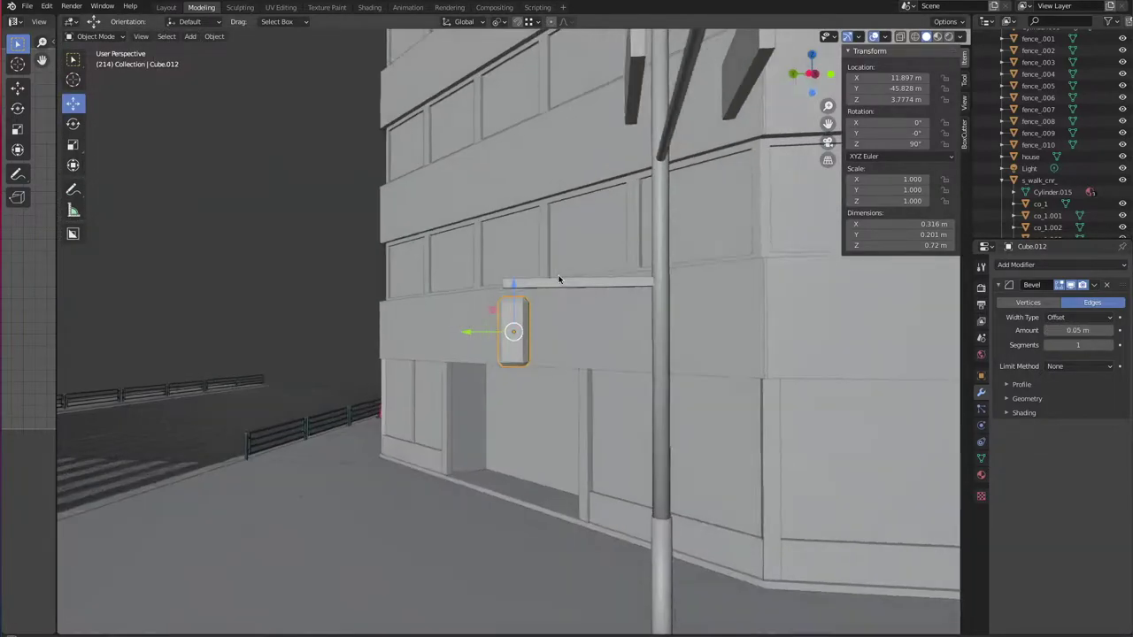
key("KP_Decimal")
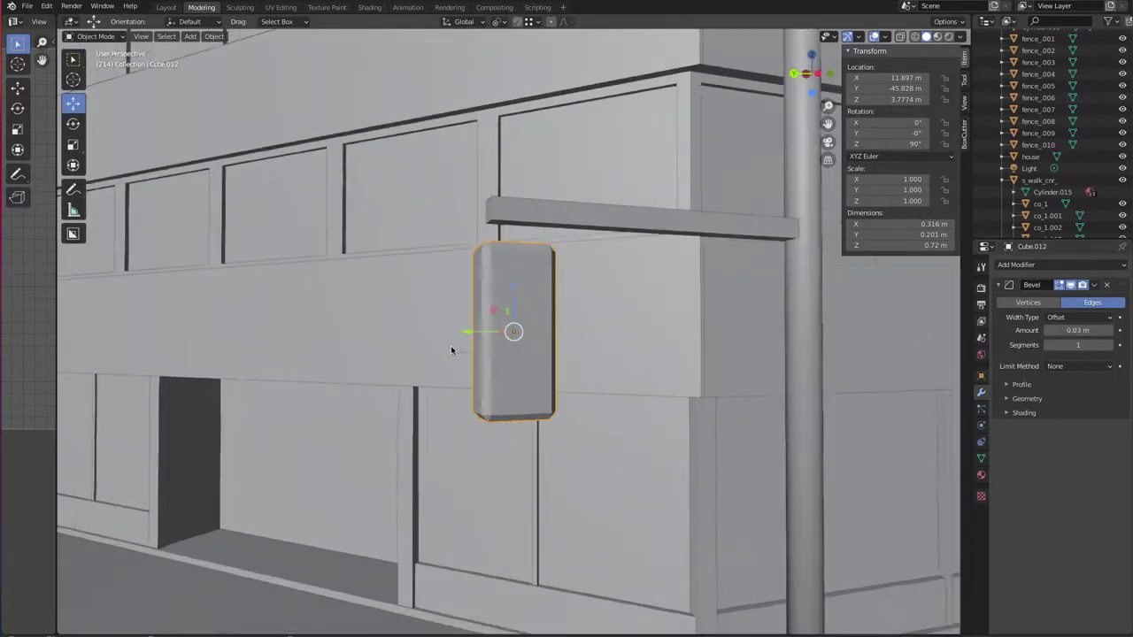
key("ctrl+a")
middle_click_drag(451, 346, 497, 354)
Step: Enter Edit Mode on the box, select all, enable X-ray, and pick a vertical edge
key("Tab")
key("a")
left_click(203, 36)
left_click(256, 198)
mouse_move(496, 354)
middle_mouse_down()
mouse_move(453, 387)
mouse_move(467, 372)
mouse_move(507, 421)
middle_mouse_up()
left_click(467, 372)
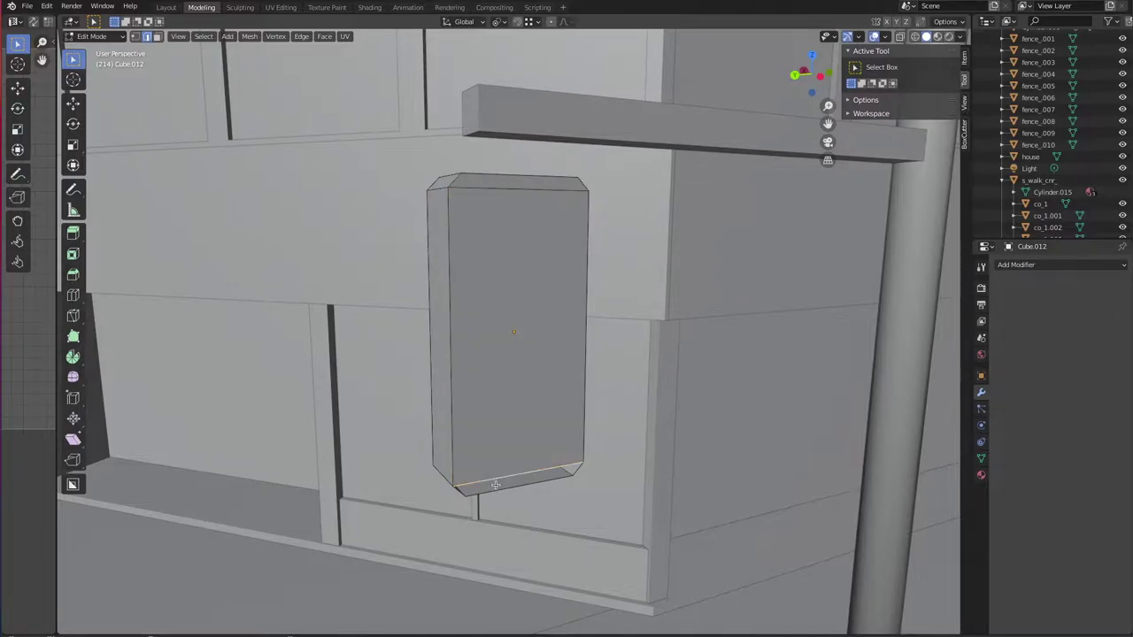
Step: Select a vertical edge of the bracket piece and reset the 3D cursor X to 0
middle_click_drag(451, 228, 546, 176)
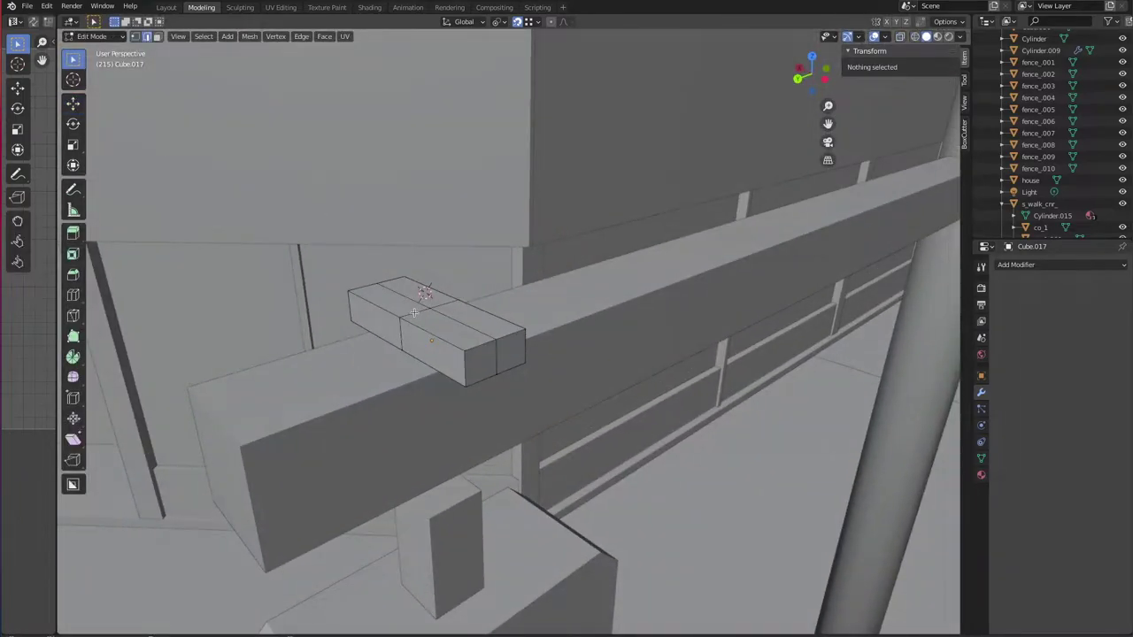
left_click(400, 329, "ctrl")
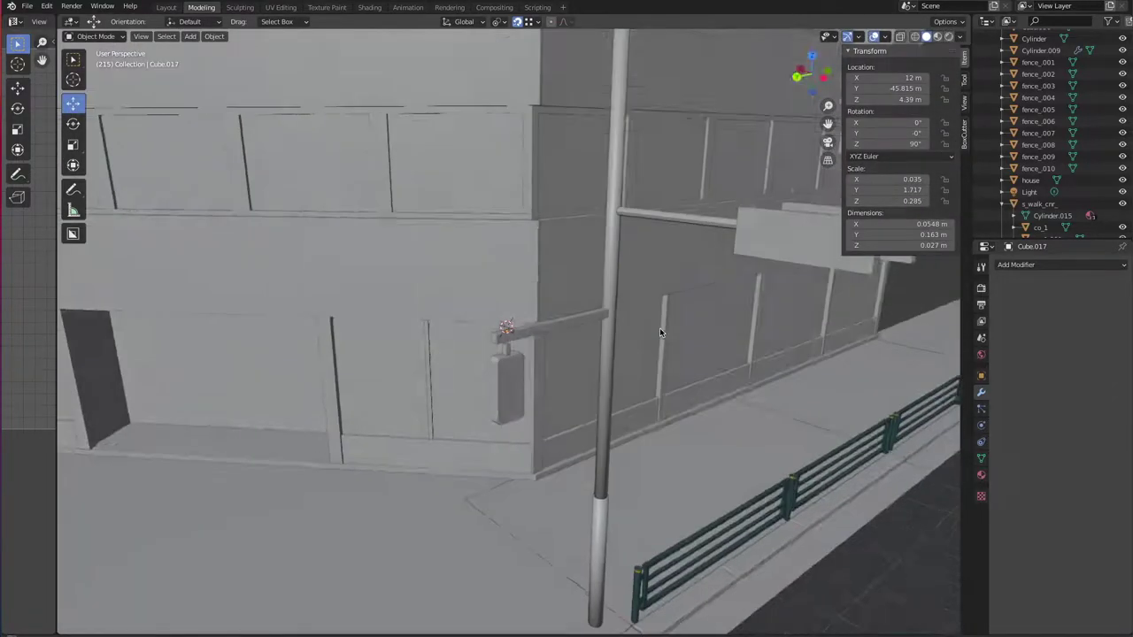
left_click(965, 103)
key("Return")
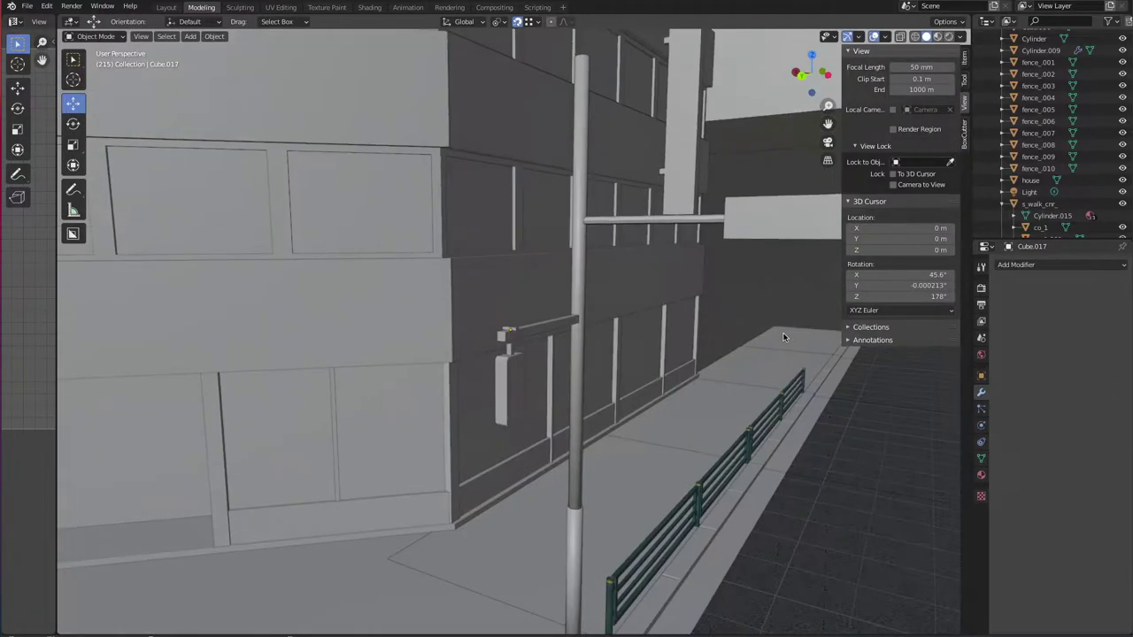
Step: Hide the sidebar, select the bracket plate, and leave local view
key("n")
left_click(525, 323)
middle_click_drag(525, 323, 513, 341)
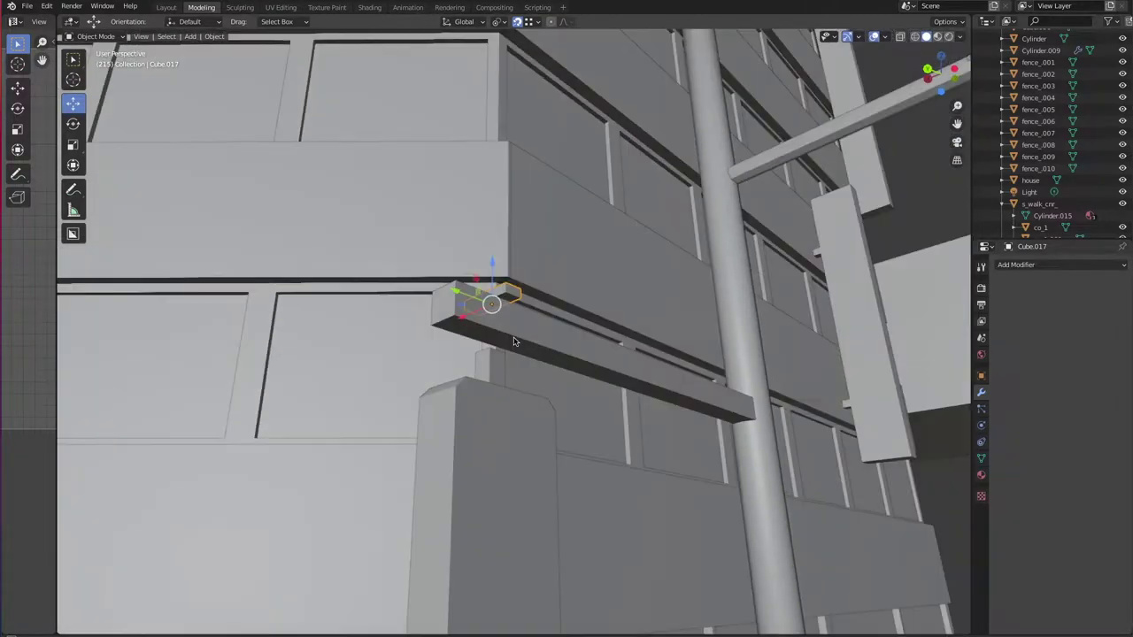
middle_click_drag(410, 97, 559, 268)
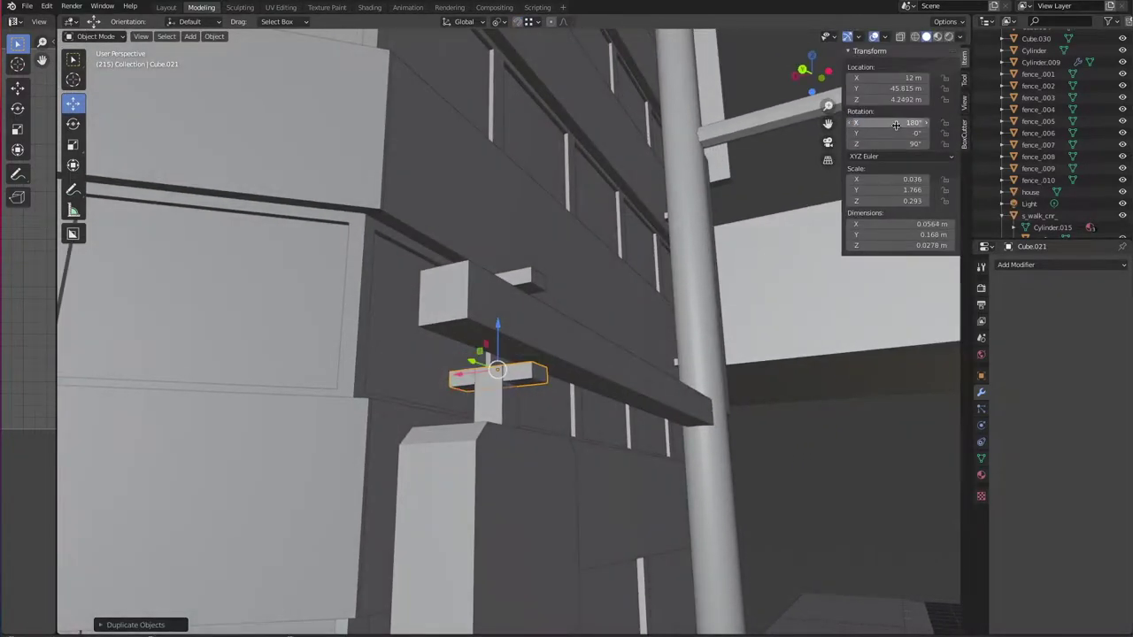
scroll(478, 403, "up", 3)
scroll(555, 412, "up", 3)
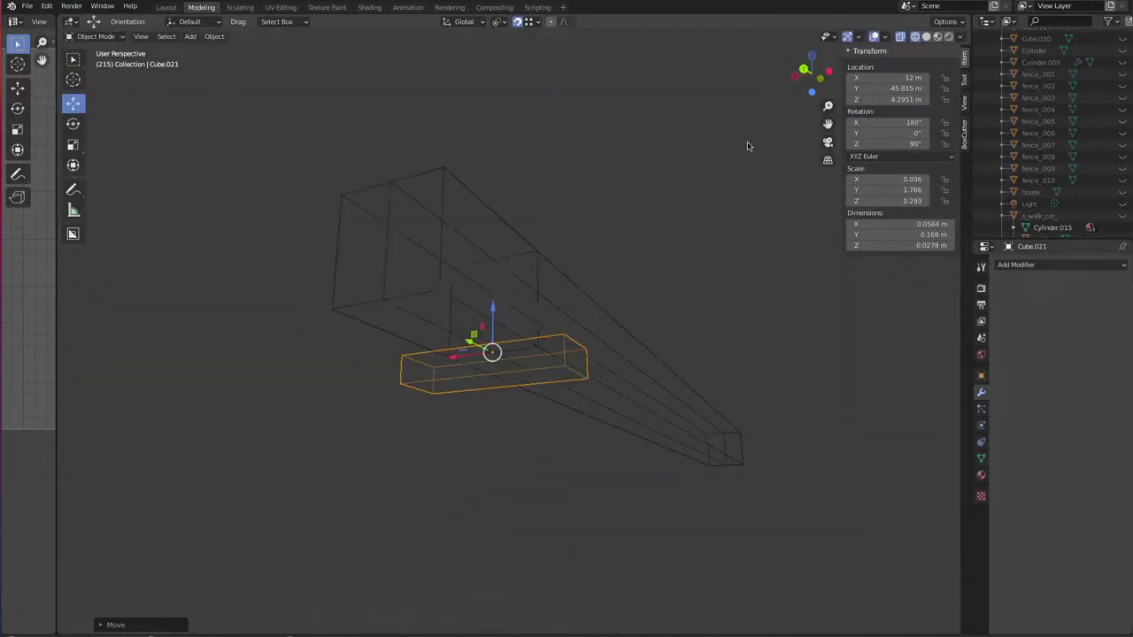
key("KP_Divide")
mouse_move(580, 382)
middle_mouse_down()
mouse_move(488, 345)
mouse_move(475, 358)
middle_mouse_up()
scroll(502, 381, "up", 3)
scroll(475, 359, "up", 3)
scroll(523, 414, "up", 2)
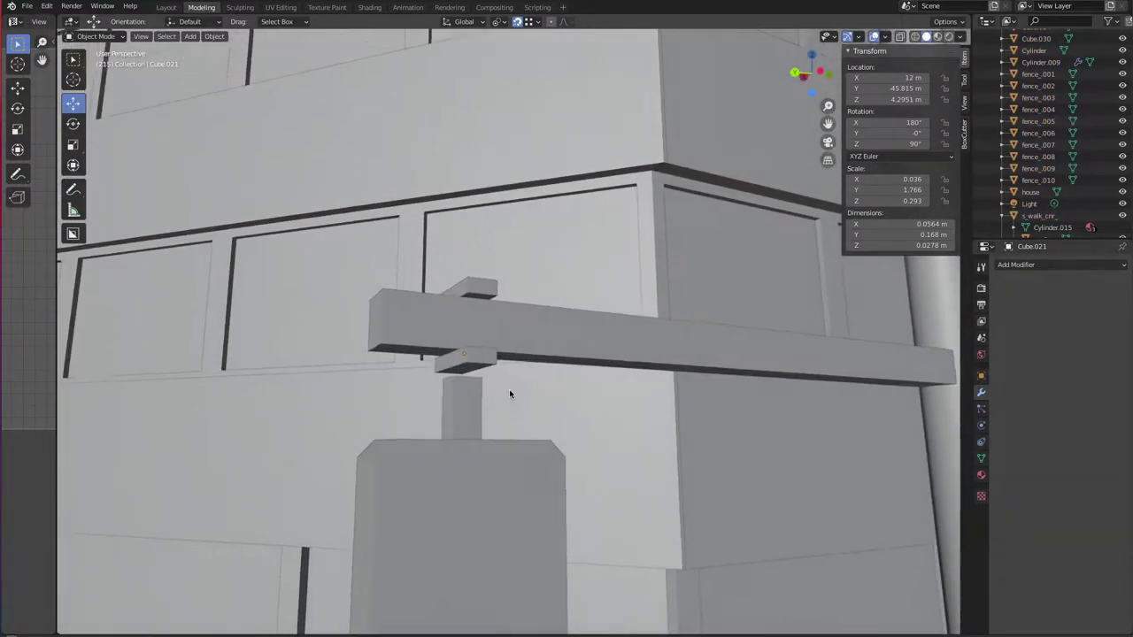
Step: Lower the plate beneath the arm and resize it
left_click(462, 358)
left_click_drag(463, 350, 463, 365)
scroll(551, 348, "up", 2)
mouse_move(489, 248)
middle_mouse_down()
mouse_move(550, 349)
mouse_move(388, 394)
middle_mouse_up()
left_click(478, 429)
scroll(520, 458, "down", 4)
middle_click_drag(520, 459, 574, 458)
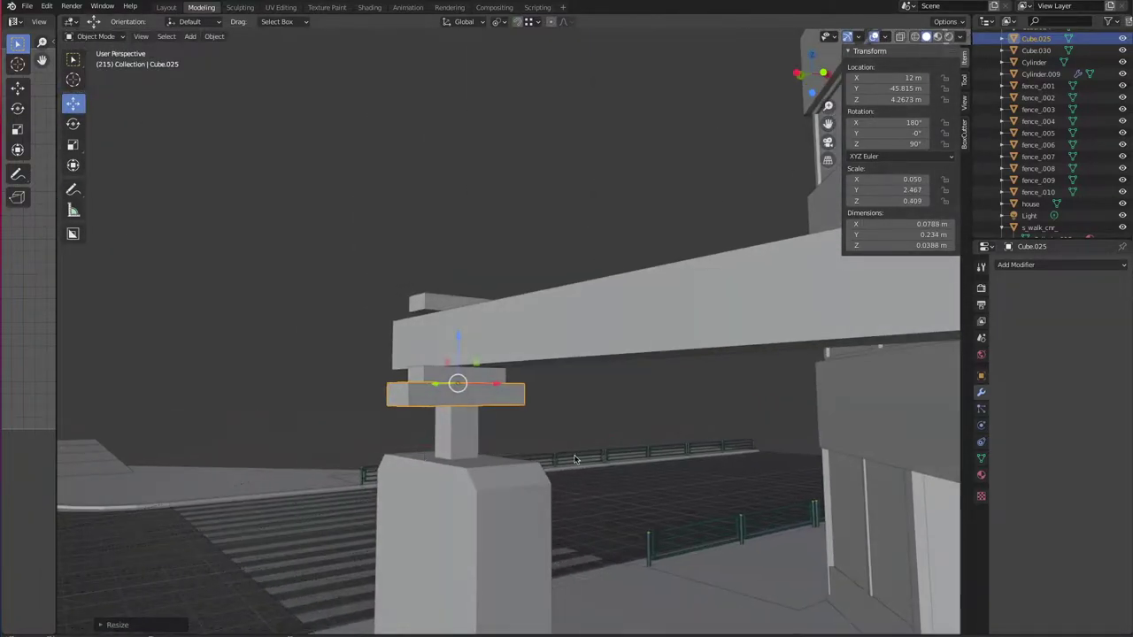
left_click(513, 438)
mouse_move(513, 438)
middle_mouse_down()
mouse_move(240, 271)
mouse_move(444, 315)
mouse_move(602, 393)
mouse_move(629, 412)
mouse_move(631, 430)
mouse_move(366, 397)
middle_mouse_up()
Step: Scale the lower plate down to fit the signal box stem
scroll(444, 315, "up", 1)
scroll(443, 324, "up", 2)
key("s")
left_click(683, 399)
scroll(366, 397, "down", 3)
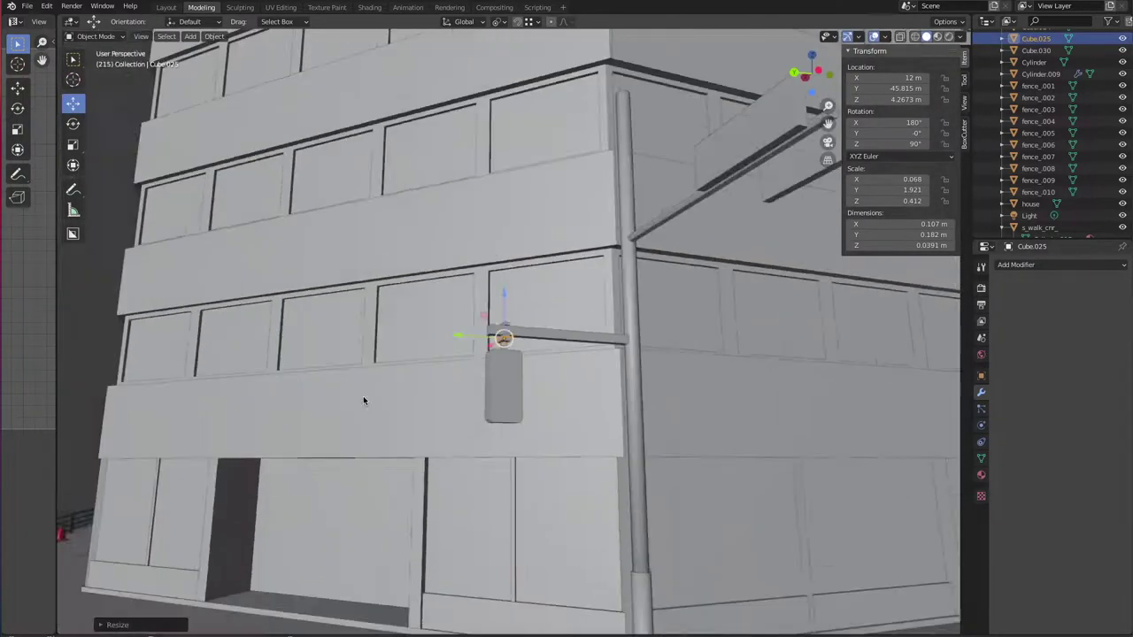
scroll(594, 452, "up", 2)
scroll(594, 451, "up", 3)
Step: Duplicate the lower bracket plate, shift it along X, and stretch it into a thin rod
left_click(493, 405)
middle_click_drag(493, 404, 531, 416)
key("shift+d")
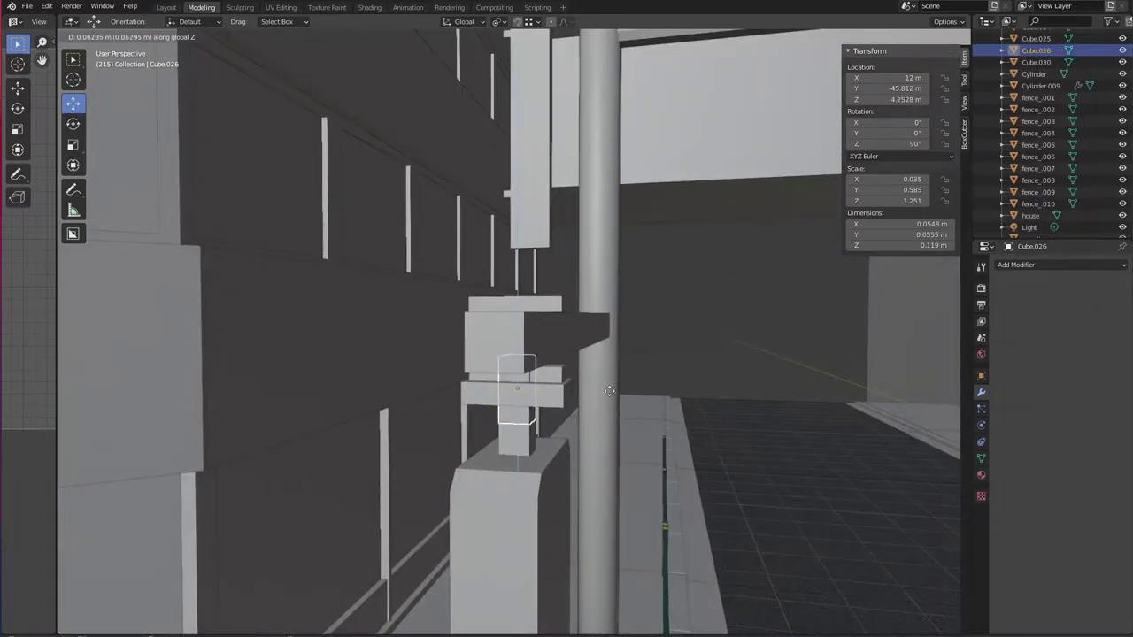
left_click(610, 392)
middle_click_drag(610, 392, 531, 350)
key("g")
key("x")
left_click(630, 378)
scroll(619, 372, "up", 2)
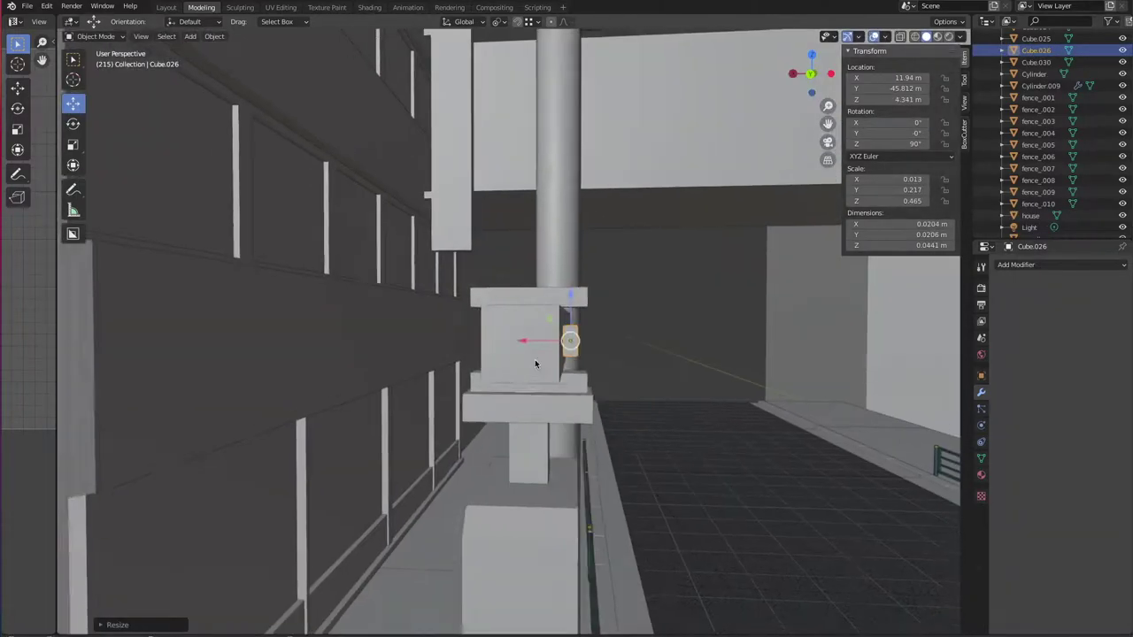
key("s")
left_click(606, 345)
mouse_move(606, 345)
middle_mouse_down()
mouse_move(578, 380)
mouse_move(546, 318)
middle_mouse_up()
Step: Check the rod against the arm and duplicate it for the other side
left_click(540, 332)
key("KP_Divide")
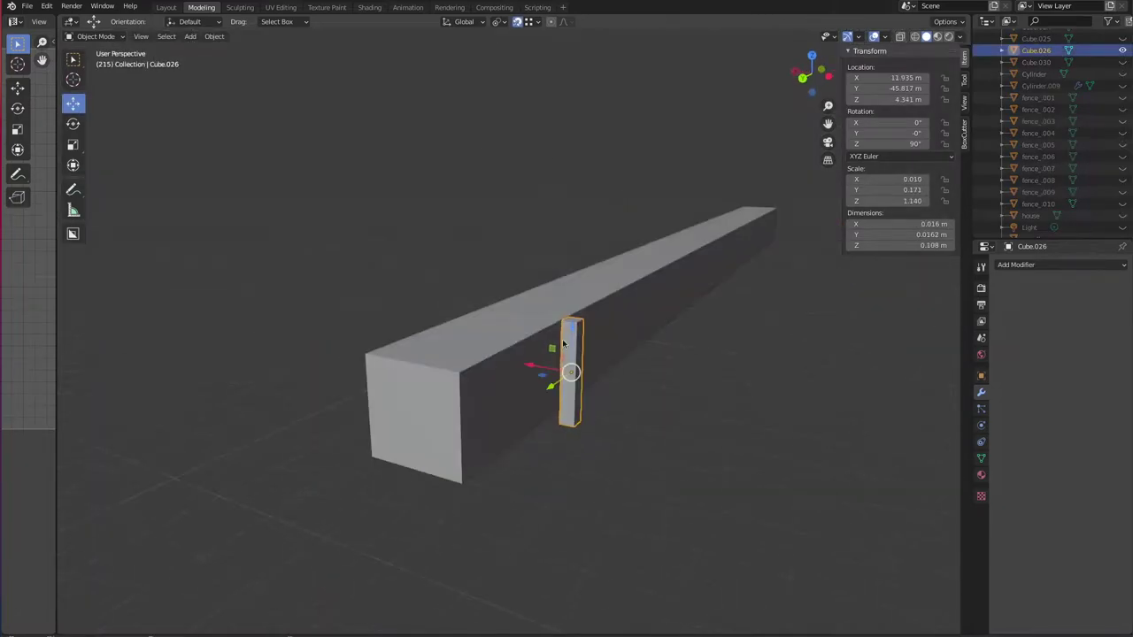
key("KP_Divide")
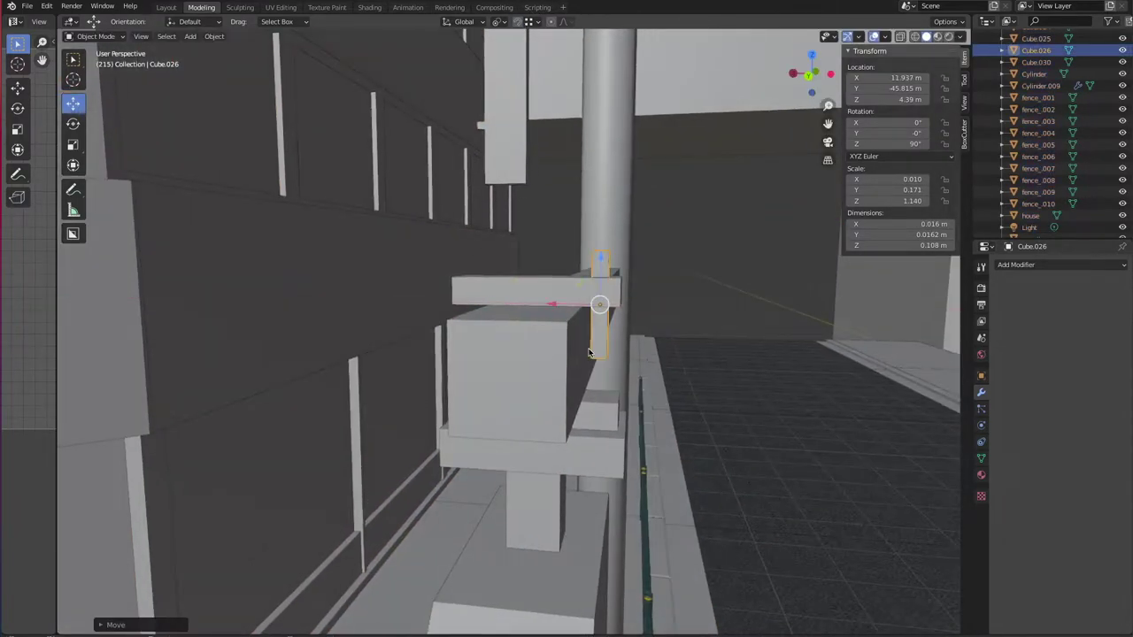
middle_click_drag(588, 352, 570, 355)
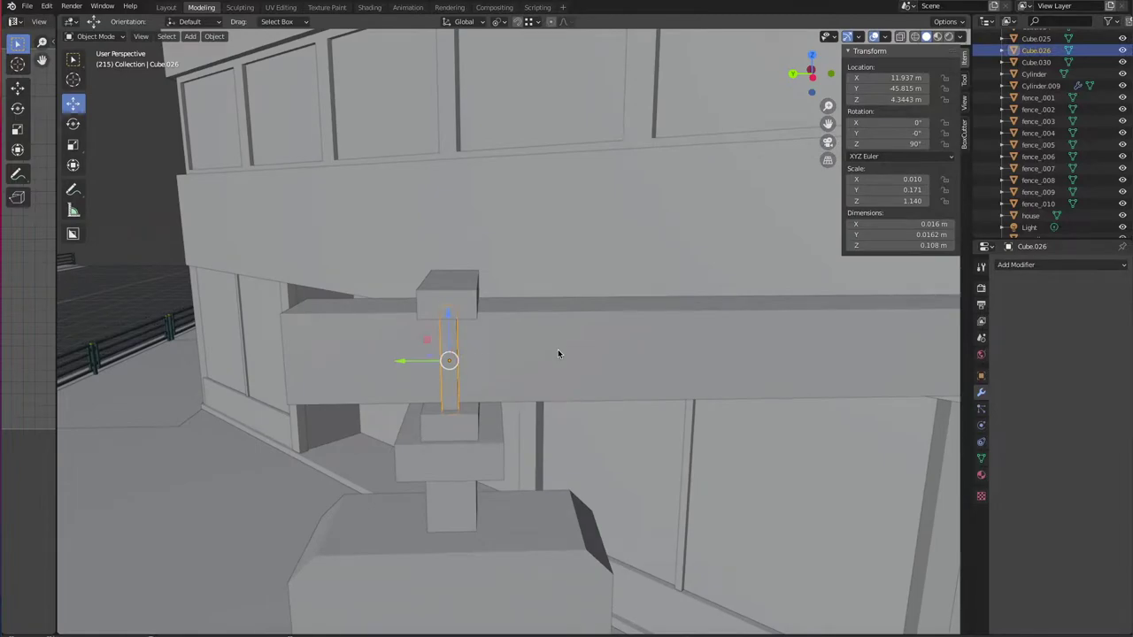
middle_click_drag(596, 368, 700, 392)
key("shift+d")
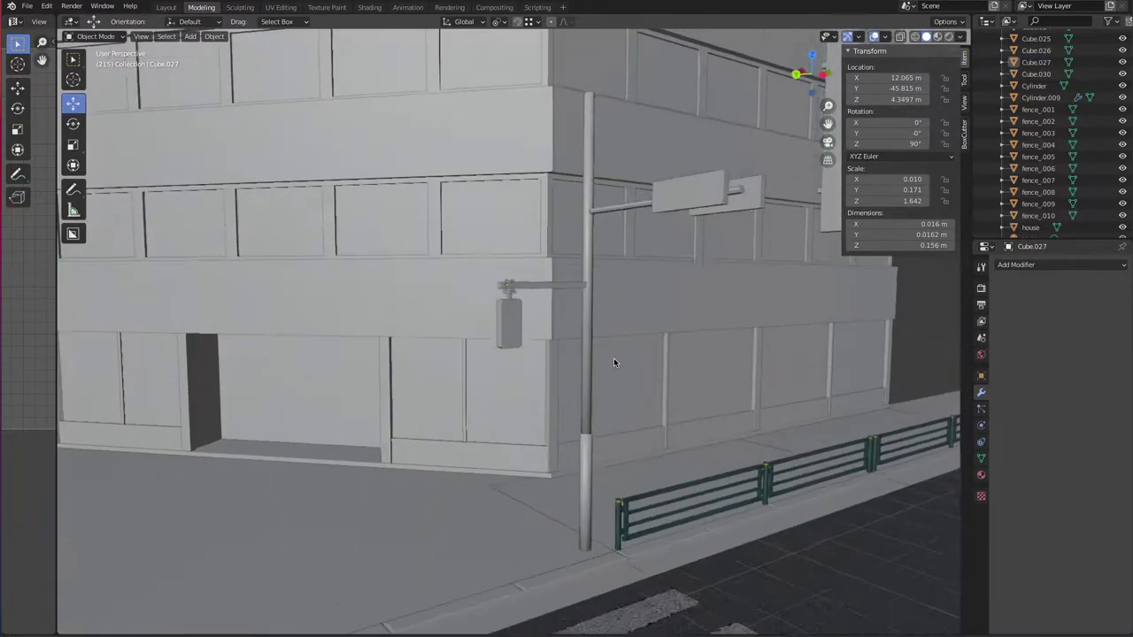
Step: Duplicate the pole segment, widen it into a collar, and enter Edit Mode
left_click(587, 358)
mouse_move(613, 357)
middle_mouse_down()
mouse_move(641, 327)
mouse_move(554, 327)
middle_mouse_up()
left_click(212, 21)
left_click(239, 127)
key("s")
left_click(600, 342)
key("Tab")
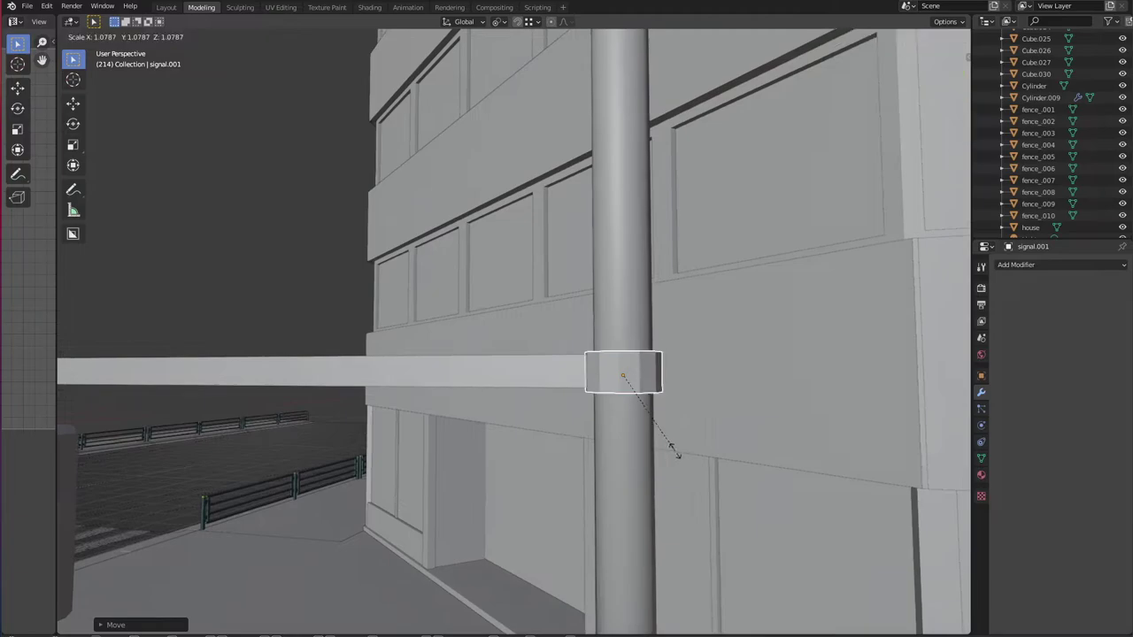
Step: Extrude and resize a face of the collar into a lug toward the arm
middle_click_drag(290, 267, 619, 376)
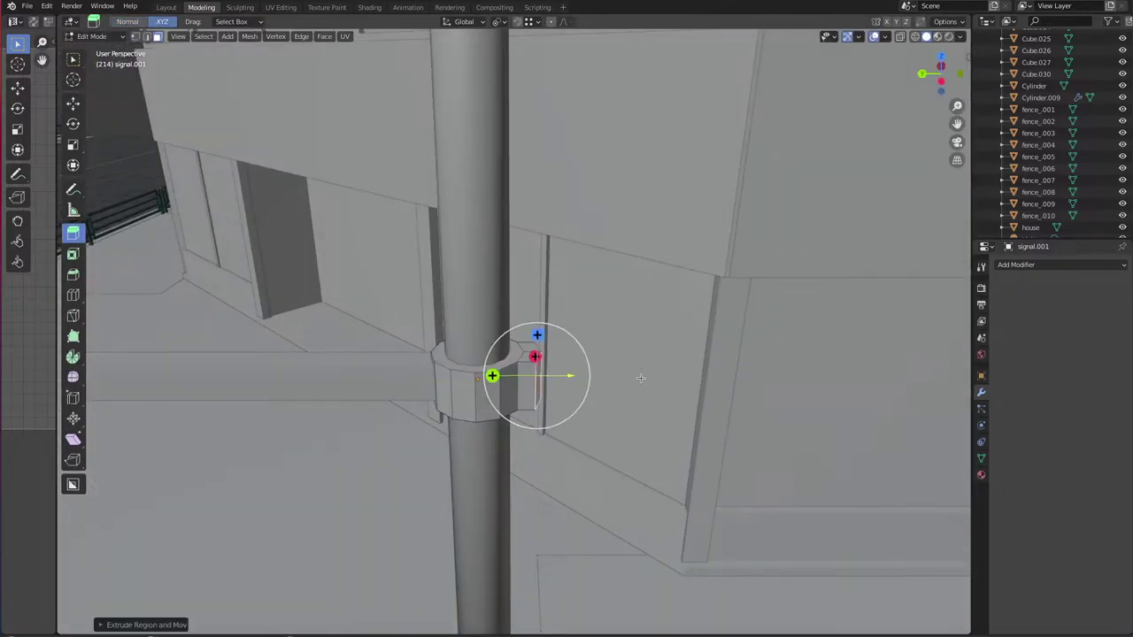
middle_click_drag(640, 379, 494, 404)
key("e")
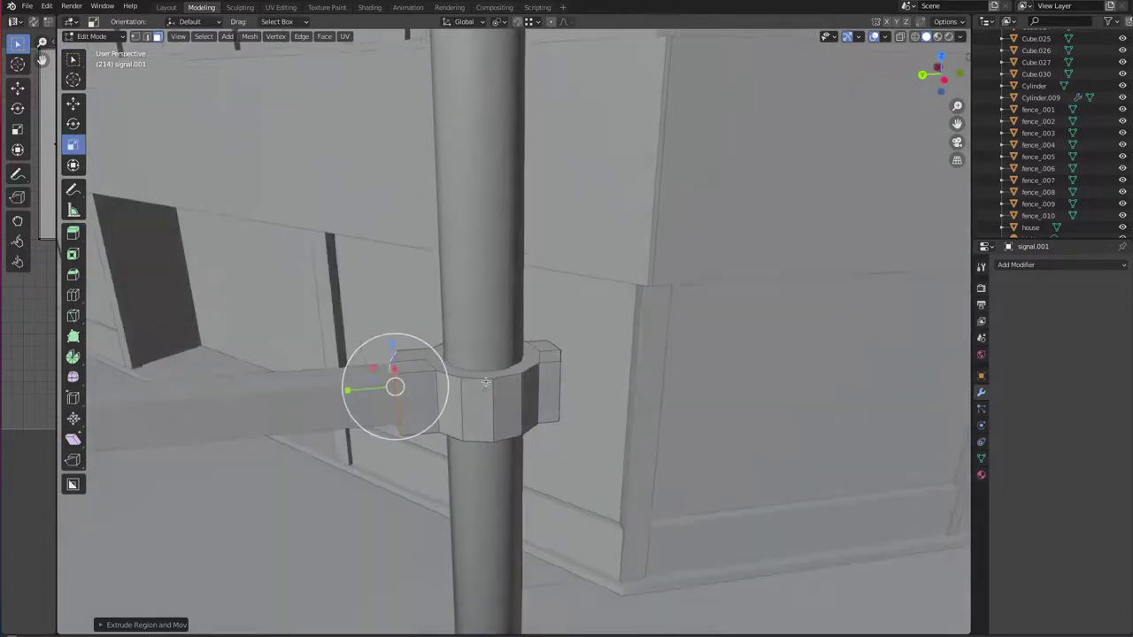
middle_click_drag(151, 131, 620, 398)
key("s")
left_click(676, 415)
key("Tab")
Step: Isolate the clamp in local view and enter Edit Mode on its mesh
scroll(581, 385, "down", 5)
scroll(581, 385, "up", 5)
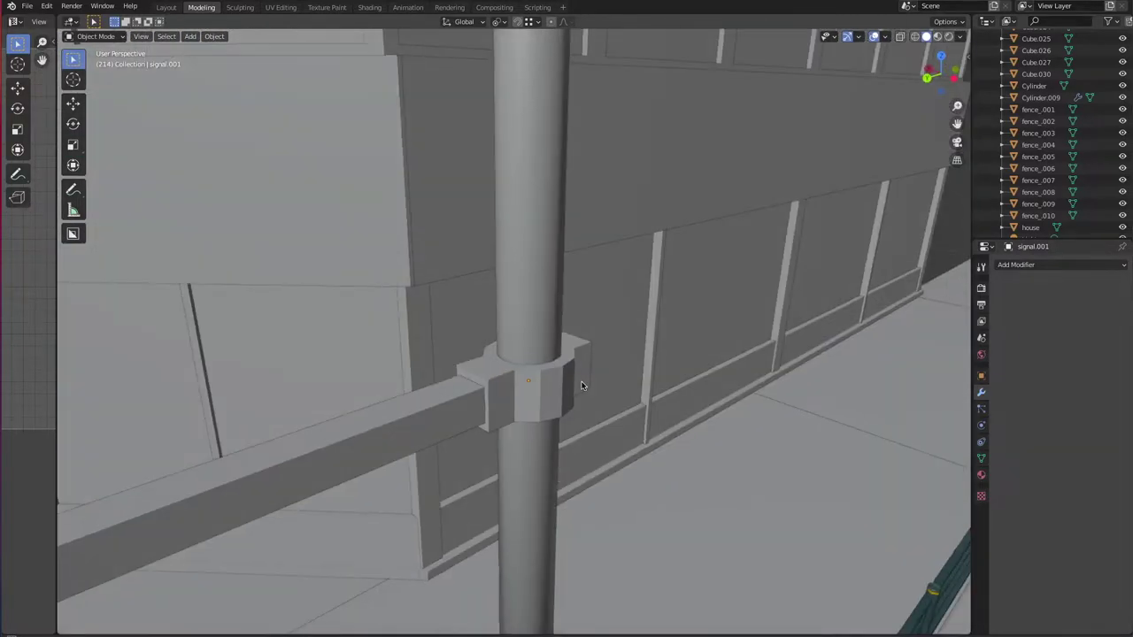
key("KP_Divide")
key("Tab")
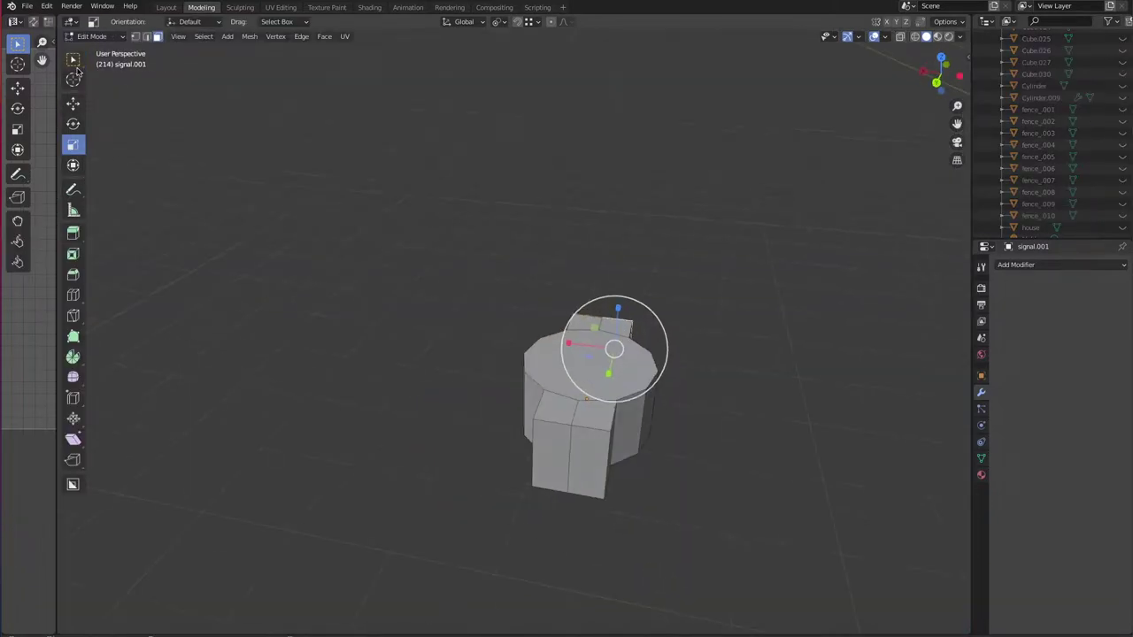
Step: Knife-cut a new edge across the signal.001 clamp and dissolve its unneeded edges
left_click(72, 58)
middle_click_drag(292, 265, 347, 323)
middle_click_drag(719, 405, 546, 344)
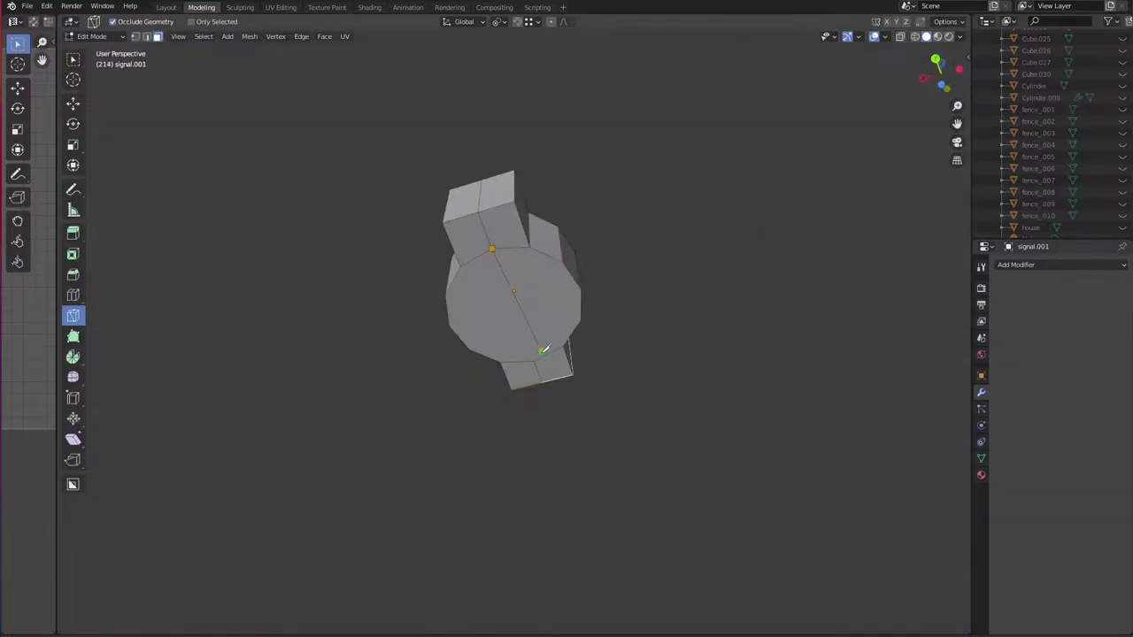
mouse_move(484, 316)
middle_mouse_down()
mouse_move(491, 340)
mouse_move(568, 375)
middle_mouse_up()
right_click(491, 340)
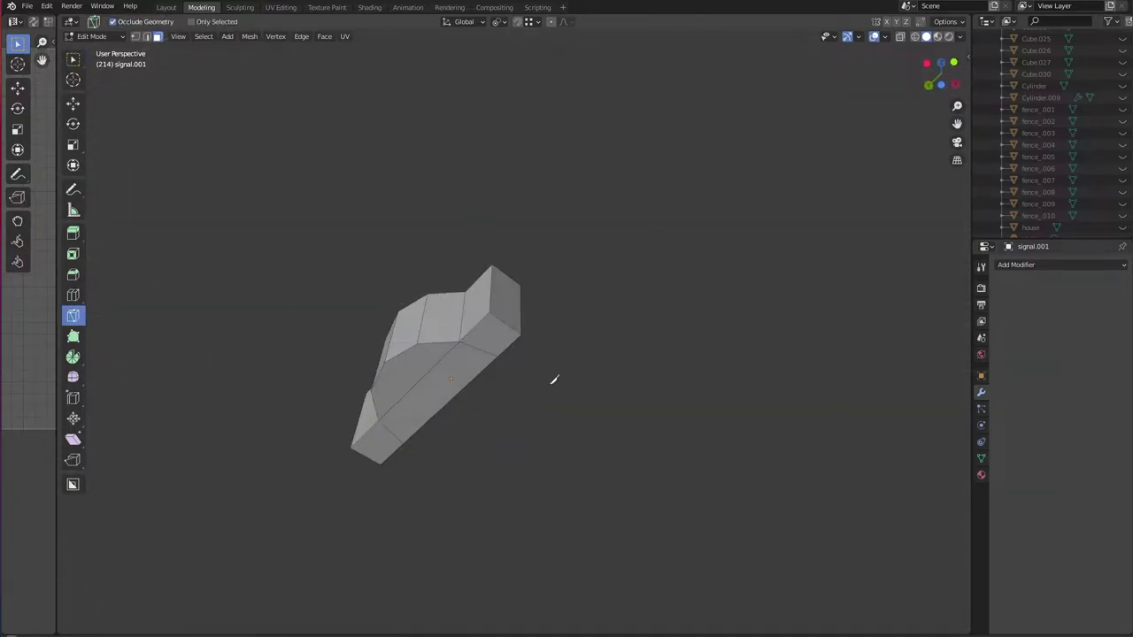
mouse_move(650, 501)
middle_mouse_down()
mouse_move(625, 435)
mouse_move(626, 453)
mouse_move(668, 393)
middle_mouse_up()
mouse_move(420, 254)
middle_mouse_down()
mouse_move(416, 309)
mouse_move(665, 328)
mouse_move(495, 369)
middle_mouse_up()
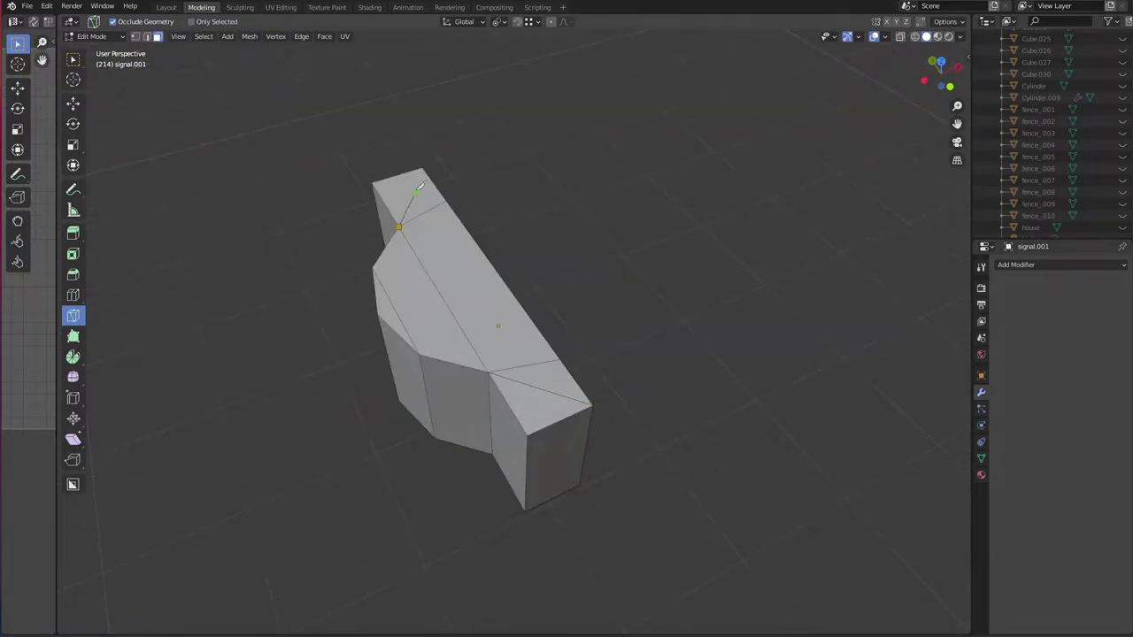
middle_click_drag(607, 310, 511, 320)
left_click(511, 320)
mouse_move(380, 507)
middle_mouse_down()
mouse_move(708, 493)
mouse_move(146, 43)
middle_mouse_up()
Step: Leave Edit Mode and local view to see the full street scene
key("Tab")
key("KP_Divide")
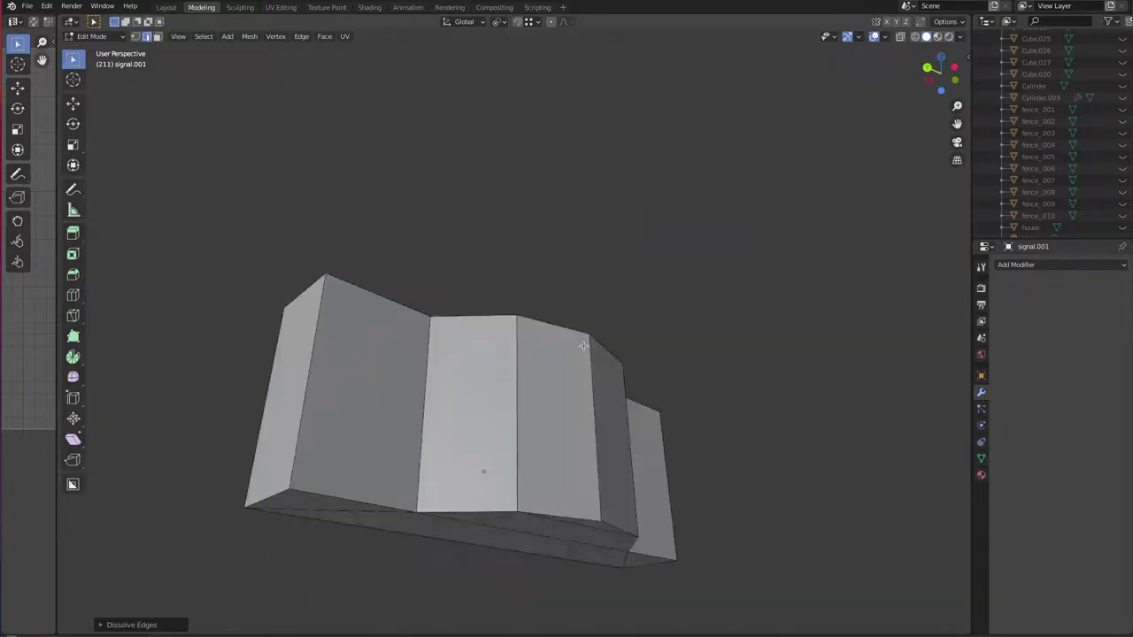
mouse_move(723, 440)
middle_mouse_down()
mouse_move(595, 362)
mouse_move(557, 353)
middle_mouse_up()
scroll(676, 374, "down", 8)
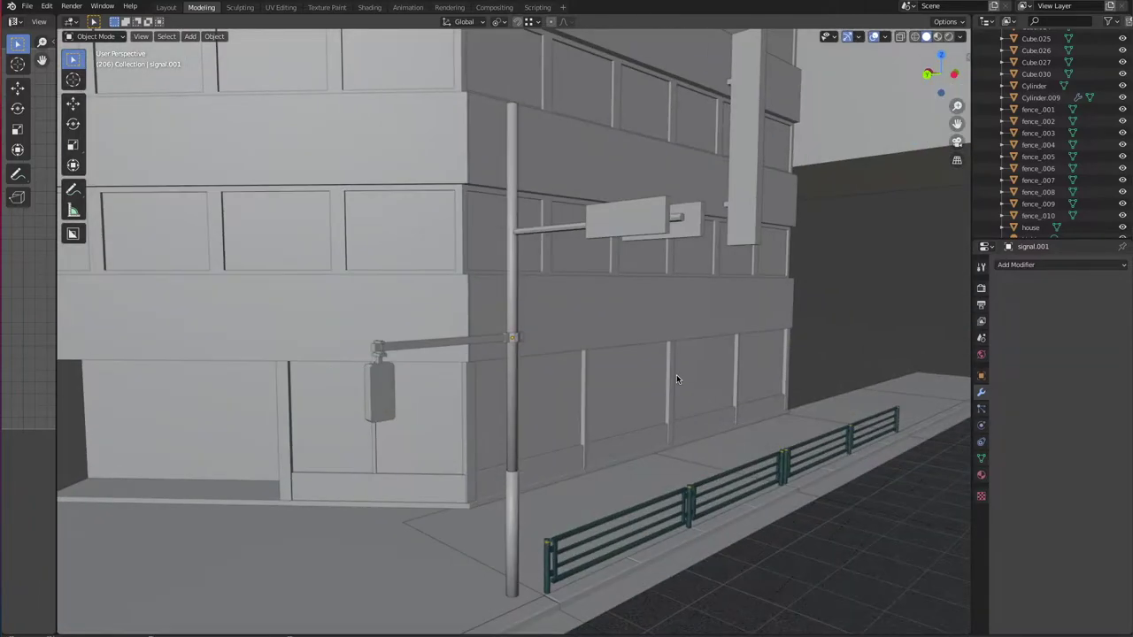
Step: Duplicate the pole clamp in place as signal.002
scroll(671, 376, "up", 8)
mouse_move(671, 375)
middle_mouse_down()
mouse_move(655, 391)
mouse_move(543, 399)
mouse_move(605, 75)
middle_mouse_up()
scroll(605, 75, "up", 3)
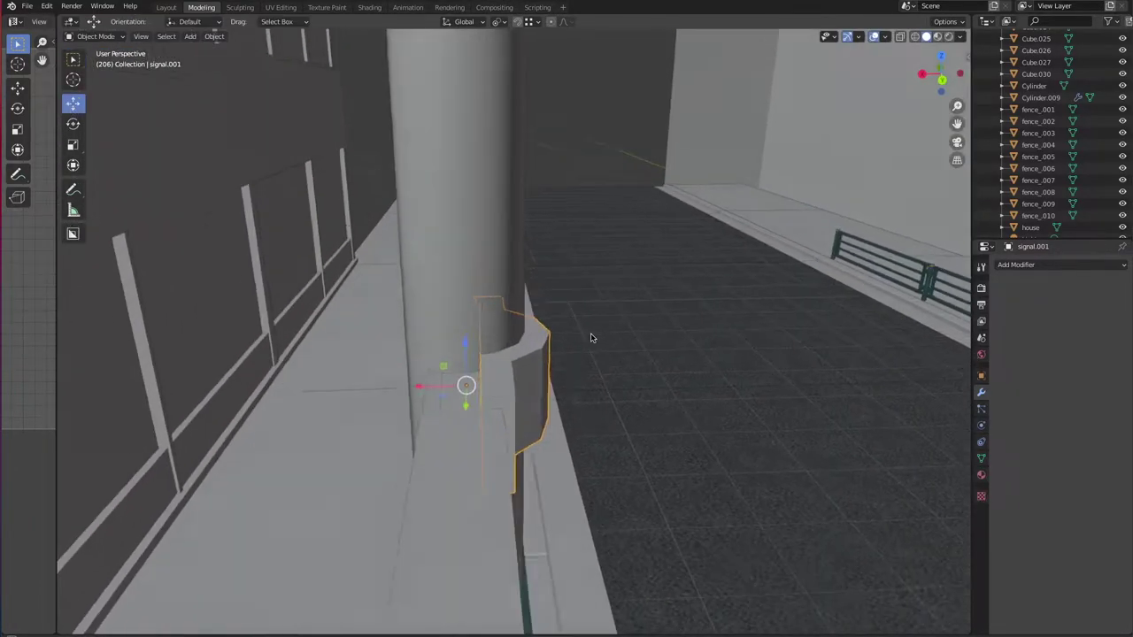
left_click(214, 37)
left_click(232, 139)
key("Escape")
Step: Apply signal.002's scale so it reads 1.000
key("n")
middle_click_drag(708, 221, 679, 236)
key("ctrl+a")
left_click(679, 235)
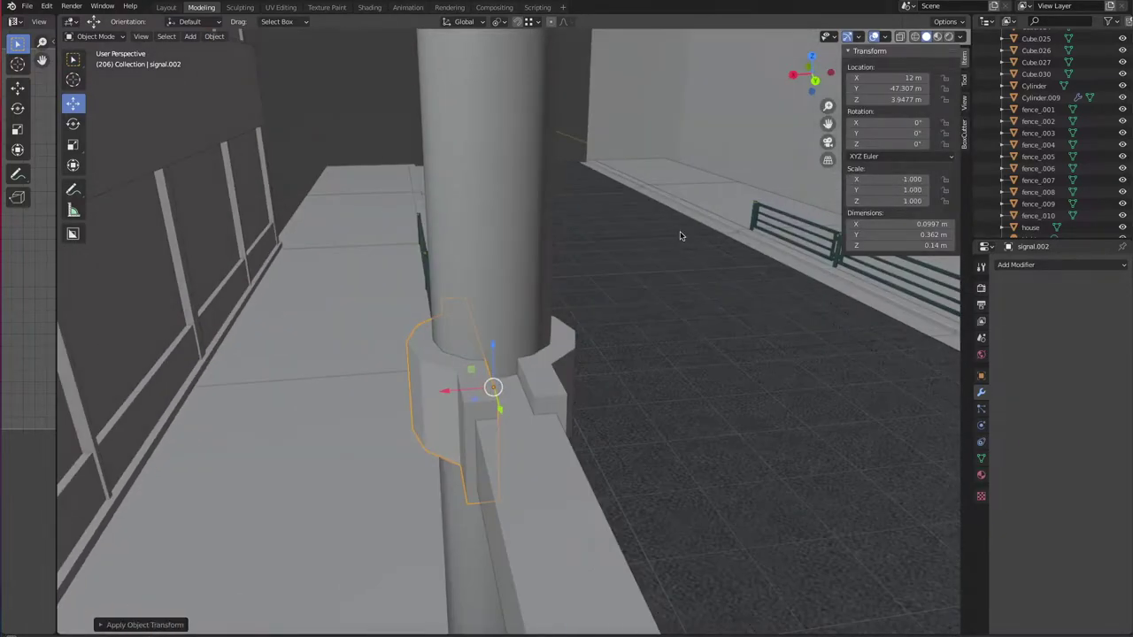
middle_click_drag(963, 108, 743, 359)
Step: Recalculate the clamp copy's face normals to point outside
key("Tab")
left_click(249, 36)
left_click(250, 37)
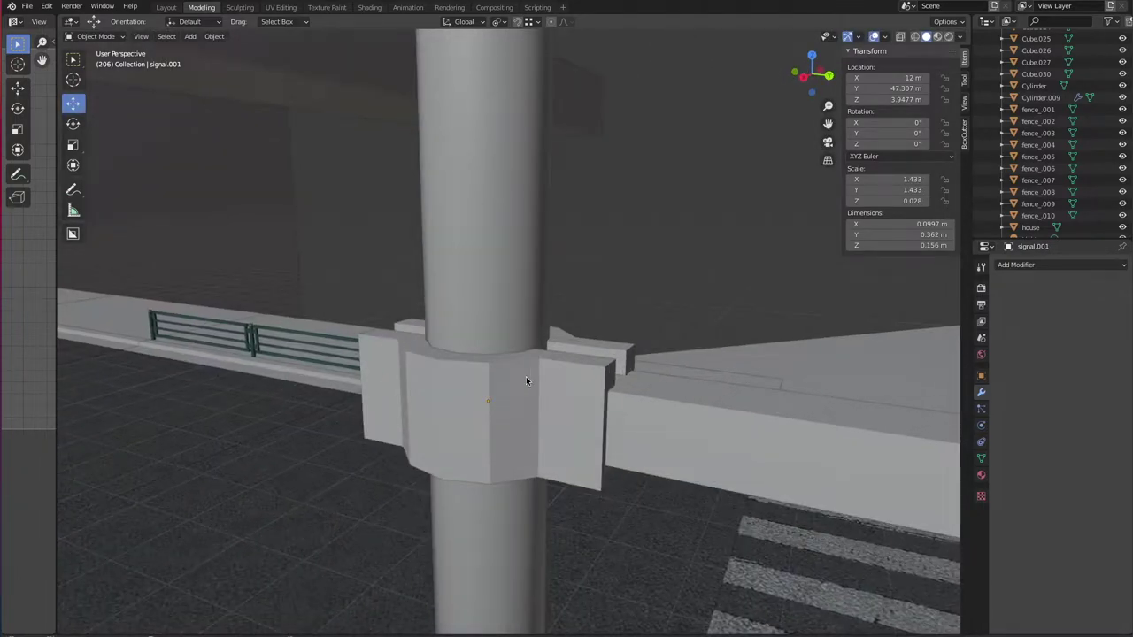
left_click(526, 381)
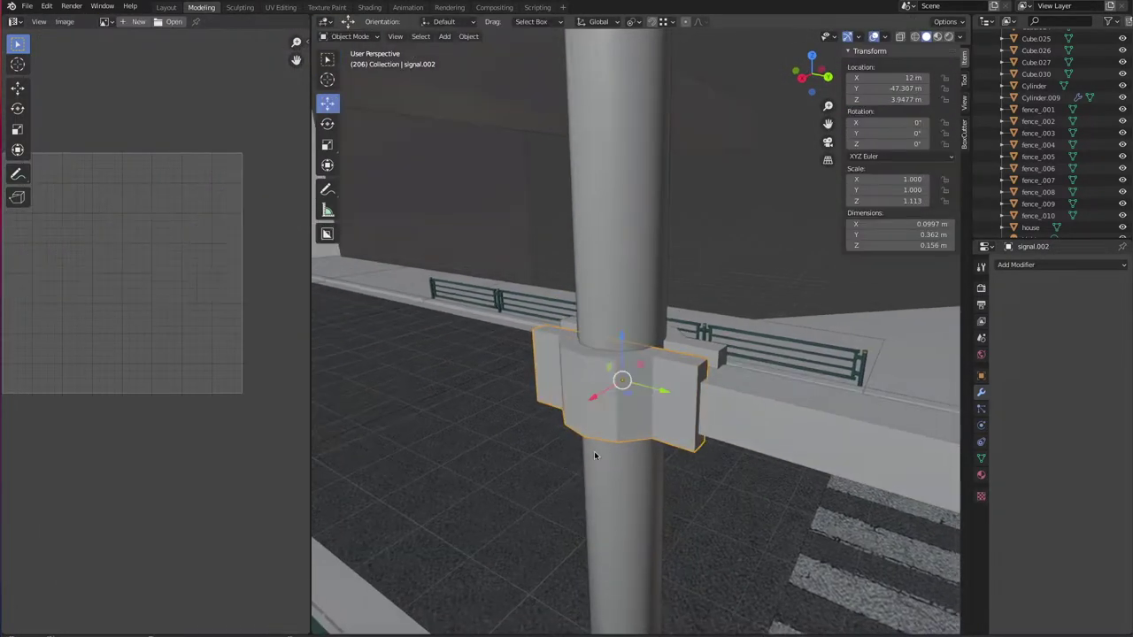
Step: Select all of signal.002's geometry and unwrap it into UV islands
key("Tab")
scroll(602, 457, "up", 3)
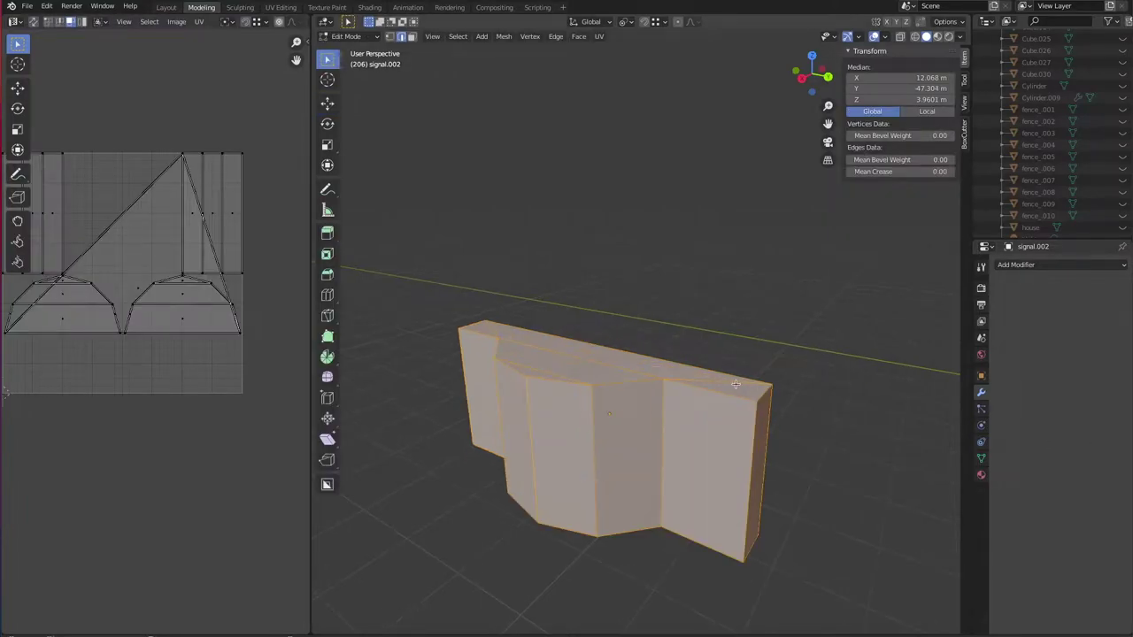
mouse_move(521, 372)
middle_mouse_down()
mouse_move(666, 468)
mouse_move(663, 486)
middle_mouse_up()
key("a")
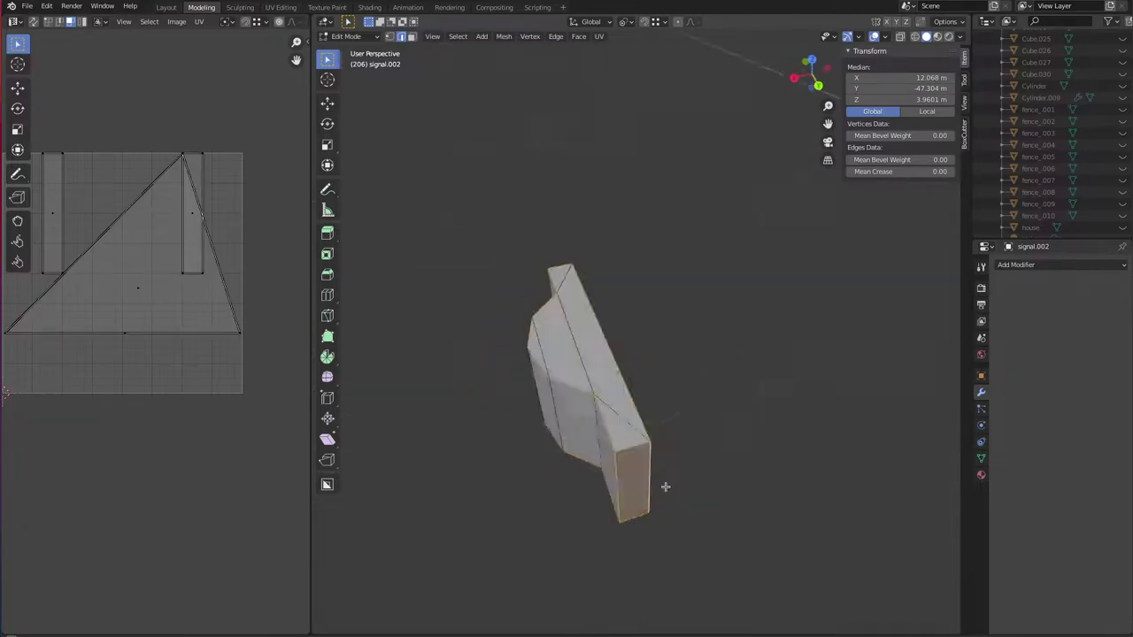
left_click(556, 37)
left_click(599, 268)
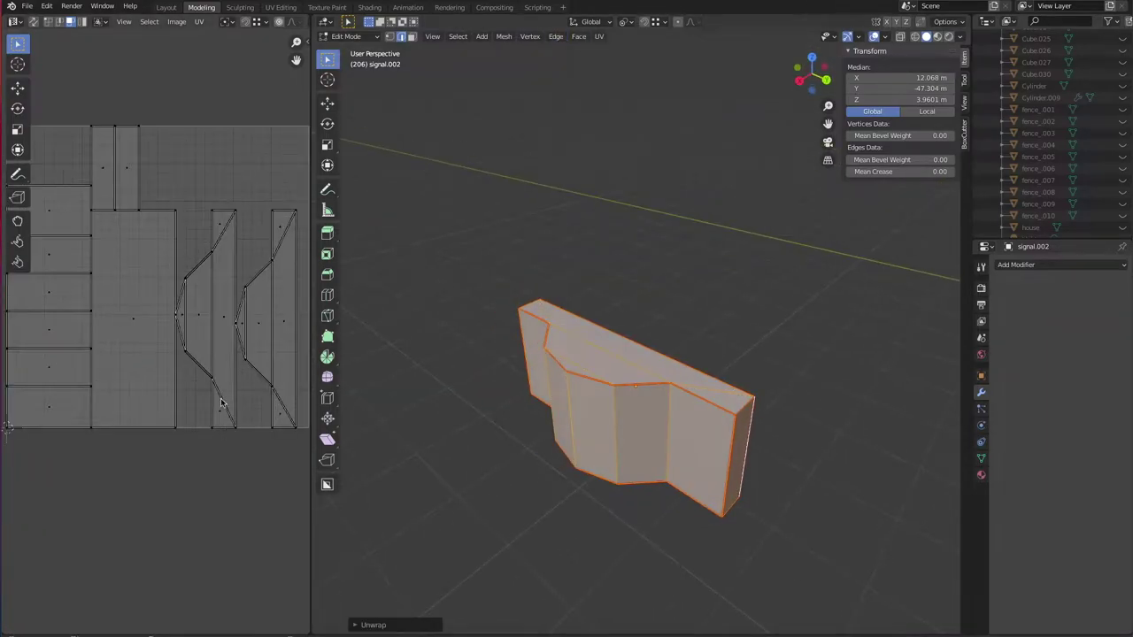
Step: Scale all UV islands down to fit inside the grid texture
scroll(215, 334, "down", 1)
left_click(76, 359)
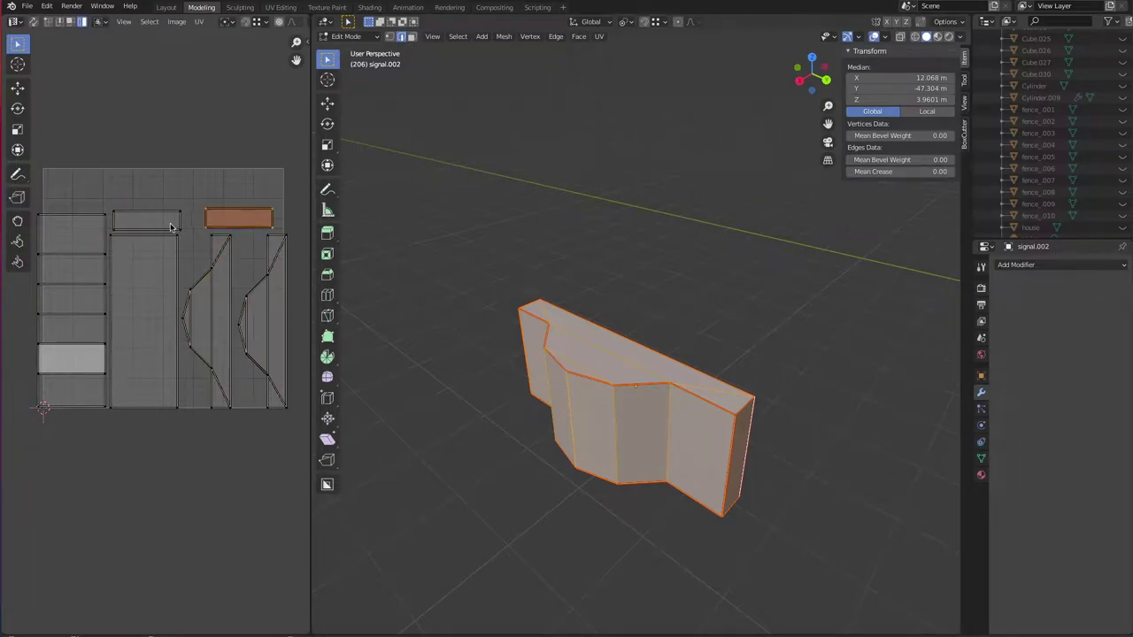
key("a")
key("s")
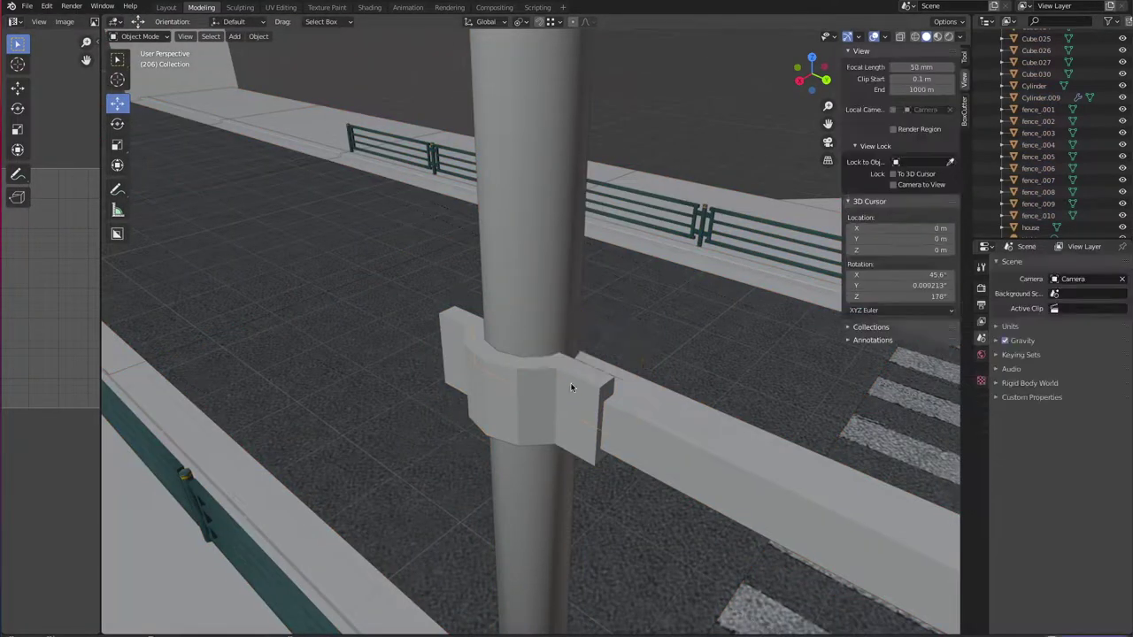
left_click(258, 37)
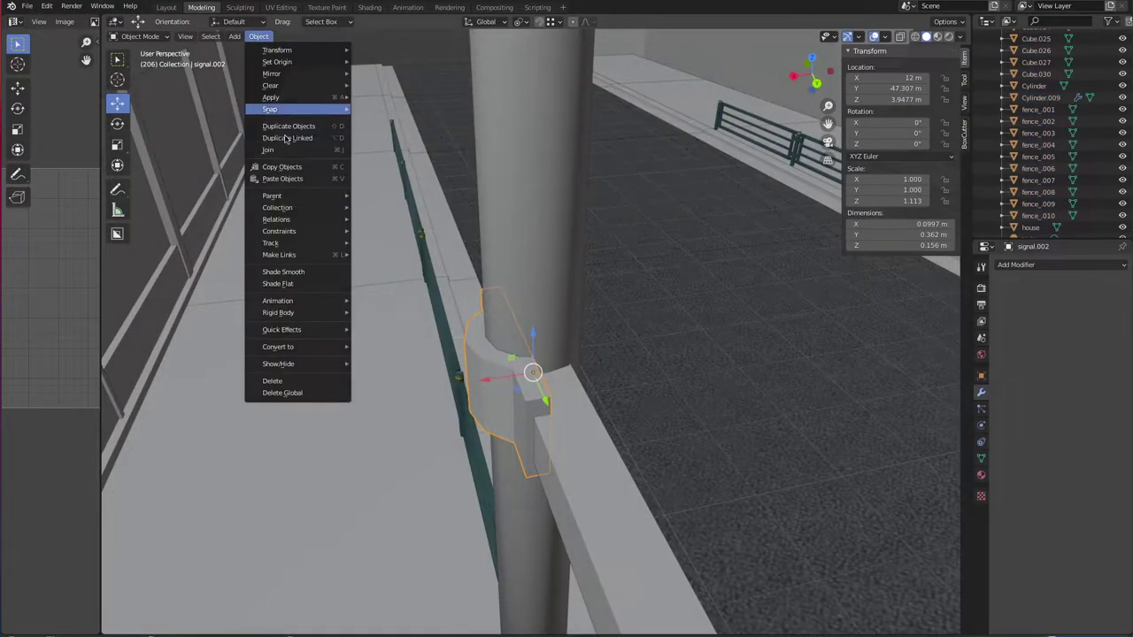
Step: Adjust the viewport shading, hide the sidebar and view the pole from a new angle
left_click(963, 37)
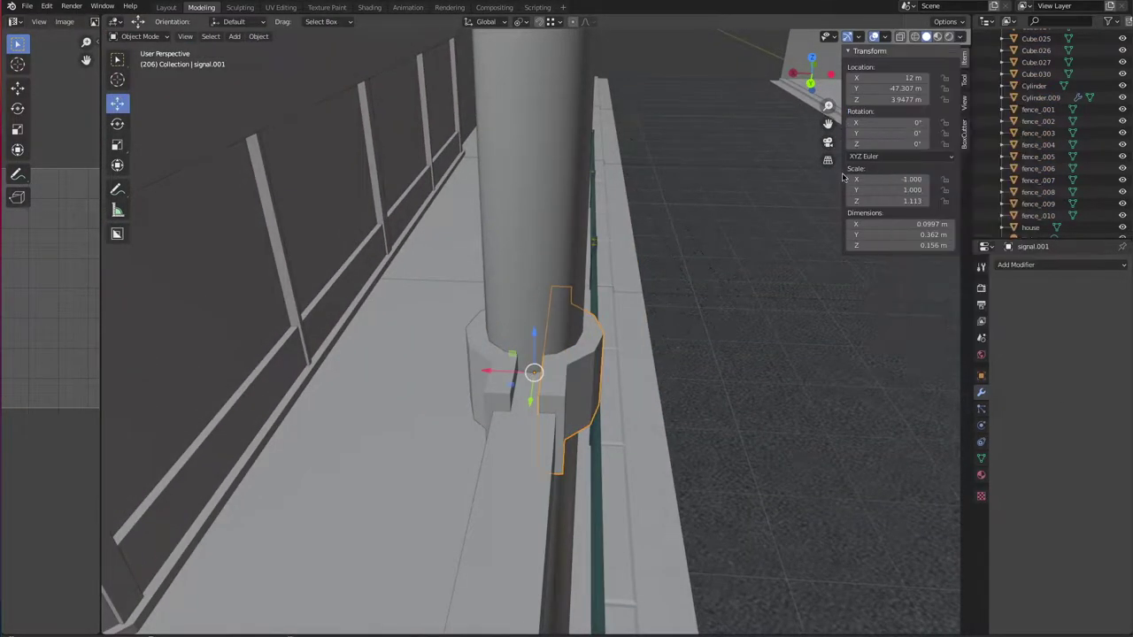
key("n")
middle_click_drag(963, 38, 782, 339)
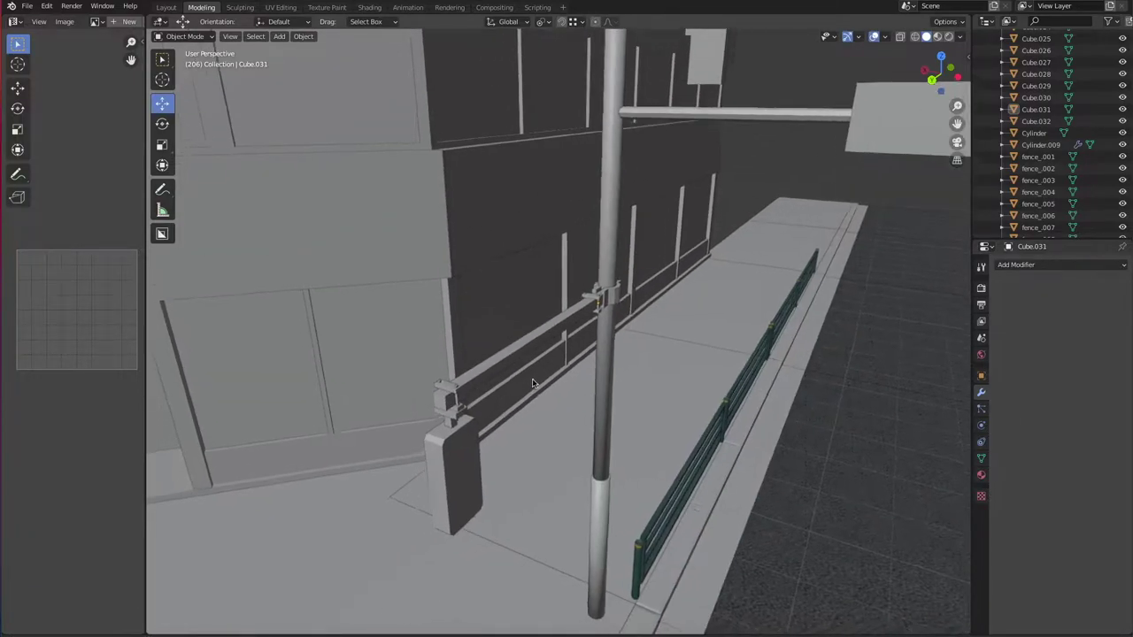
Step: Isolate post Cube.026, unwrap it and rotate its UV island upright
scroll(531, 382, "up", 5)
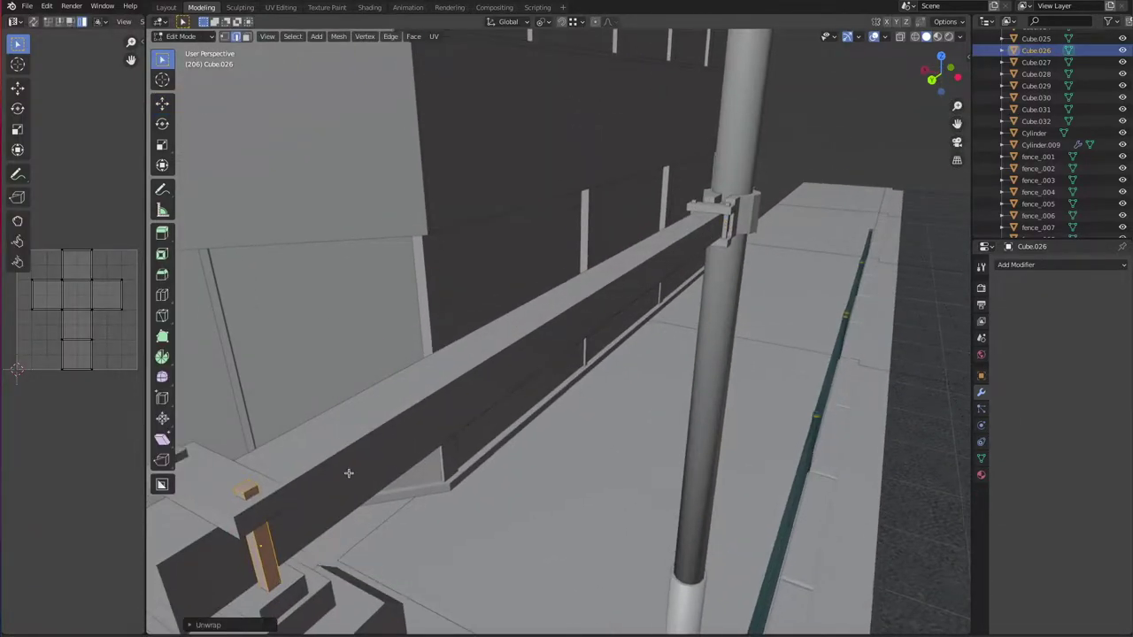
key("KP_Divide")
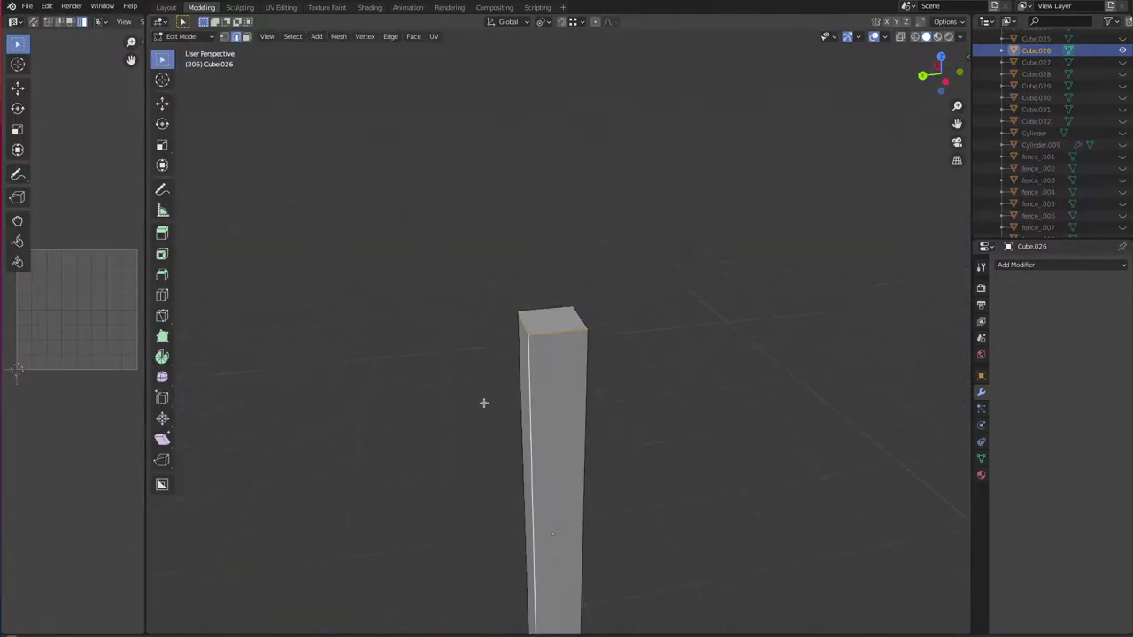
key("a")
middle_click_drag(492, 254, 548, 241)
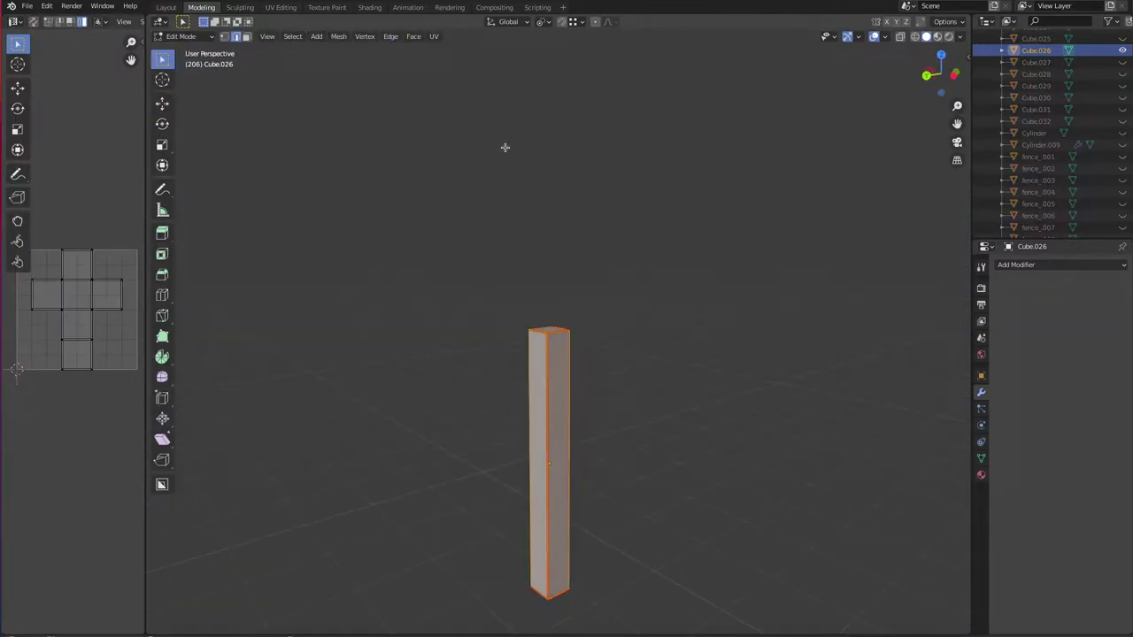
left_click_drag(146, 281, 230, 292)
key("a")
key("r")
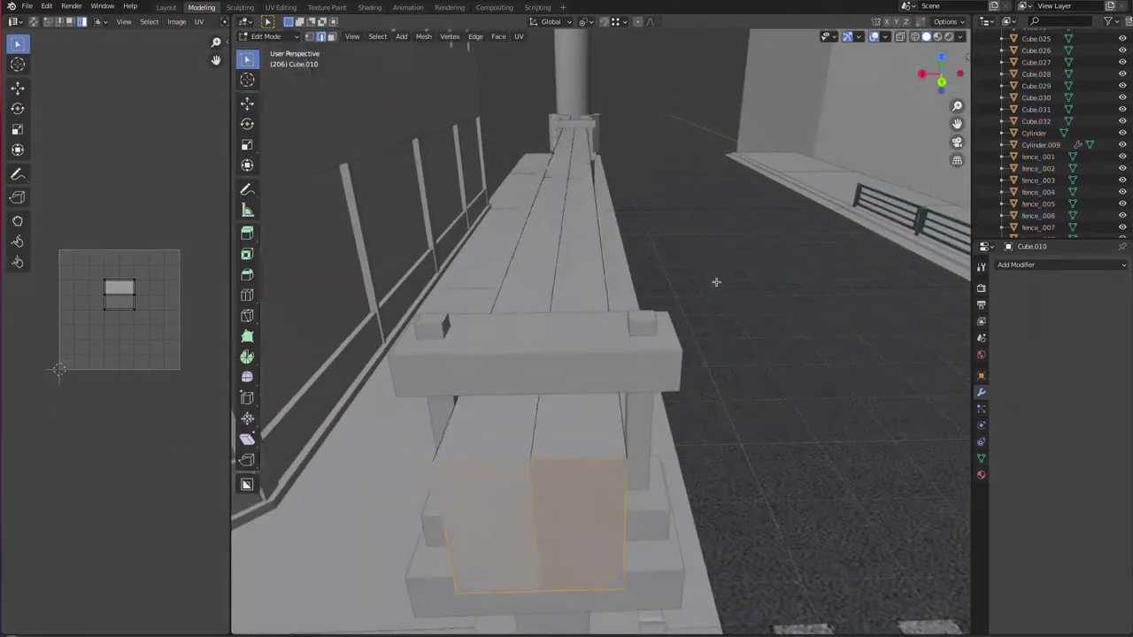
Step: Reposition small post Cube.027, then select the spare piece Cube.032
key("Tab")
left_click(440, 329)
left_click(564, 326)
mouse_move(565, 325)
middle_mouse_down()
mouse_move(488, 177)
mouse_move(655, 409)
middle_mouse_up()
left_click(665, 410)
left_click(447, 232)
Step: Delete the spare piece Cube.032
key("x")
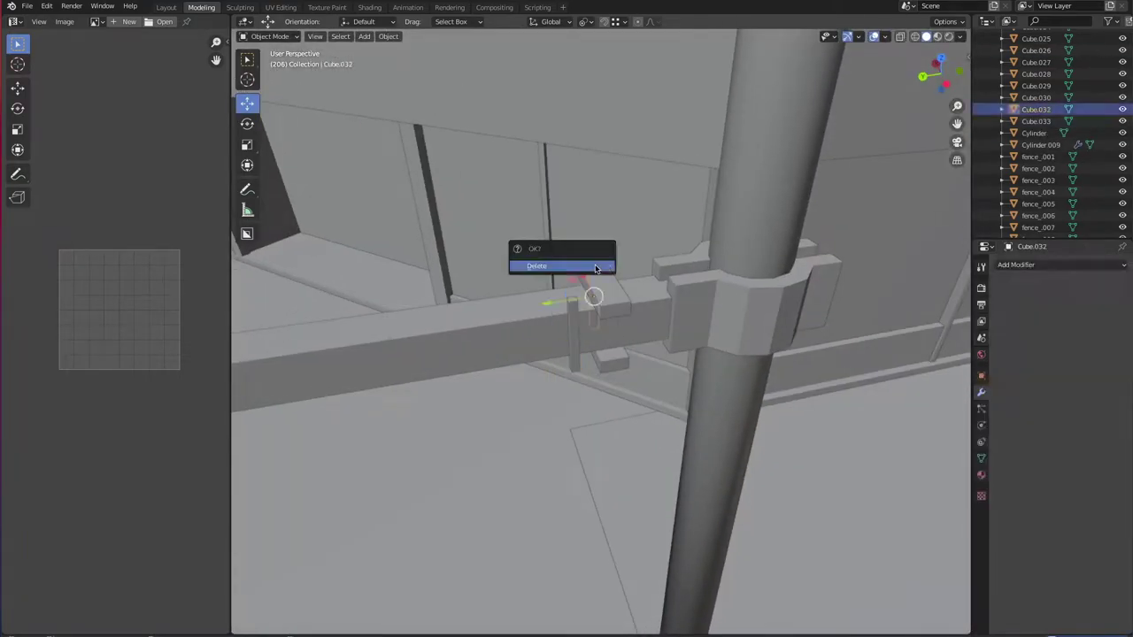
left_click(769, 320)
middle_click_drag(651, 354, 680, 300)
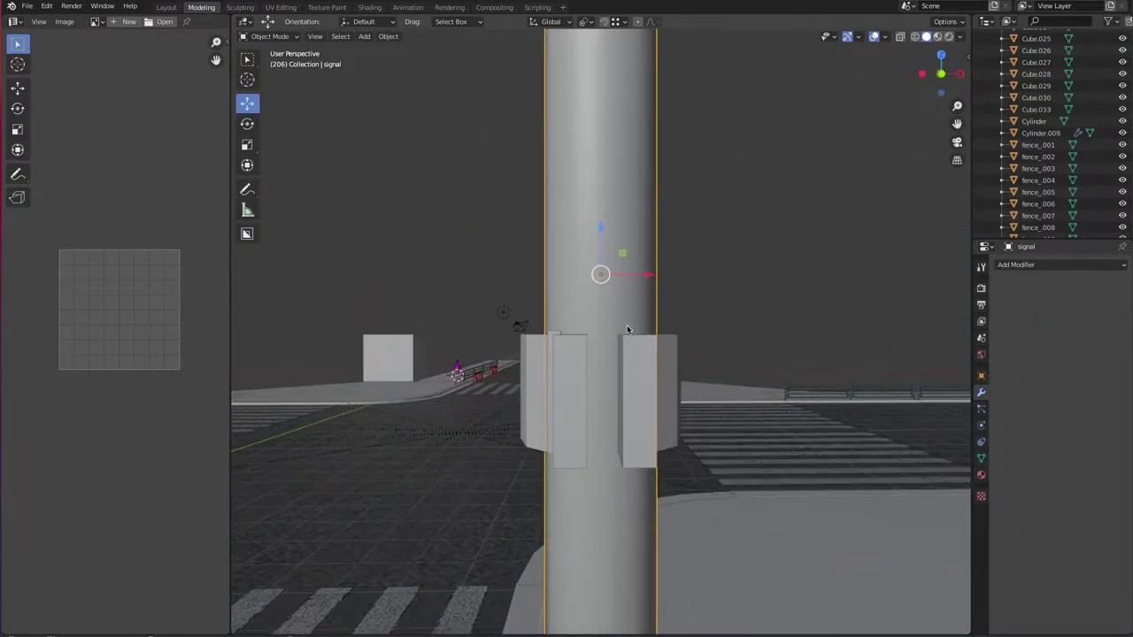
Step: Add a loop cut around the pole mesh
key("Tab")
scroll(680, 300, "up", 2)
key("ctrl+r")
left_click(691, 321)
scroll(690, 321, "up", 2)
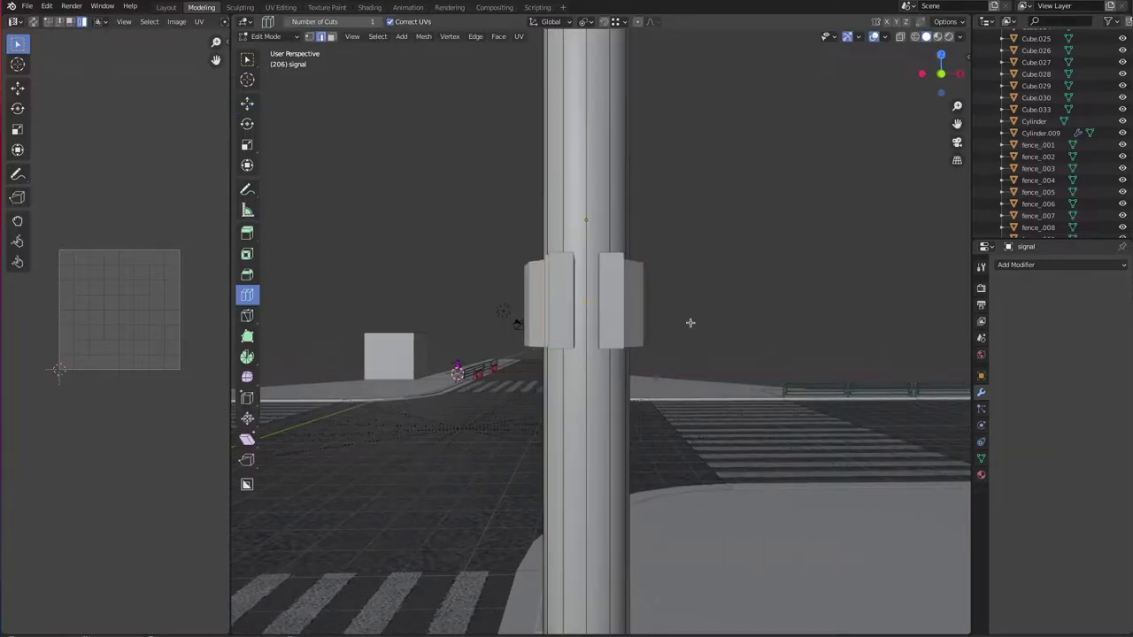
middle_click_drag(415, 169, 531, 222)
key("Tab")
Step: Select the thin strip Cube.033 and frame it in the view
left_click(1035, 108)
key("KP_Decimal")
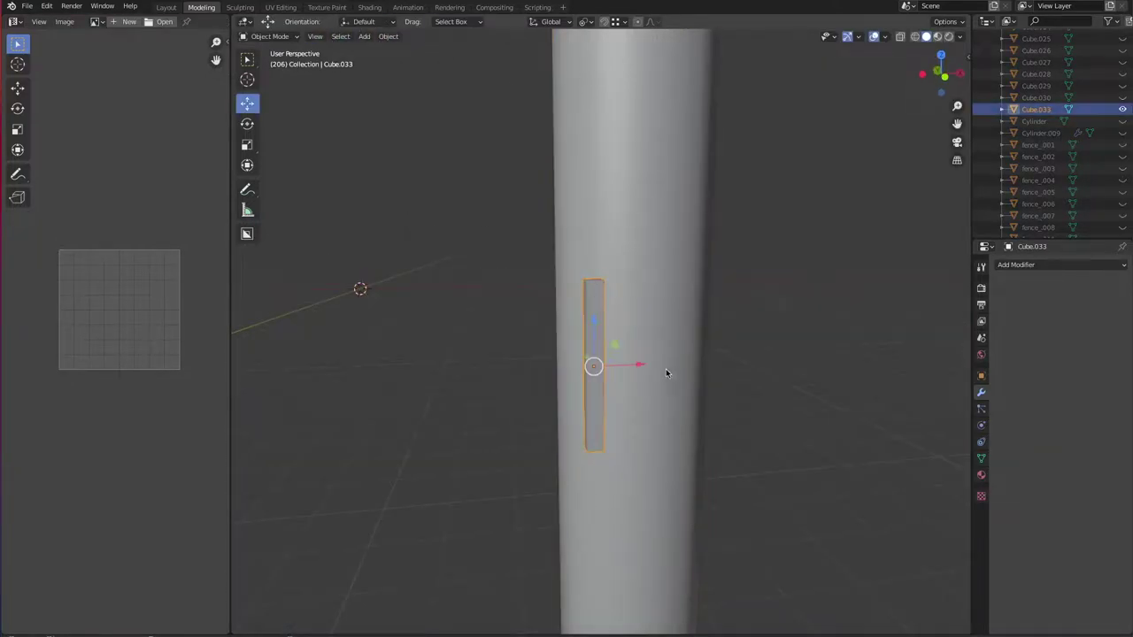
scroll(741, 361, "down", 2)
scroll(741, 361, "down", 2)
scroll(740, 361, "down", 5)
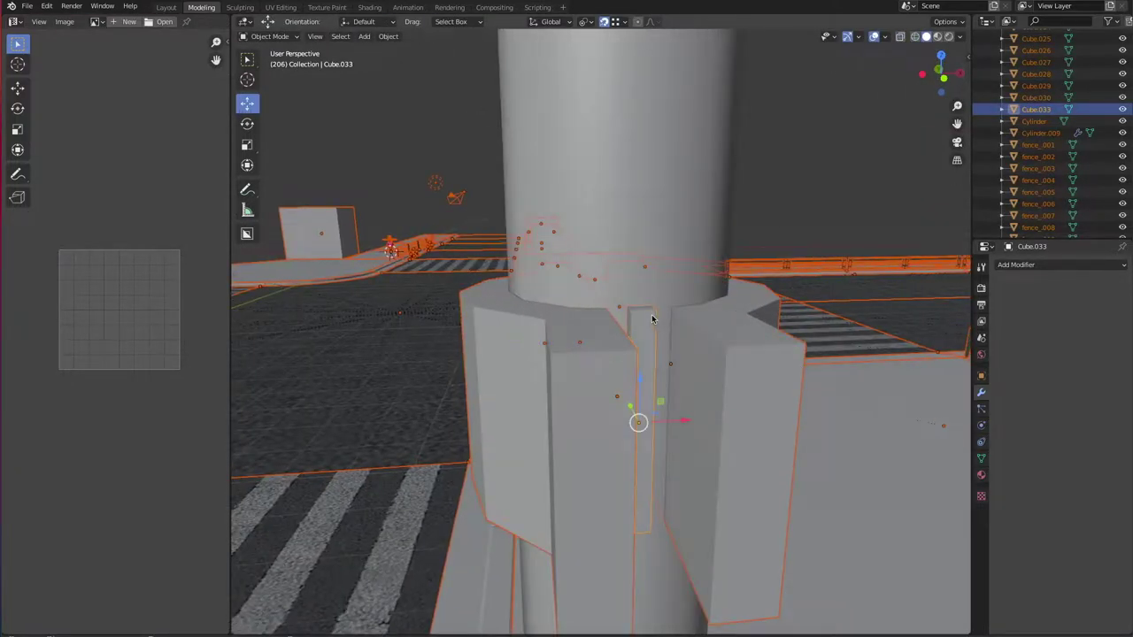
scroll(739, 424, "down", 2)
key("Escape")
Step: Select the clamp on the pole and enter its Edit Mode
mouse_move(748, 411)
middle_mouse_down()
mouse_move(787, 445)
mouse_move(728, 491)
middle_mouse_up()
mouse_move(769, 541)
middle_mouse_down()
mouse_move(802, 460)
mouse_move(662, 405)
mouse_move(625, 380)
mouse_move(616, 349)
mouse_move(521, 301)
mouse_move(611, 339)
mouse_move(514, 369)
mouse_move(531, 354)
mouse_move(476, 357)
mouse_move(608, 345)
mouse_move(509, 352)
middle_mouse_up()
left_click(616, 348)
key("Tab")
key("Tab")
key("Tab")
left_click(556, 356)
key("Tab")
Step: Select all the clamp's faces to show its UV islands on the grid
scroll(144, 336, "up", 2)
left_click(608, 345)
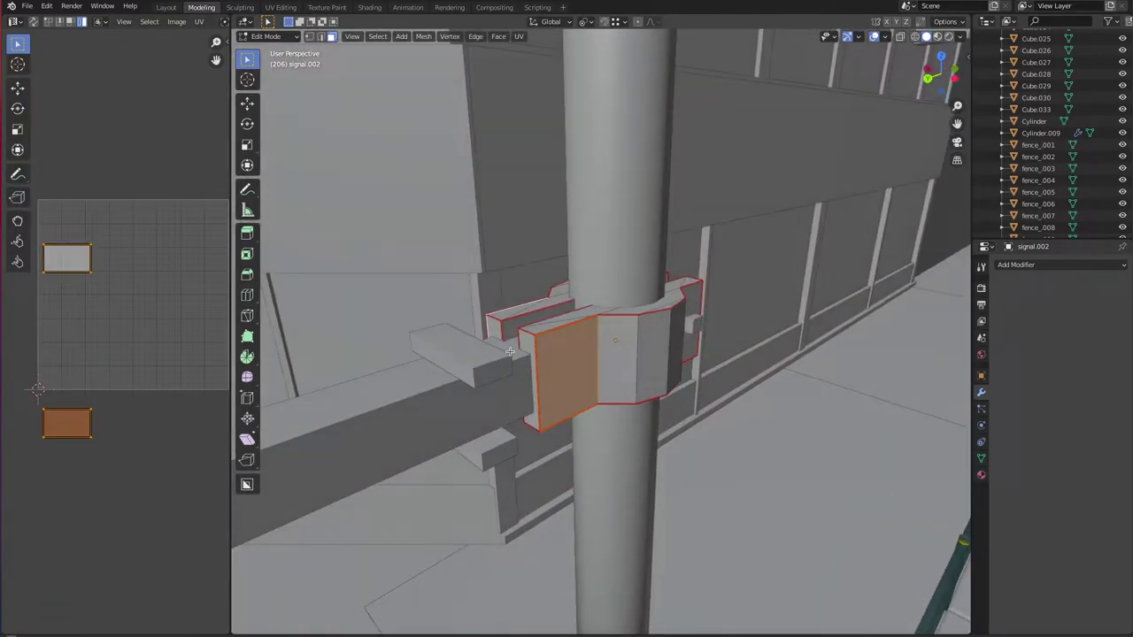
key("Escape")
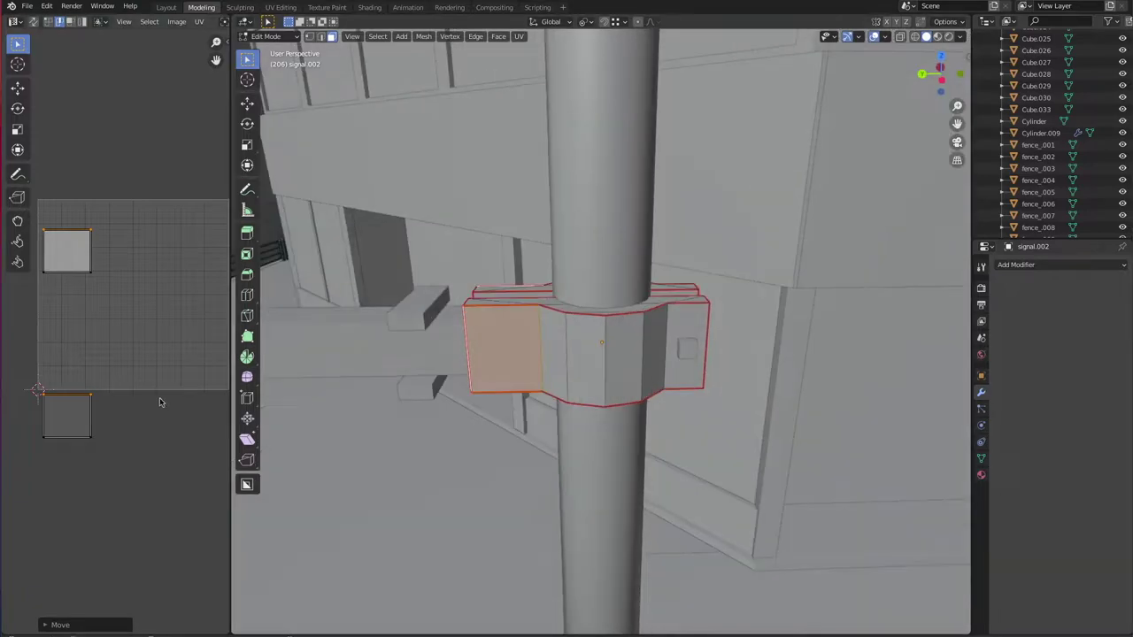
middle_click_drag(591, 358, 589, 392)
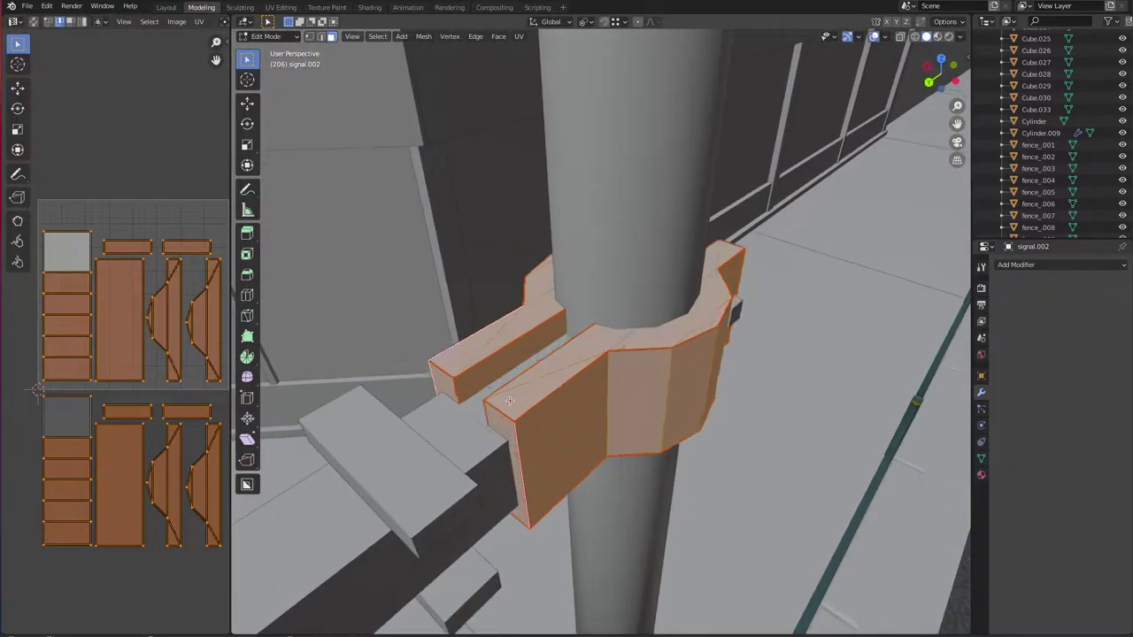
left_click(590, 392)
left_click(478, 336, "shift")
middle_click_drag(478, 337, 548, 326)
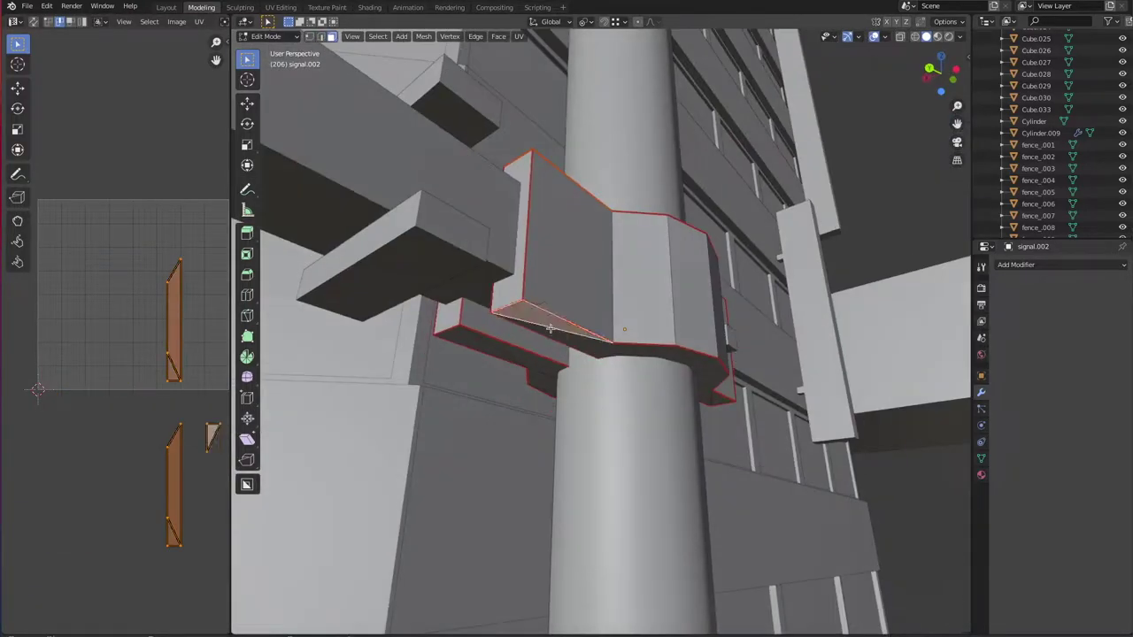
key("ctrl+z")
key("ctrl+shift+z")
key("ctrl+z")
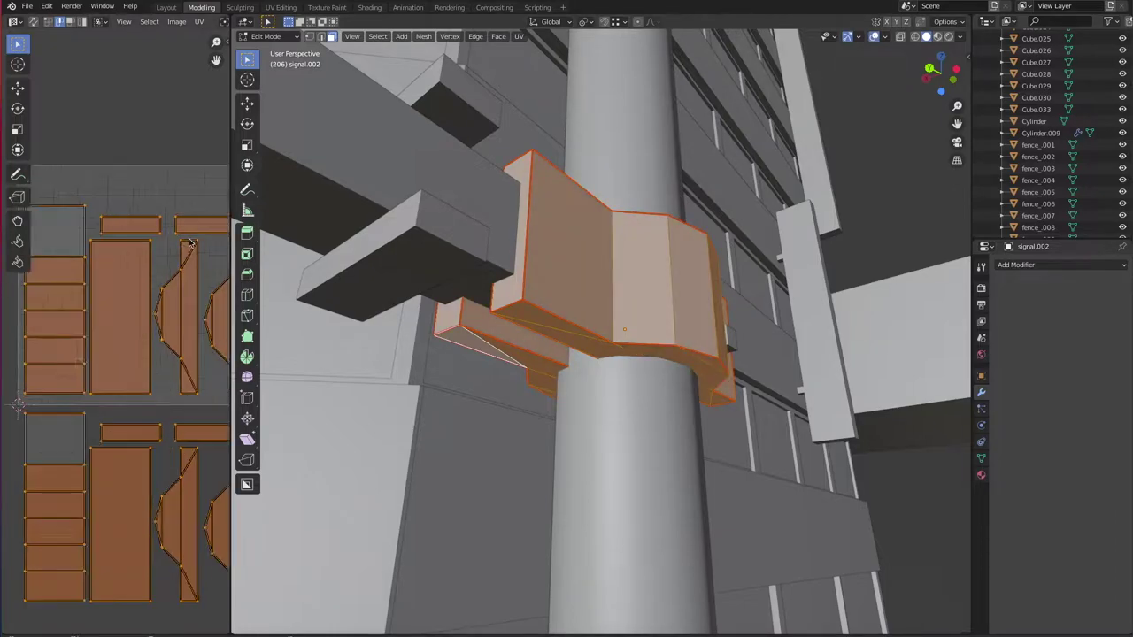
key("ctrl+z")
key("ctrl+z")
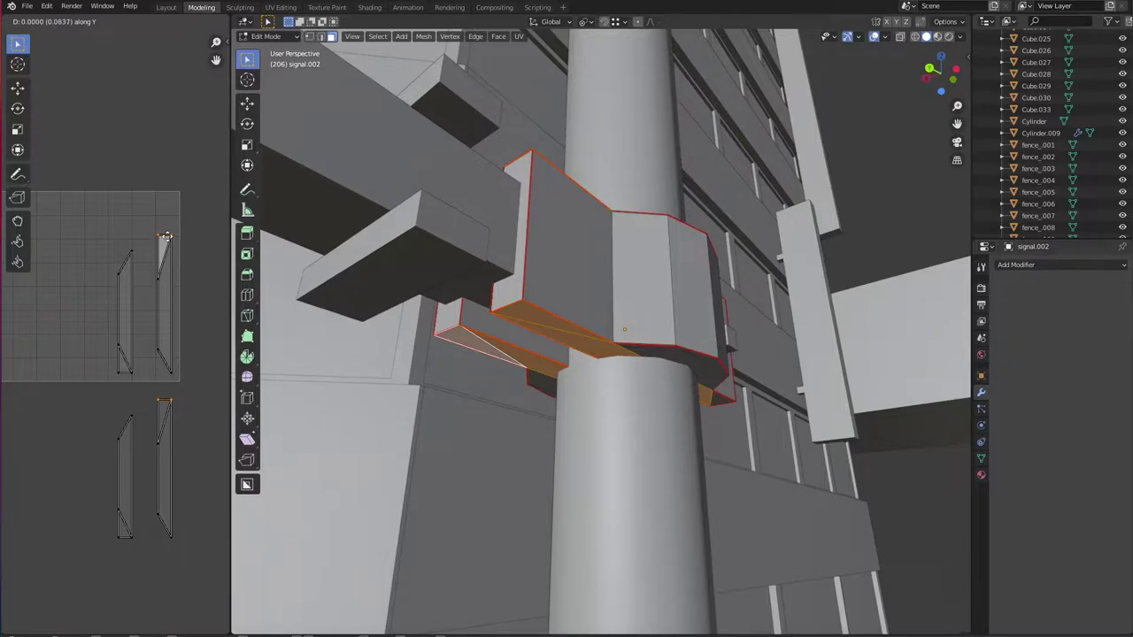
key("ctrl+z")
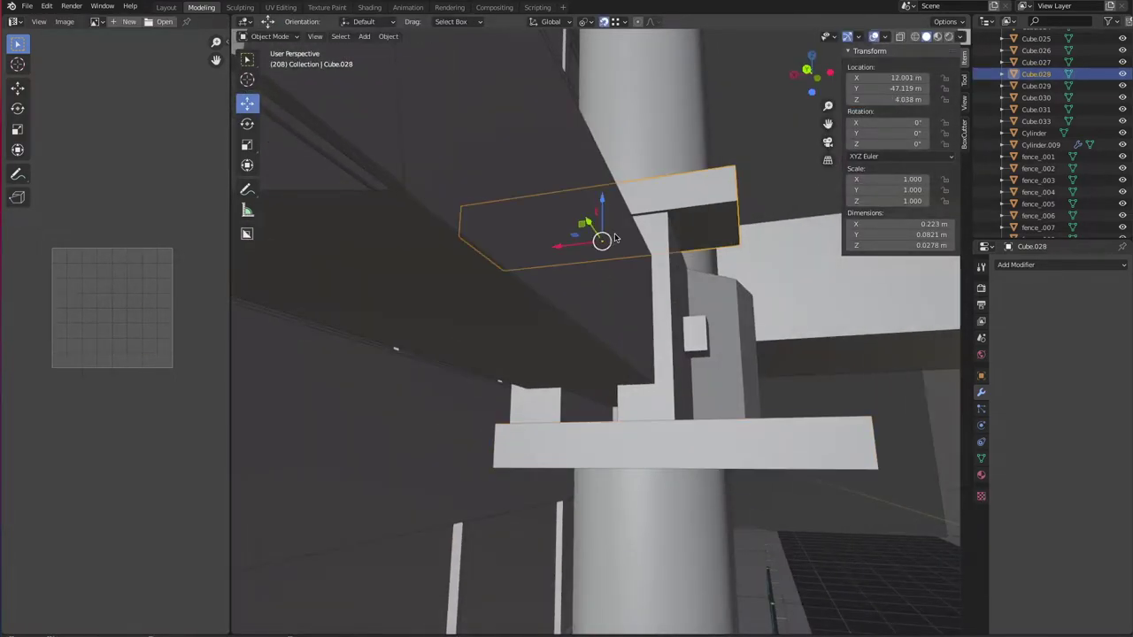
Step: Select flat bar Cube.029 and set the view's Clip Start to 0.01 m
left_click(625, 389, "shift")
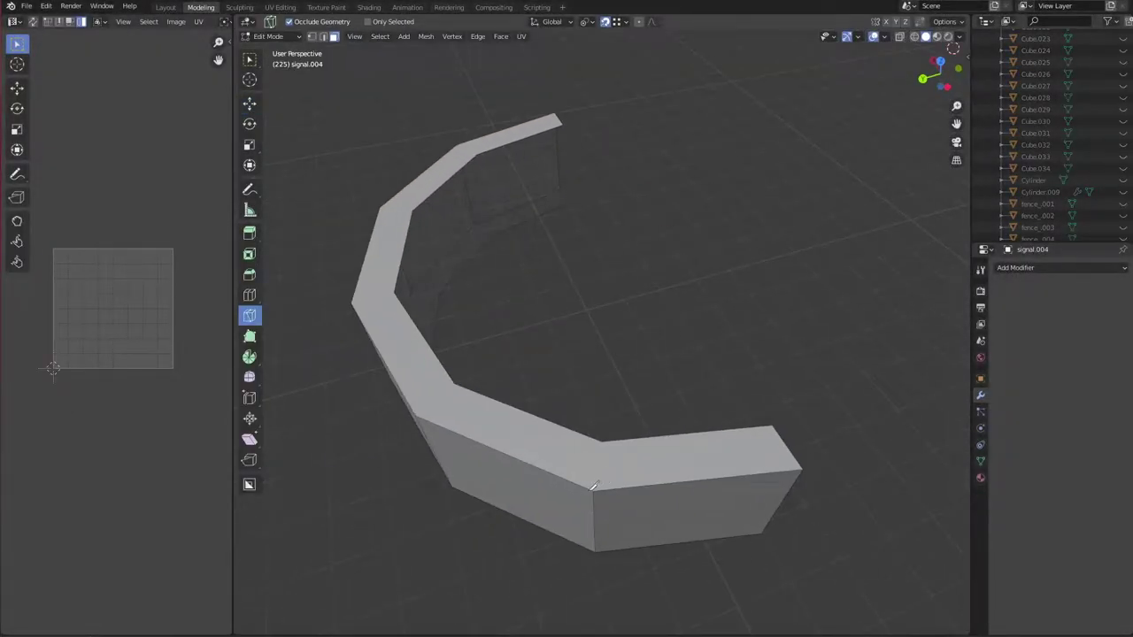
mouse_move(418, 413)
middle_mouse_down()
mouse_move(576, 400)
mouse_move(557, 416)
middle_mouse_up()
key("n")
left_click(965, 102)
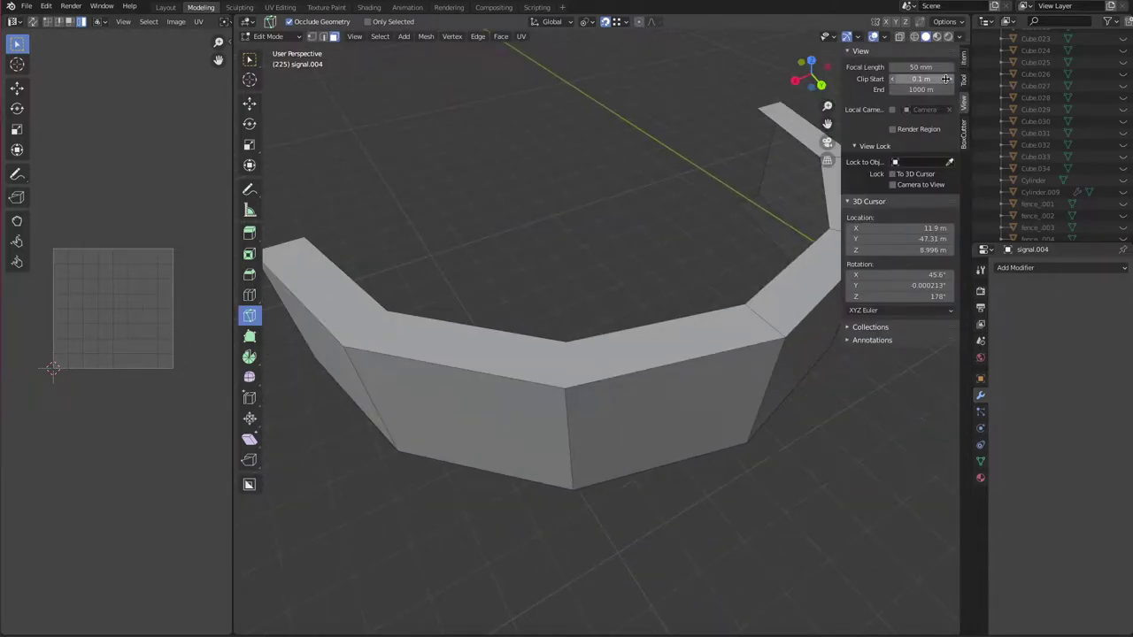
type("0.01")
key("Return")
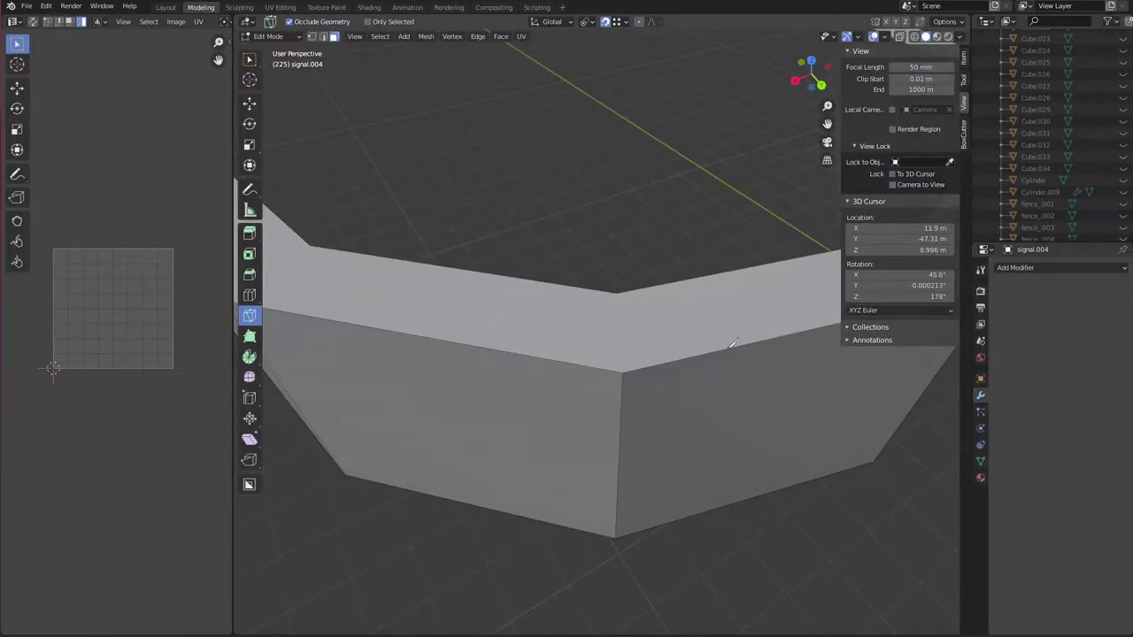
Step: Grow the curved strip's face selection by one ring with Select More
scroll(688, 342, "up", 2)
scroll(512, 398, "down", 2)
mouse_move(513, 398)
middle_mouse_down()
mouse_move(488, 380)
mouse_move(538, 331)
mouse_move(538, 410)
middle_mouse_up()
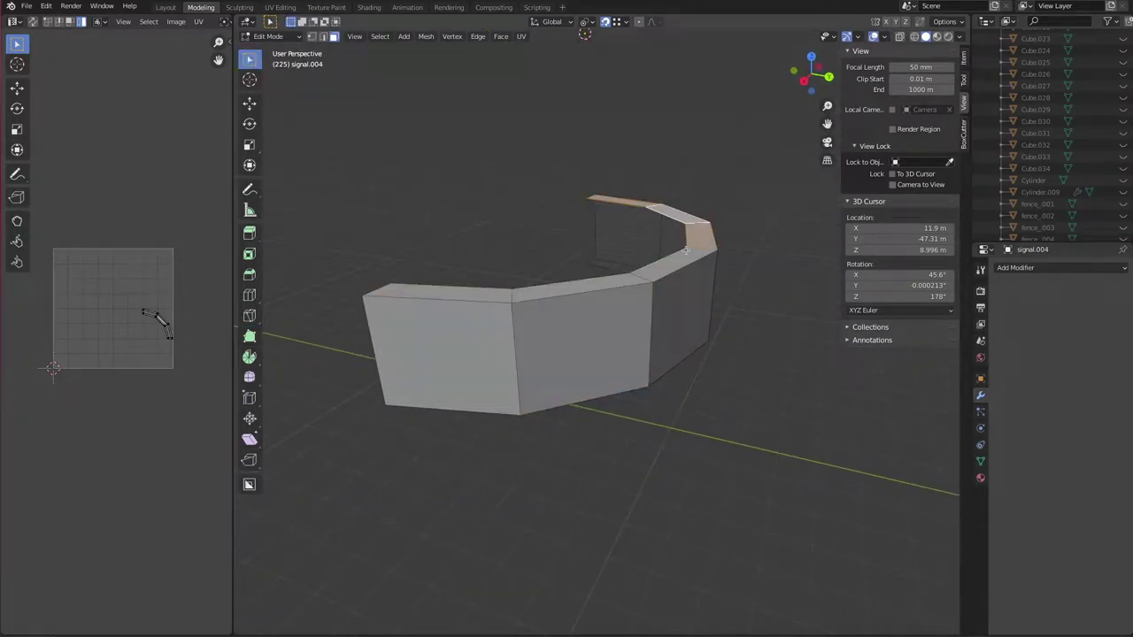
left_click(249, 233)
middle_click_drag(531, 354, 549, 318)
left_click(380, 37)
left_click(509, 196)
mouse_move(619, 310)
middle_mouse_down()
mouse_move(749, 274)
mouse_move(468, 342)
middle_mouse_up()
key("w")
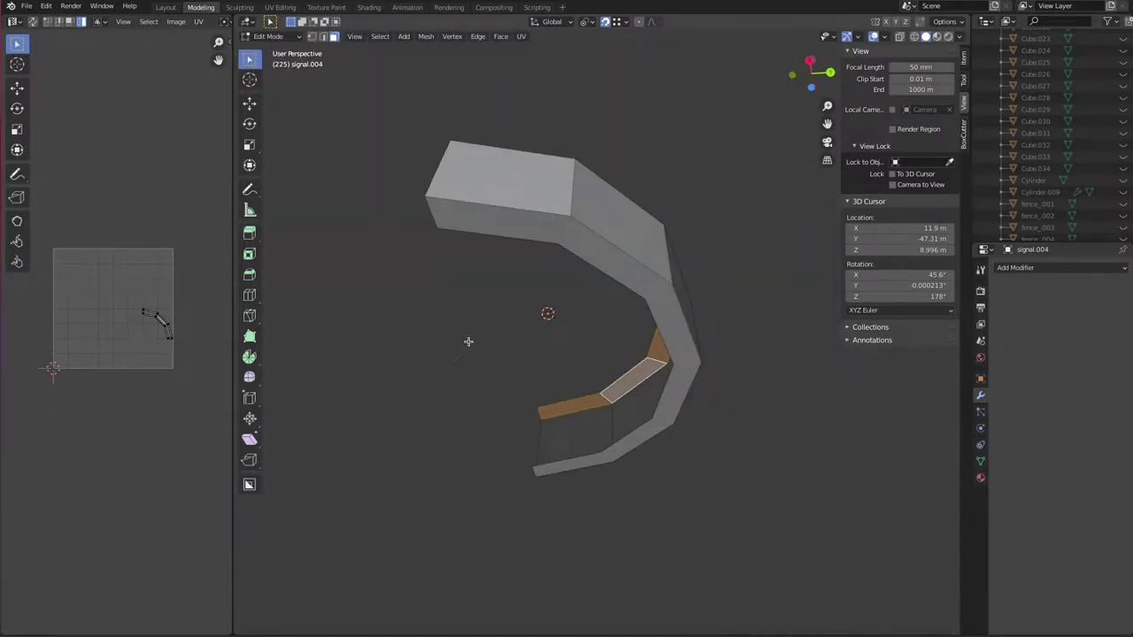
mouse_move(566, 234)
middle_mouse_down()
mouse_move(675, 306)
mouse_move(645, 354)
mouse_move(554, 314)
mouse_move(642, 294)
mouse_move(619, 266)
mouse_move(548, 230)
middle_mouse_up()
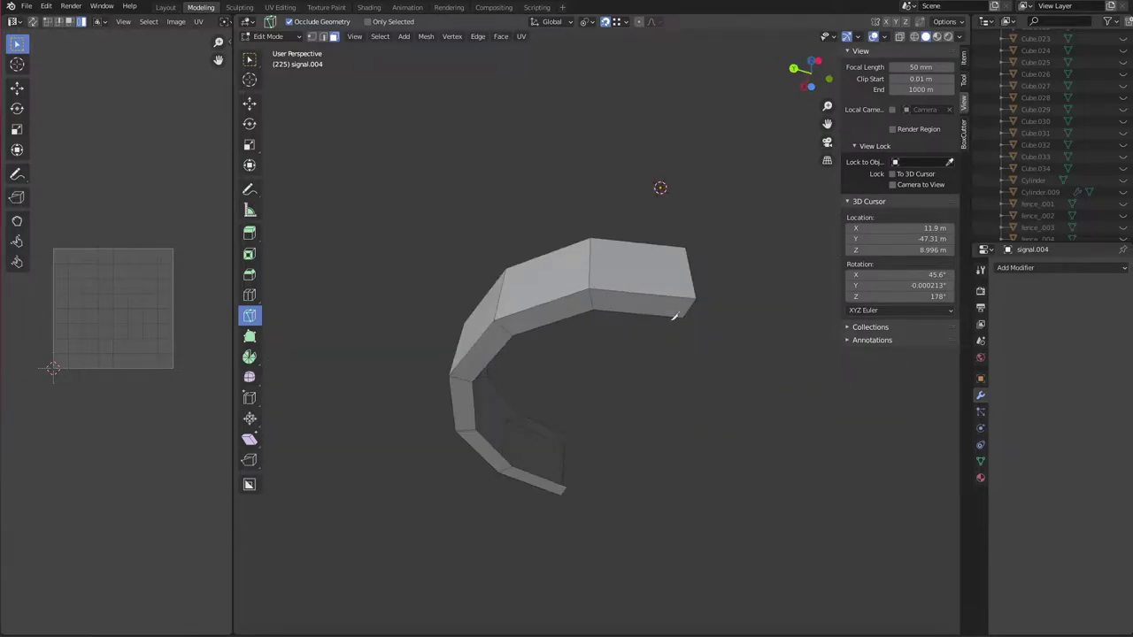
Step: Exit local view and select the signal band on the column
key("Tab")
key("KP_Divide")
left_click(631, 343)
mouse_move(477, 234)
middle_mouse_down()
mouse_move(620, 336)
mouse_move(598, 347)
mouse_move(665, 375)
mouse_move(500, 418)
middle_mouse_up()
scroll(657, 368, "up", 2)
scroll(666, 375, "up", 3)
scroll(666, 376, "down", 3)
Step: Dissolve the band's selected faces and its extra loop edge
left_click(510, 488)
mouse_move(511, 488)
middle_mouse_down()
mouse_move(619, 354)
mouse_move(615, 425)
middle_mouse_up()
left_click(249, 295)
scroll(648, 335, "up", 3)
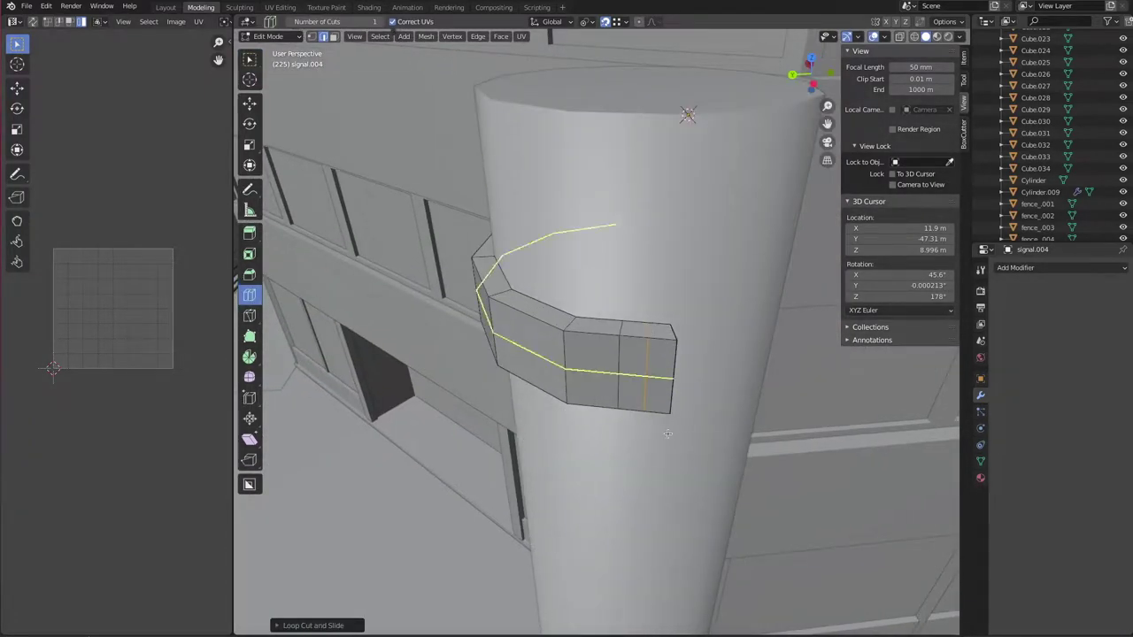
key("x")
left_click(623, 336)
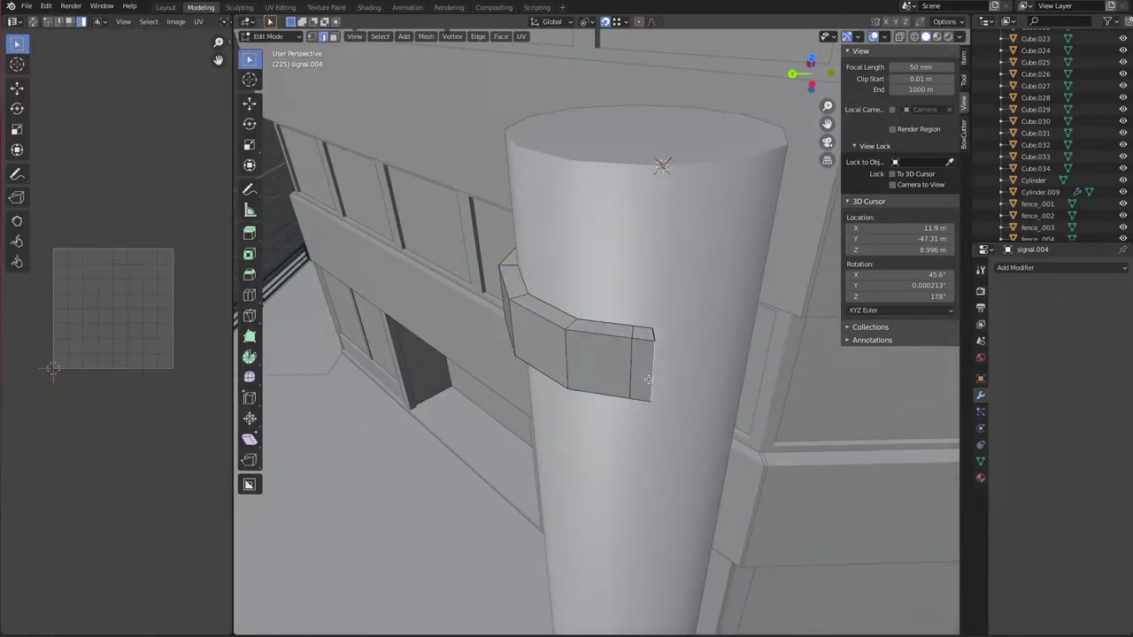
Step: Simplify the band with Mesh > Clean Up > Limited Dissolve
middle_click_drag(664, 381, 619, 337)
left_click(426, 36)
left_click(550, 335)
left_click(679, 381)
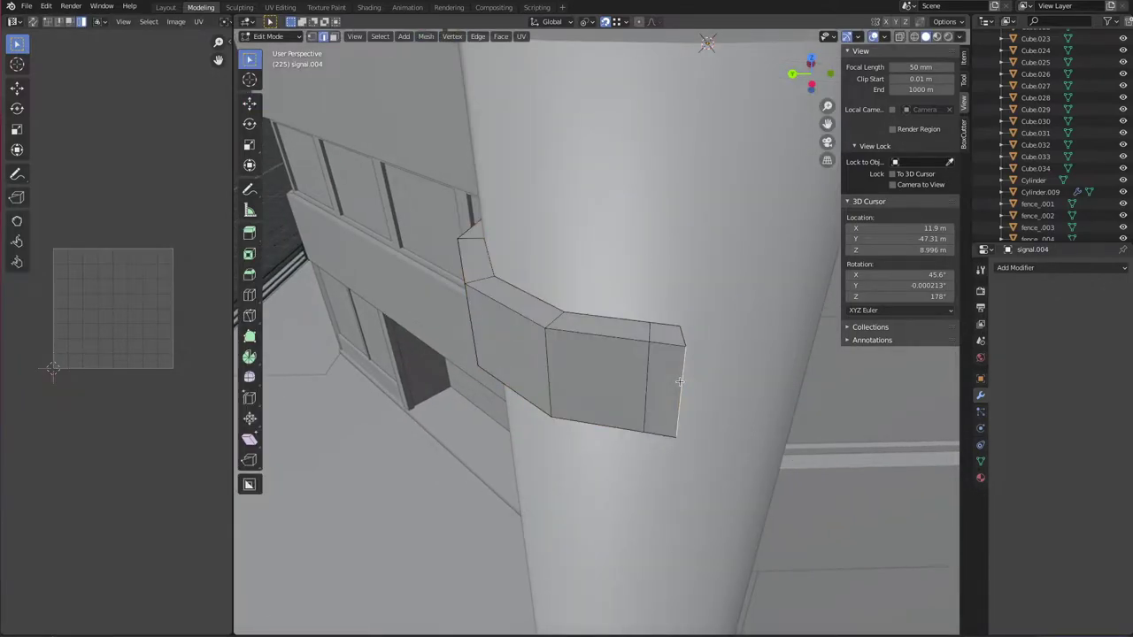
Step: Extrude the band's selected face outward into a flat tab
mouse_move(313, 229)
middle_mouse_down()
mouse_move(584, 338)
mouse_move(547, 281)
middle_mouse_up()
key("Tab")
key("KP_Decimal")
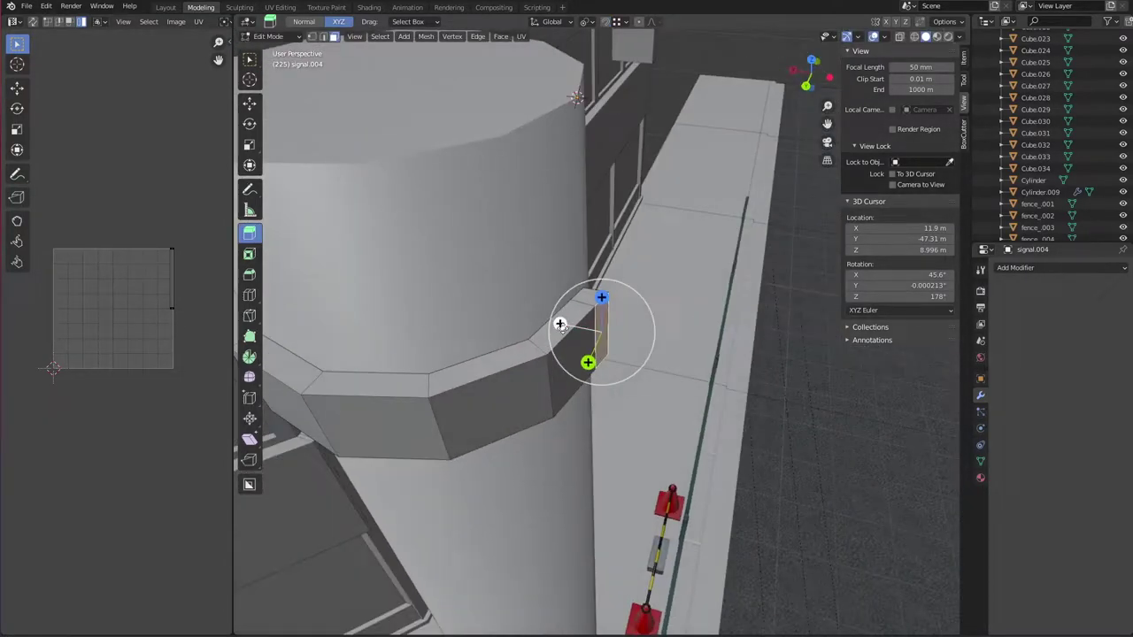
middle_click_drag(577, 334, 454, 440)
scroll(454, 439, "down", 2)
mouse_move(421, 477)
middle_mouse_down()
mouse_move(627, 354)
mouse_move(619, 349)
middle_mouse_up()
Step: Scale and move the tab along X, then return to Object Mode
right_click(646, 394)
mouse_move(646, 394)
middle_mouse_down()
mouse_move(587, 438)
mouse_move(509, 420)
mouse_move(634, 337)
mouse_move(622, 403)
middle_mouse_up()
scroll(587, 438, "down", 3)
right_click(509, 421)
scroll(508, 421, "up", 3)
left_click(626, 351)
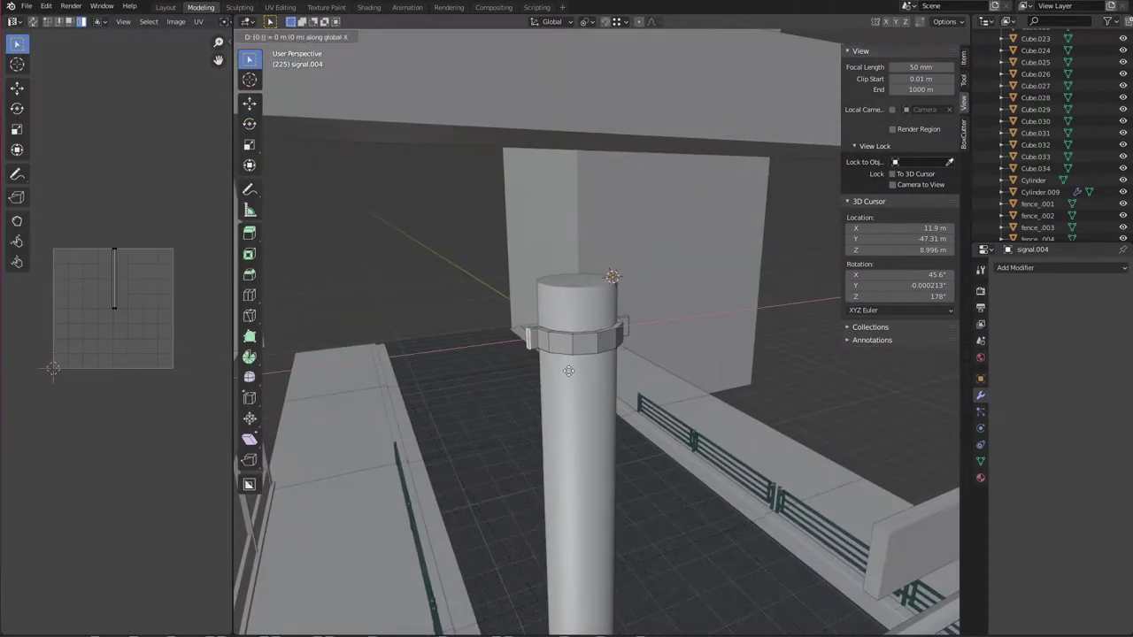
right_click(568, 371)
key("Tab")
middle_click_drag(568, 371, 526, 368)
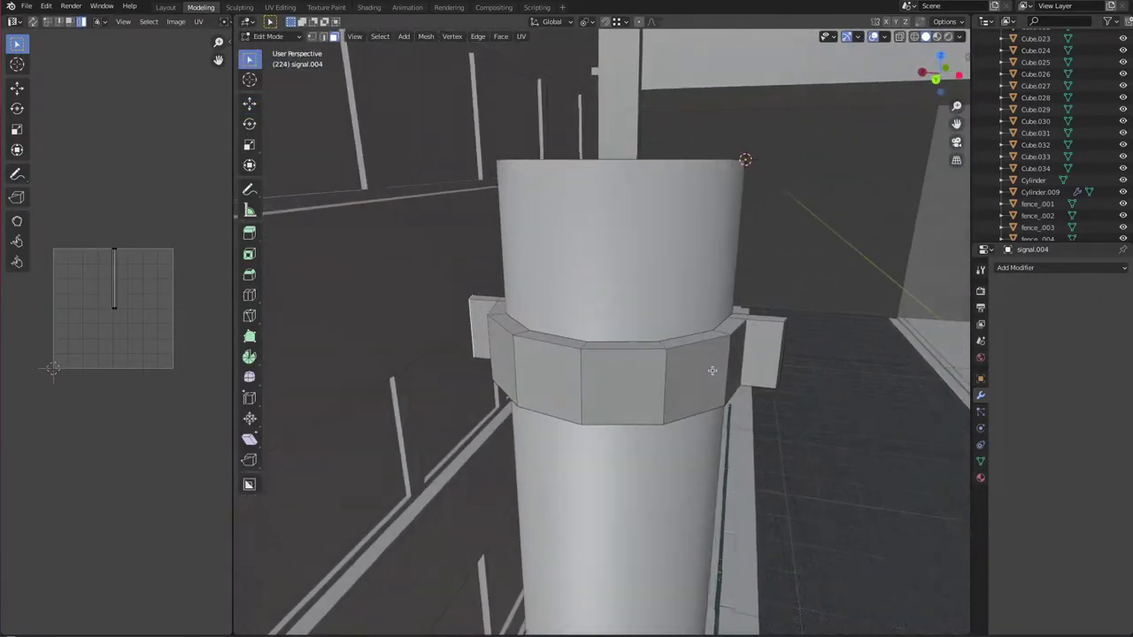
Step: Reset the origin of clamp band Cube.035 and slide it down to the pole's collar
left_click(390, 36)
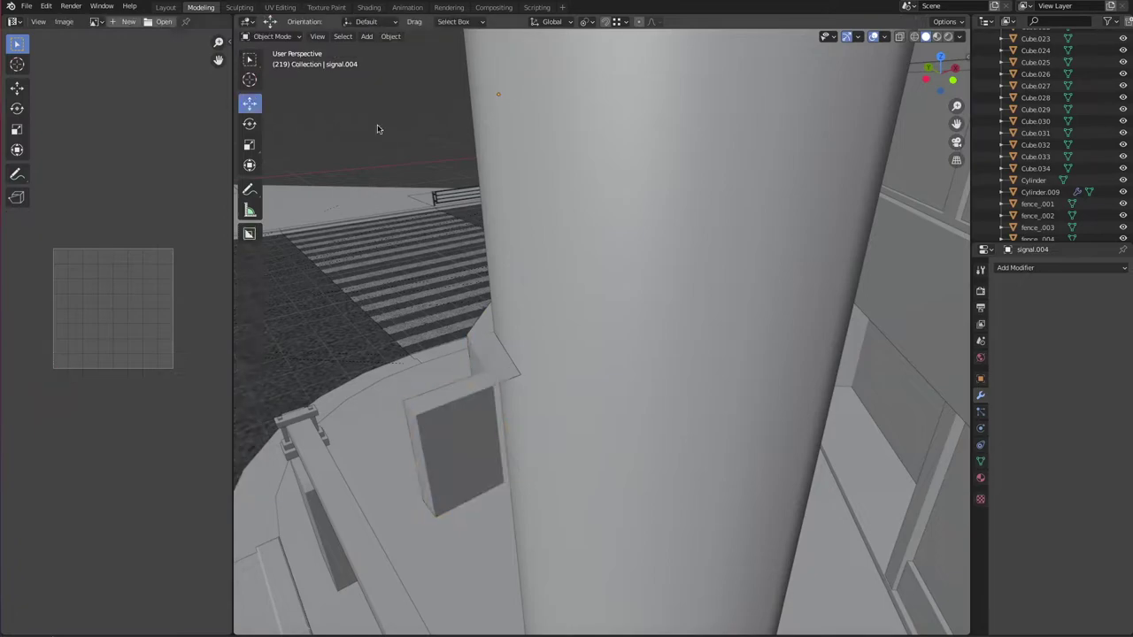
middle_click_drag(485, 363, 745, 336)
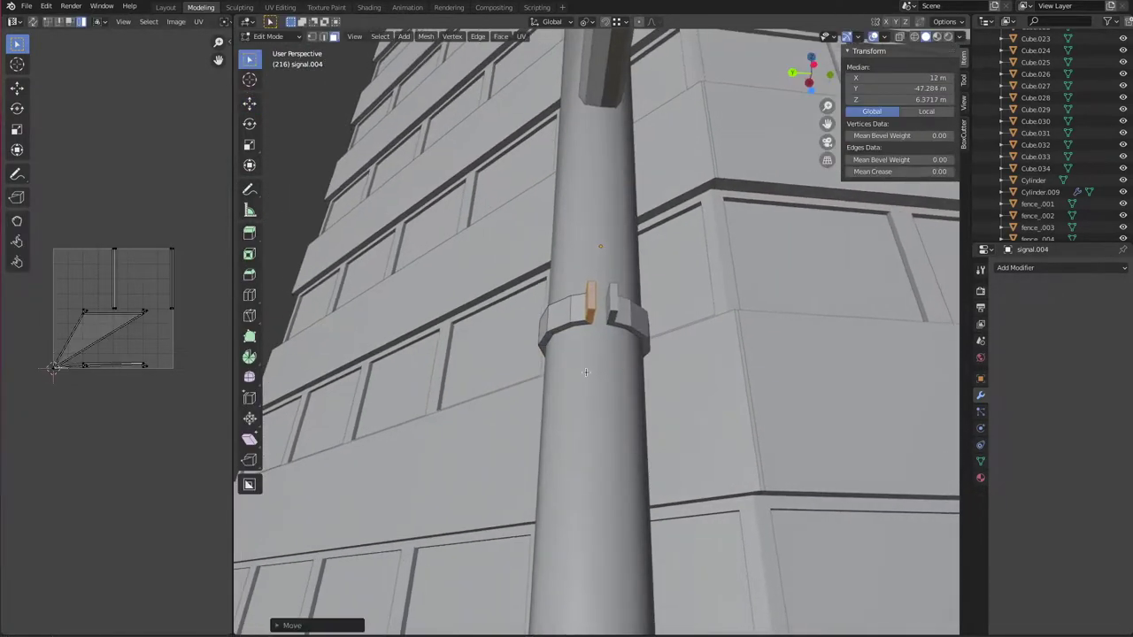
left_click(391, 36)
Step: Duplicate the small block, scale it along Y, and copy it along X as lugs on both clamp sides
left_click(416, 127)
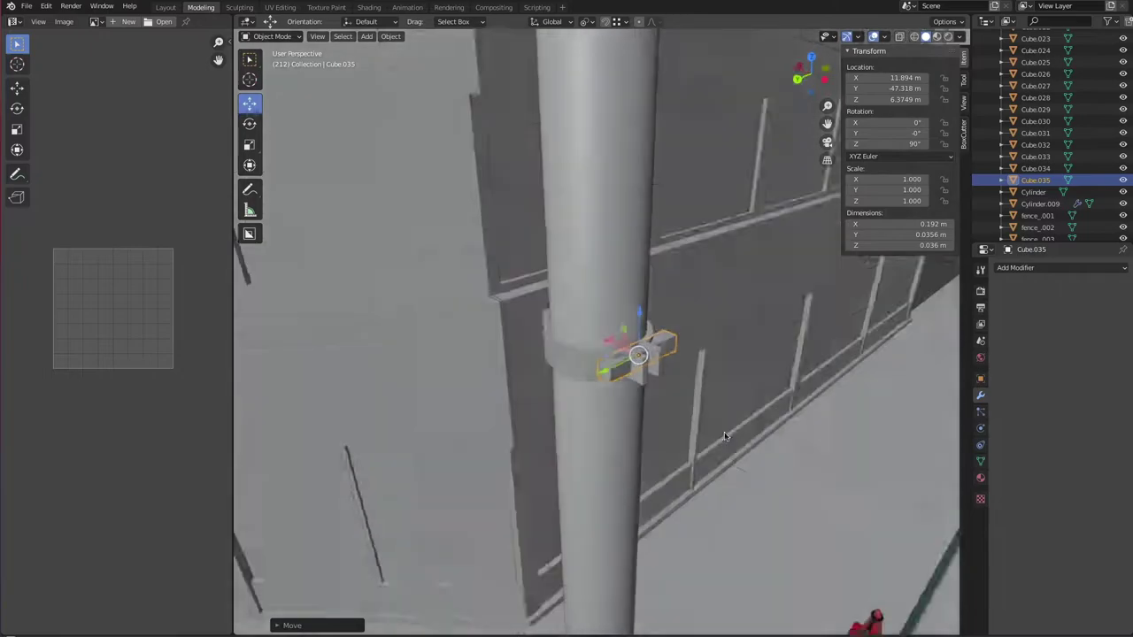
key("s")
key("y")
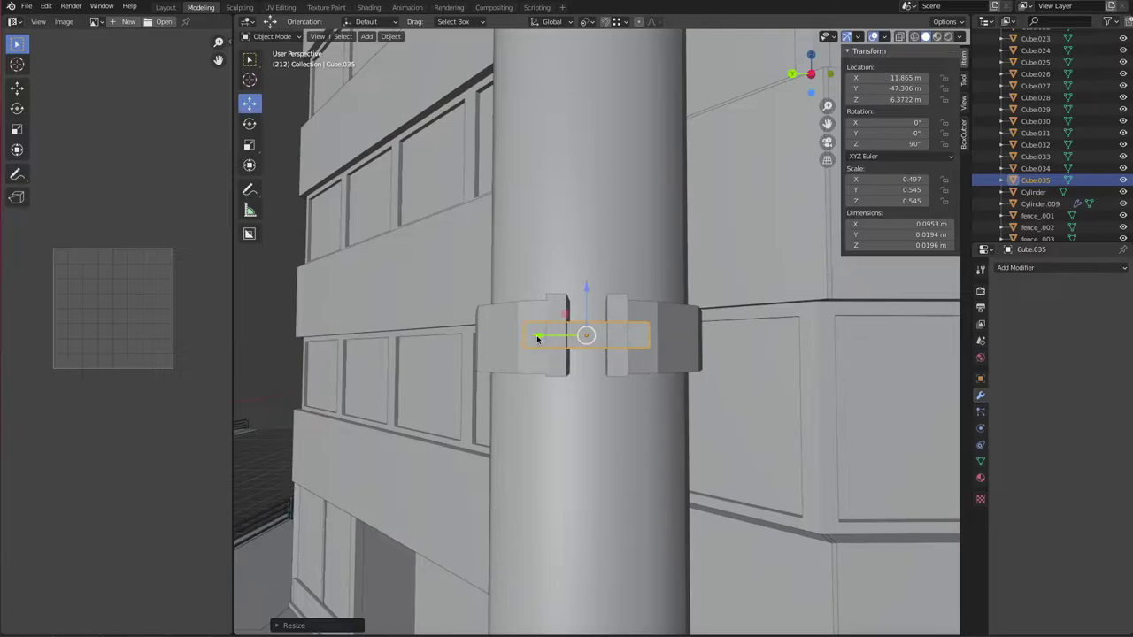
middle_click_drag(537, 339, 596, 399)
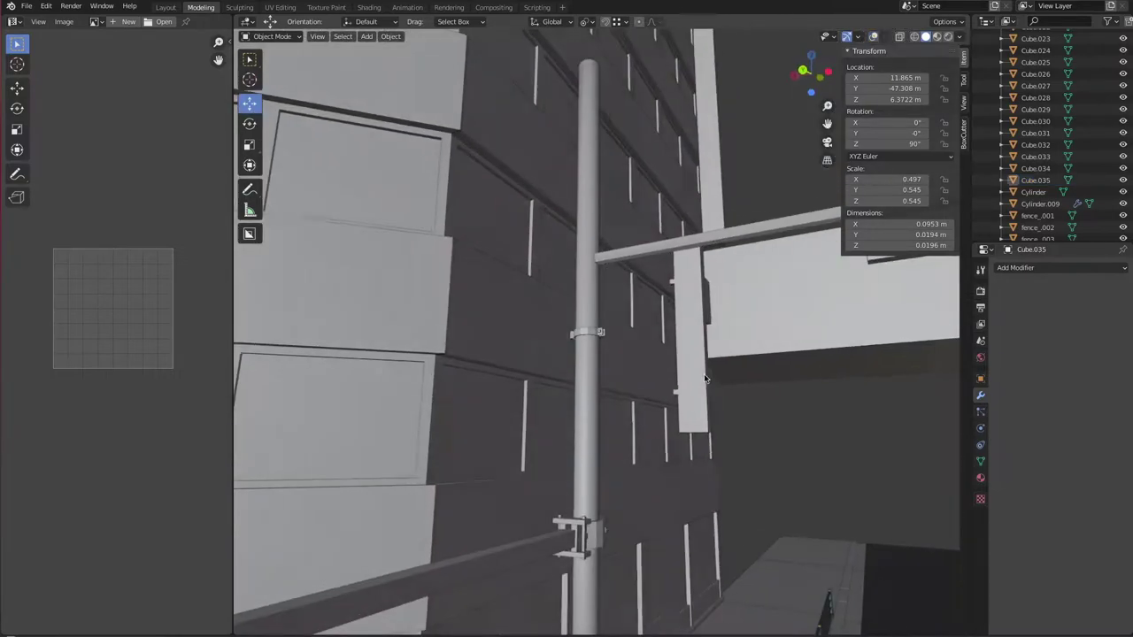
key("shift+d")
key("x")
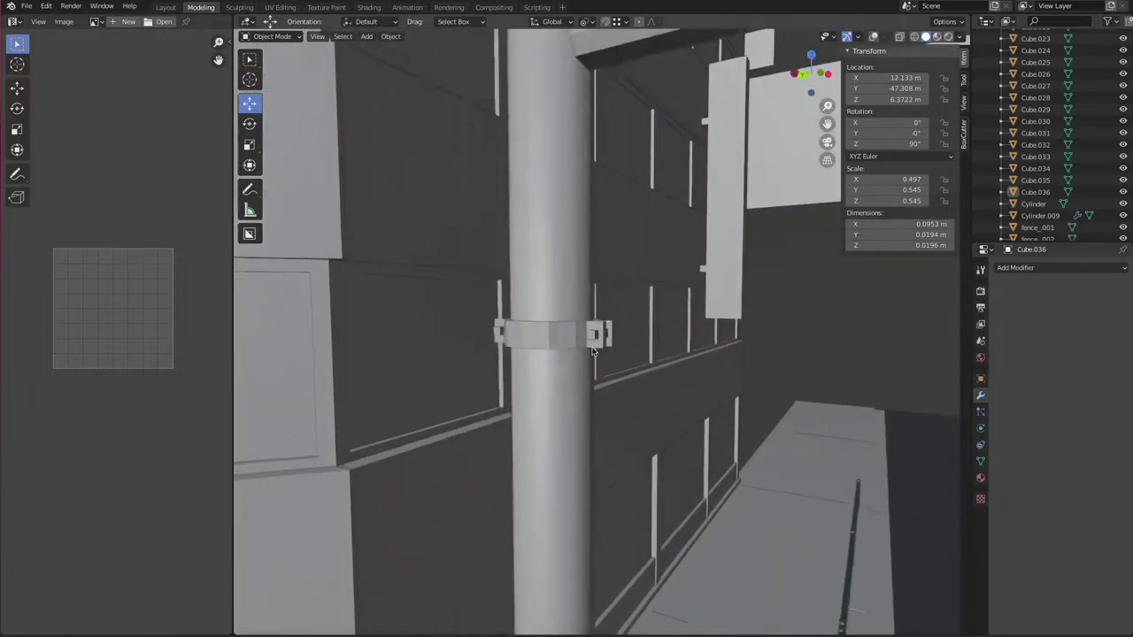
Step: Select the clamp band and place copies Cube.037 and Cube.038 at the top collar near Z 8.78 m
left_click(607, 330)
middle_click_drag(607, 330, 464, 404)
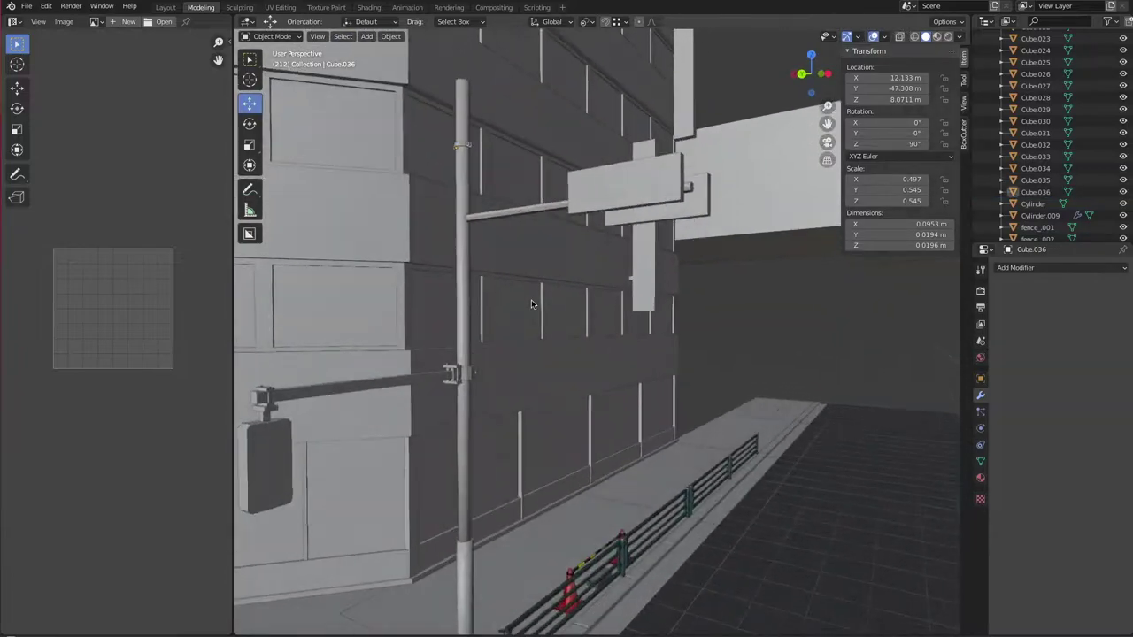
scroll(451, 335, "up", 2)
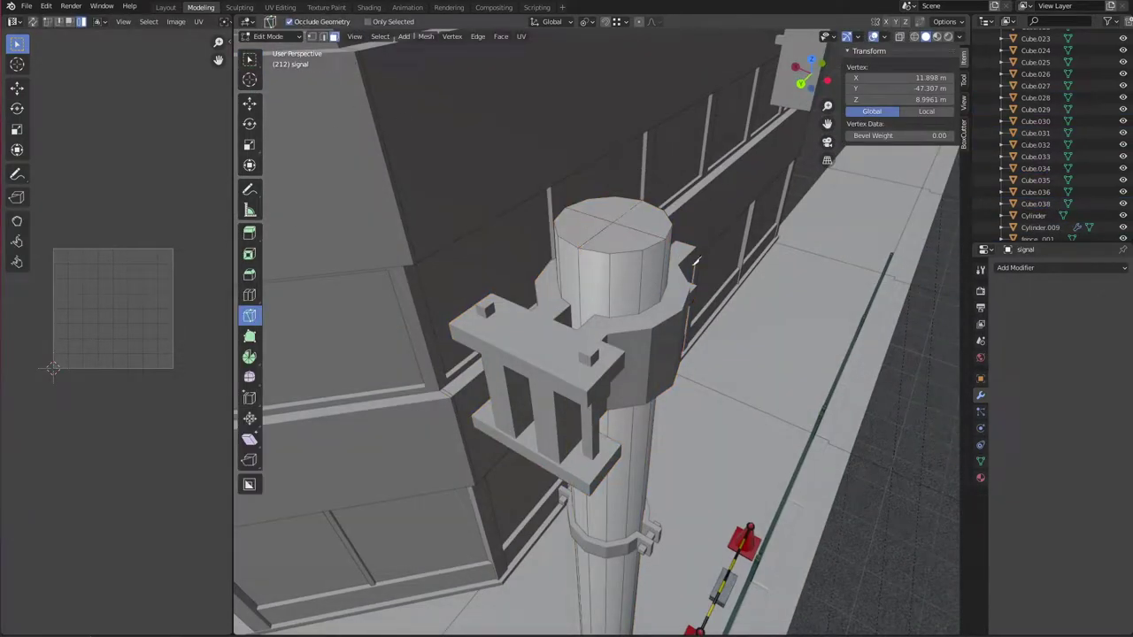
Step: Snap the whole clamp mesh into position and add a 24-vertex cylinder
key("l")
left_click(590, 108)
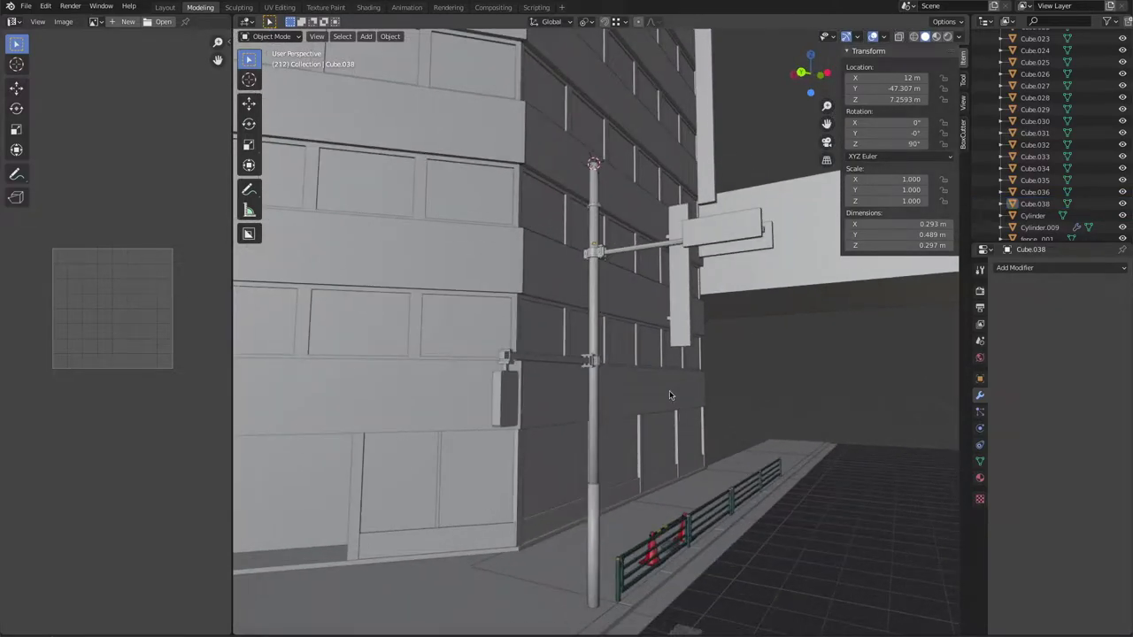
left_click(365, 36)
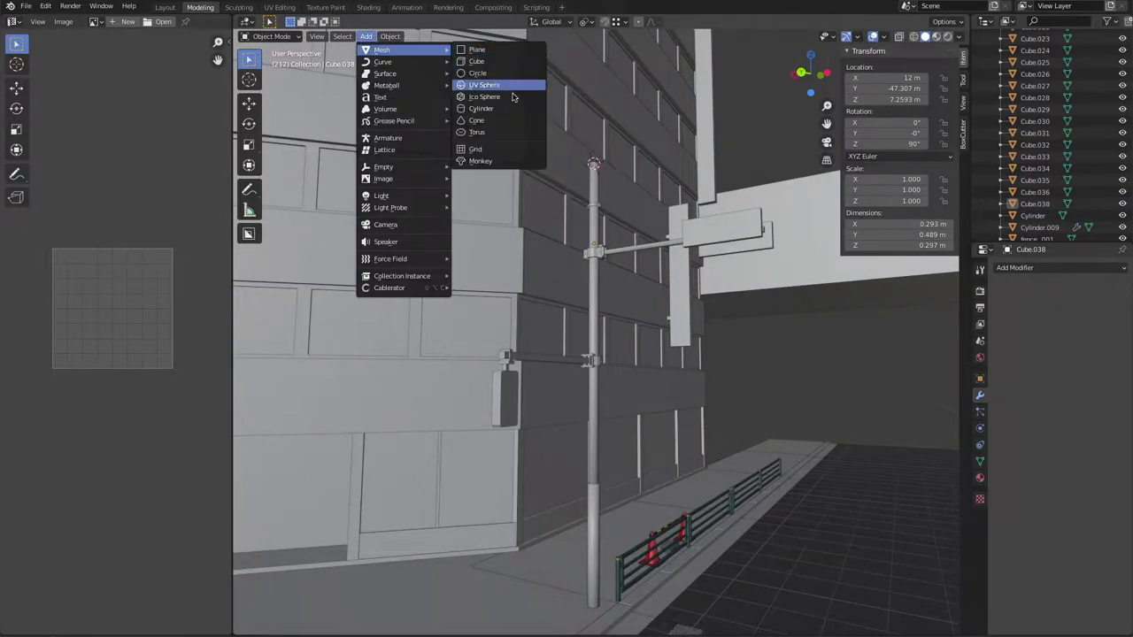
left_click(478, 78)
left_click(285, 622)
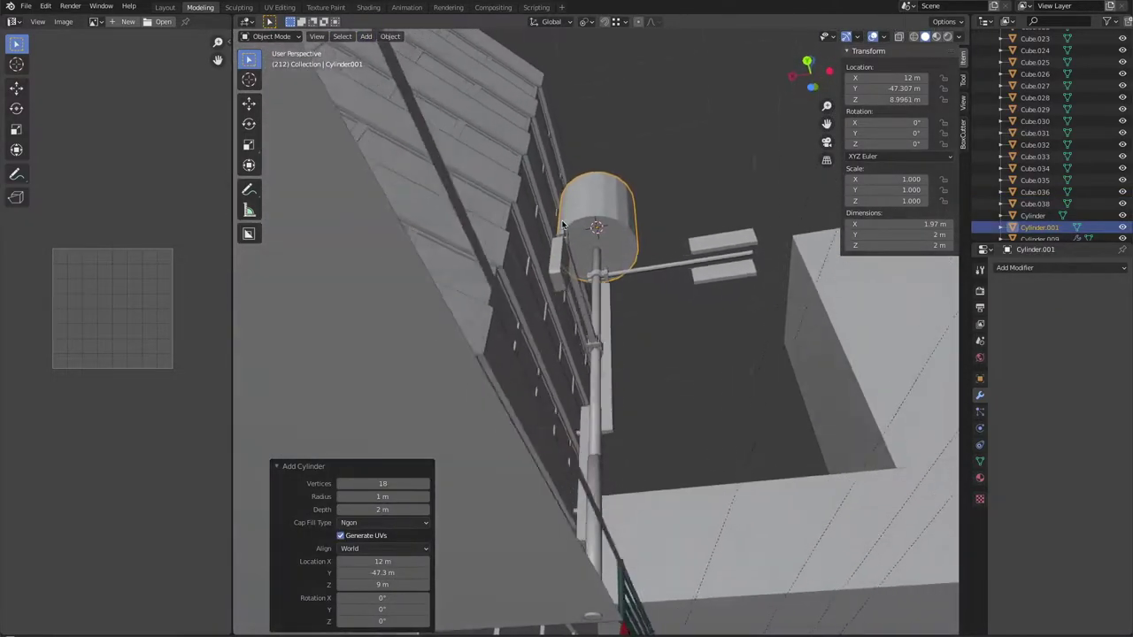
type("24")
key("Return")
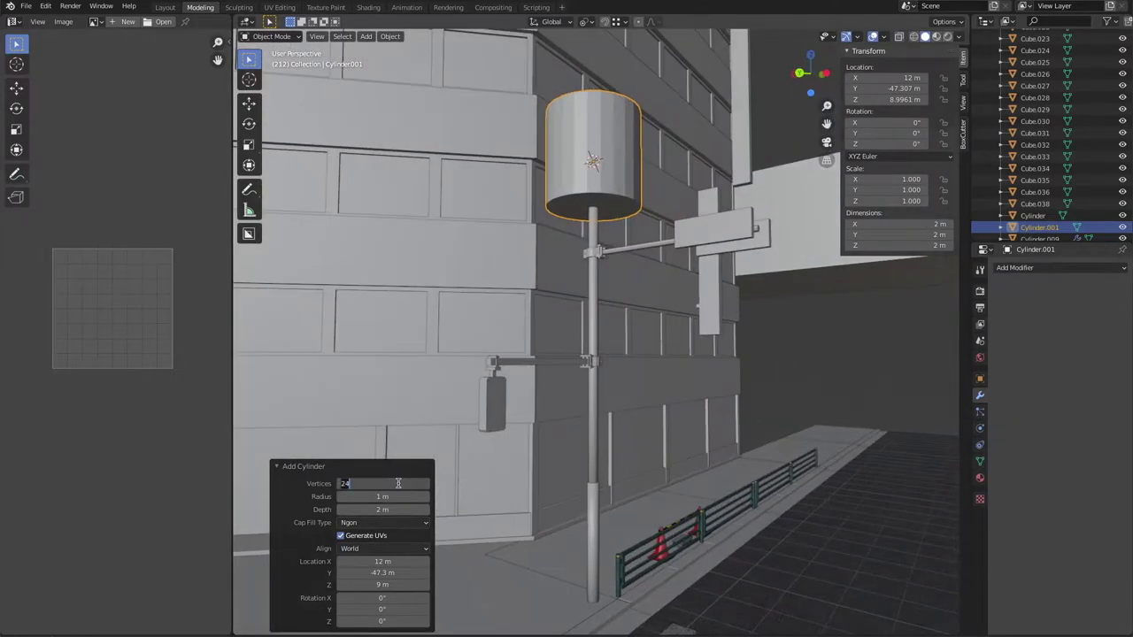
Step: Rotate the cylinder 90° and shrink it to 0.216 scale against the signal box
key("s")
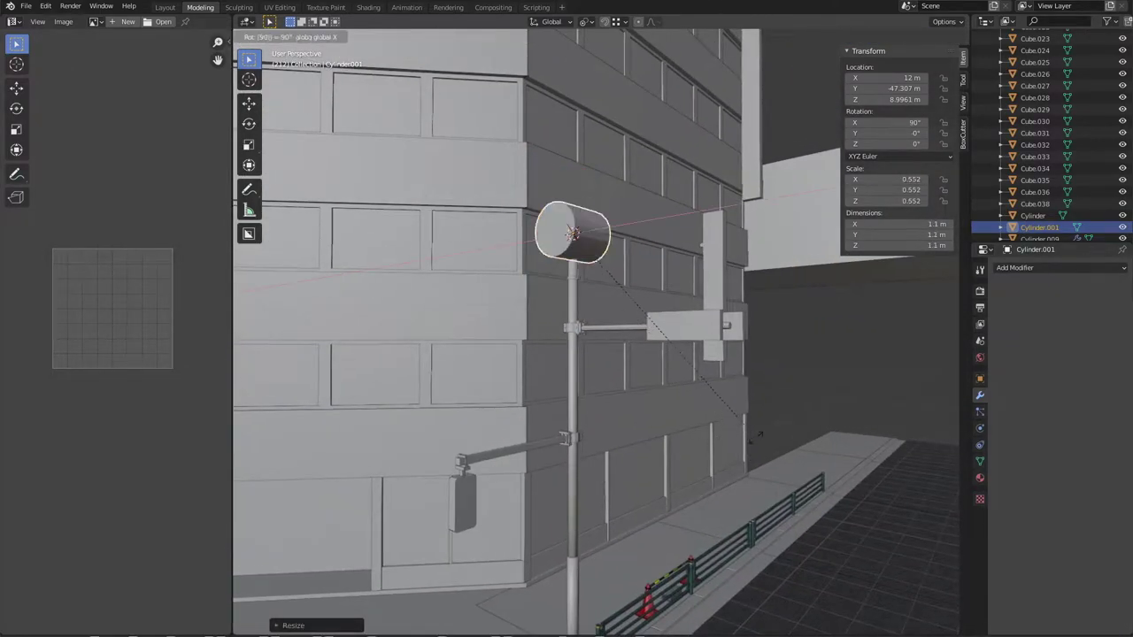
left_click(758, 436)
mouse_move(758, 436)
middle_mouse_down()
mouse_move(731, 373)
mouse_move(906, 333)
mouse_move(530, 283)
middle_mouse_up()
left_click(708, 420)
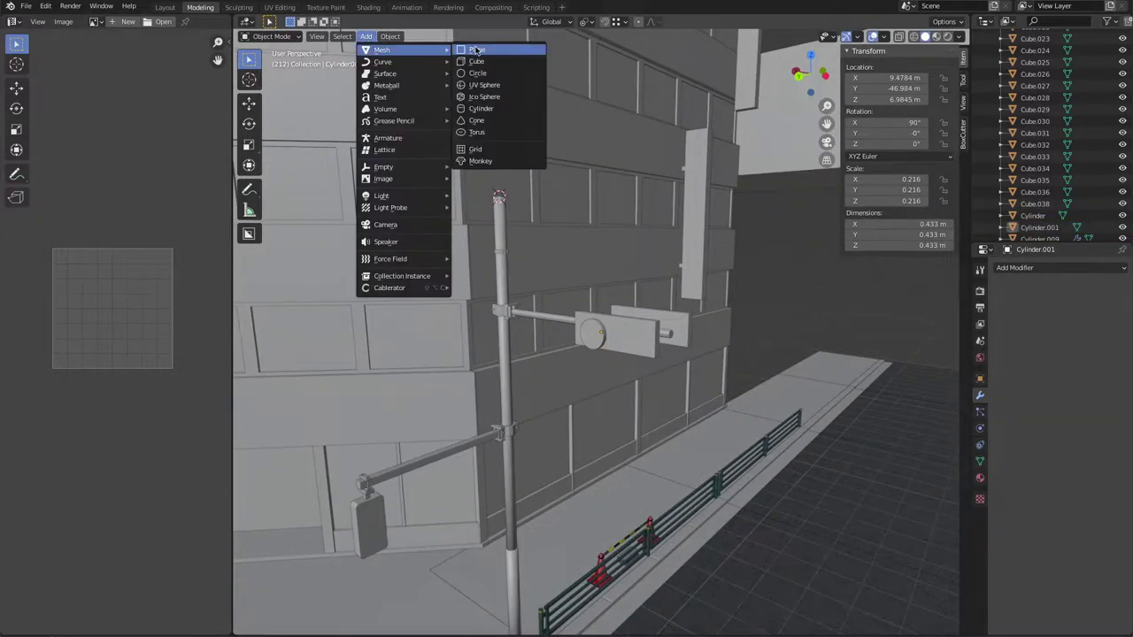
Step: Add a UV sphere and scale it down to 0.380 on the signal panel
left_click(306, 625)
left_click(275, 475)
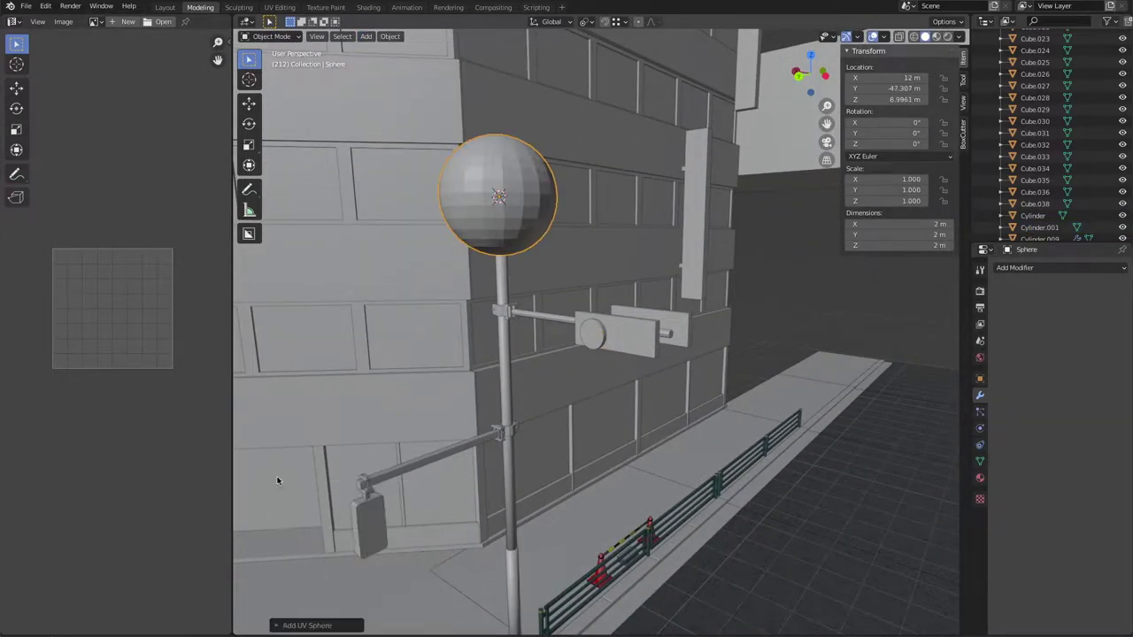
middle_click_drag(275, 475, 500, 326)
key("r")
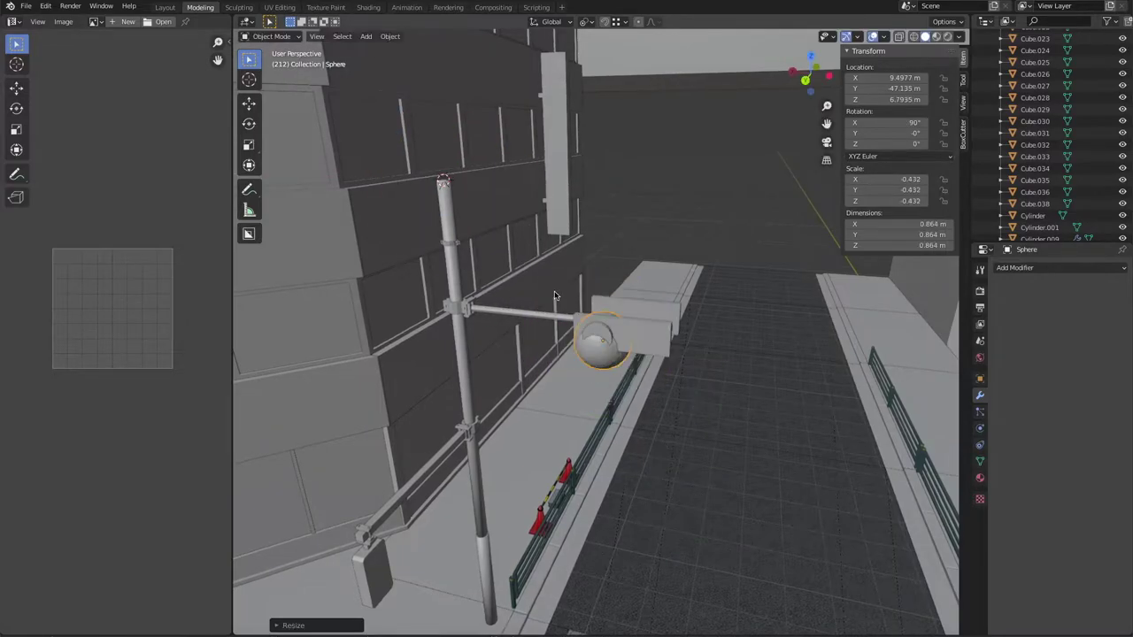
left_click(675, 431)
middle_click_drag(691, 463, 637, 337)
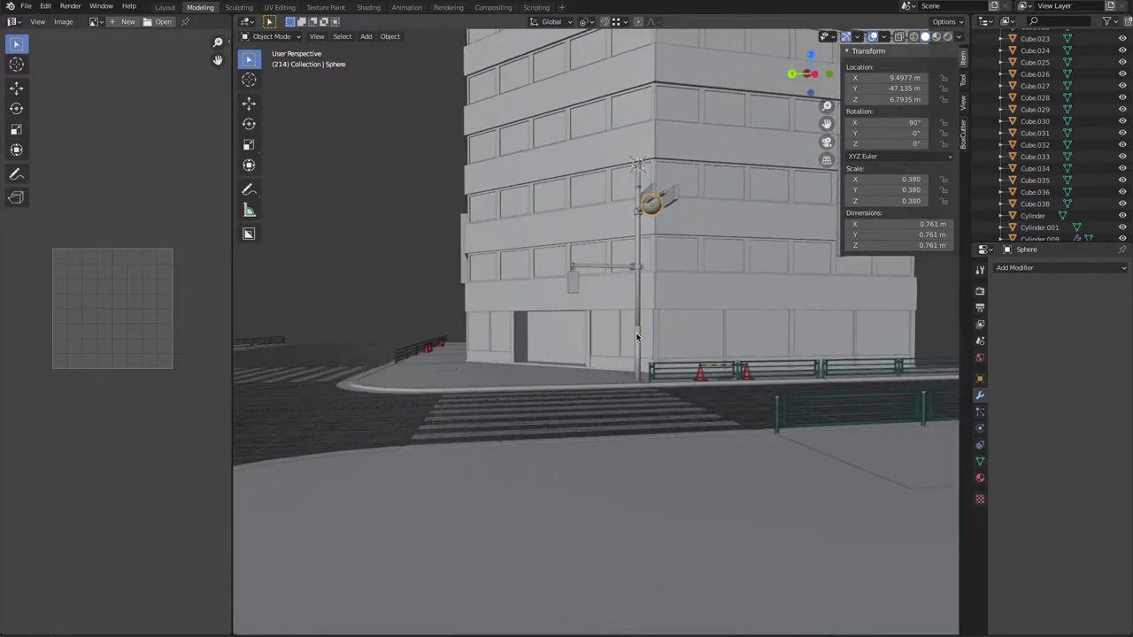
key("KP_Decimal")
middle_click_drag(673, 304, 619, 265)
Step: Isolate the sphere in Edit Mode, switch to a side viewpoint, and box-select one half to remove
key("Tab")
left_click(424, 36)
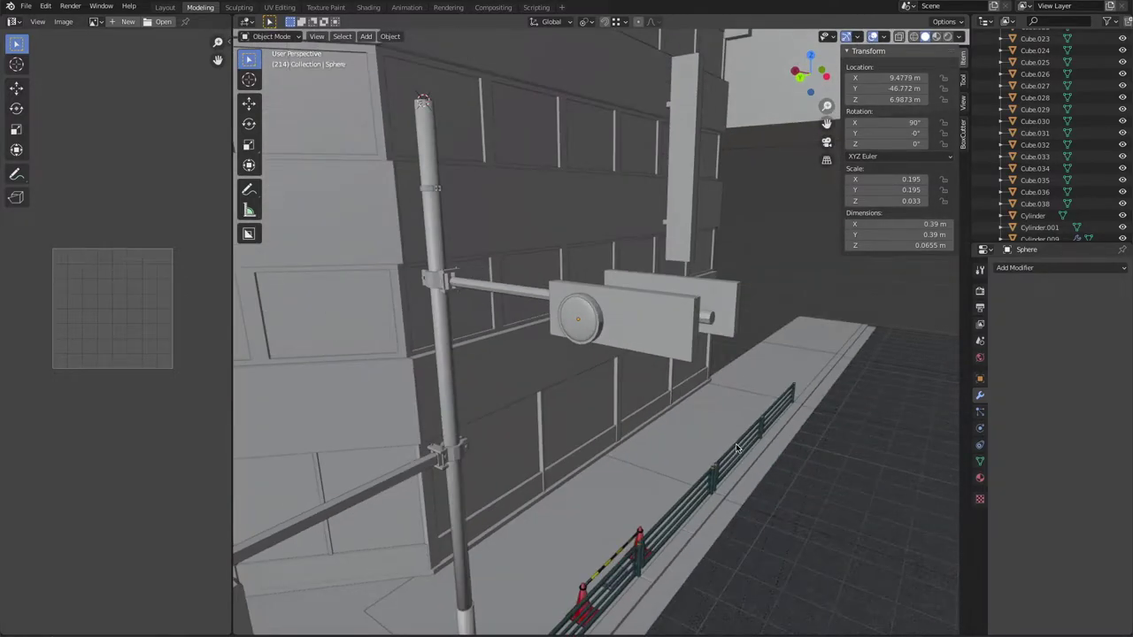
scroll(719, 466, "up", 5)
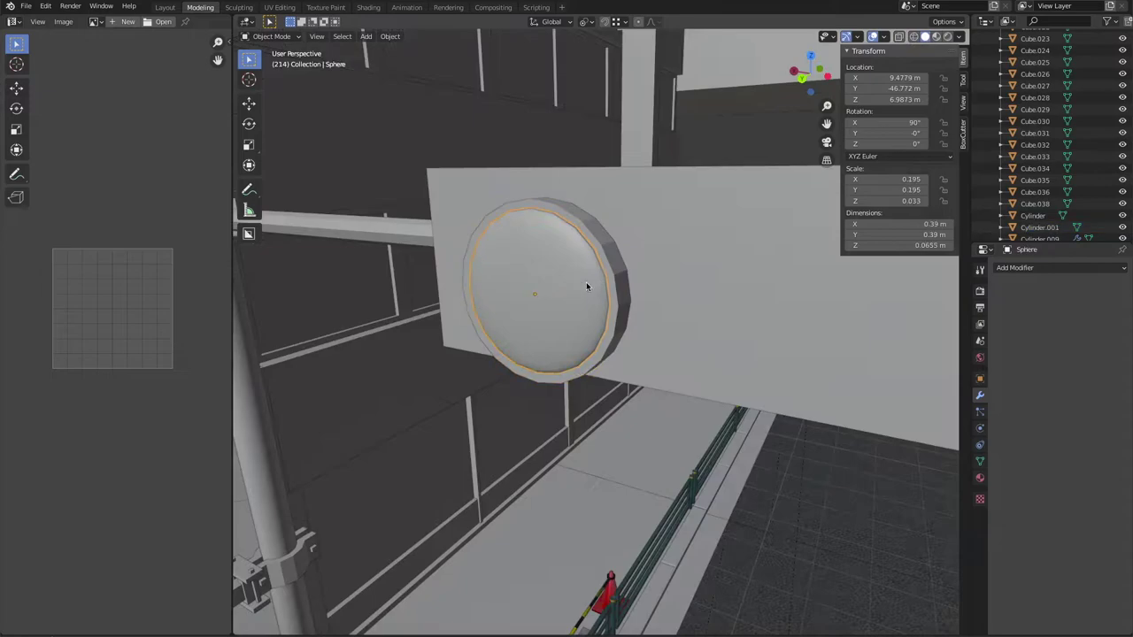
key("KP_Divide")
key("Tab")
middle_click_drag(602, 153, 602, 153)
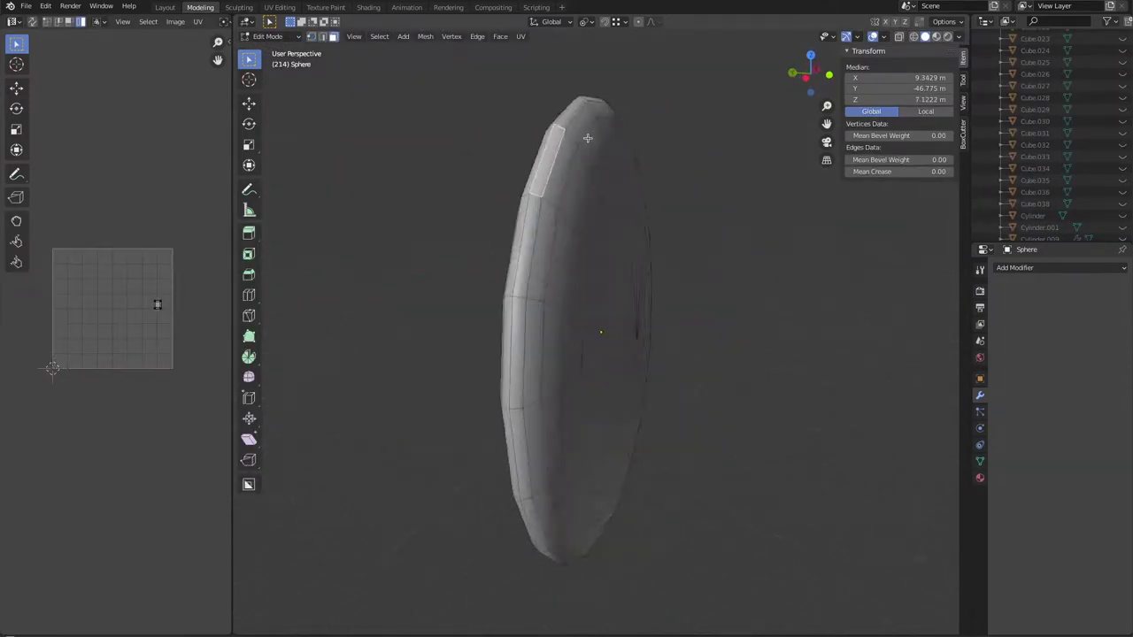
left_click(353, 35)
left_click(523, 205)
left_click(353, 35)
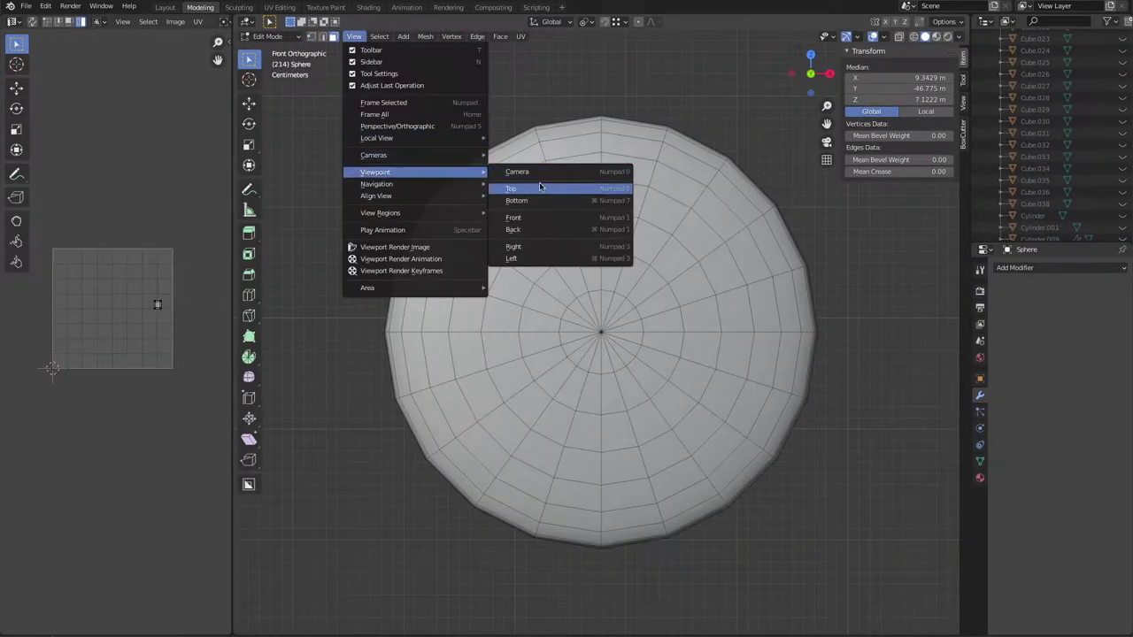
left_click(533, 185)
left_click_drag(683, 99, 608, 556)
Step: Leave Edit Mode, restore the full scene, and select the housing Cylinder.001
key("Tab")
middle_click_drag(627, 552, 703, 370)
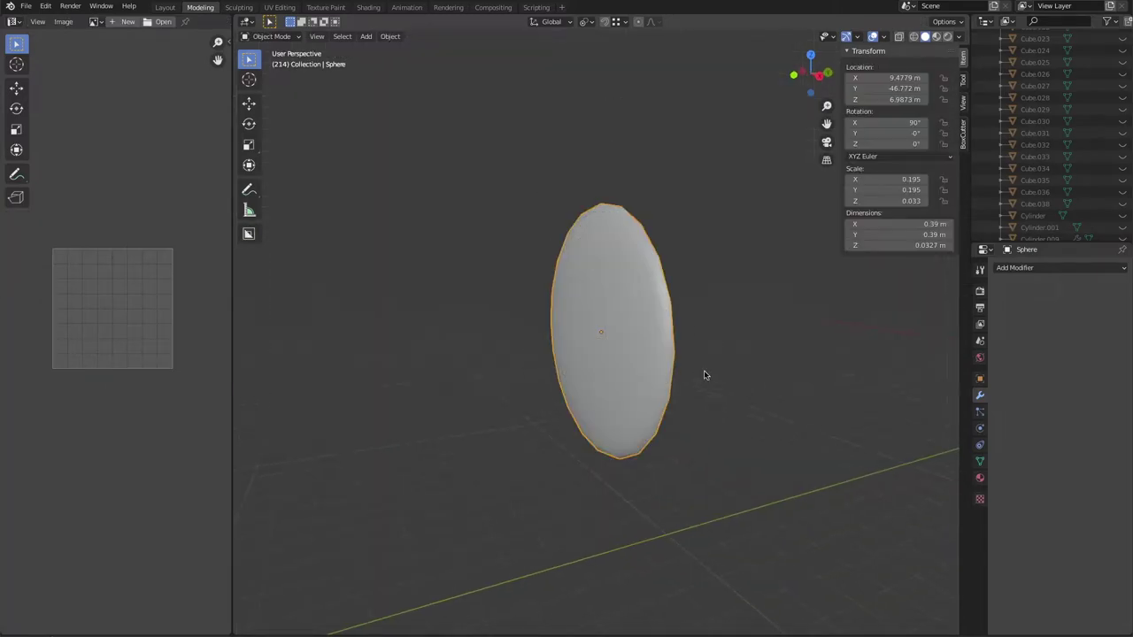
key("KP_Divide")
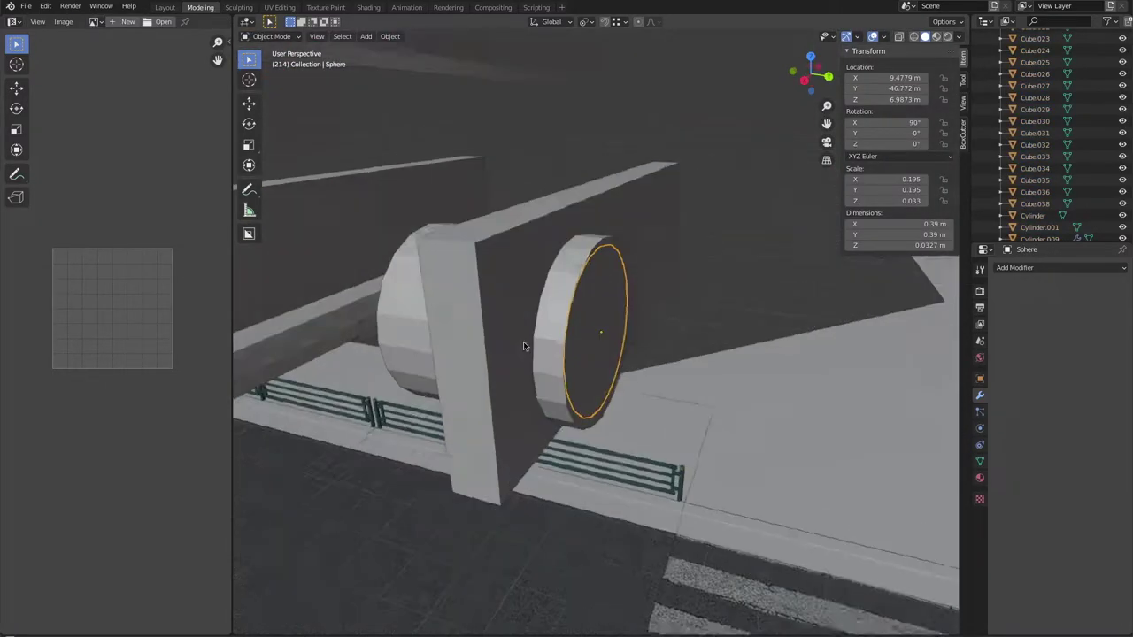
mouse_move(523, 345)
middle_mouse_down()
mouse_move(566, 337)
mouse_move(733, 409)
middle_mouse_up()
left_click(607, 328)
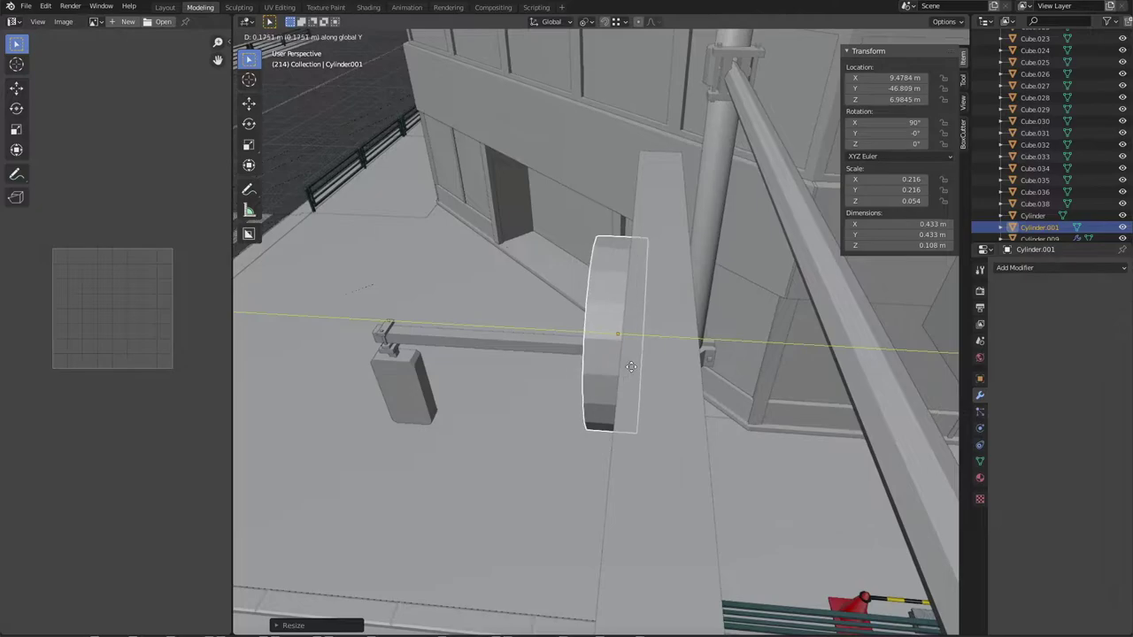
Step: Check the lens inside Cylinder.001 in wireframe, then reselect the housing in solid shading
left_click(630, 367)
middle_click_drag(630, 367, 532, 284)
scroll(646, 409, "up", 2)
left_click(898, 37)
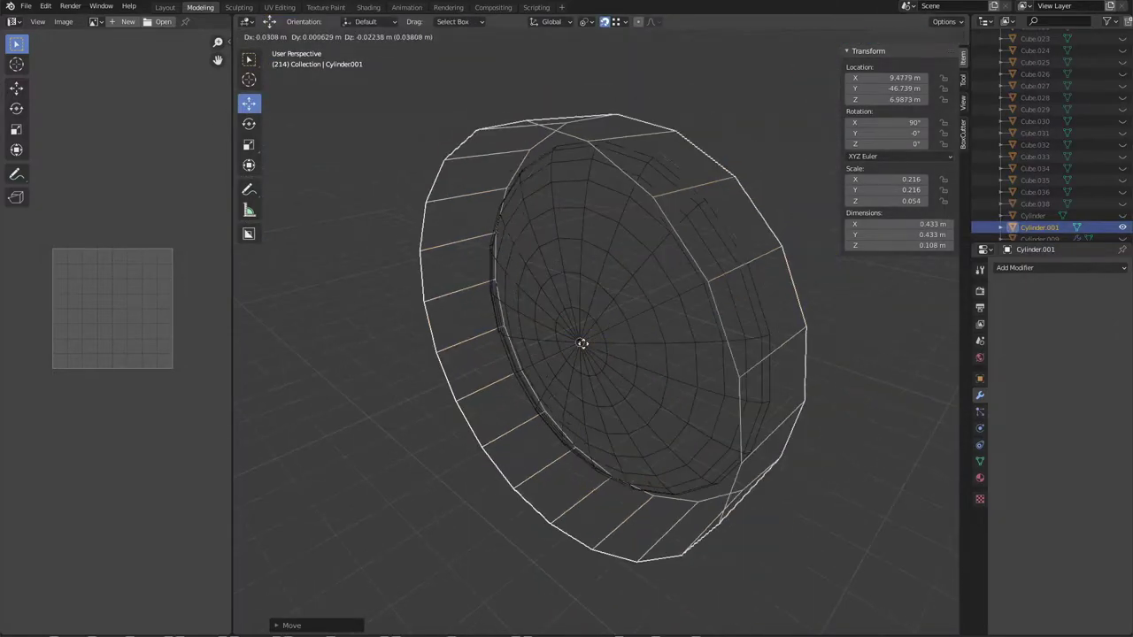
left_click(898, 36)
left_click(925, 37)
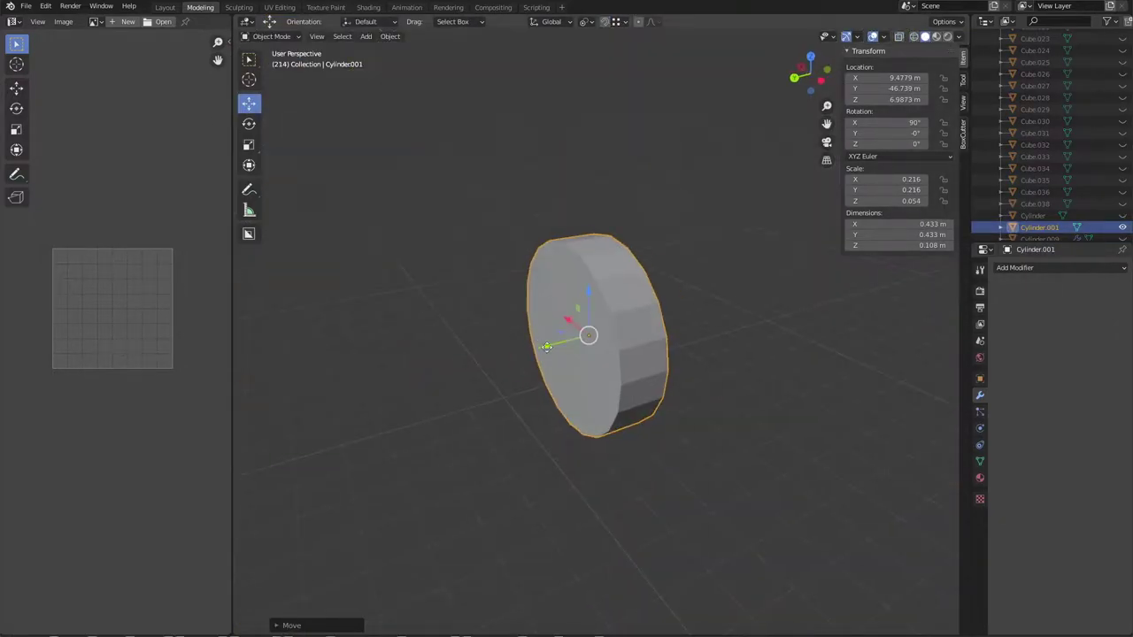
key("KP_Divide")
left_click(642, 336)
left_click(643, 336)
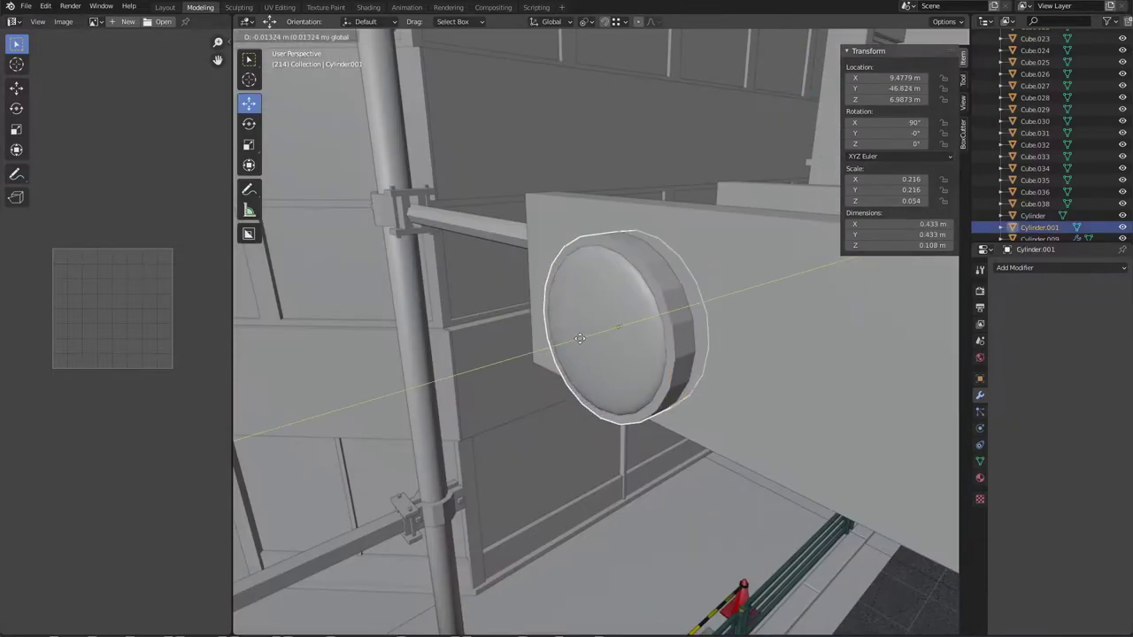
scroll(753, 308, "down", 3)
mouse_move(754, 307)
middle_mouse_down()
mouse_move(667, 430)
mouse_move(641, 379)
middle_mouse_up()
scroll(642, 379, "up", 5)
Step: Thicken the cylinder's rim with Extrude Along Normals and shift the housing along Y
key("Tab")
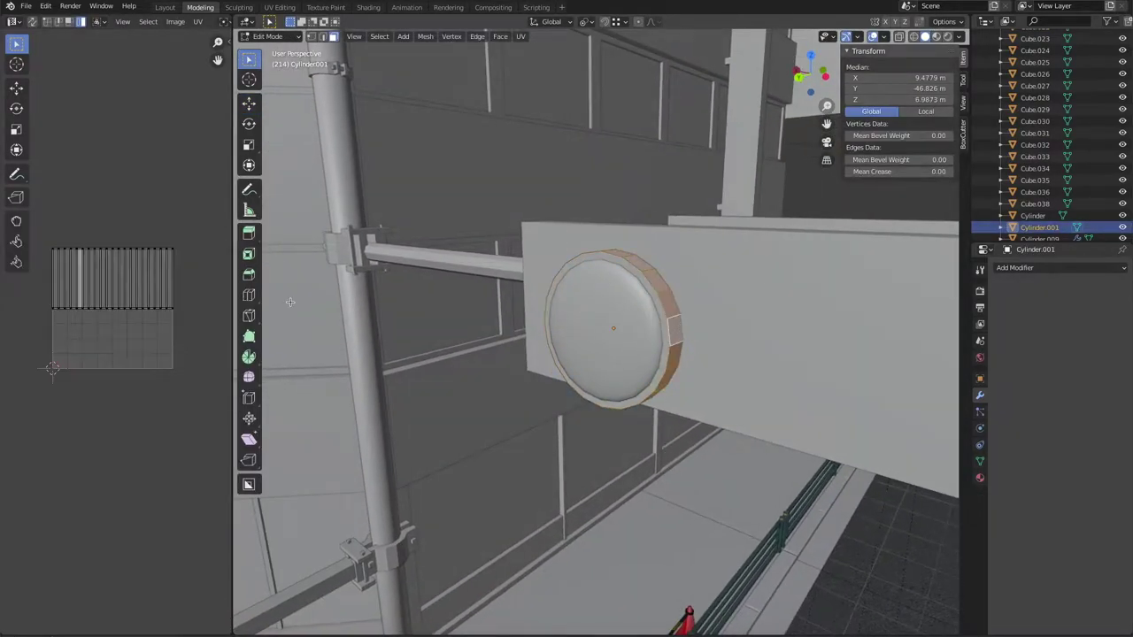
left_click(249, 235)
left_click(320, 285)
left_click_drag(684, 335, 692, 332)
left_click_drag(632, 304, 663, 329)
mouse_move(664, 329)
middle_mouse_down()
mouse_move(514, 206)
mouse_move(739, 376)
mouse_move(733, 163)
mouse_move(661, 341)
mouse_move(645, 313)
middle_mouse_up()
key("Tab")
key("g")
key("y")
left_click(661, 341)
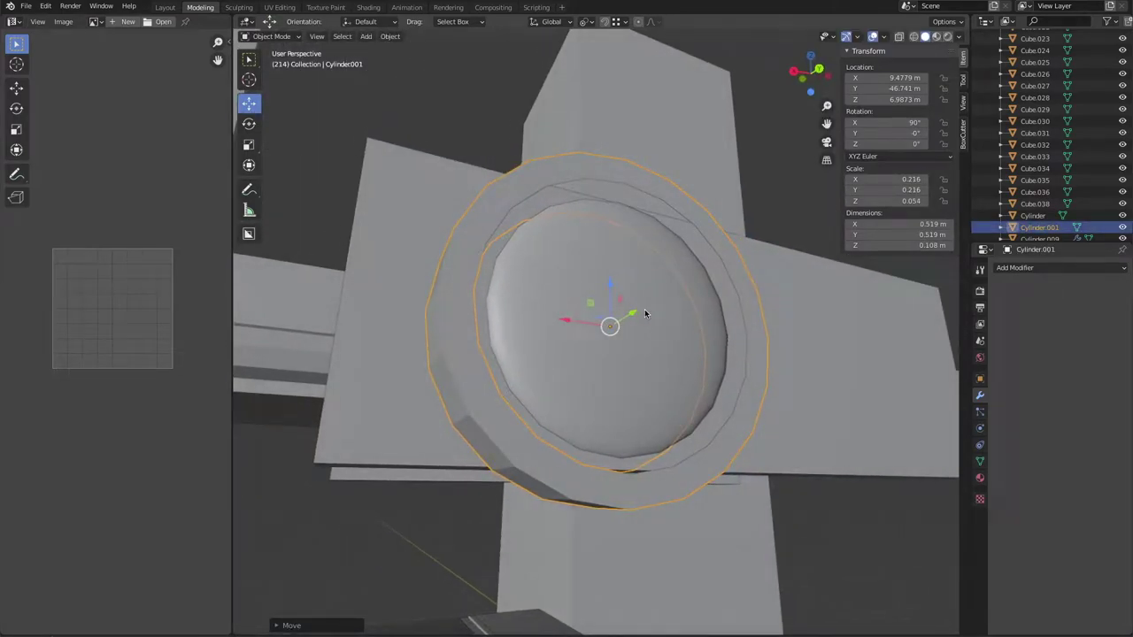
Step: Isolate the housing and extrude its ring faces outward into a visor tube
key("shift+h")
key("Tab")
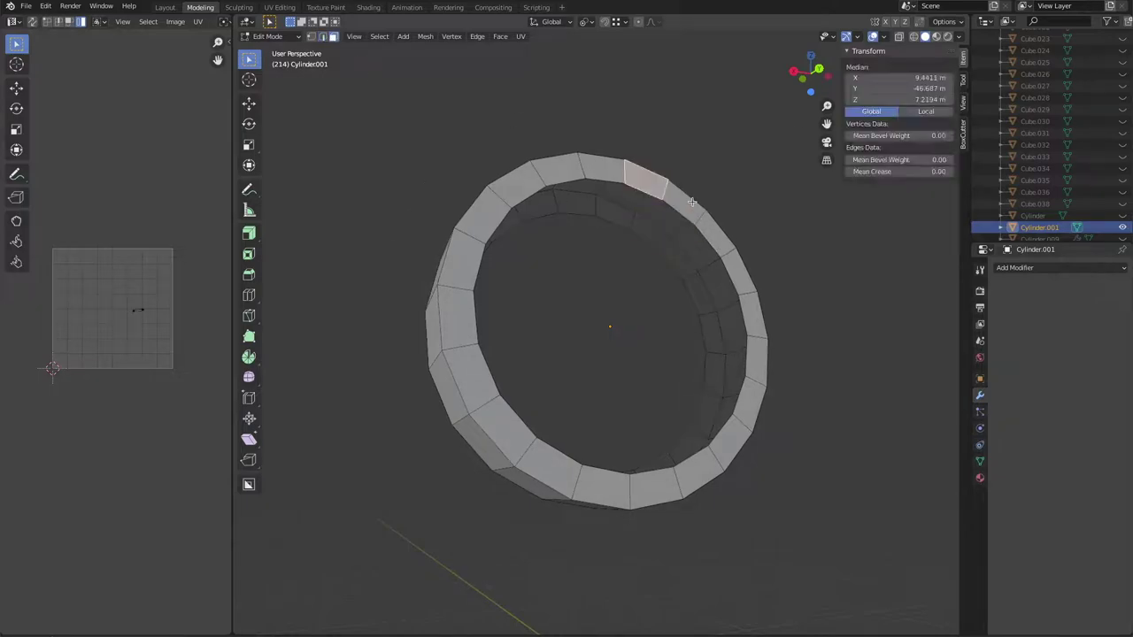
middle_click_drag(692, 202, 523, 351)
key("alt+a")
key("ctrl+KP_Add")
key("ctrl+KP_Add")
key("ctrl+KP_Add")
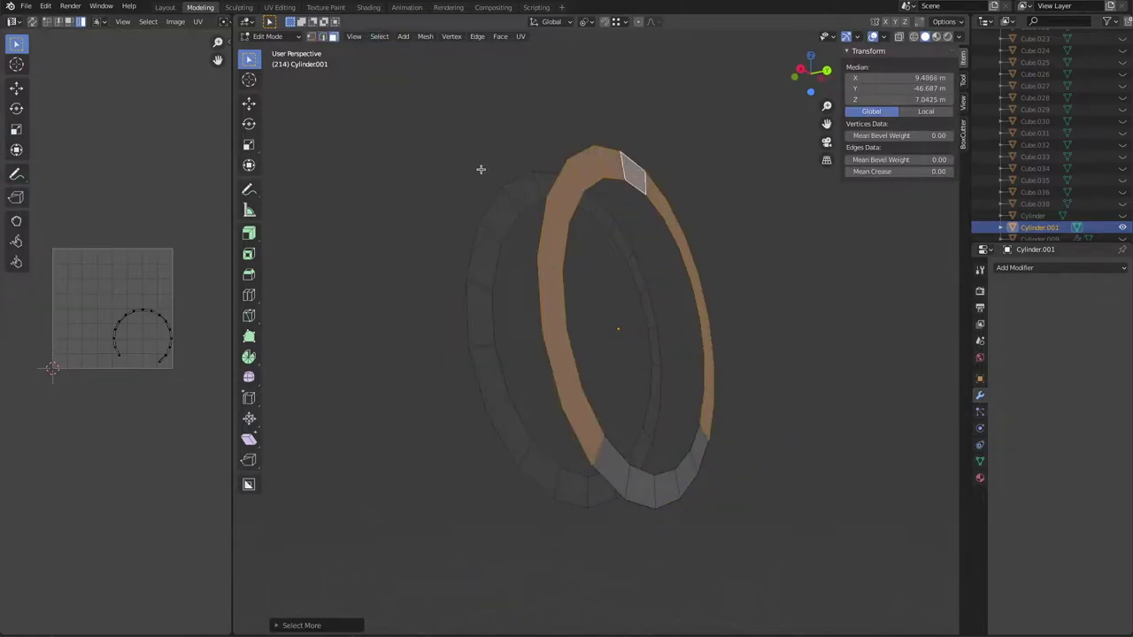
left_click_drag(249, 232, 301, 286)
left_click_drag(711, 311, 759, 328)
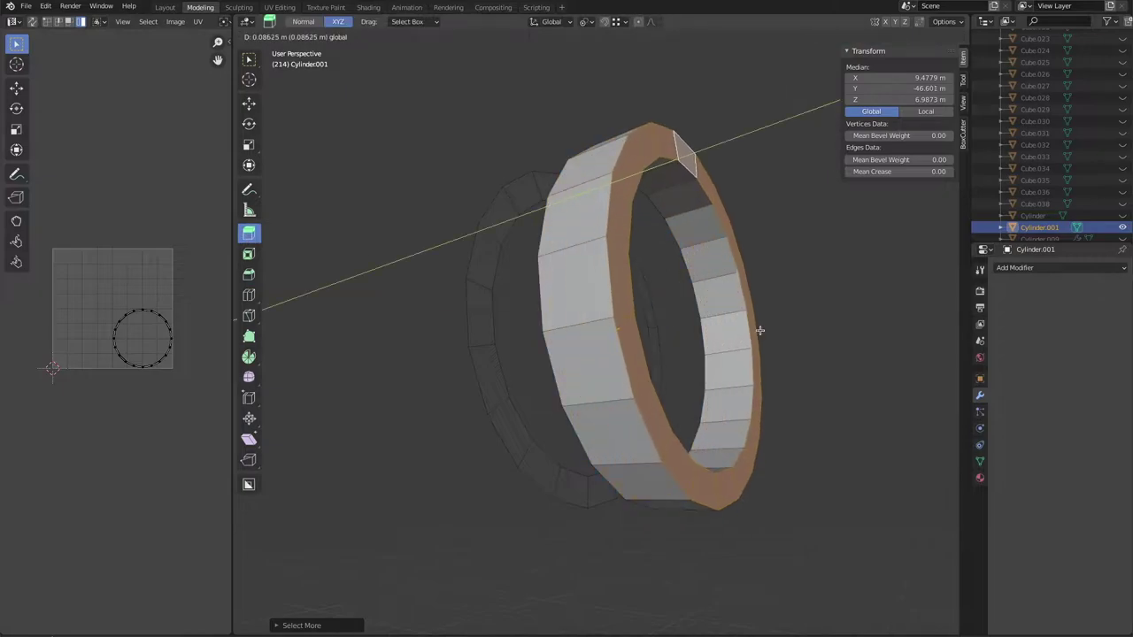
left_click(390, 38)
key("Tab")
key("KP_Divide")
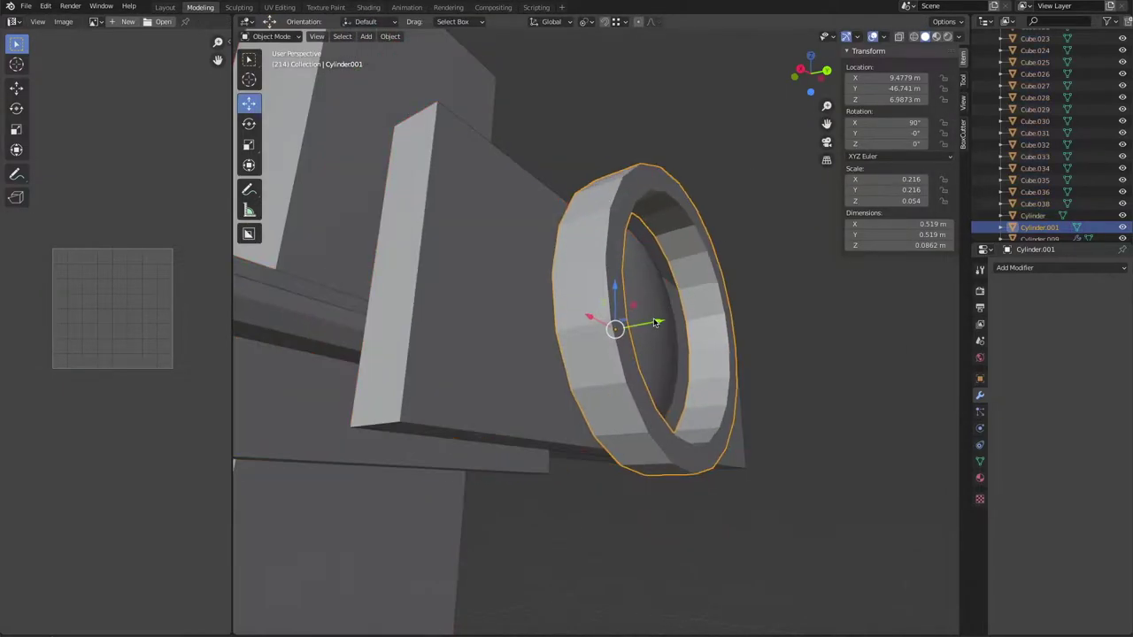
Step: Scale the visor down to fit the lens, lengthen it along Y, then duplicate it
key("s")
left_click(626, 328)
middle_click_drag(626, 328, 567, 283)
scroll(544, 254, "down", 4)
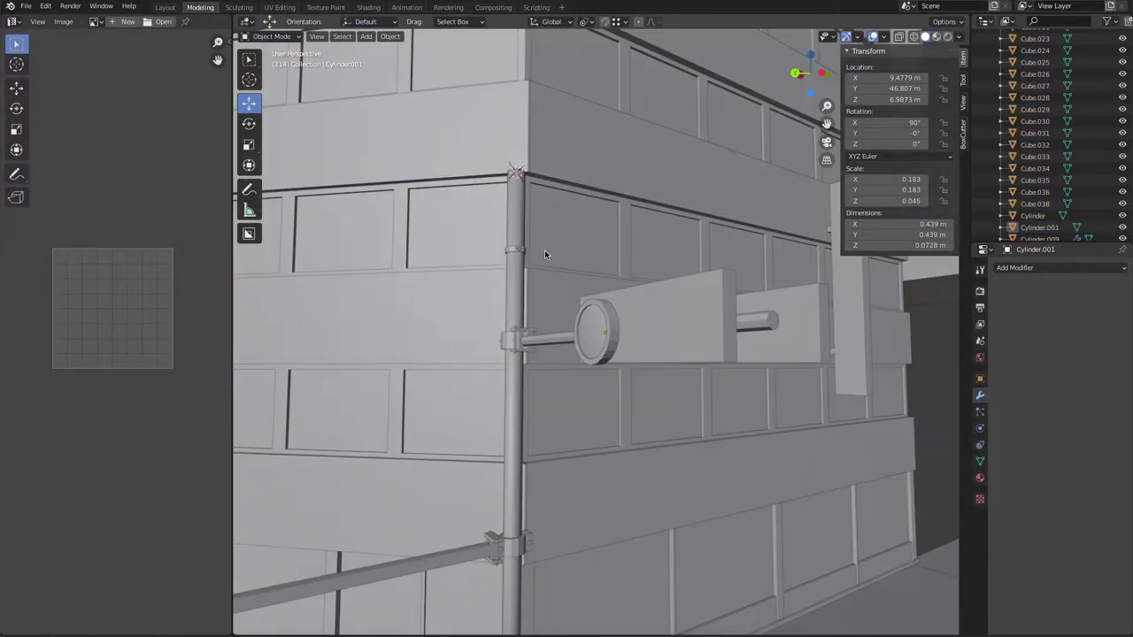
key("KP_Decimal")
middle_click_drag(623, 329, 629, 336)
key("s")
key("y")
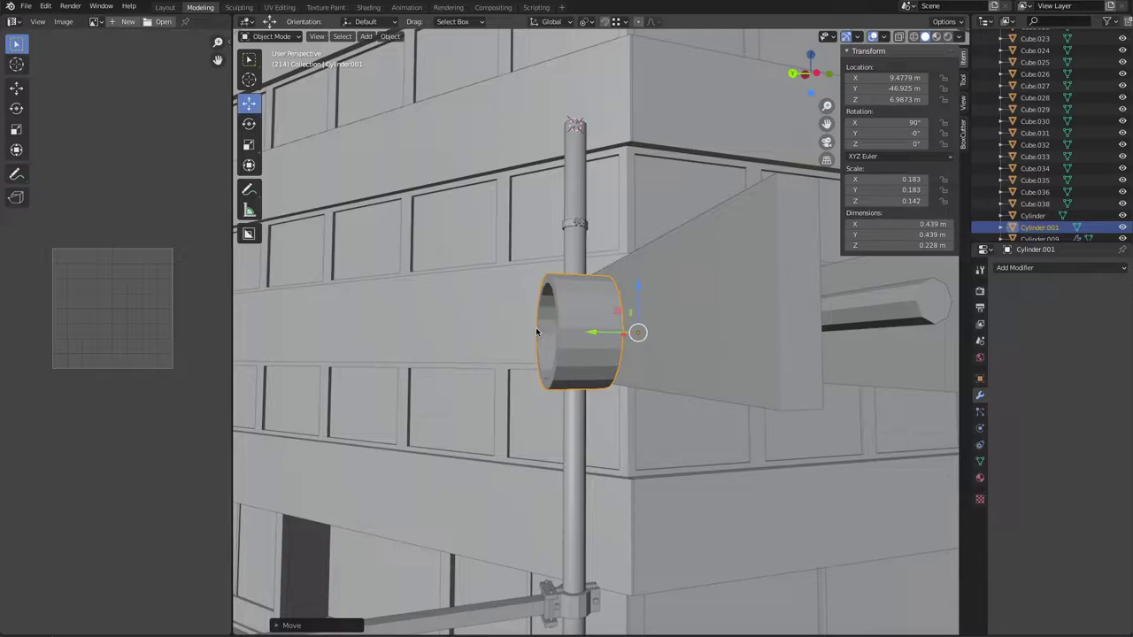
middle_click_drag(535, 331, 566, 493)
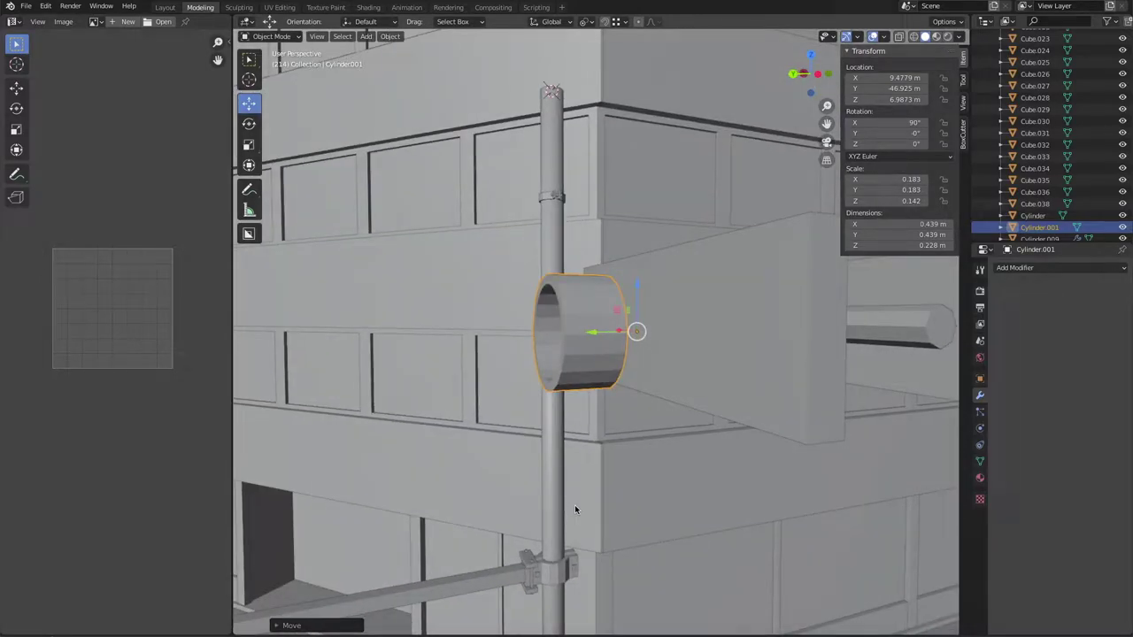
middle_click_drag(593, 511, 564, 313)
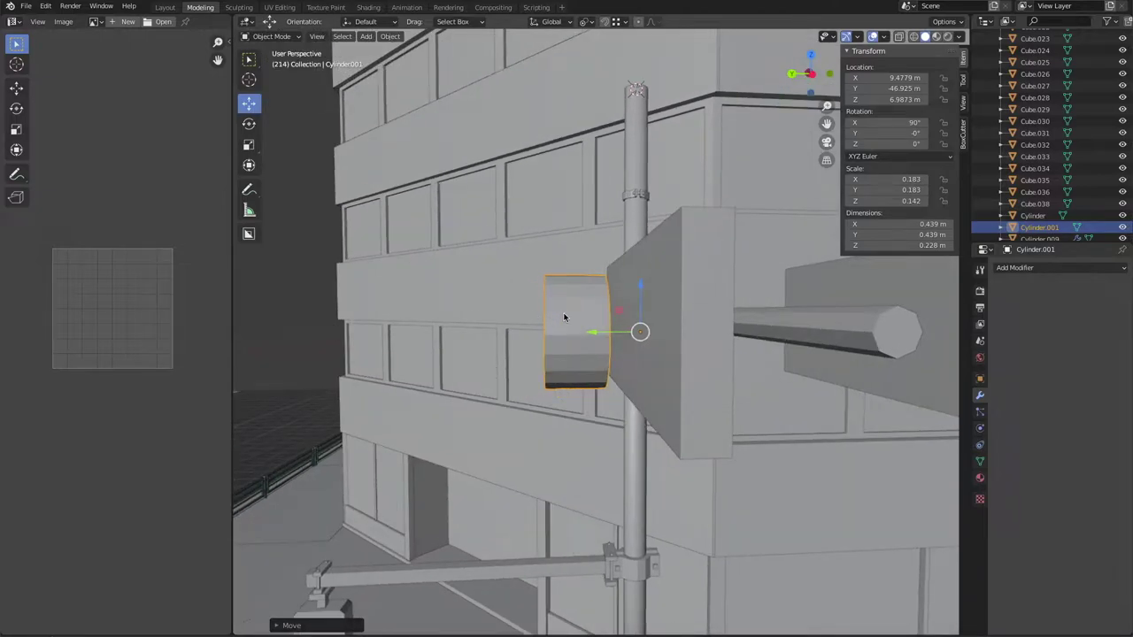
middle_click_drag(583, 443, 702, 300)
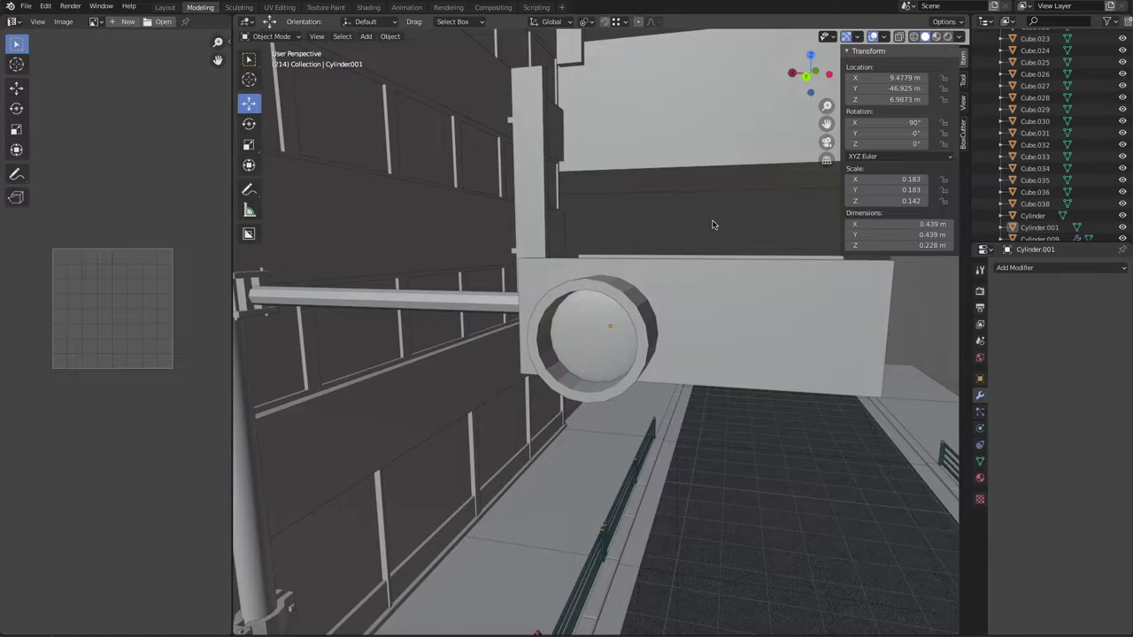
middle_click_drag(712, 224, 618, 287)
key("shift+d")
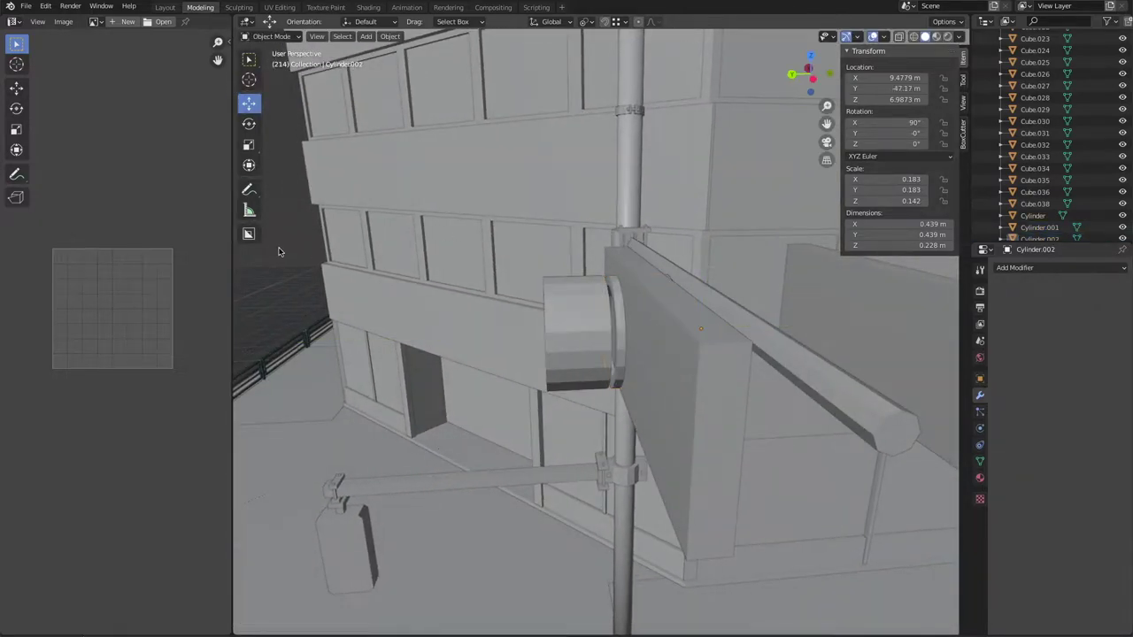
Step: Widen the 3D view and reposition the lens dome inside the visor copy
middle_click_drag(278, 252, 384, 290)
left_click_drag(232, 292, 124, 292)
left_click(257, 36)
mouse_move(270, 55)
middle_mouse_down()
mouse_move(570, 261)
mouse_move(558, 335)
mouse_move(567, 329)
middle_mouse_up()
left_click(558, 336)
key("g")
left_click(575, 333)
key("n")
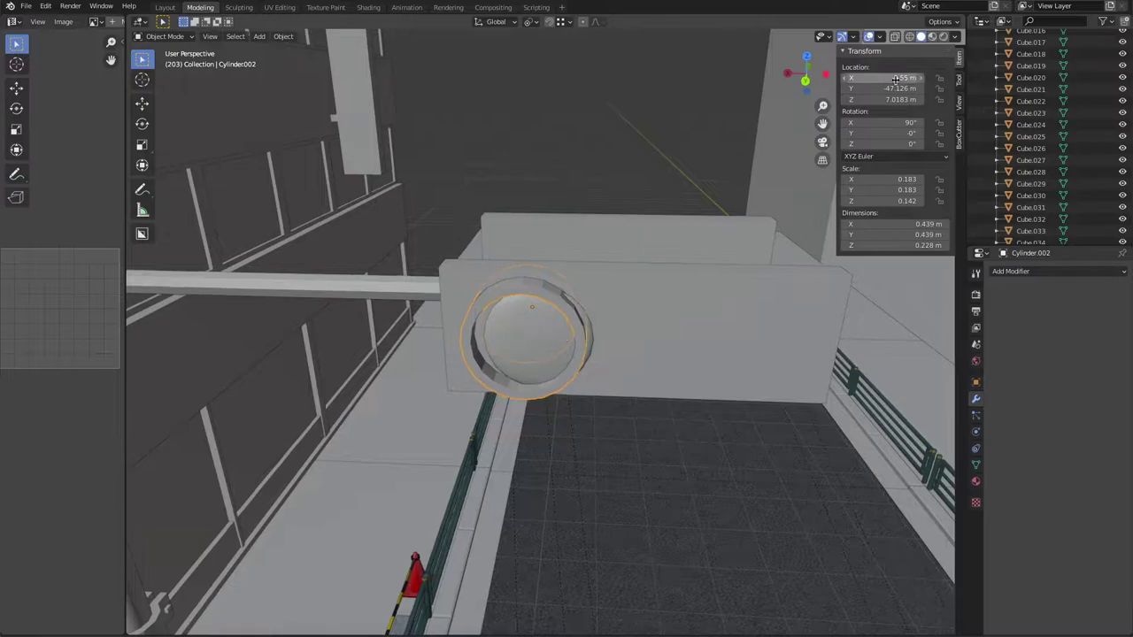
Step: Change the pivot point and rescale the visor copy's ring to fit the panel opening
middle_click_drag(654, 137, 613, 314)
left_click(609, 316)
key("Tab")
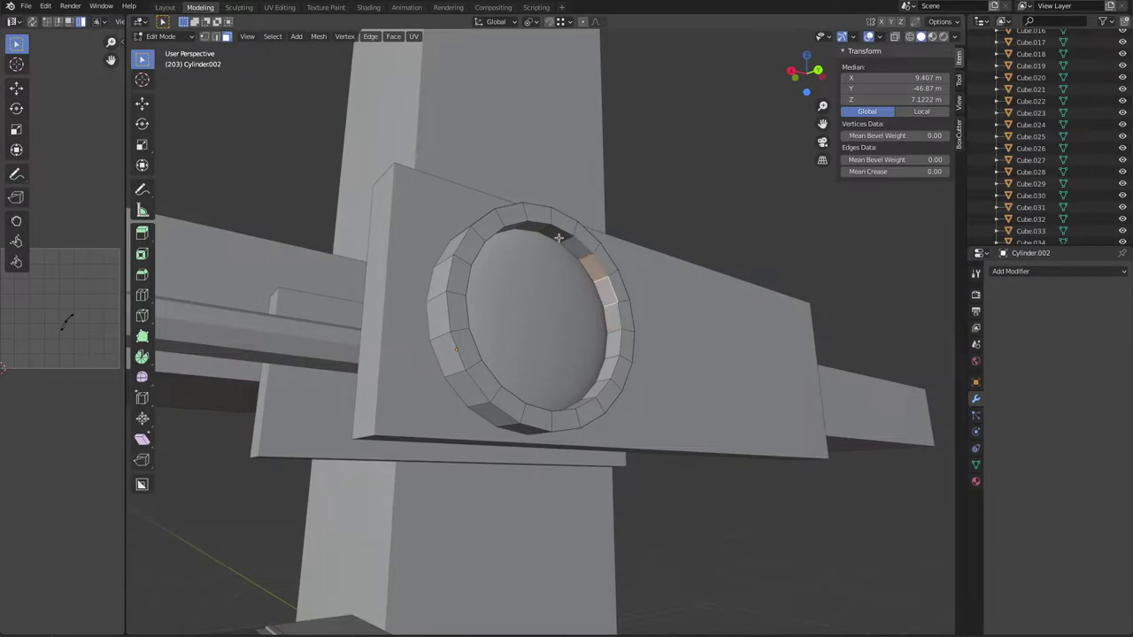
middle_click_drag(569, 246, 748, 401)
right_click(670, 466)
middle_click_drag(669, 467, 699, 522)
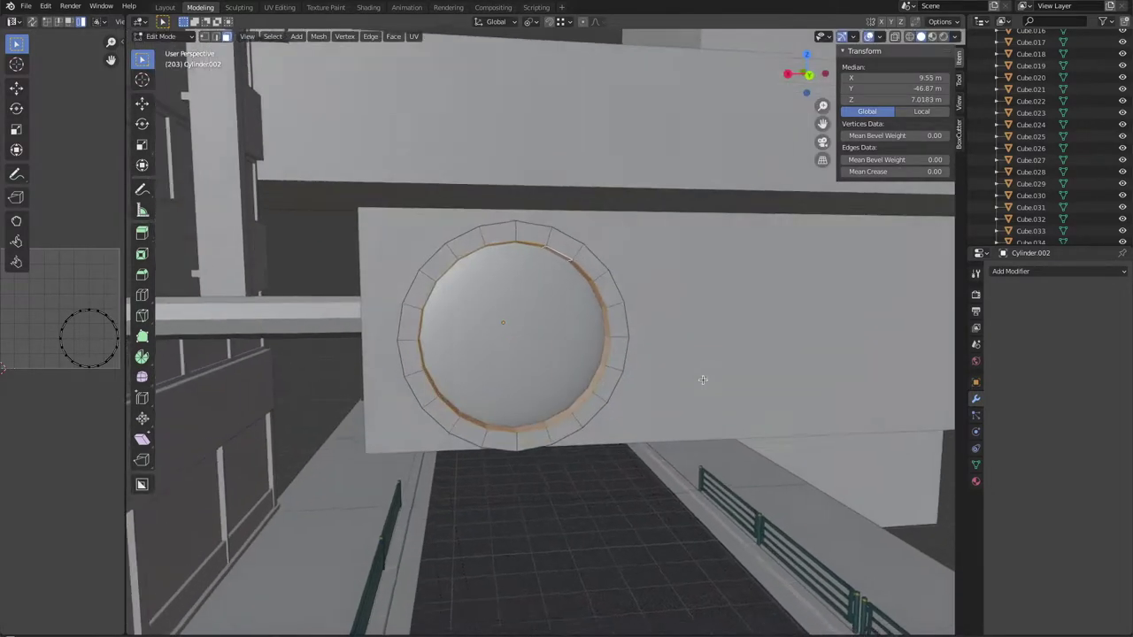
key("s")
right_click(700, 528)
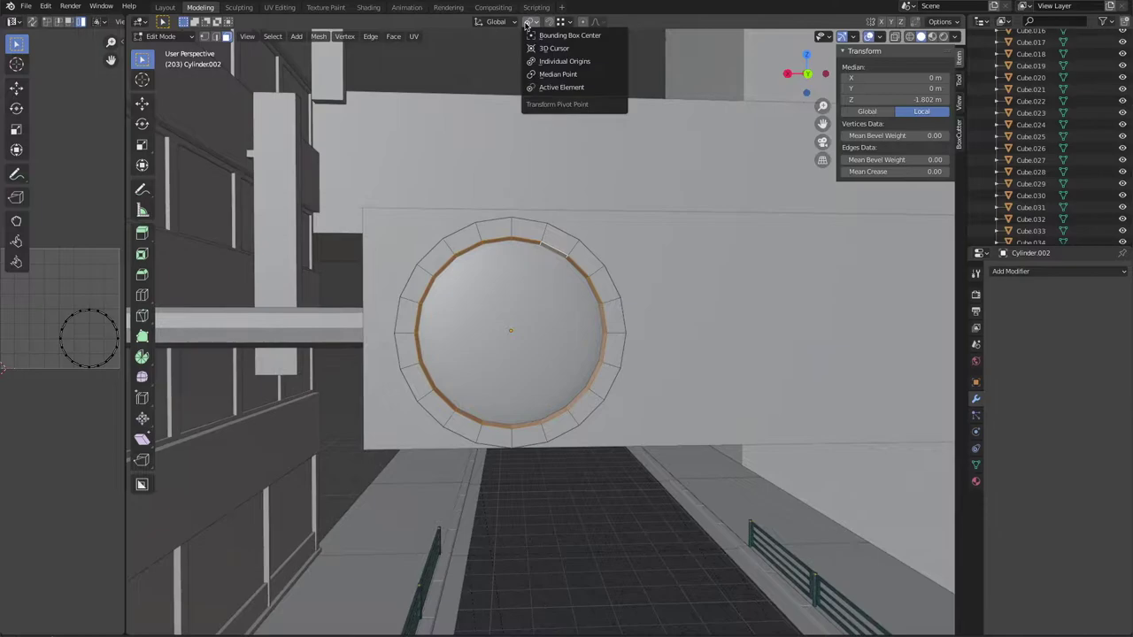
left_click(551, 35)
key("s")
left_click(587, 380)
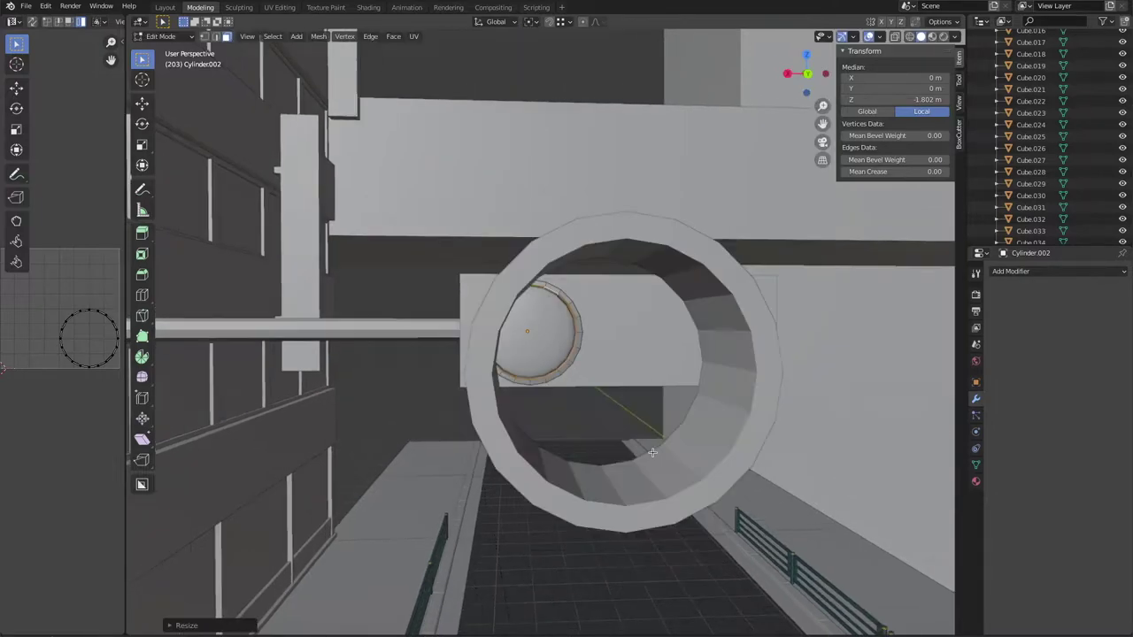
middle_click_drag(587, 380, 372, 265)
Step: Select the rim edges, resize their depth, and move visor copy Cylinder.002 into place
left_click(273, 37)
left_click(301, 239)
middle_click_drag(301, 239, 714, 336)
key("s")
left_click(524, 334)
key("Tab")
scroll(524, 333, "down", 5)
mouse_move(524, 334)
middle_mouse_down()
mouse_move(660, 362)
mouse_move(470, 368)
mouse_move(672, 366)
mouse_move(611, 230)
mouse_move(683, 256)
mouse_move(582, 236)
middle_mouse_up()
key("g")
left_click(470, 368)
scroll(470, 368, "down", 3)
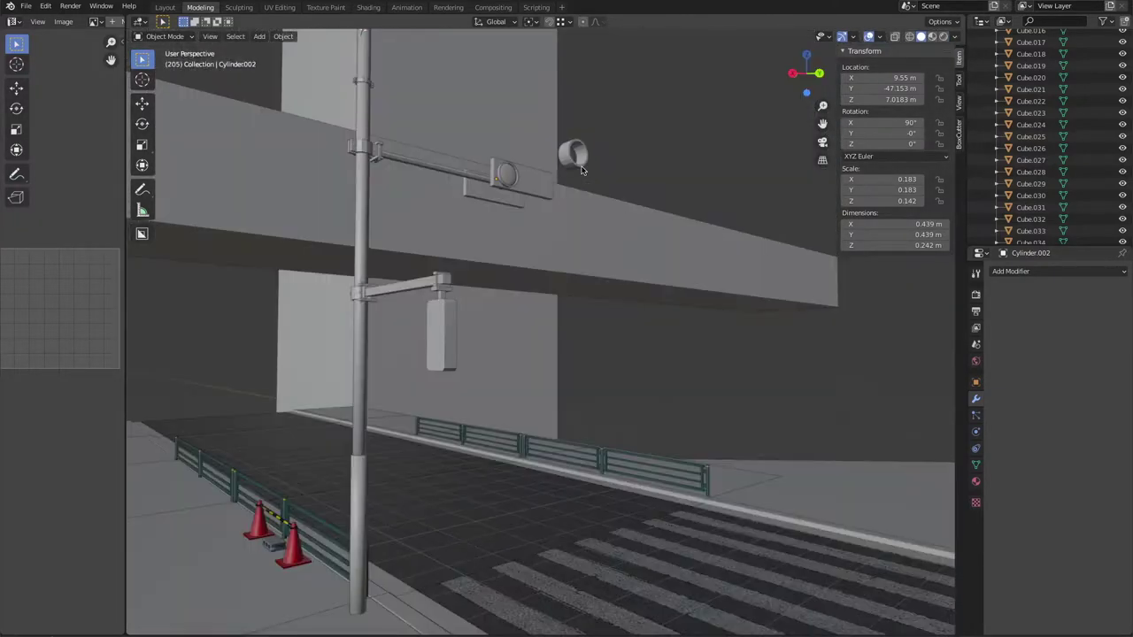
Step: Position the first visor beside the left pillar and copy it along Y as Cylinder.003
left_click(581, 235)
key("KP_Decimal")
mouse_move(549, 360)
middle_mouse_down()
mouse_move(506, 262)
mouse_move(469, 292)
middle_mouse_up()
key("Tab")
key("Tab")
key("g")
scroll(419, 355, "down", 3)
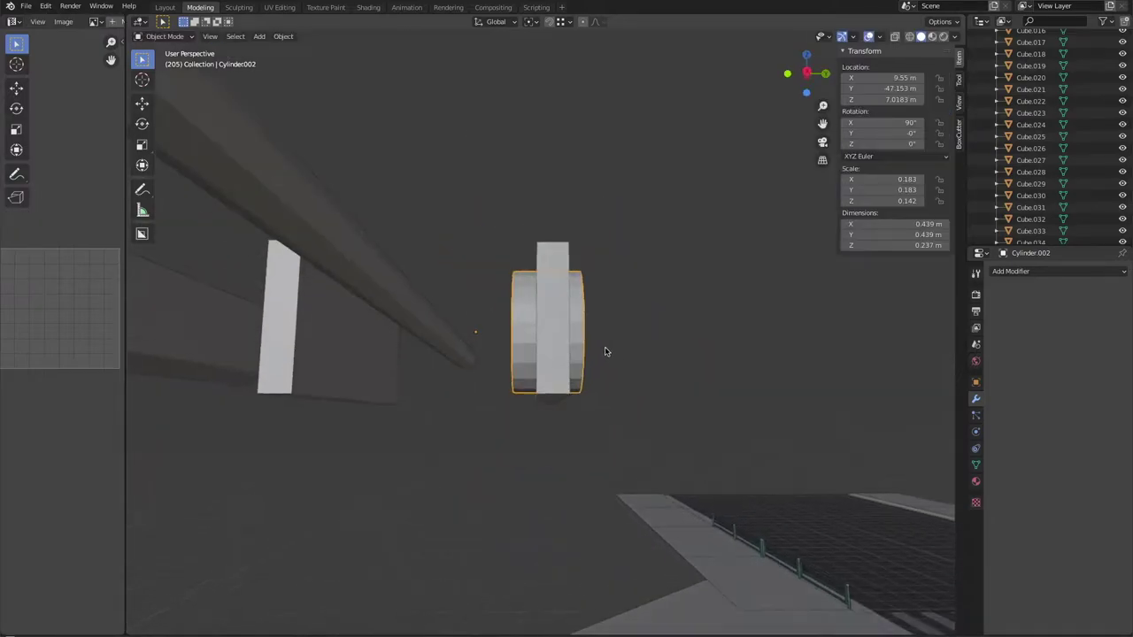
key("g")
key("shift+d")
key("y")
left_click(664, 362)
key("KP_Decimal")
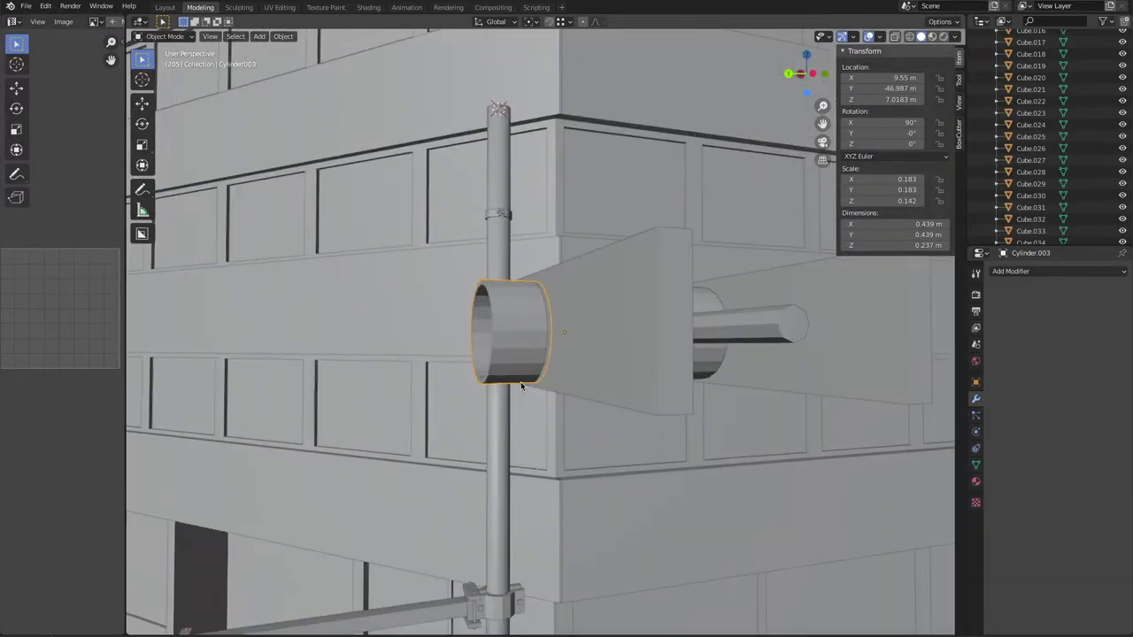
scroll(495, 383, "down", 5)
left_click(259, 36)
mouse_move(276, 49)
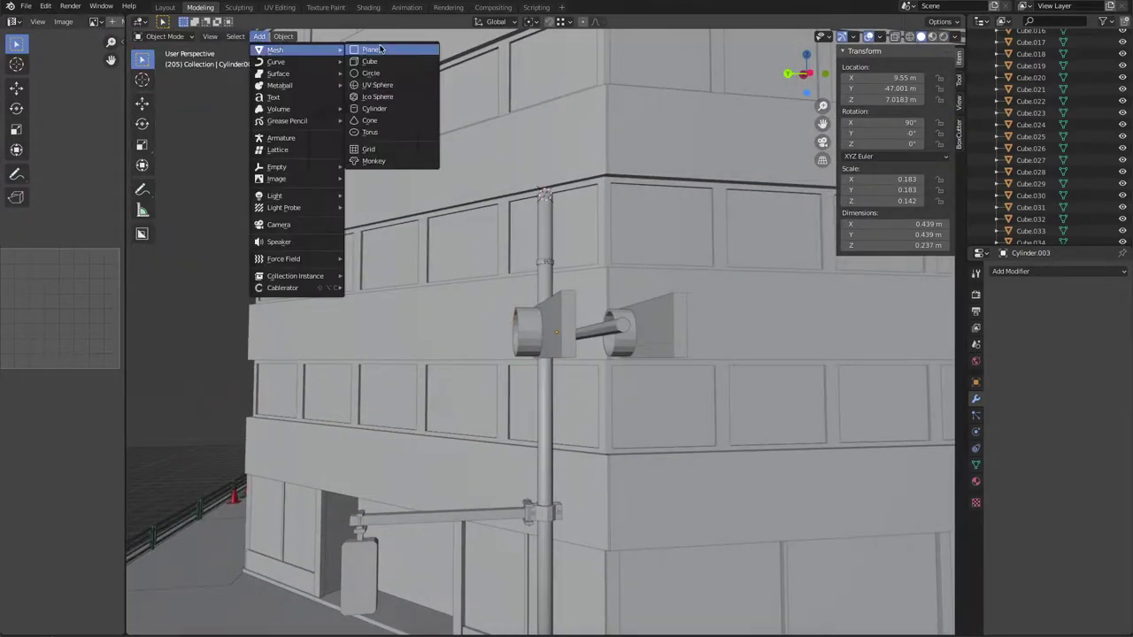
Step: Add a cylinder, adjust its creation settings, shrink it and rotate it 90° about Y
left_click(398, 108)
left_click(174, 625)
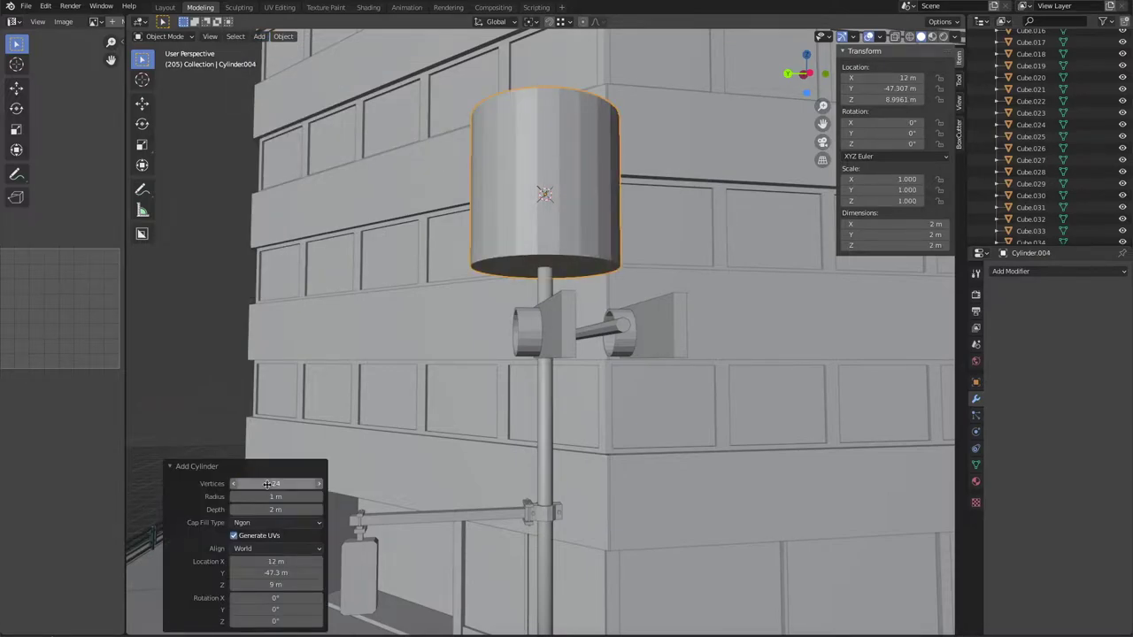
middle_click_drag(266, 484, 593, 316)
key("s")
left_click(581, 321)
key("r")
key("y")
key("9")
key("0")
key("Return")
Step: Resize the sideways cylinder and move it along X to the signal housing
key("s")
left_click(495, 262)
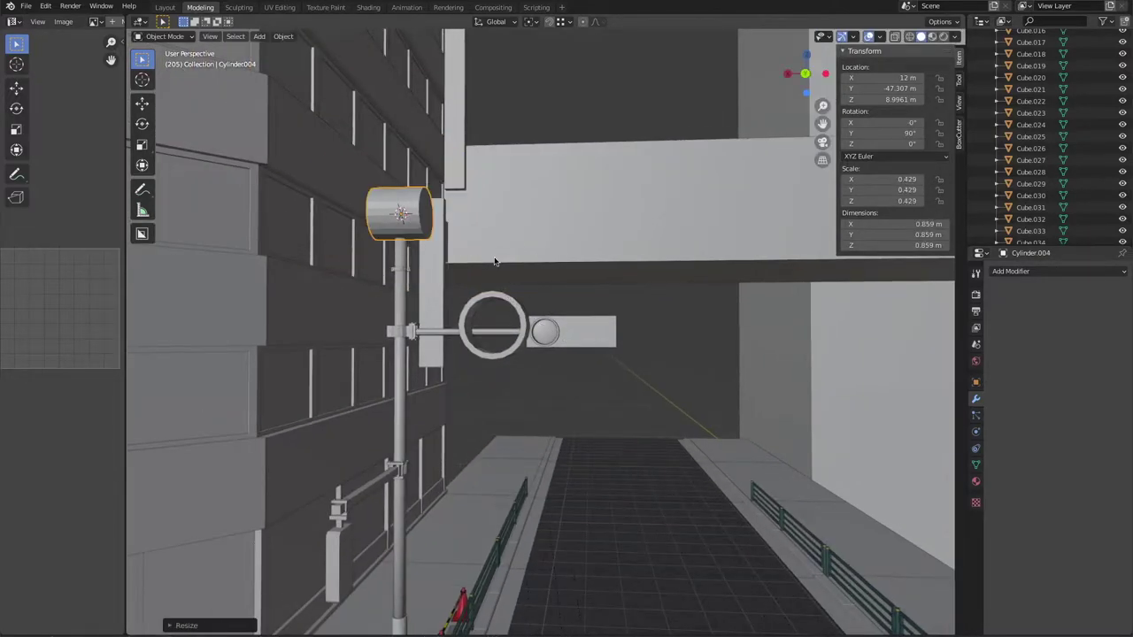
left_click(548, 270)
mouse_move(548, 270)
middle_mouse_down()
mouse_move(666, 352)
mouse_move(605, 484)
middle_mouse_up()
key("g")
left_click(620, 310)
key("g")
key("x")
left_click(666, 352)
Step: Adjust the cylinder's height and position it in front of the lens
key("s")
left_click(560, 439)
key("g")
mouse_move(560, 439)
middle_mouse_down()
mouse_move(583, 391)
mouse_move(563, 410)
mouse_move(436, 320)
mouse_move(470, 345)
middle_mouse_up()
left_click(559, 392)
left_click(565, 390)
left_click(559, 376)
mouse_move(559, 376)
middle_mouse_down()
mouse_move(543, 418)
mouse_move(565, 506)
mouse_move(607, 374)
mouse_move(657, 449)
mouse_move(584, 345)
mouse_move(452, 379)
mouse_move(534, 450)
mouse_move(488, 498)
middle_mouse_up()
Step: Select a ring of the cylinder's faces in Edit Mode and move it along Z
key("Tab")
left_click(565, 506, "alt")
key("Tab")
left_click(659, 422)
mouse_move(660, 422)
middle_mouse_down()
mouse_move(639, 379)
mouse_move(569, 379)
middle_mouse_up()
key("z")
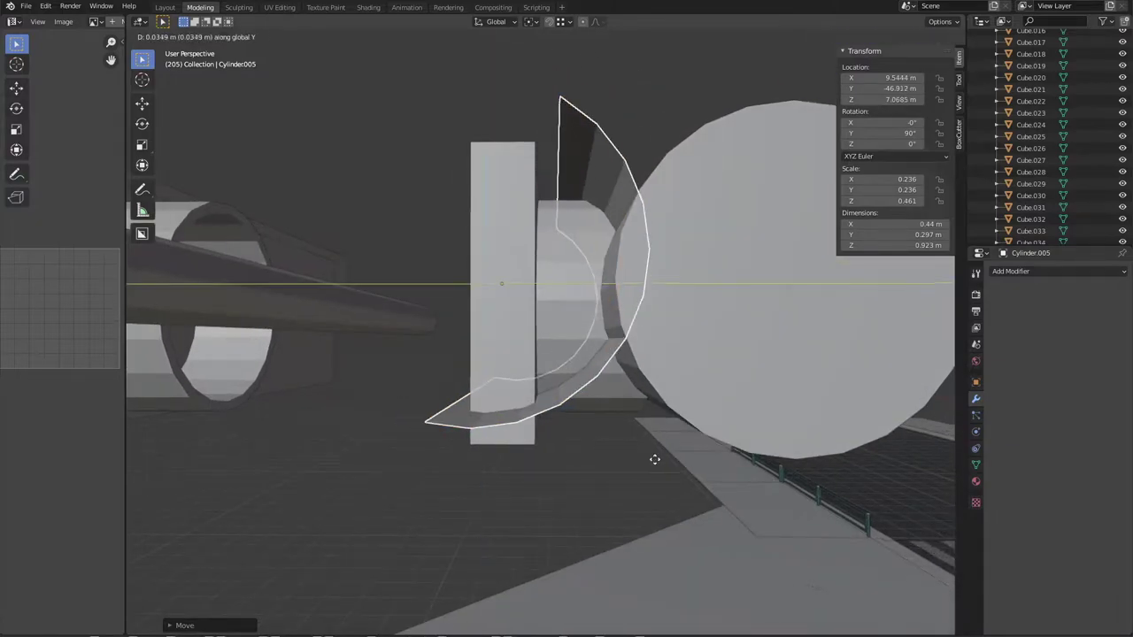
Step: Delete the selected faces of the cylinder to begin cutting it into a strip
left_click(699, 439)
mouse_move(699, 439)
middle_mouse_down()
mouse_move(665, 384)
mouse_move(726, 397)
middle_mouse_up()
key("Tab")
key("x")
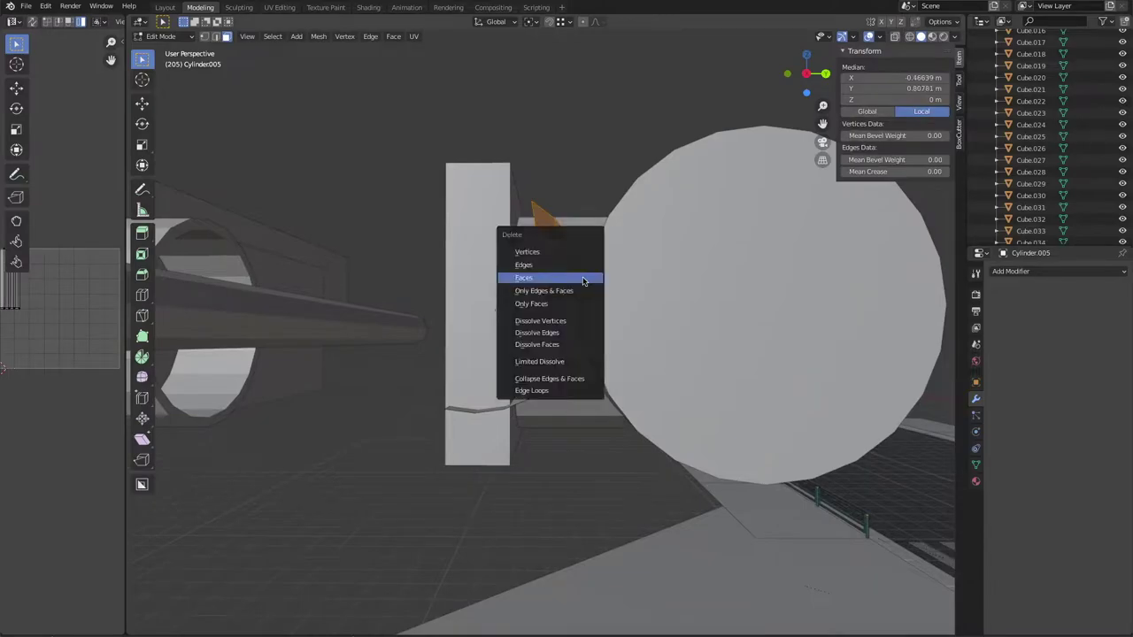
left_click(583, 281)
middle_click_drag(583, 281, 631, 399)
key("Tab")
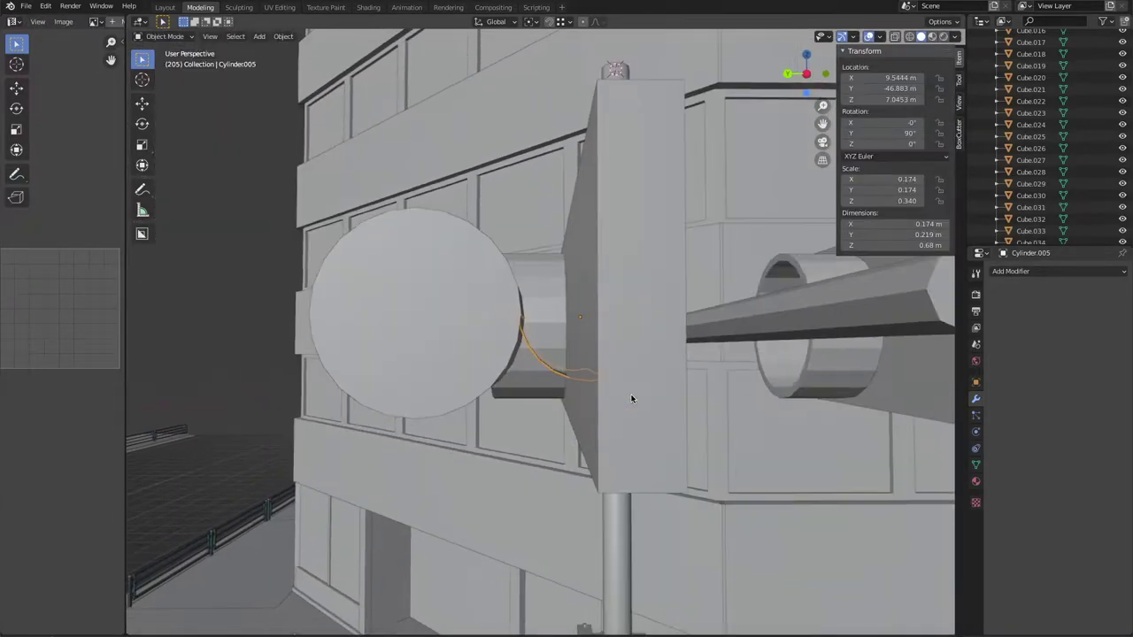
Step: Delete more faces so only a thin curved strip remains
key("Tab")
key("x")
left_click(619, 334)
middle_click_drag(620, 333, 716, 380)
key("Tab")
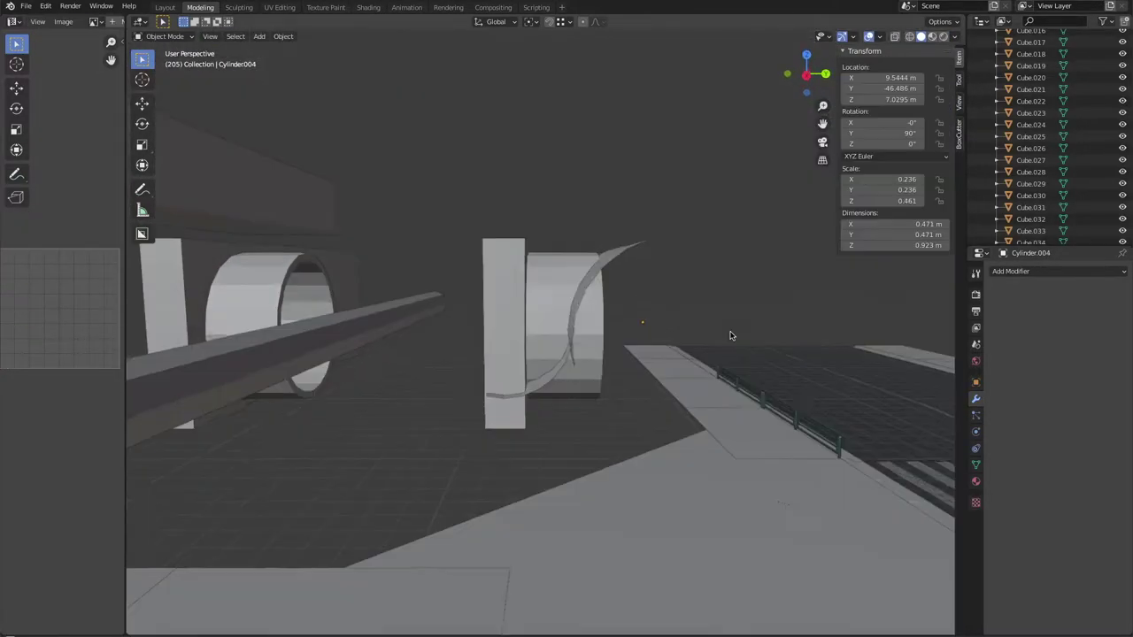
Step: Delete a band of unwanted faces from the next cylinder and reposition the curved piece
middle_click_drag(731, 331, 643, 248)
key("Tab")
left_click(653, 291)
mouse_move(653, 291)
middle_mouse_down()
mouse_move(639, 389)
mouse_move(666, 415)
mouse_move(716, 336)
middle_mouse_up()
key("x")
left_click(639, 389)
key("Tab")
key("g")
left_click(648, 442)
Step: Stretch the curved piece along Y and slide it along Y to fit the housing
key("Tab")
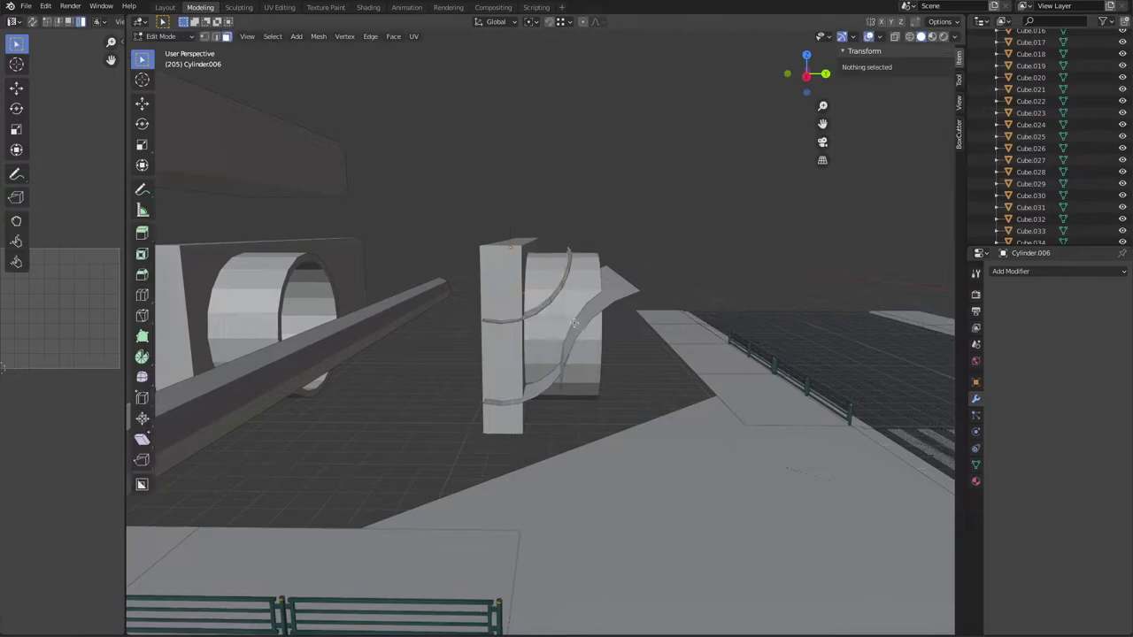
key("Tab")
middle_click_drag(495, 329, 566, 333)
key("g")
key("y")
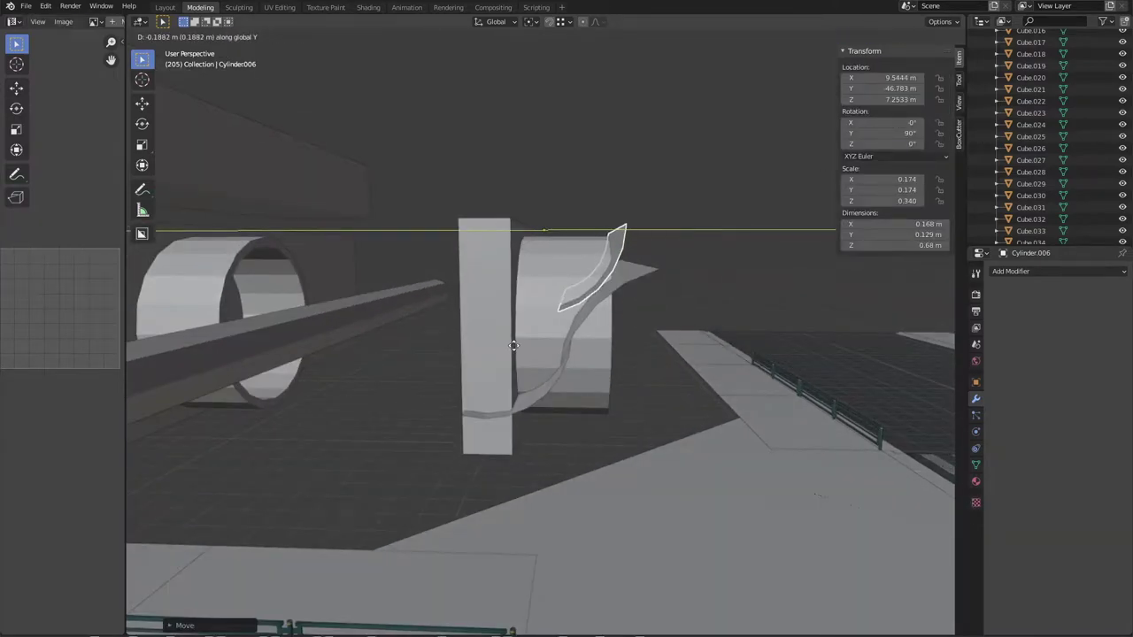
key("s")
key("y")
left_click(620, 349)
key("g")
key("y")
left_click(659, 361)
mouse_move(659, 360)
middle_mouse_down()
mouse_move(703, 337)
mouse_move(713, 263)
mouse_move(728, 256)
middle_mouse_up()
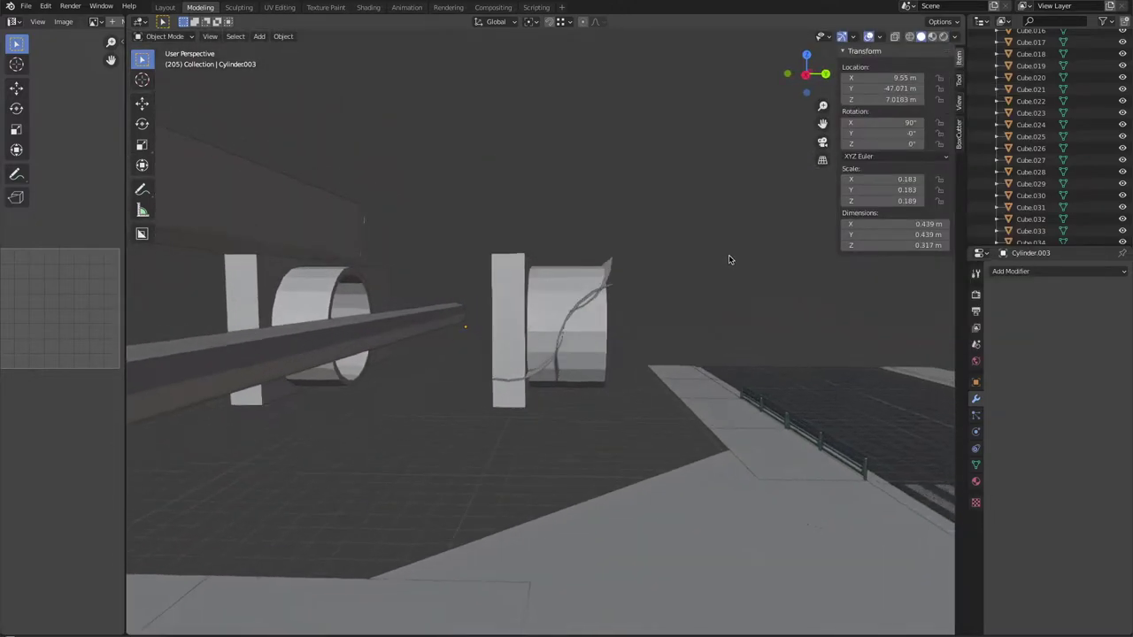
Step: Move the large curved shell aside and reposition the curved strip along Y
left_click_drag(569, 308, 675, 284)
scroll(674, 287, "up", 2)
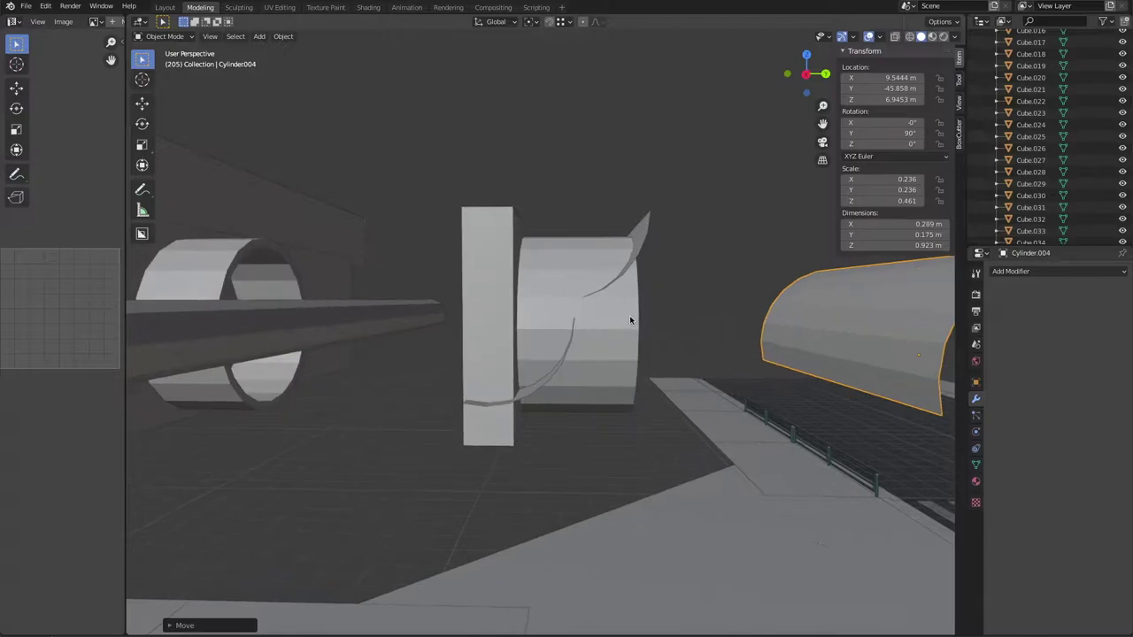
key("Tab")
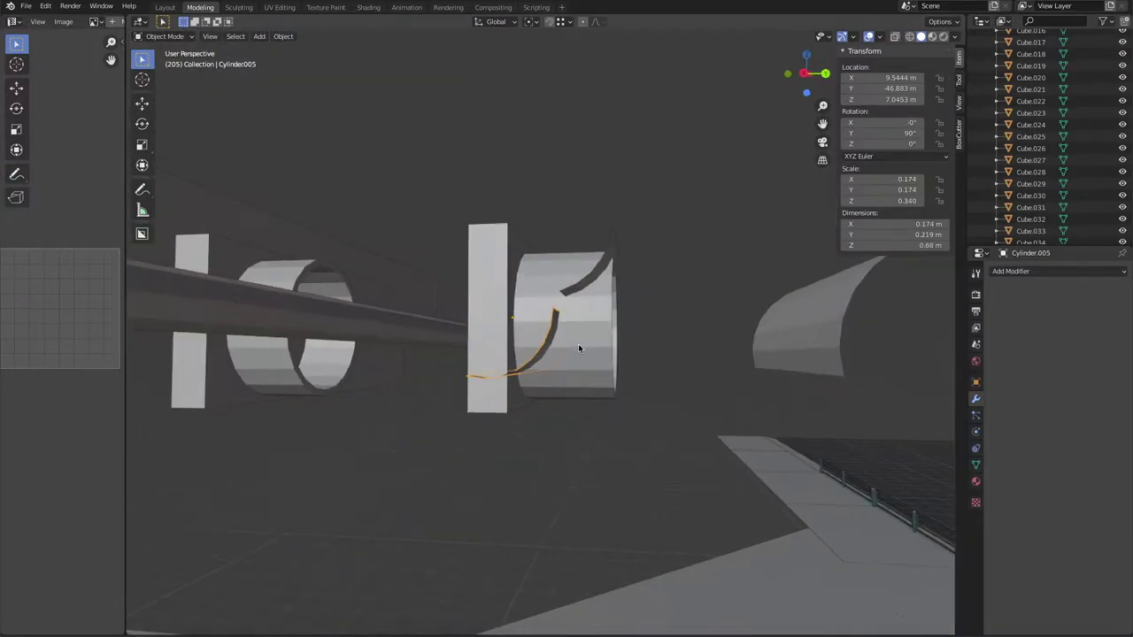
key("Tab")
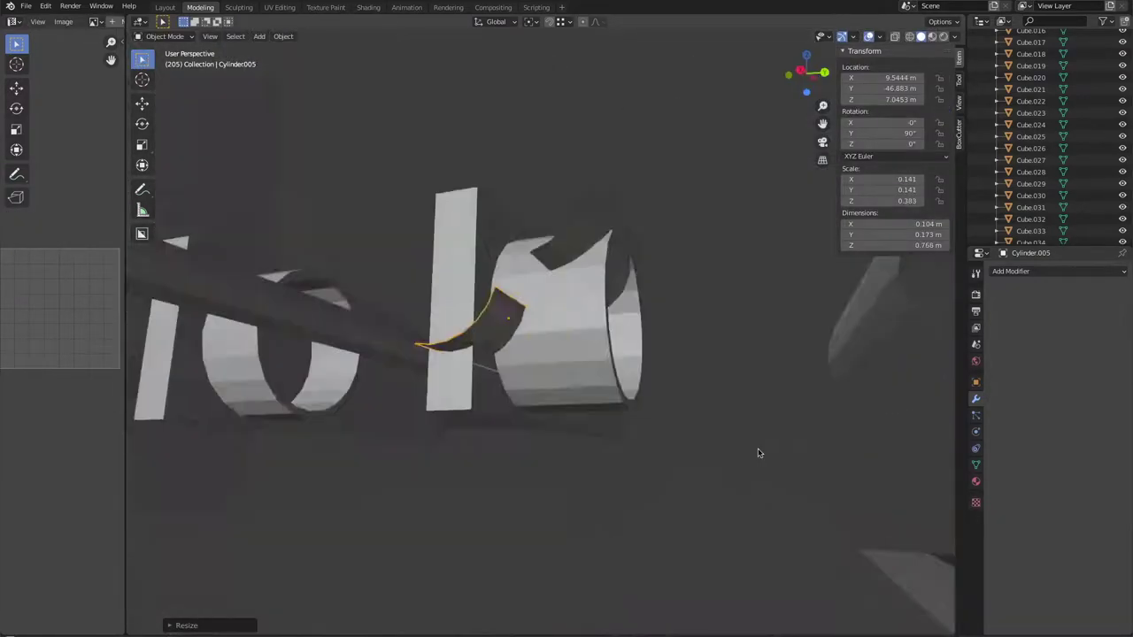
key("g")
left_click(717, 447)
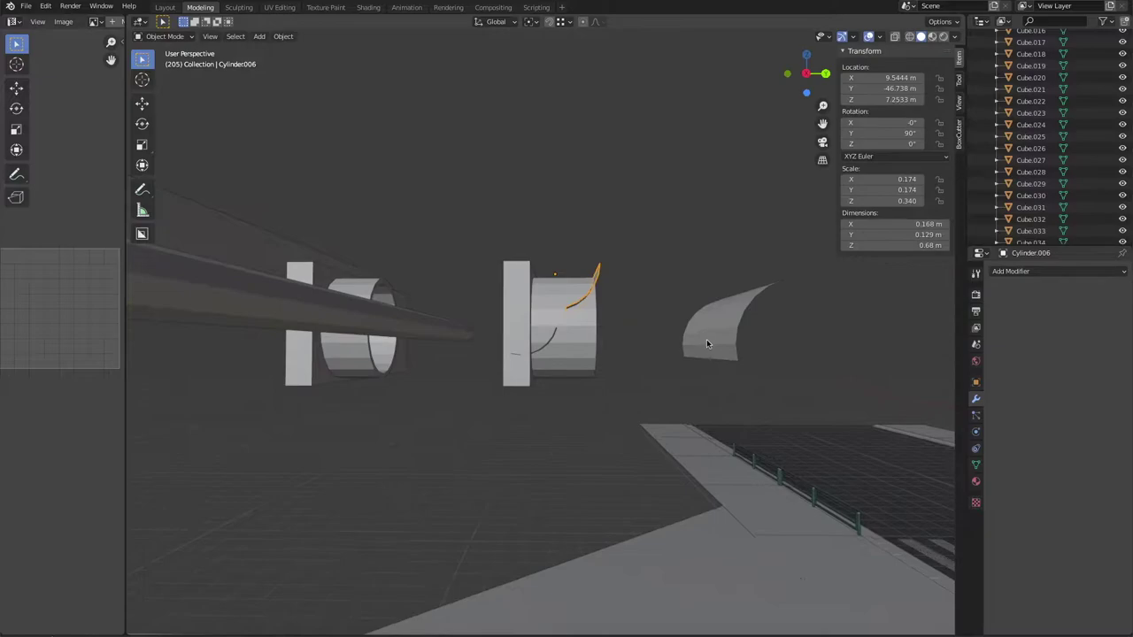
Step: Duplicate the curved strip, raise the copy along Z, and tilt it into place
middle_click_drag(706, 339, 531, 348)
key("shift+d")
key("z")
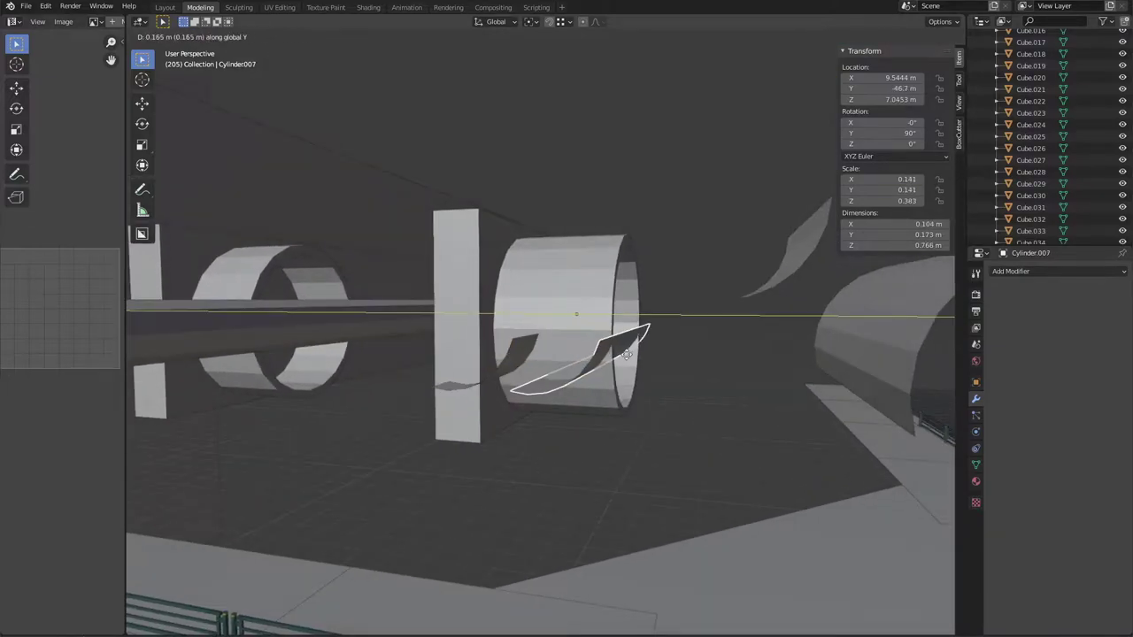
left_click(703, 319)
mouse_move(702, 318)
middle_mouse_down()
mouse_move(681, 331)
mouse_move(665, 292)
middle_mouse_up()
key("r")
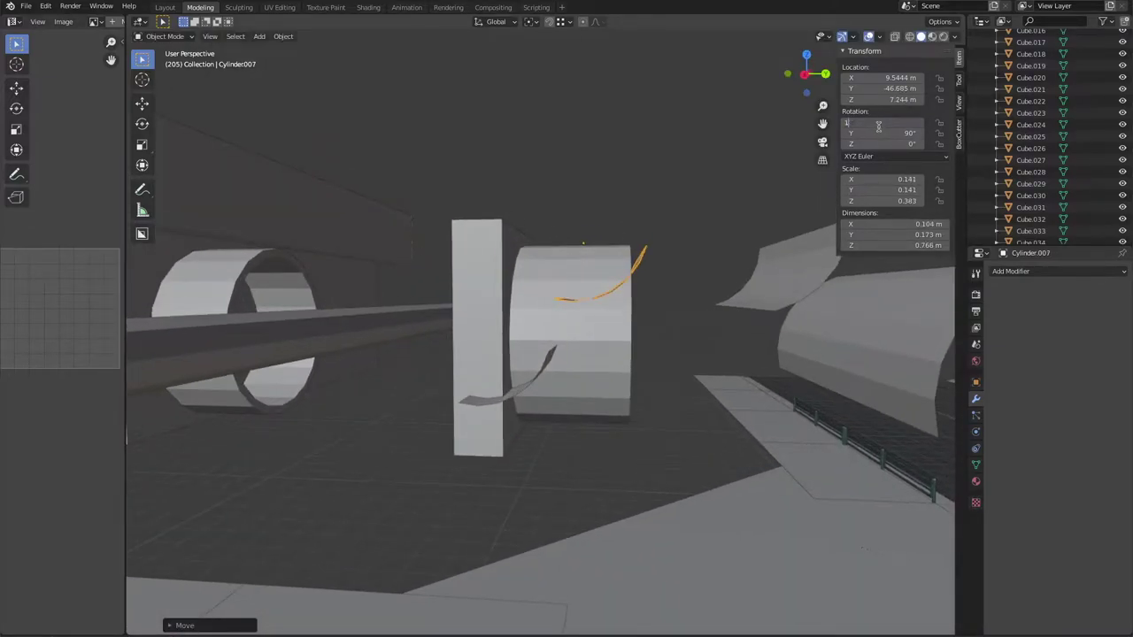
left_click(642, 324)
key("g")
key("z")
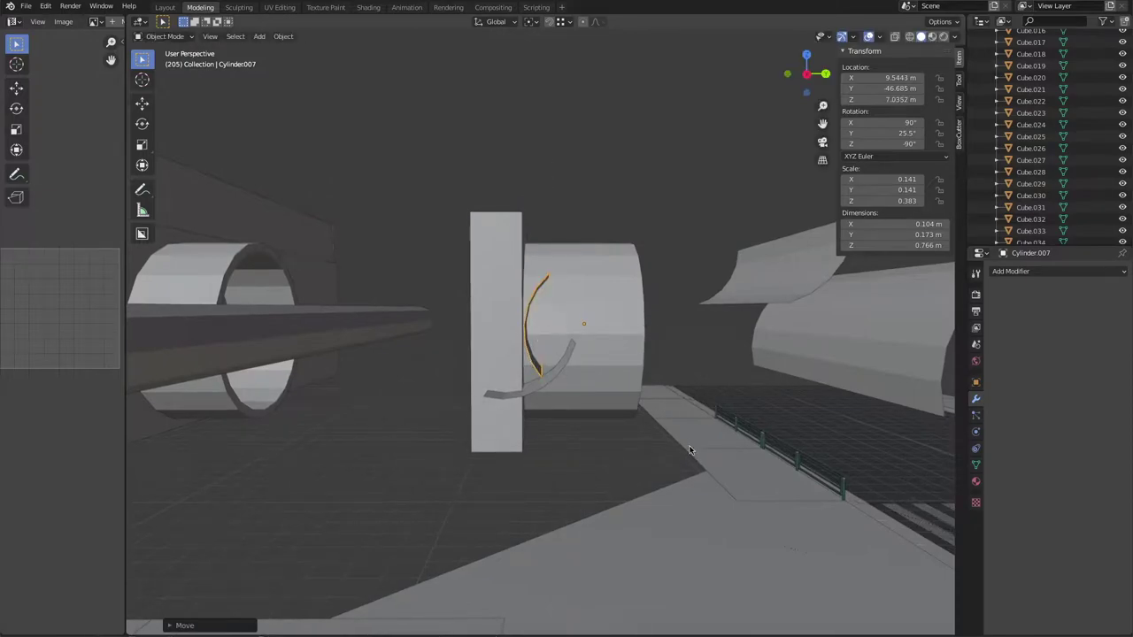
left_click(639, 454)
mouse_move(640, 455)
middle_mouse_down()
mouse_move(619, 398)
mouse_move(575, 372)
middle_mouse_up()
Step: Set the copied strip's origin to the 3D cursor at its bottom vertex
key("Tab")
left_click(318, 37)
left_click(444, 125)
key("Tab")
left_click(283, 36)
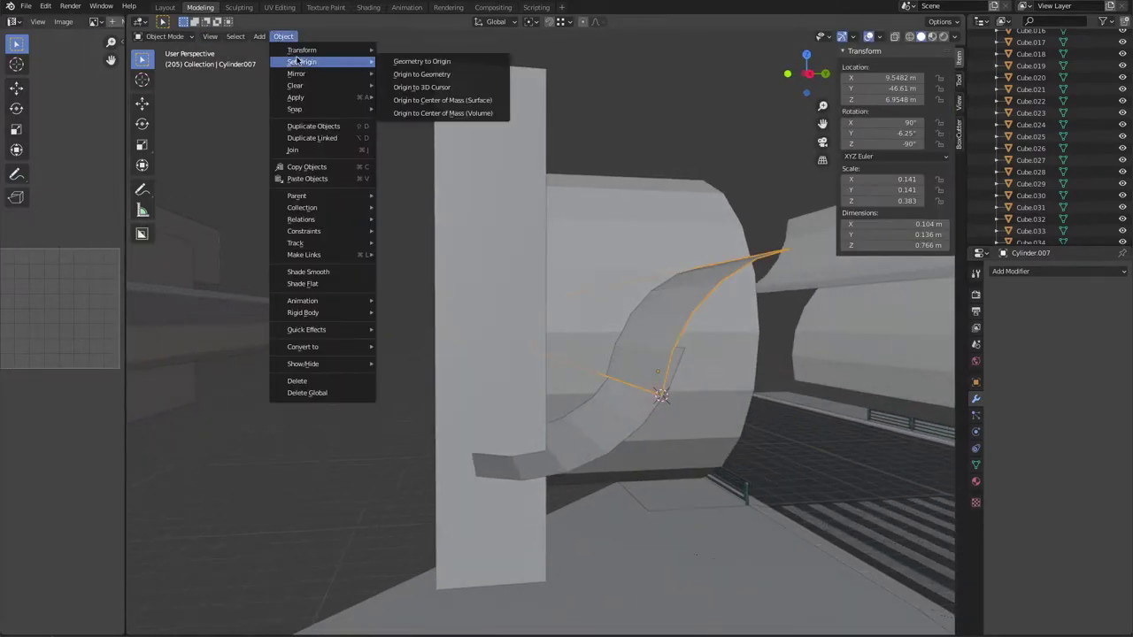
left_click(434, 80)
middle_click_drag(433, 81, 575, 227)
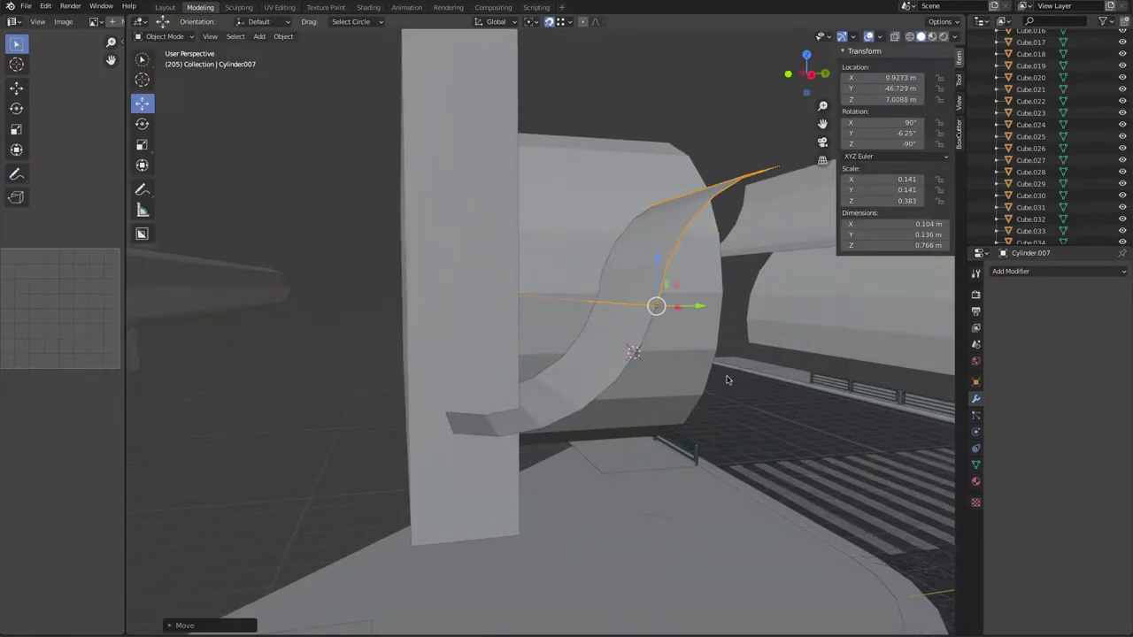
Step: Lengthen the strip along Z, then snap the 3D cursor to the other curved strip
mouse_move(716, 379)
middle_mouse_down()
mouse_move(625, 221)
mouse_move(512, 272)
mouse_move(717, 419)
mouse_move(591, 346)
mouse_move(673, 336)
middle_mouse_up()
scroll(625, 222, "up", 4)
scroll(625, 221, "down", 3)
key("w")
key("s")
key("z")
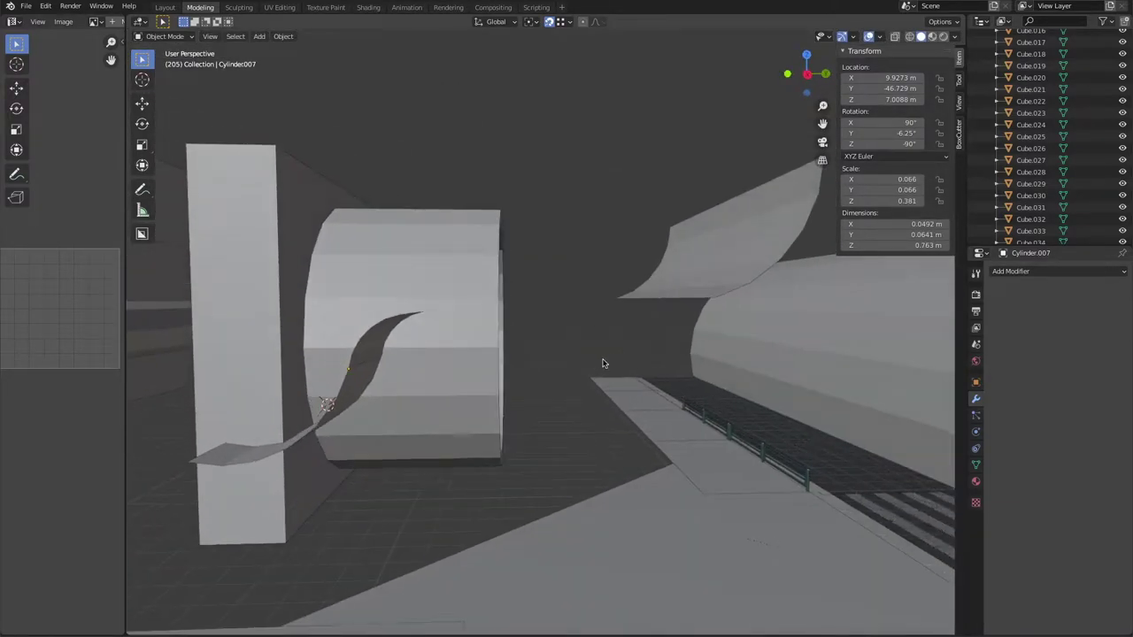
left_click(708, 292)
left_click(283, 36)
left_click(460, 107)
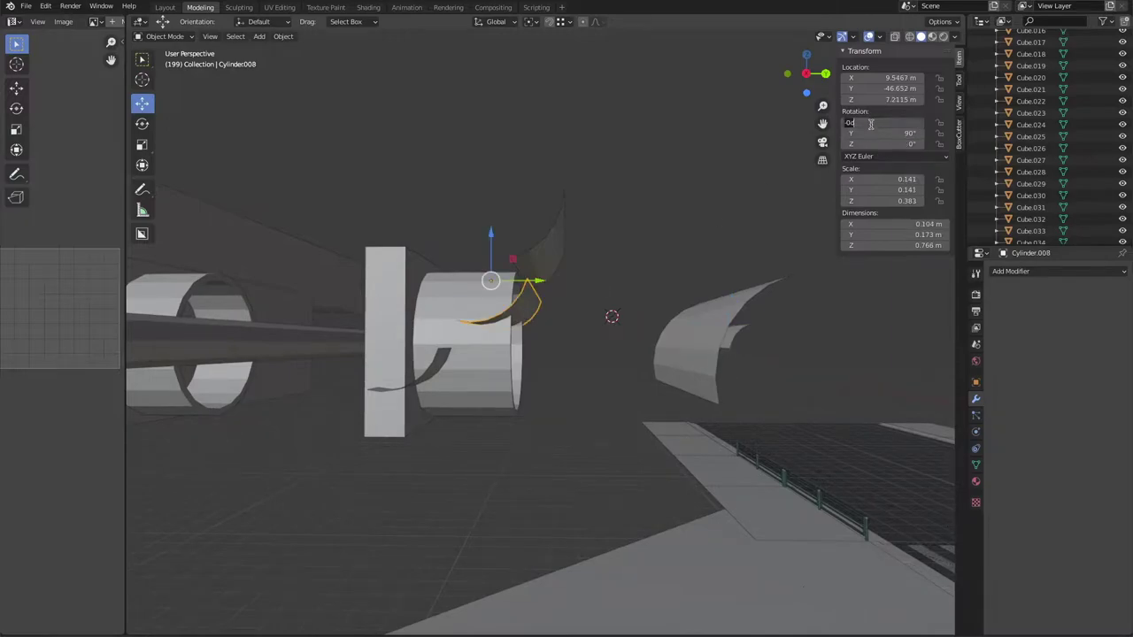
Step: Rotate the strip to 0° X onto the housing, set its origin to the 3D cursor, and reposition it
key("Return")
key("Return")
mouse_move(582, 325)
middle_mouse_down()
mouse_move(607, 404)
mouse_move(566, 336)
mouse_move(659, 431)
middle_mouse_up()
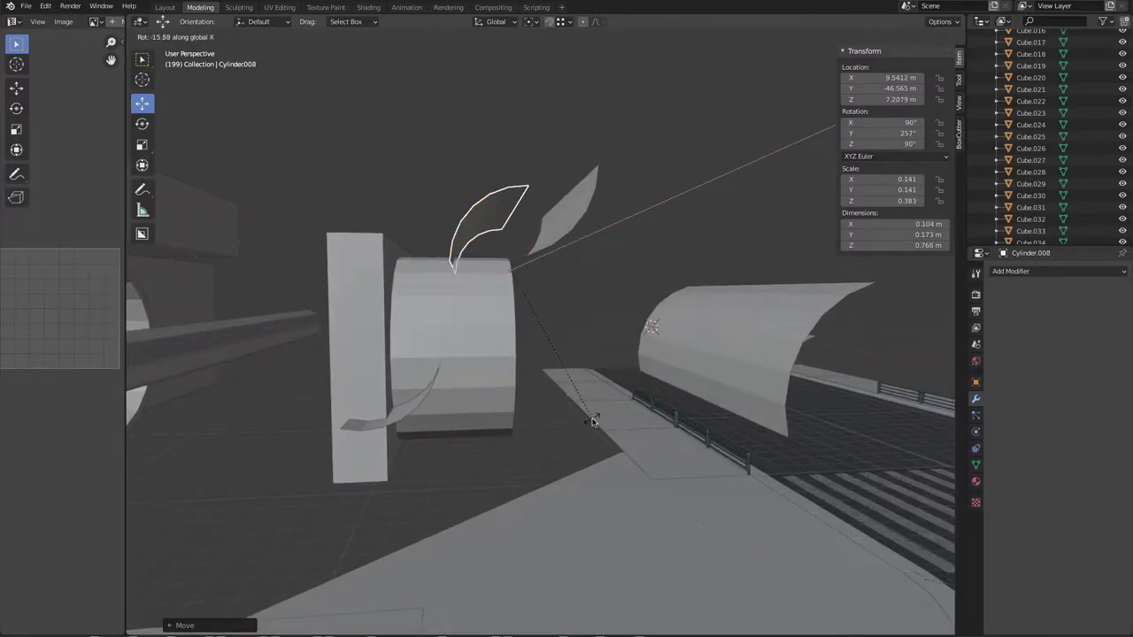
left_click(597, 415)
left_click(309, 35)
key("Escape")
left_click(274, 35)
left_click(433, 83)
key("g")
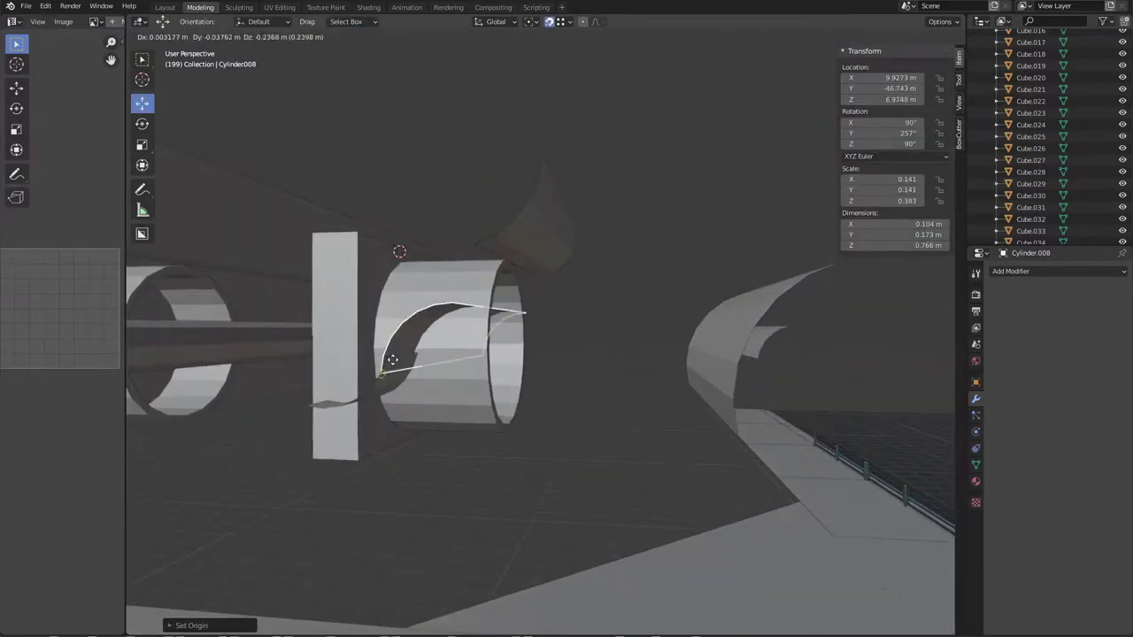
left_click(387, 370)
Step: Scale the curved strip along the Y axis
mouse_move(581, 354)
middle_mouse_down()
mouse_move(576, 375)
mouse_move(528, 232)
middle_mouse_up()
left_click(513, 165)
mouse_move(512, 165)
middle_mouse_down()
mouse_move(493, 278)
mouse_move(596, 239)
mouse_move(436, 252)
mouse_move(616, 320)
mouse_move(483, 326)
mouse_move(621, 515)
middle_mouse_up()
left_click(483, 326)
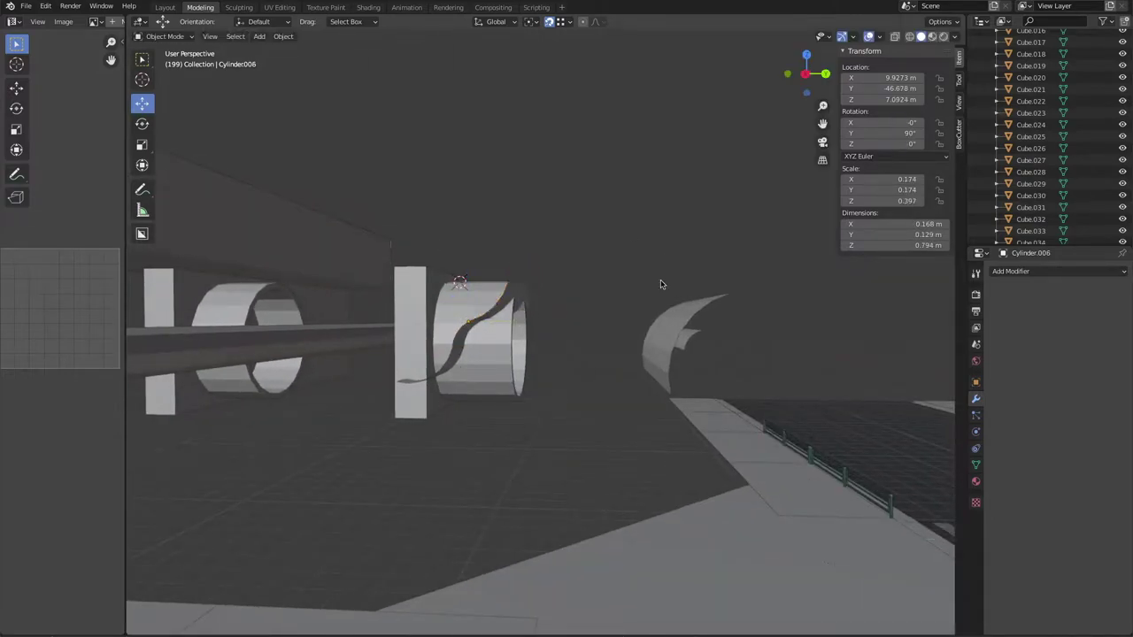
scroll(531, 308, "down", 2)
key("y")
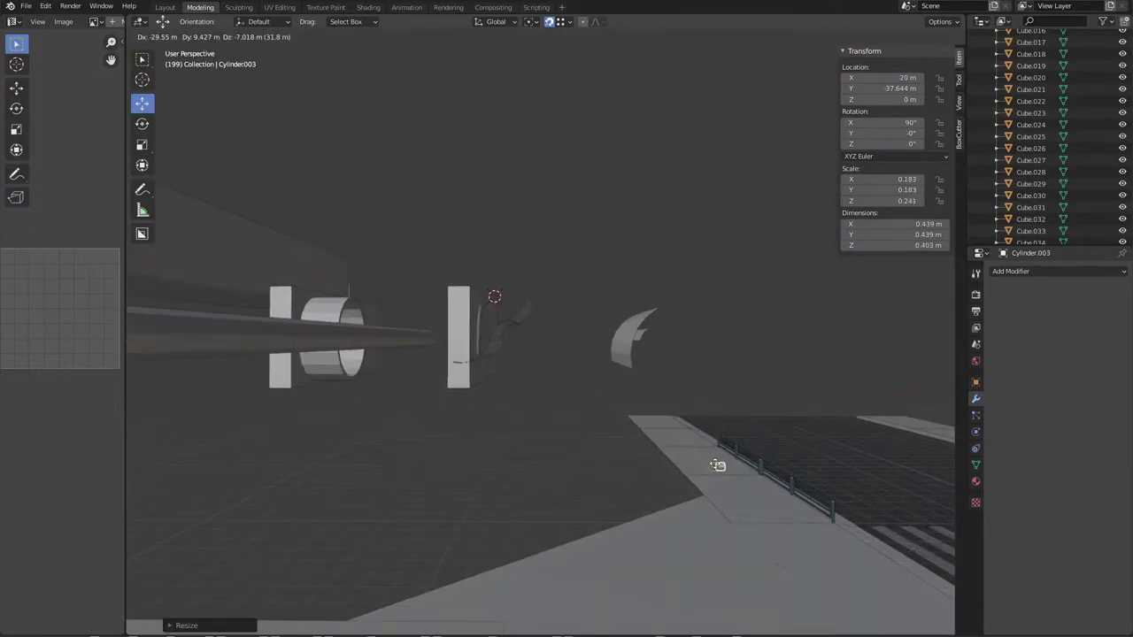
left_click(456, 343)
Step: In Edit Mode, delete one face of the strip and move the remaining edge into line
middle_click_drag(456, 344, 522, 340)
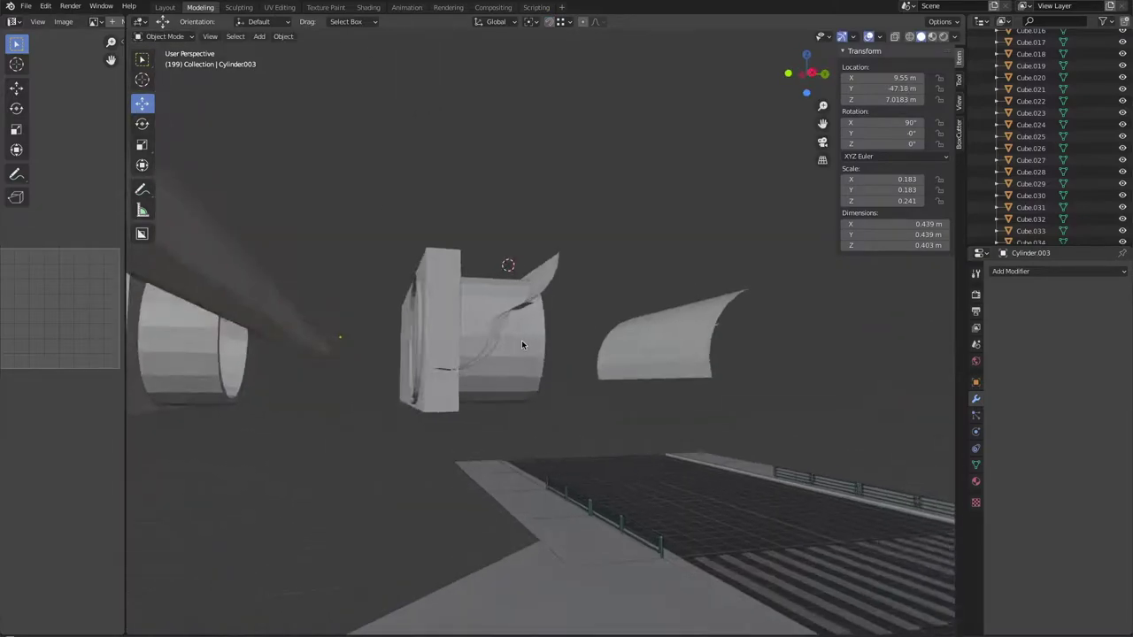
left_click(410, 356)
key("Tab")
left_click(411, 356)
key("x")
left_click(403, 362)
key("2")
left_click(424, 307)
scroll(424, 307, "up", 3)
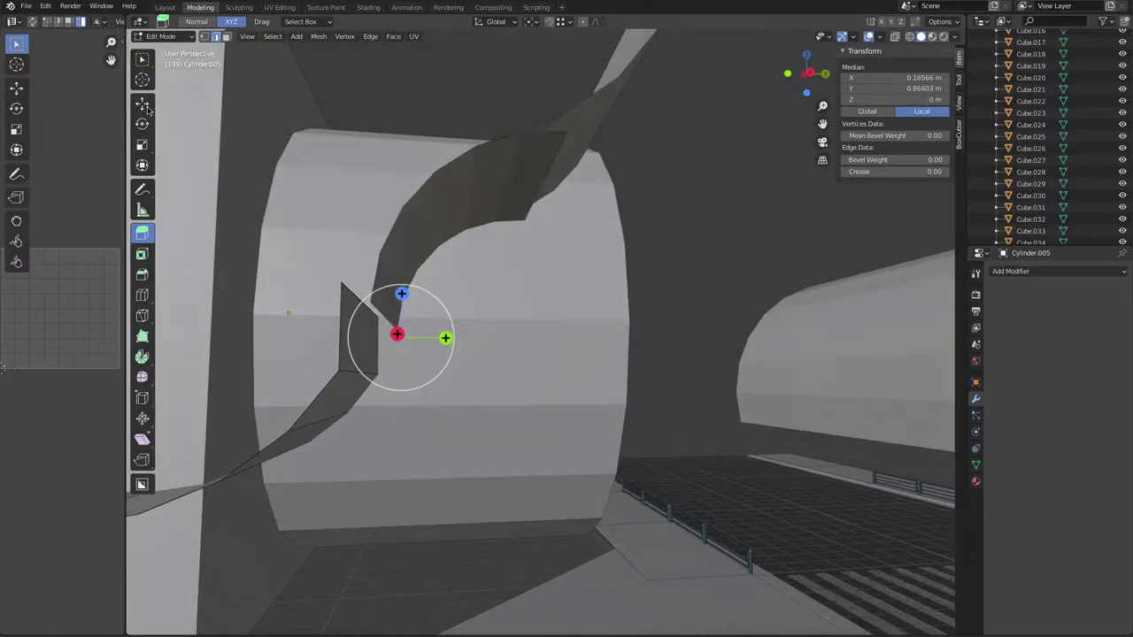
scroll(422, 354, "down", 5)
scroll(422, 382, "up", 4)
key("Tab")
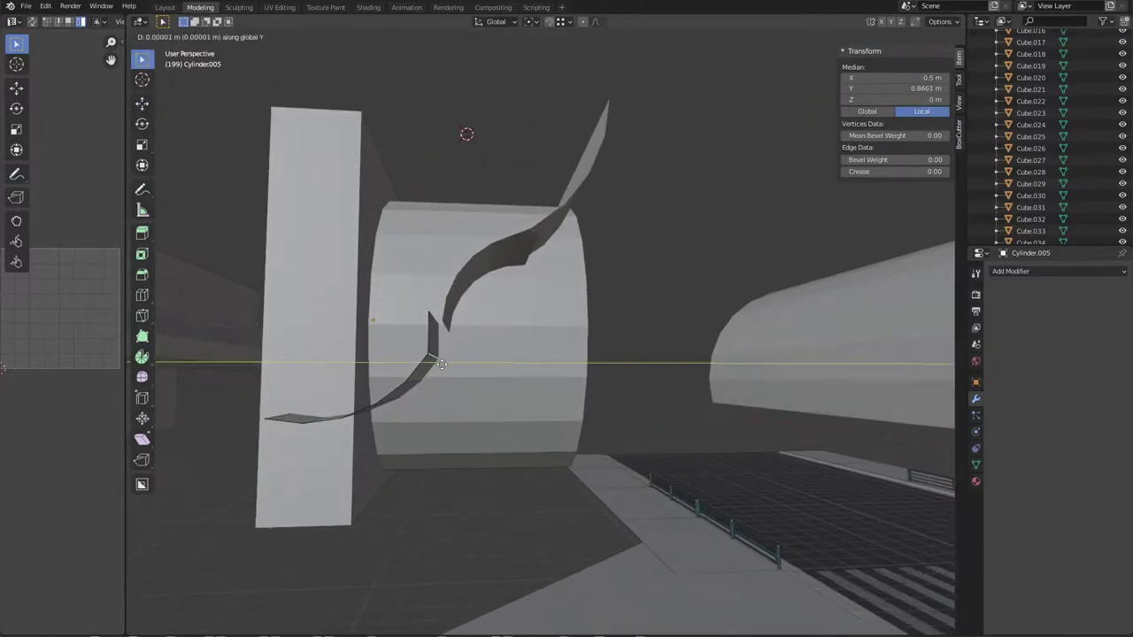
Step: Select the curved strip and resize it to fit the housing
scroll(510, 273, "down", 4)
left_click(518, 301)
scroll(518, 301, "up", 4)
left_click(432, 320)
mouse_move(432, 320)
middle_mouse_down()
mouse_move(531, 327)
mouse_move(531, 372)
middle_mouse_up()
scroll(548, 332, "down", 4)
scroll(566, 334, "down", 3)
scroll(586, 336, "up", 3)
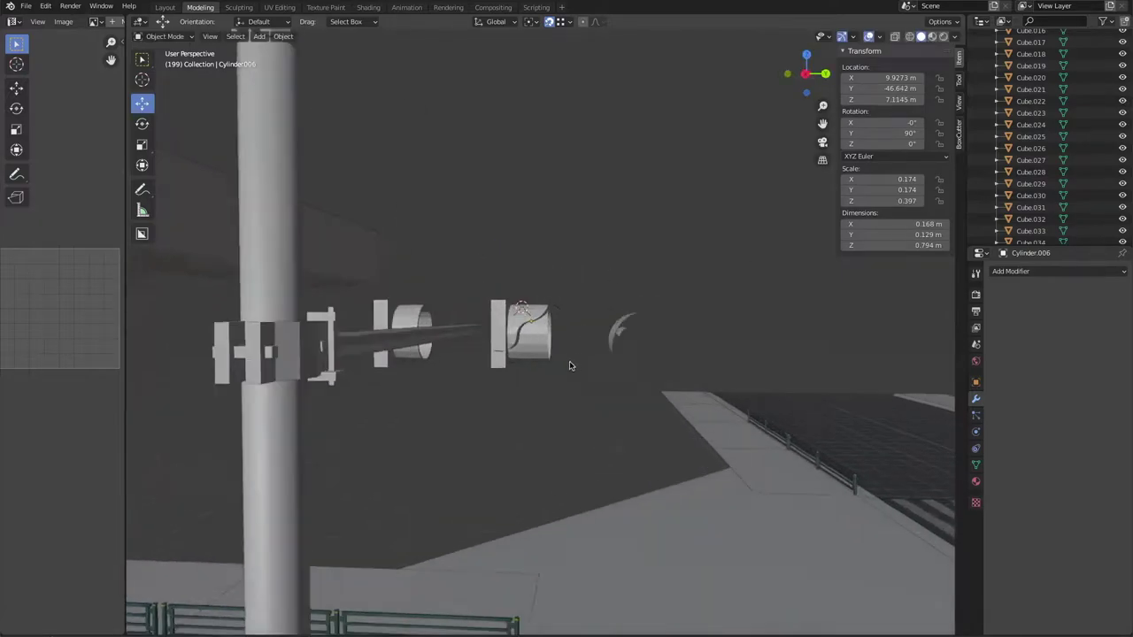
scroll(497, 394, "up", 4)
left_click(497, 394)
key("s")
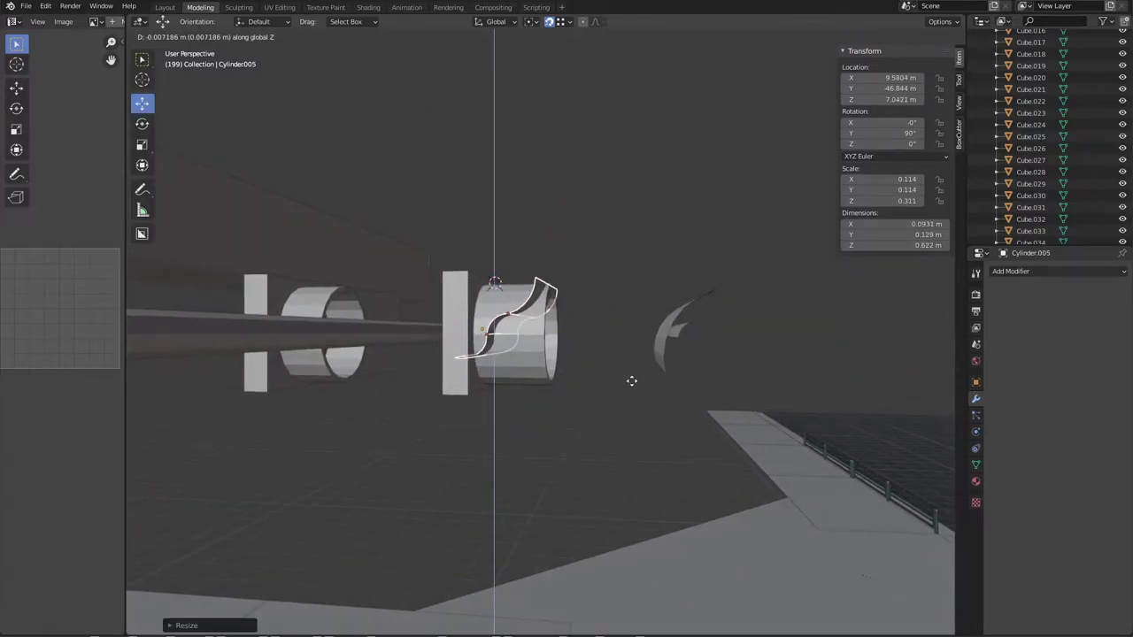
left_click(631, 380)
scroll(641, 430, "down", 4)
scroll(639, 420, "up", 4)
Step: From a top view, move the curved strip along the X axis
middle_click_drag(639, 419, 627, 460)
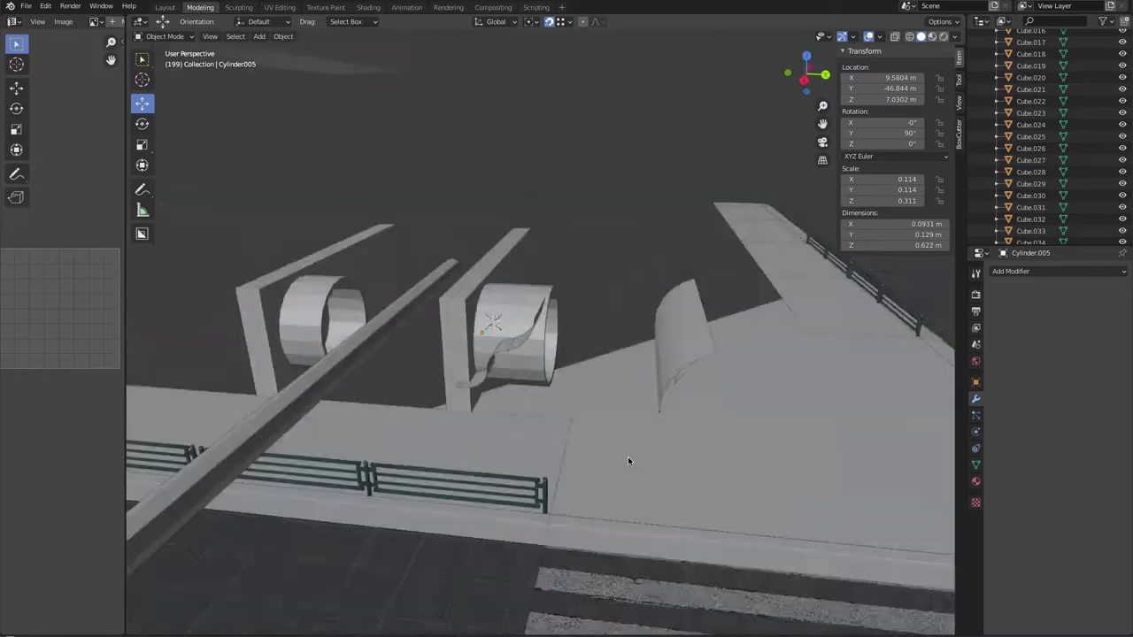
scroll(624, 442, "down", 4)
scroll(650, 301, "up", 4)
middle_click_drag(651, 301, 523, 335)
left_click(523, 334)
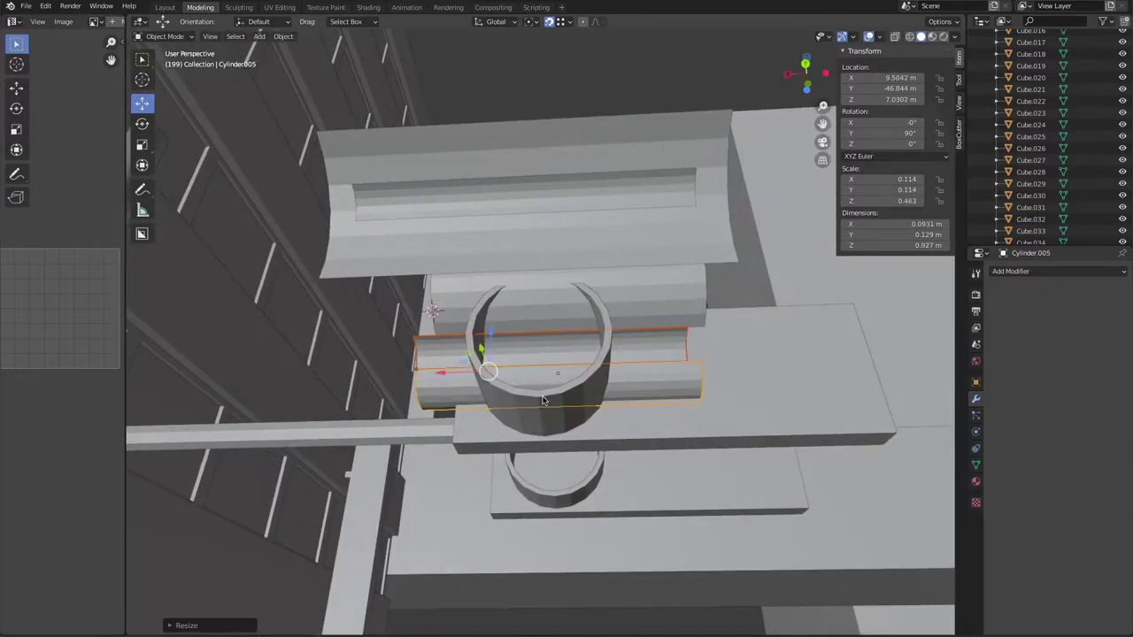
key("g")
key("x")
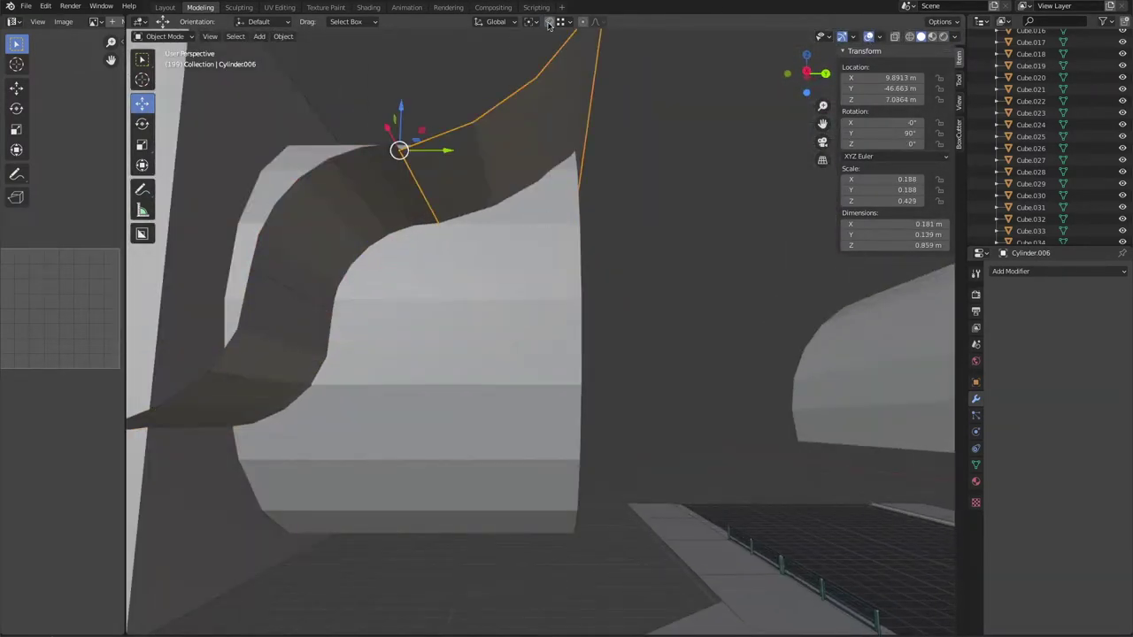
Step: Set the other visor cylinder's origin to the 3D cursor and resize it
key("Tab")
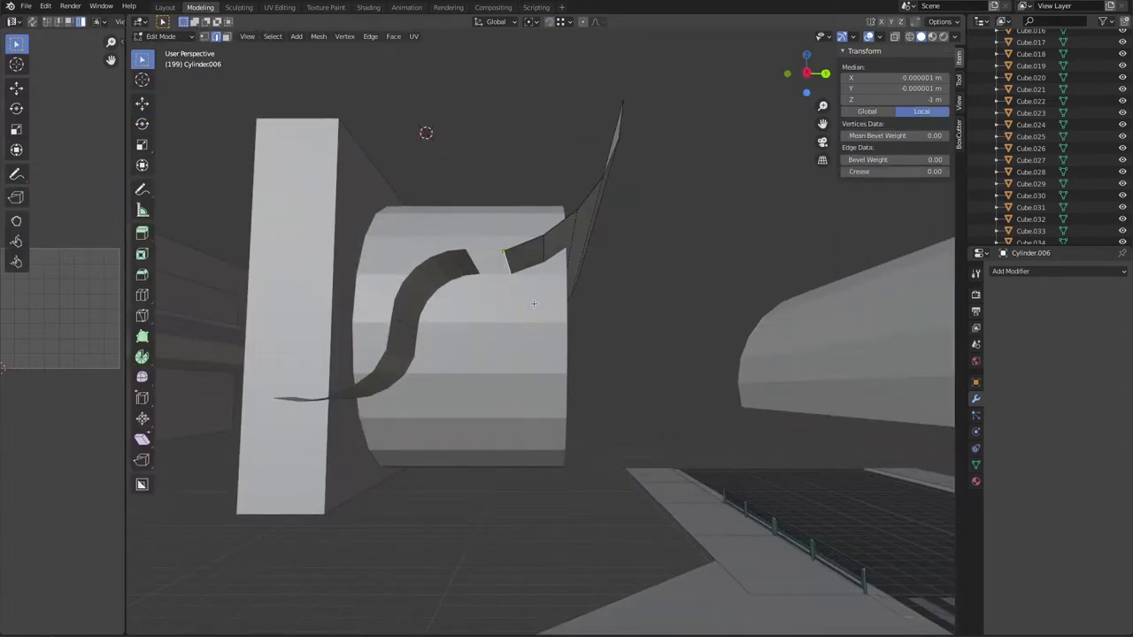
left_click(283, 36)
left_click(416, 85)
scroll(558, 148, "down", 5)
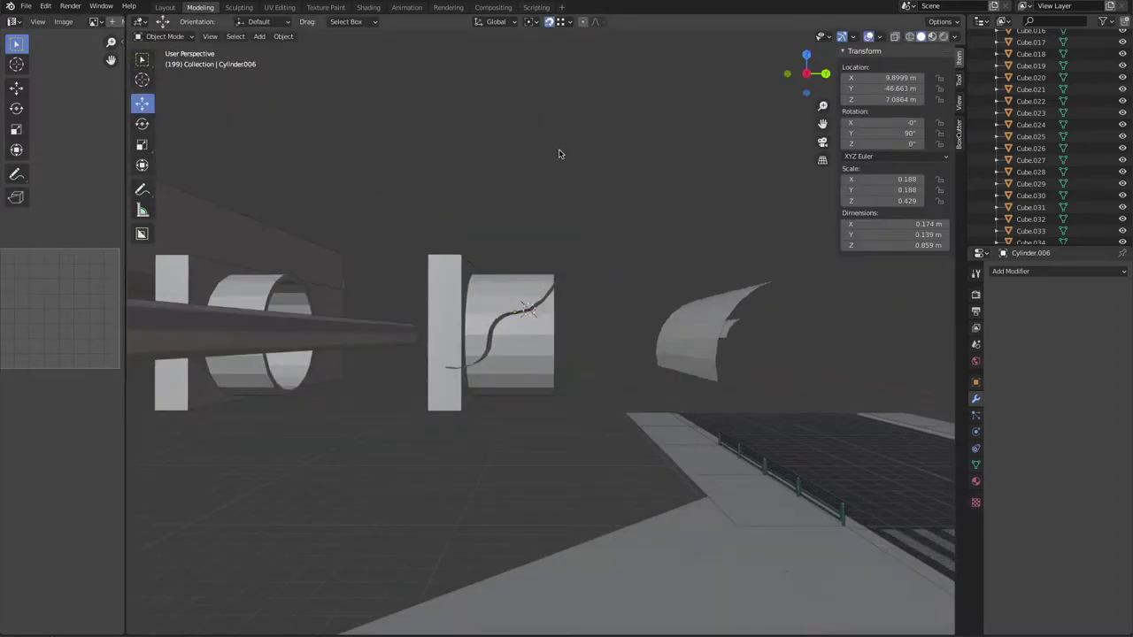
scroll(610, 164, "up", 5)
scroll(650, 419, "down", 3)
key("s")
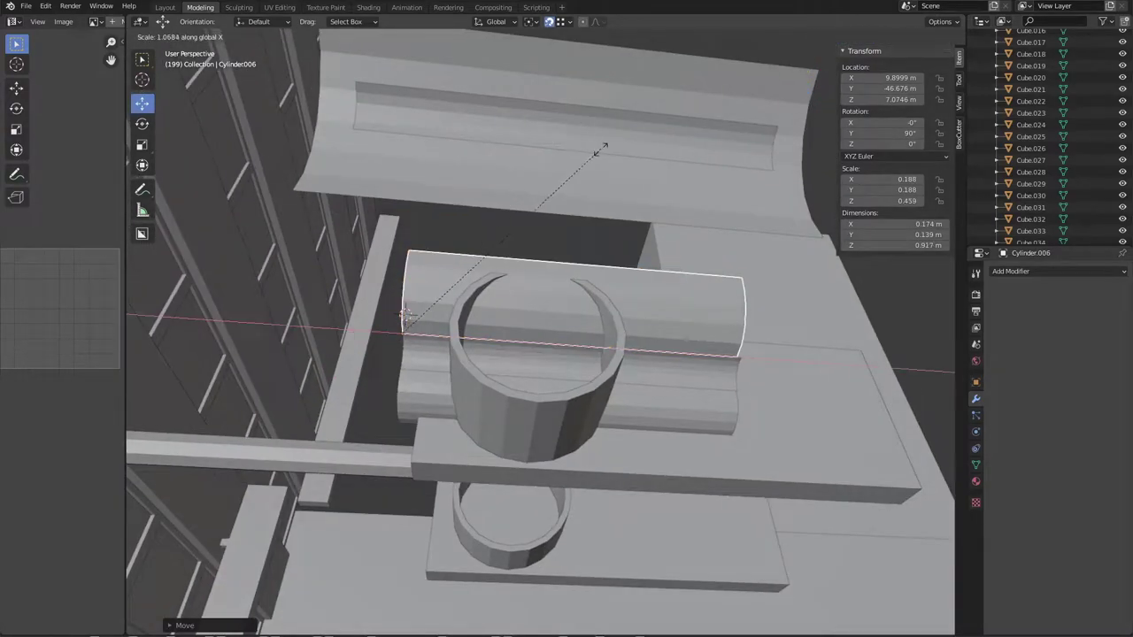
left_click(600, 149)
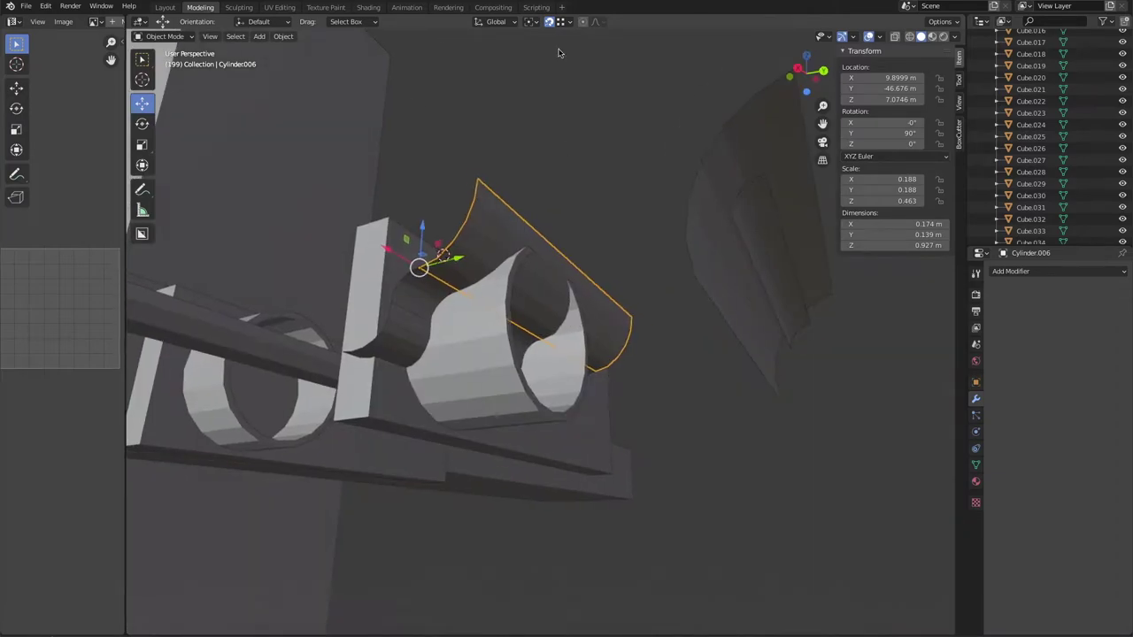
Step: Widen the visor cylinder slightly in Y and shift it along the Y axis
middle_click_drag(542, 354, 714, 89)
scroll(675, 263, "up", 3)
scroll(571, 329, "up", 2)
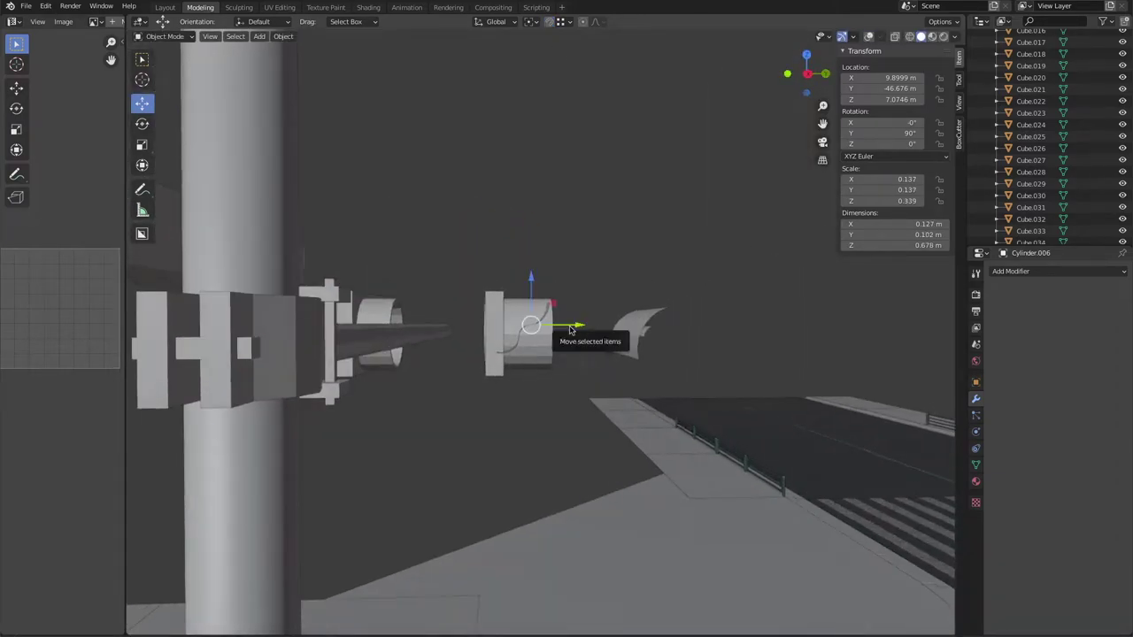
left_click(582, 325)
mouse_move(583, 326)
middle_mouse_down()
mouse_move(592, 268)
mouse_move(595, 279)
middle_mouse_up()
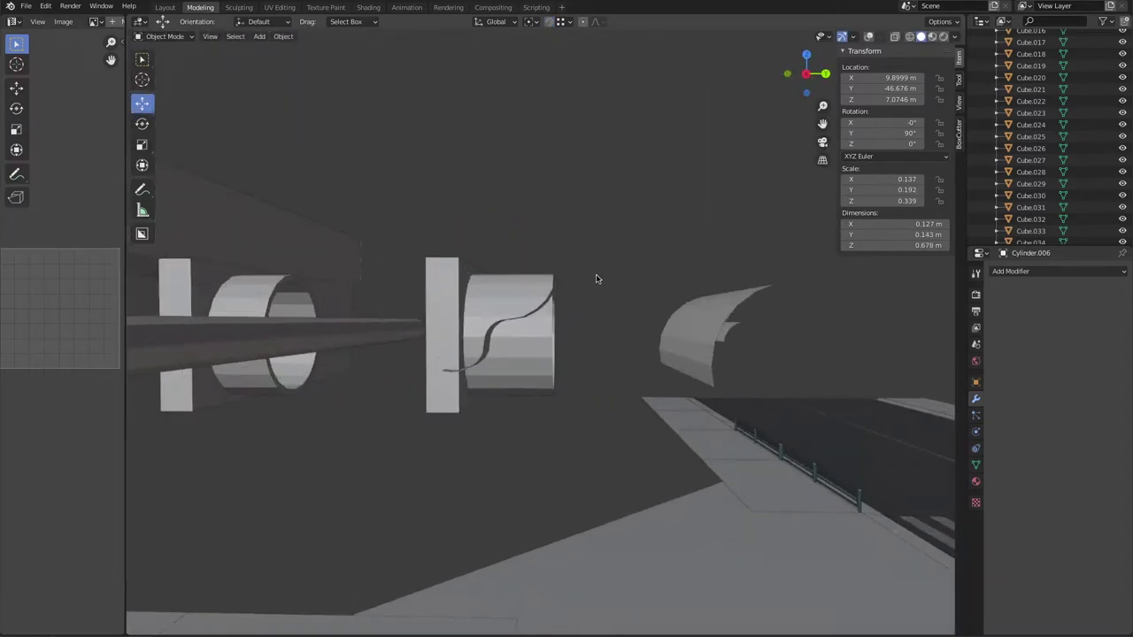
left_click(574, 323)
scroll(614, 250, "down", 3)
Step: Check the cylinder's mesh in Edit Mode, then resize the object to its final size
key("Tab")
scroll(460, 280, "up", 6)
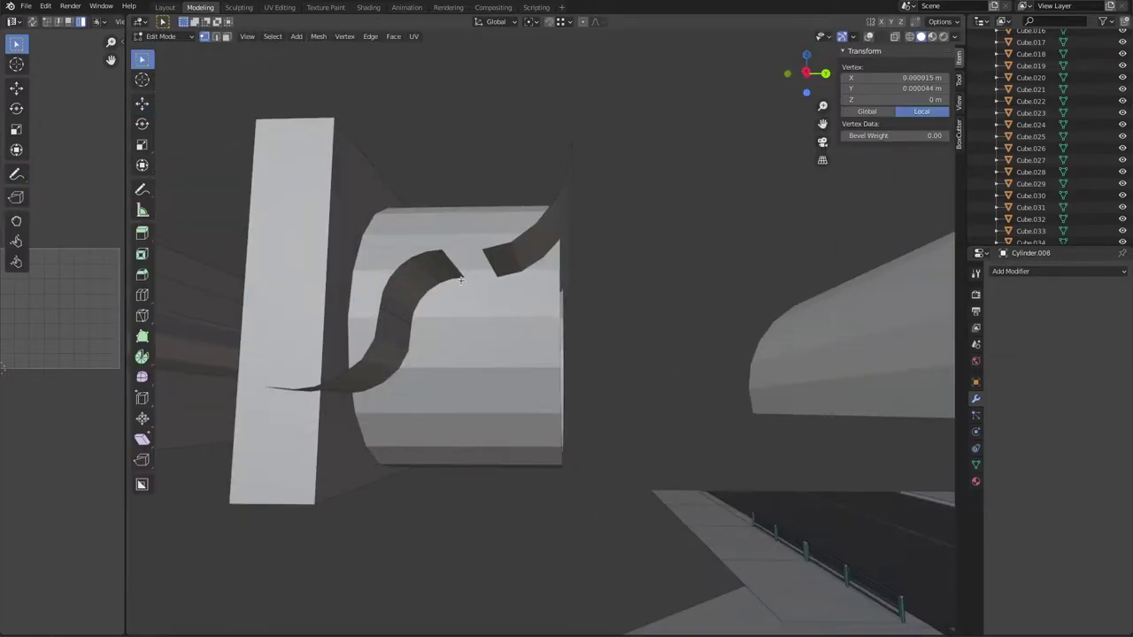
scroll(611, 279, "down", 2)
scroll(627, 292, "up", 2)
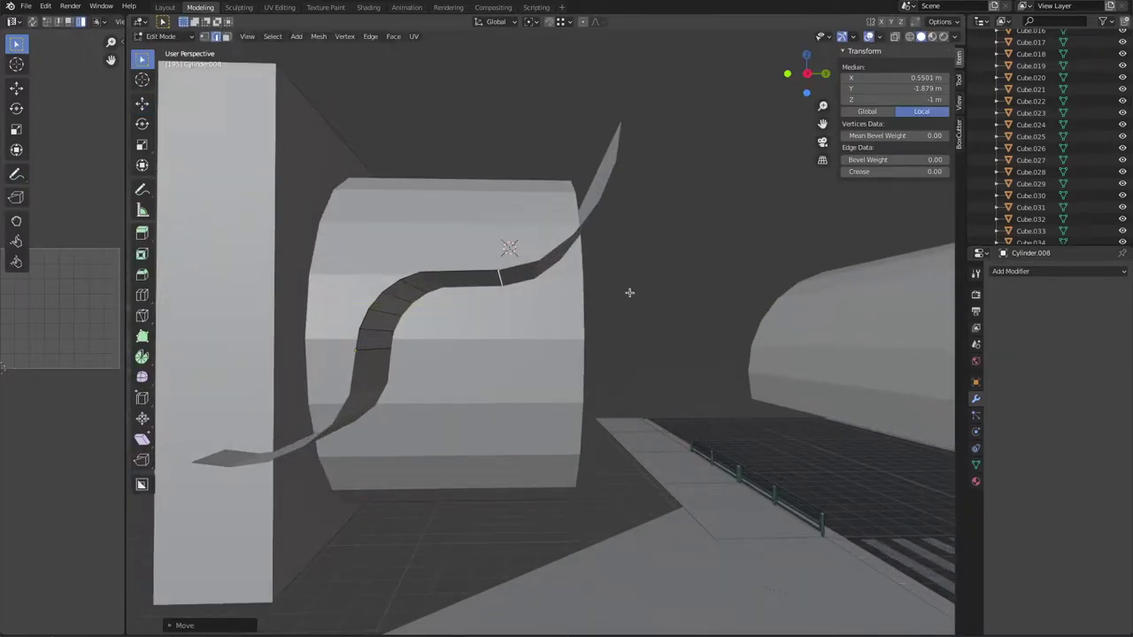
key("Tab")
scroll(628, 292, "down", 4)
scroll(625, 274, "up", 3)
key("s")
left_click(643, 454)
Step: Select and delete the extra visor flap piece
mouse_move(589, 480)
middle_mouse_down()
mouse_move(481, 453)
mouse_move(432, 297)
middle_mouse_up()
left_click(505, 324)
scroll(506, 324, "up", 2)
mouse_move(505, 325)
middle_mouse_down()
mouse_move(635, 227)
mouse_move(569, 316)
mouse_move(602, 232)
mouse_move(620, 338)
mouse_move(481, 283)
mouse_move(738, 329)
mouse_move(465, 354)
middle_mouse_up()
key("Tab")
Step: Toggle X-ray and backface culling to check the copy's face directions
key("Tab")
key("Delete")
Step: Duplicate the curved visor strip and slide the copy along the Y axis
left_click(465, 354)
key("g")
key("y")
left_click(803, 306)
mouse_move(804, 305)
middle_mouse_down()
mouse_move(432, 370)
mouse_move(403, 232)
middle_mouse_up()
scroll(403, 231, "up", 2)
middle_click_drag(354, 354, 820, 428)
key("Tab")
key("alt+z")
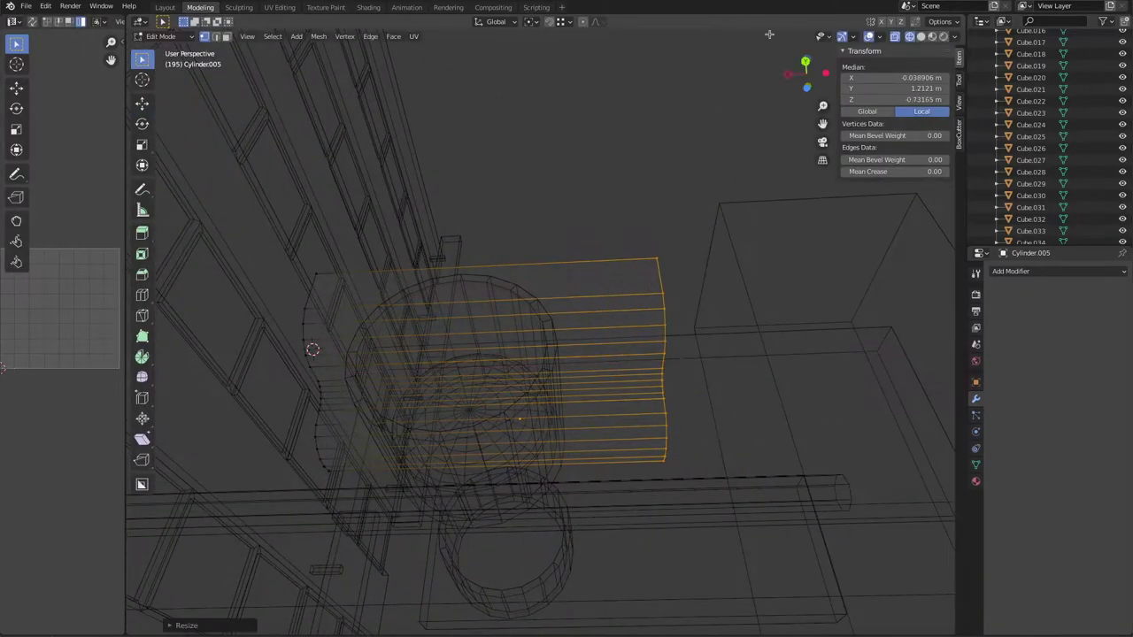
key("alt+z")
left_click(318, 36)
left_click(407, 295)
key("Tab")
middle_click_drag(407, 295, 622, 245)
left_click(954, 36)
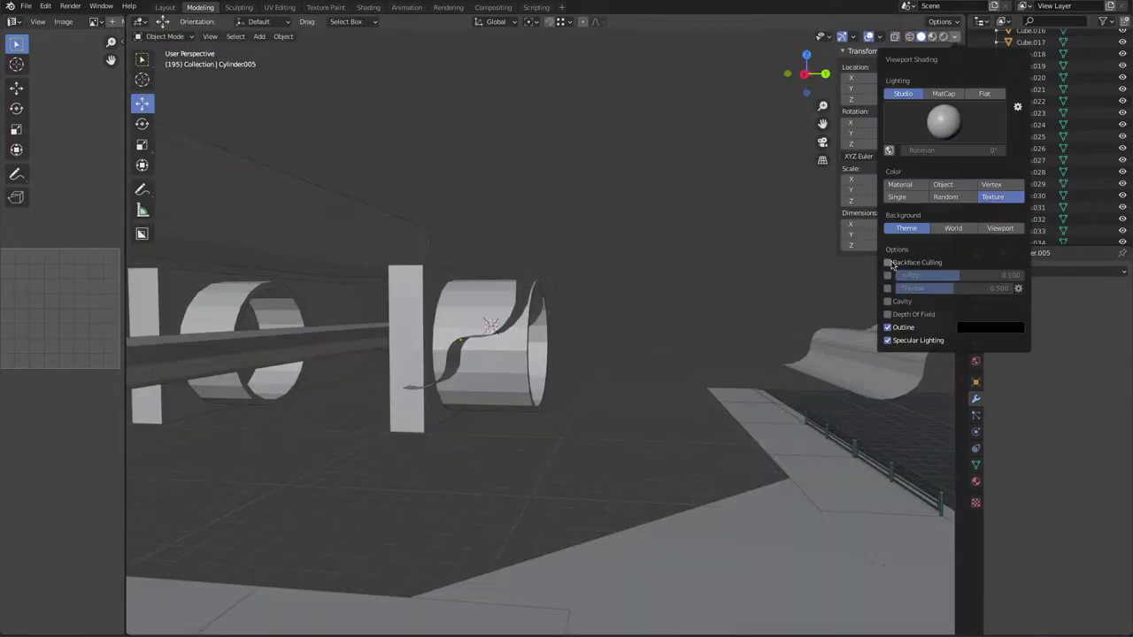
left_click(887, 262)
Step: Flip the normals of the duplicated strip via Mesh > Normals > Flip
key("Tab")
middle_click_drag(620, 354, 531, 265)
left_click(319, 36)
left_click(425, 237)
mouse_move(425, 237)
middle_mouse_down()
mouse_move(468, 253)
mouse_move(519, 236)
middle_mouse_up()
key("Tab")
scroll(518, 237, "down", 2)
Step: Extrude the copy's curved edge outward into a wide hood over the lens housing
left_click(573, 304)
key("Tab")
middle_click_drag(572, 304, 426, 511)
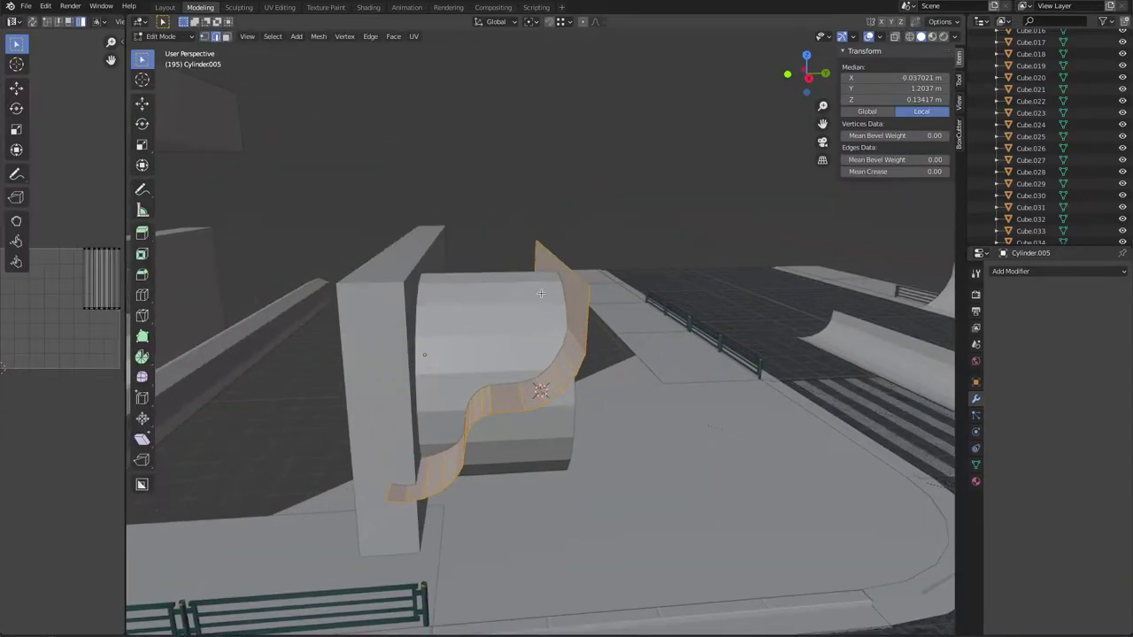
middle_click_drag(394, 380, 531, 354)
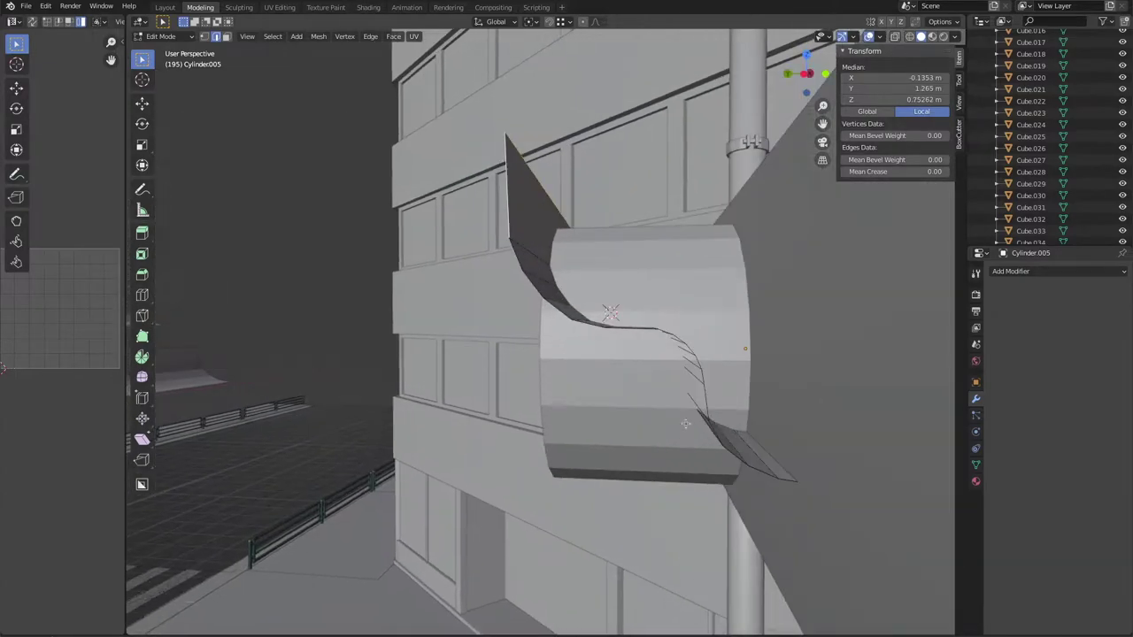
scroll(531, 354, "up", 4)
scroll(531, 354, "down", 4)
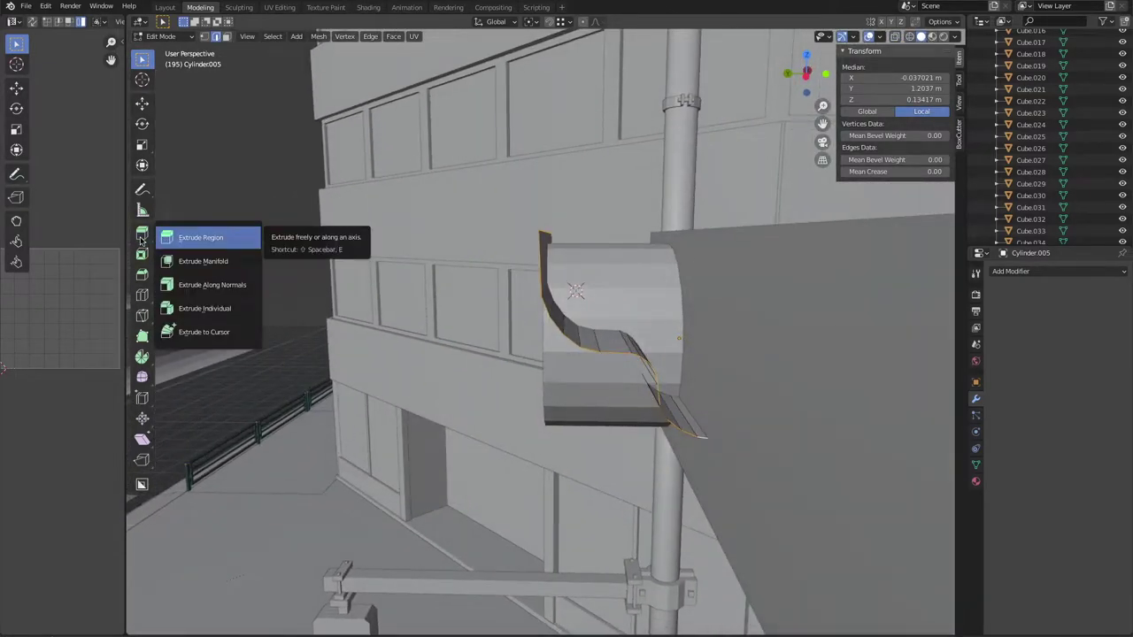
left_click_drag(141, 240, 202, 233)
left_click(142, 59)
mouse_move(189, 120)
middle_mouse_down()
mouse_move(506, 541)
mouse_move(531, 442)
mouse_move(585, 383)
mouse_move(558, 318)
middle_mouse_up()
key("Tab")
Step: Isolate the housing cylinder, add an edge loop, and delete the unwanted faces
key("KP_Divide")
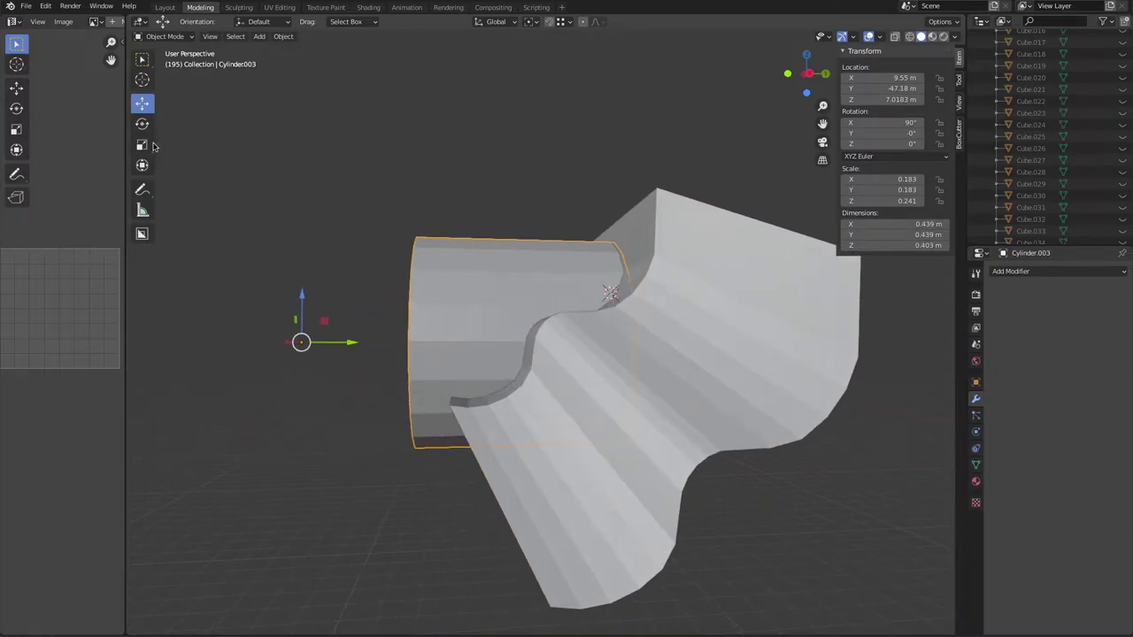
key("Tab")
left_click(142, 295)
left_click_drag(478, 265, 484, 264)
key("x")
left_click(416, 472)
key("Tab")
Step: Raise the remaining ring along Z to reshape the housing rim
mouse_move(440, 488)
middle_mouse_down()
mouse_move(371, 359)
mouse_move(614, 411)
mouse_move(695, 448)
mouse_move(841, 274)
mouse_move(633, 349)
middle_mouse_up()
key("Tab")
key("g")
key("z")
left_click(664, 334)
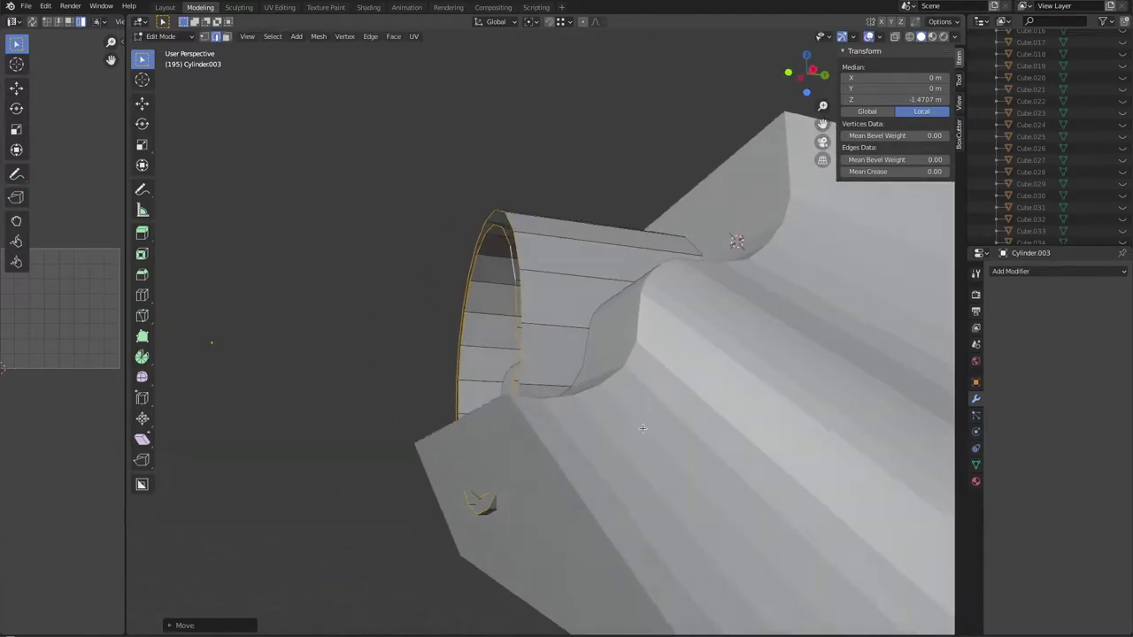
key("g")
key("z")
left_click(690, 319)
middle_click_drag(690, 319, 687, 445)
Step: Shift the rim edges along Z and Y to form the visor's curved edge
key("g")
key("y")
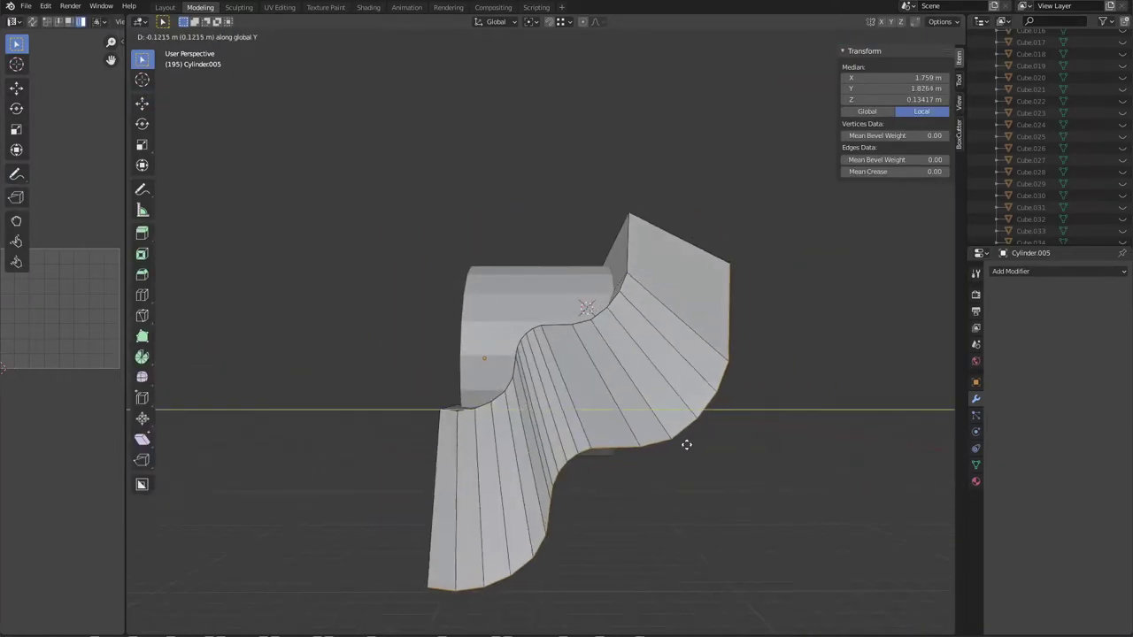
key("z")
left_click(738, 501)
key("Tab")
mouse_move(737, 501)
middle_mouse_down()
mouse_move(682, 374)
mouse_move(741, 354)
middle_mouse_up()
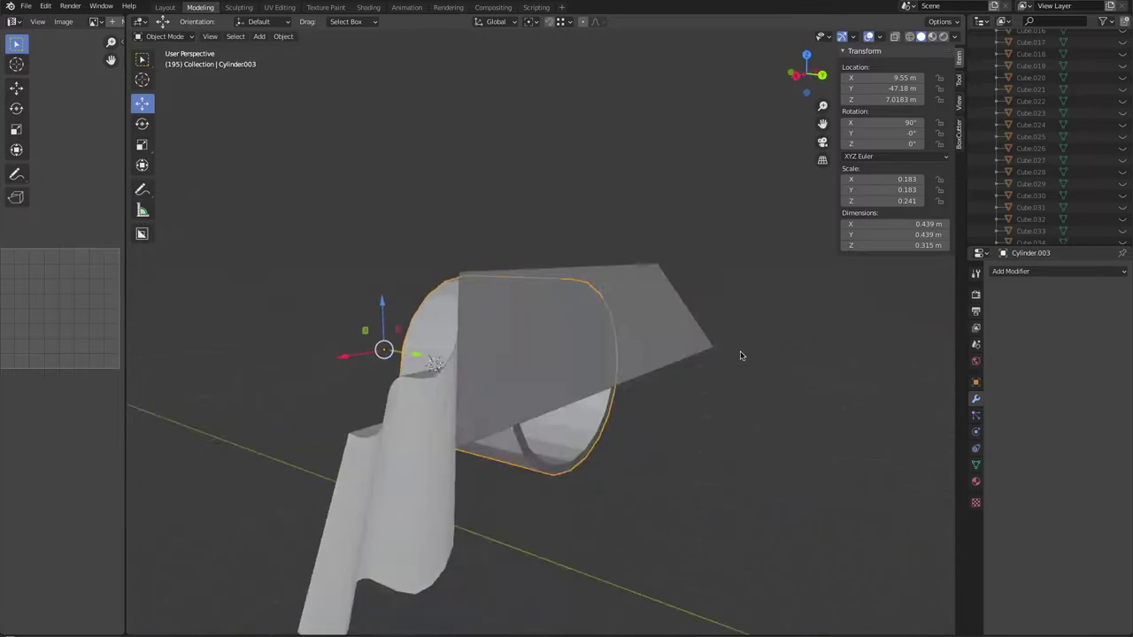
key("Tab")
left_click(652, 359)
key("g")
key("y")
left_click(732, 382)
key("Tab")
Step: Give the housing a Boolean modifier with the hood as cutter, then leave local view
left_click(739, 350)
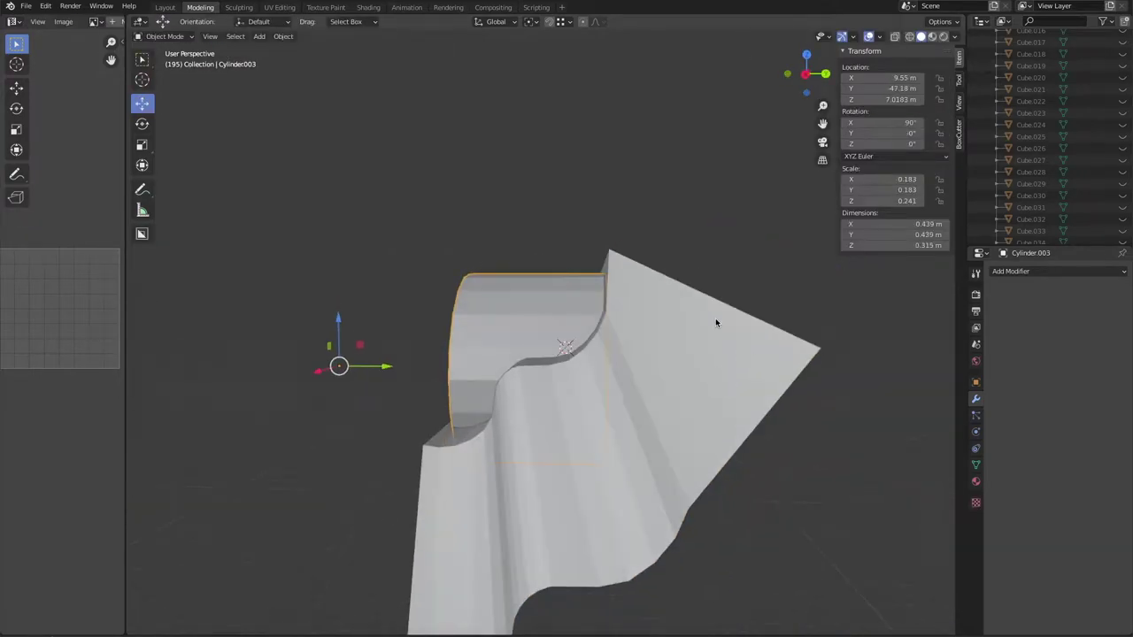
left_click(1058, 271)
left_click(965, 312)
middle_click_drag(885, 425, 818, 470)
left_click(1094, 292)
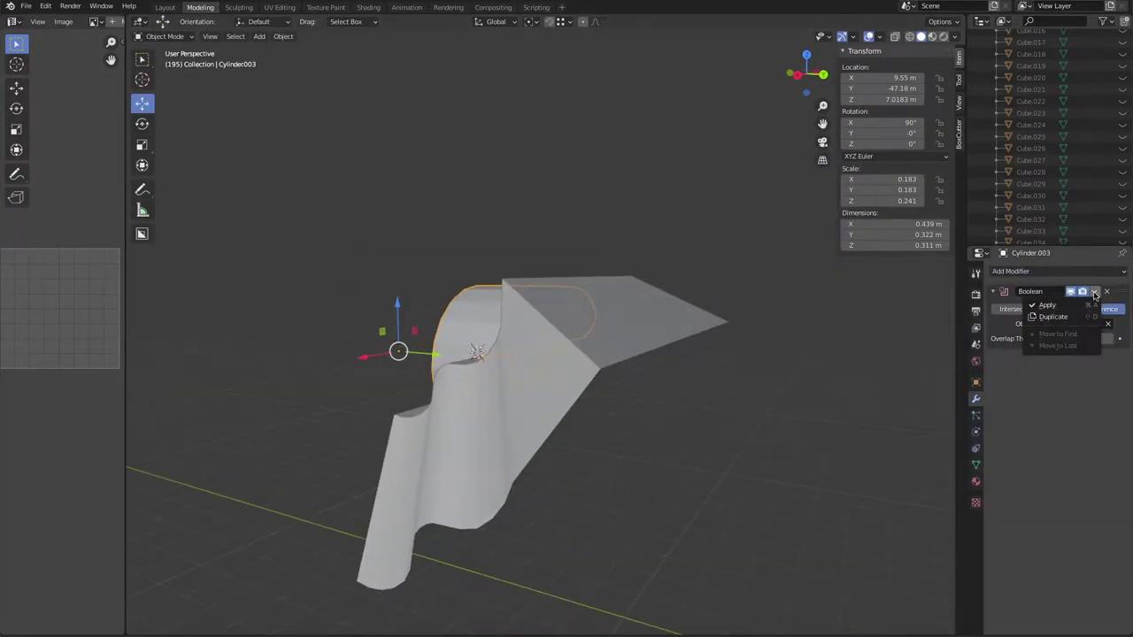
key("KP_Divide")
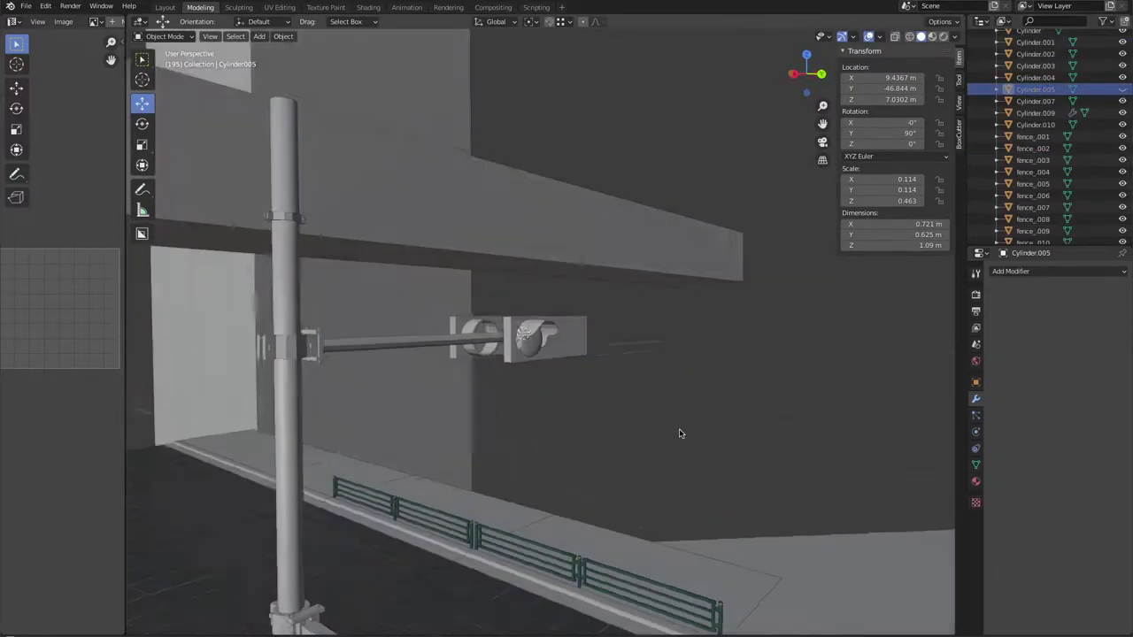
Step: Duplicate a signal lens along X so the box holds three lenses
mouse_move(679, 428)
middle_mouse_down()
mouse_move(708, 378)
mouse_move(571, 410)
middle_mouse_up()
mouse_move(736, 302)
middle_mouse_down()
mouse_move(625, 407)
mouse_move(571, 399)
mouse_move(388, 318)
middle_mouse_up()
scroll(625, 407, "down", 5)
scroll(387, 318, "up", 5)
left_click(388, 318)
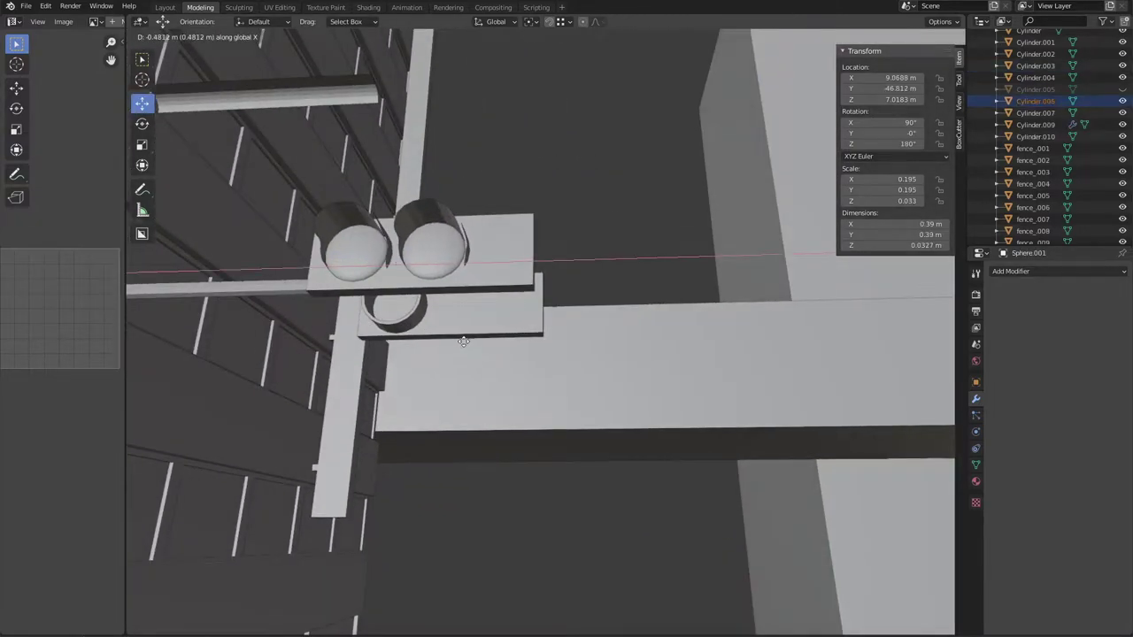
key("shift+d")
key("x")
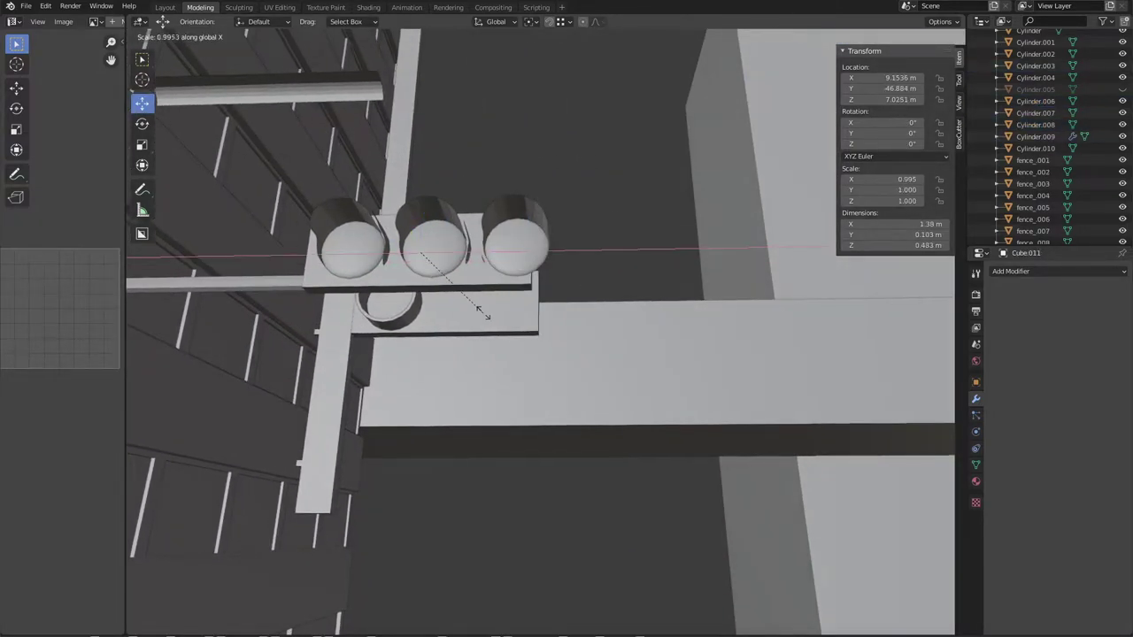
left_click(504, 316)
Step: Apply rotation and scale to the visor half, mirror a copy across X, and duplicate it along X
middle_click_drag(504, 316, 655, 292)
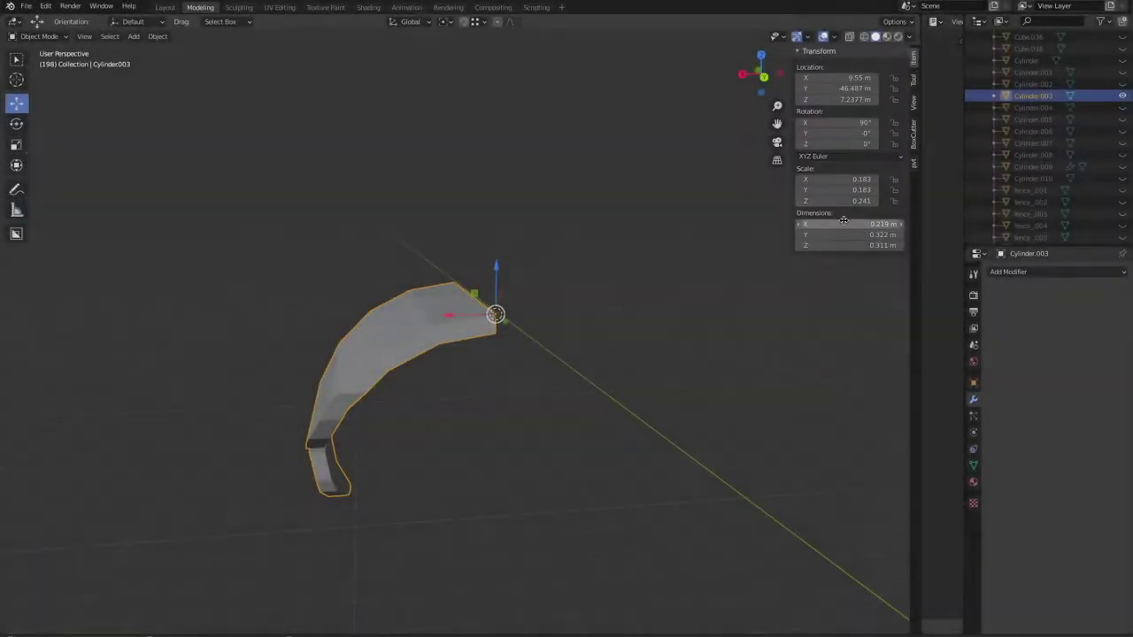
key("ctrl+a")
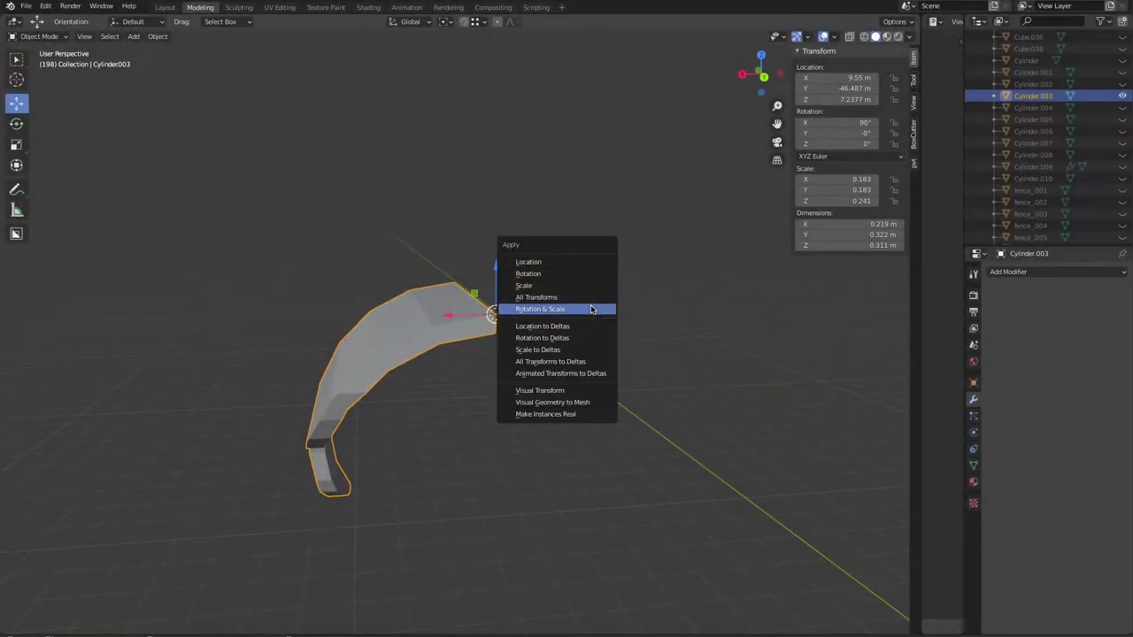
left_click(539, 304)
left_click(158, 37)
key("shift+d")
key("ctrl+m")
key("x")
key("Return")
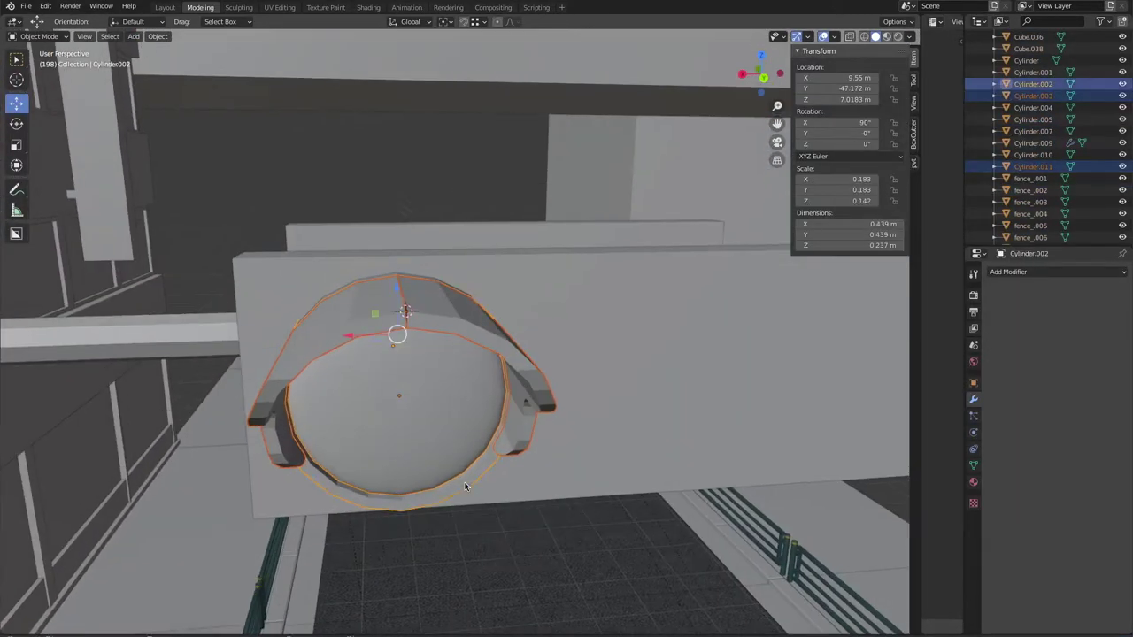
key("shift+d")
key("x")
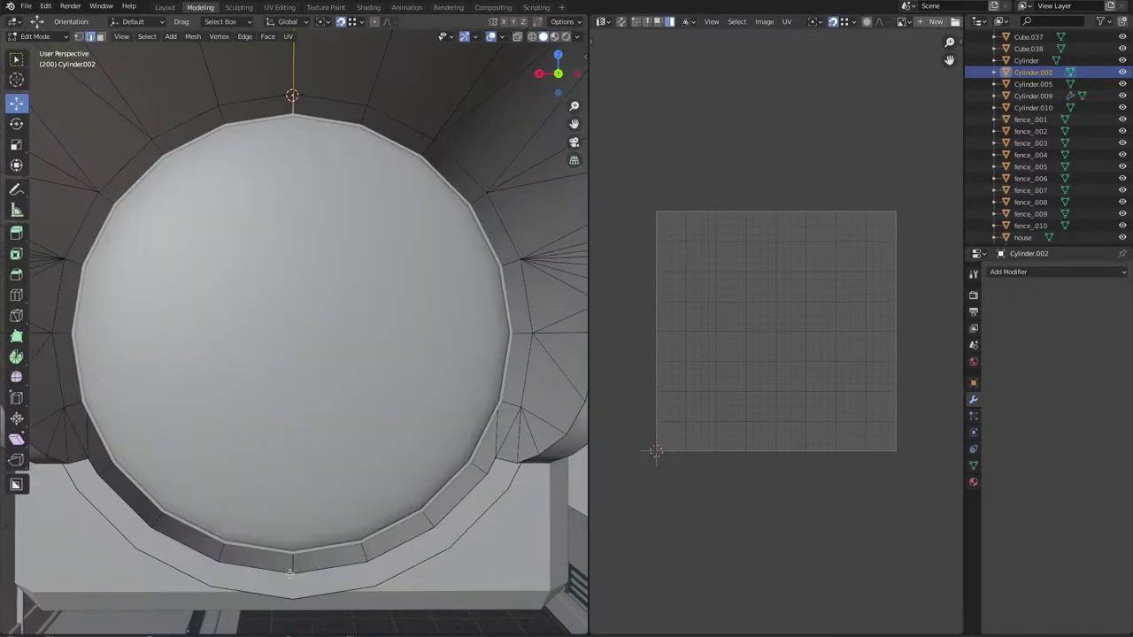
Step: Inspect the arch and select all faces of the visor mesh
scroll(286, 577, "down", 5)
middle_click_drag(286, 577, 386, 315)
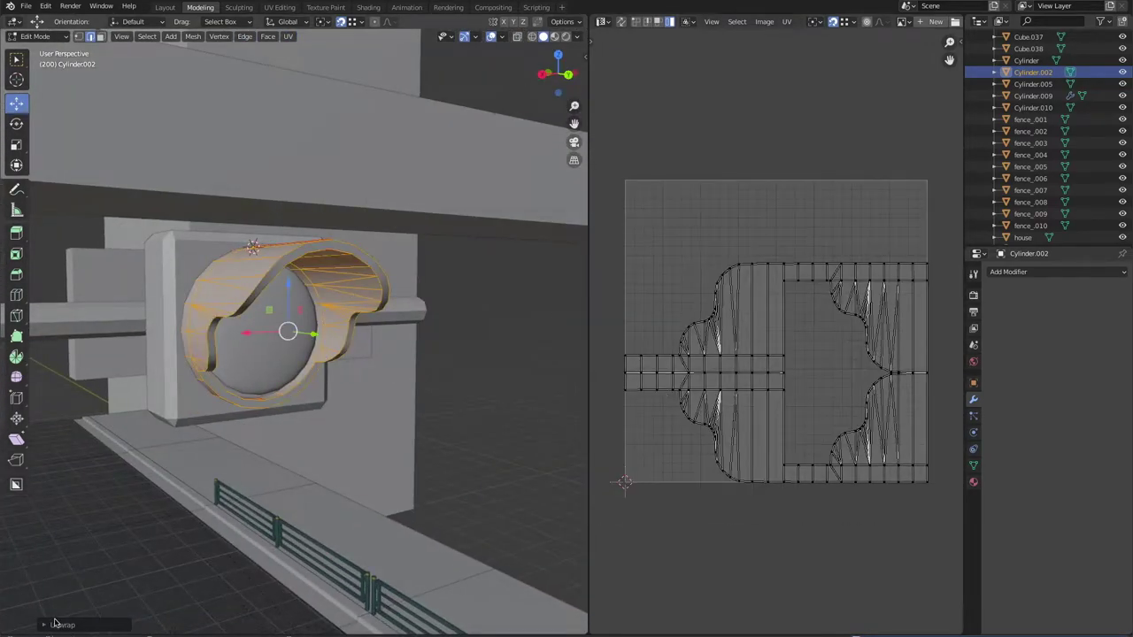
left_click_drag(129, 623, 154, 623)
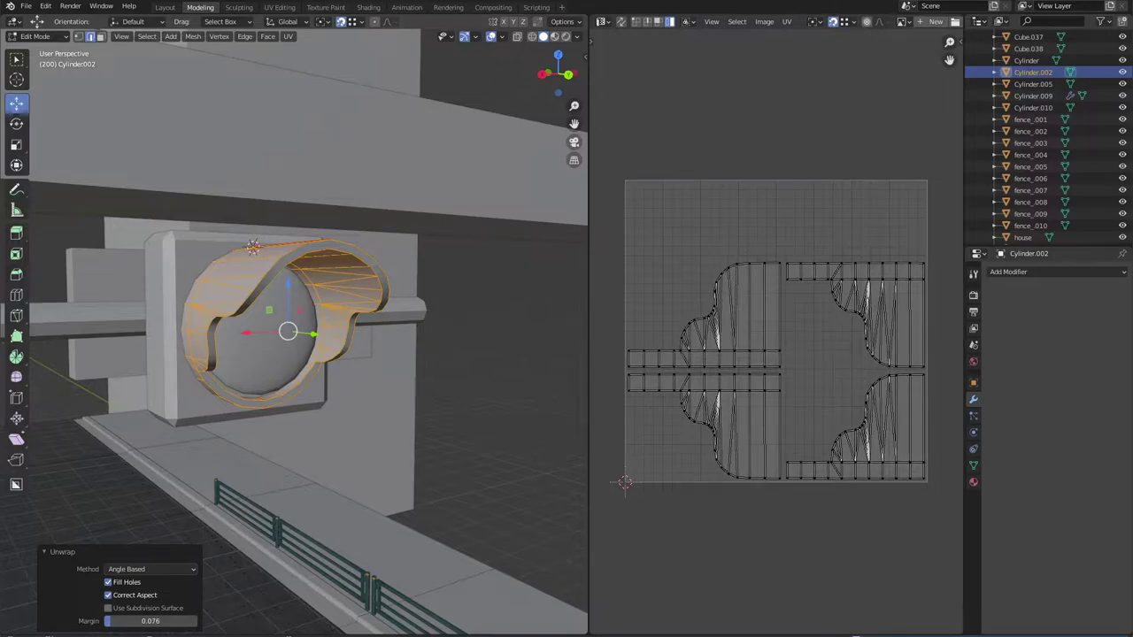
scroll(775, 332, "up", 4)
scroll(774, 332, "down", 2)
scroll(774, 332, "down", 2)
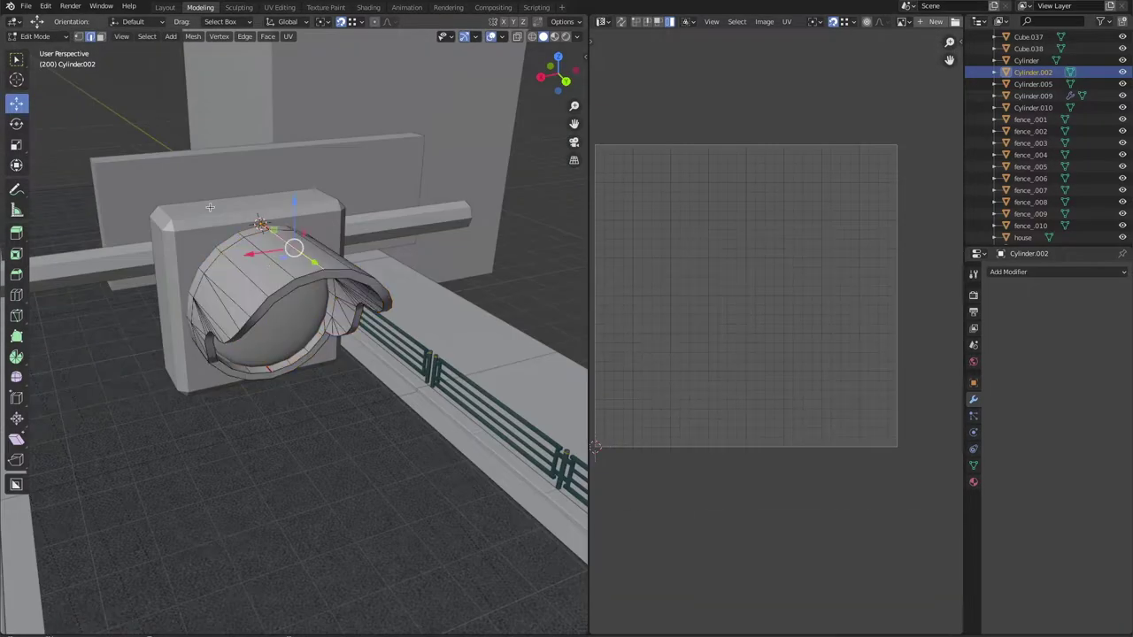
key("a")
mouse_move(575, 336)
middle_mouse_down()
mouse_move(486, 296)
mouse_move(531, 296)
middle_mouse_up()
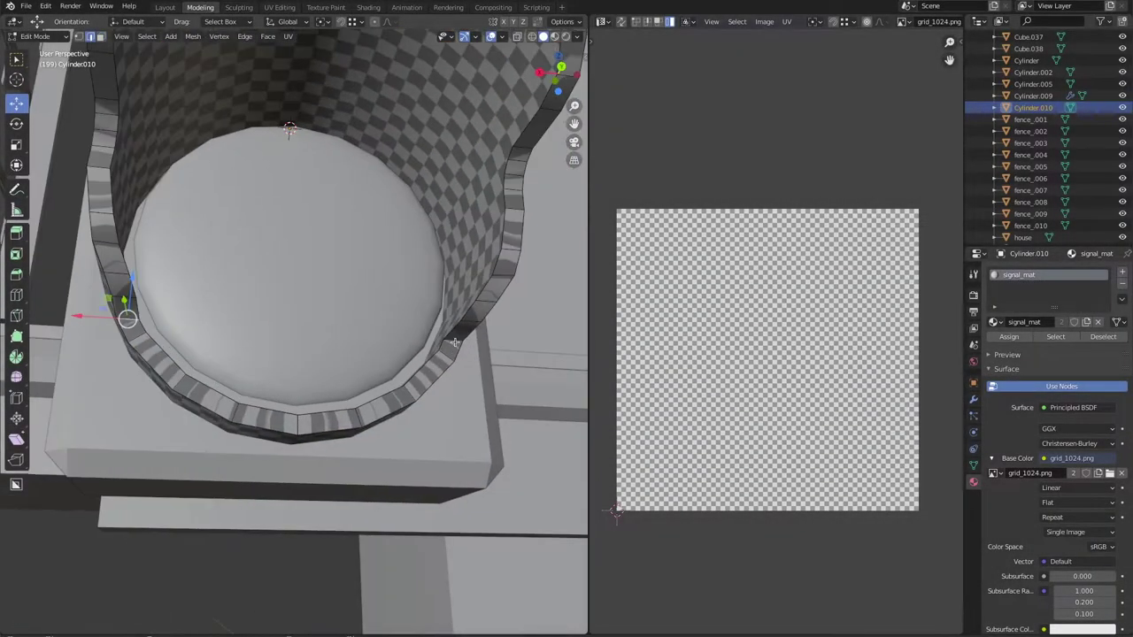
mouse_move(454, 342)
middle_mouse_down()
mouse_move(301, 354)
mouse_move(347, 356)
middle_mouse_up()
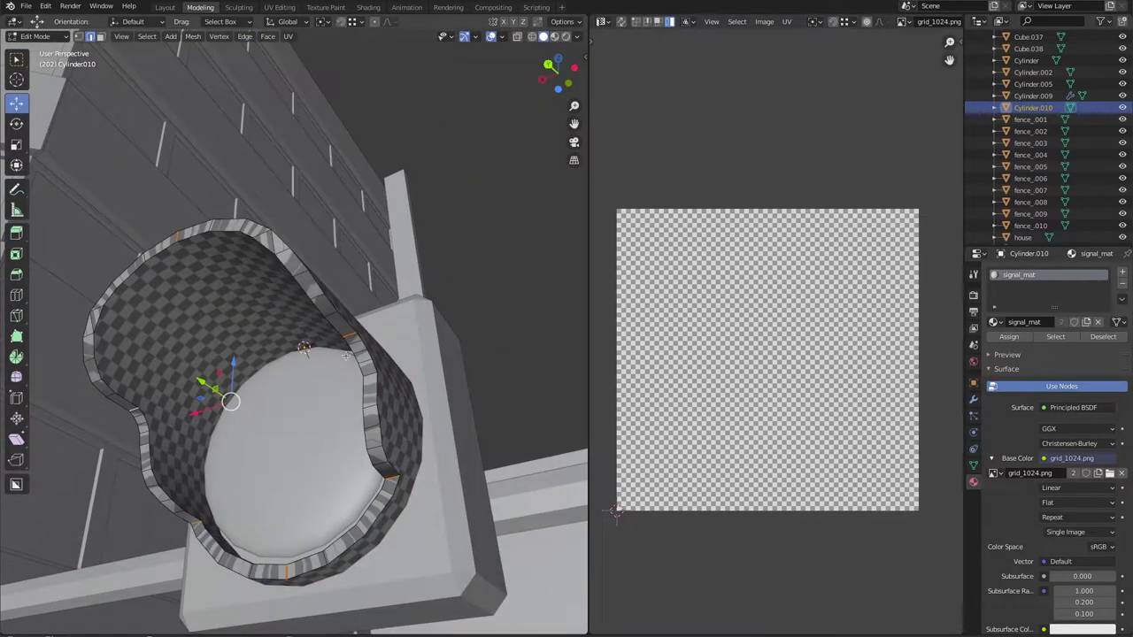
key("a")
Step: Unwrap the visor and scale all its UV islands down to fit the grid texture
key("u")
left_click(319, 90)
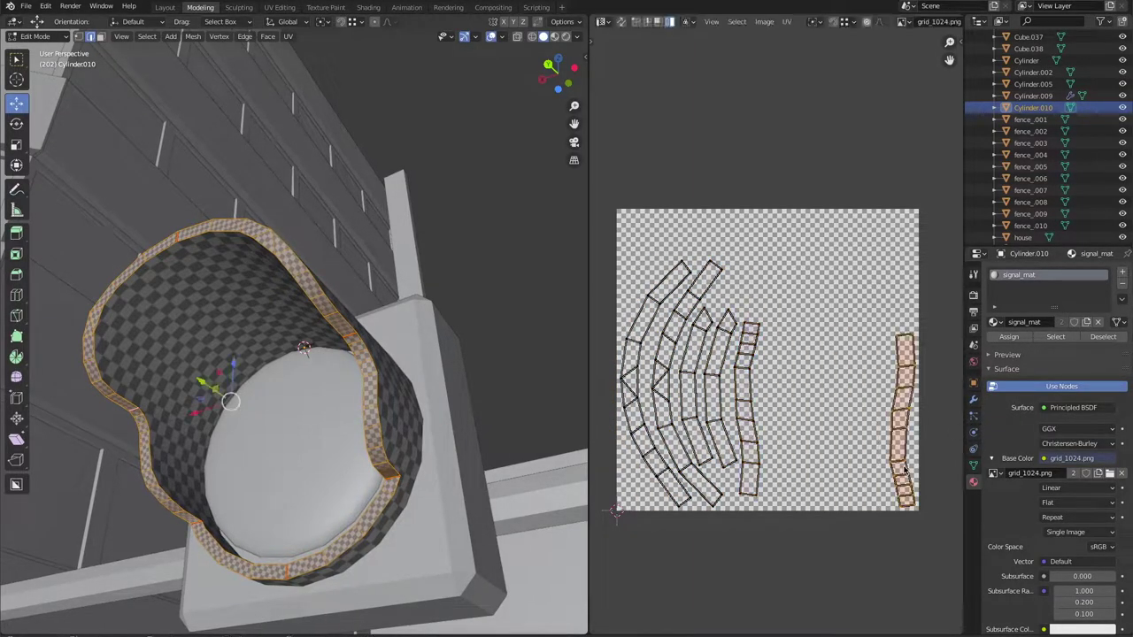
key("a")
key("s")
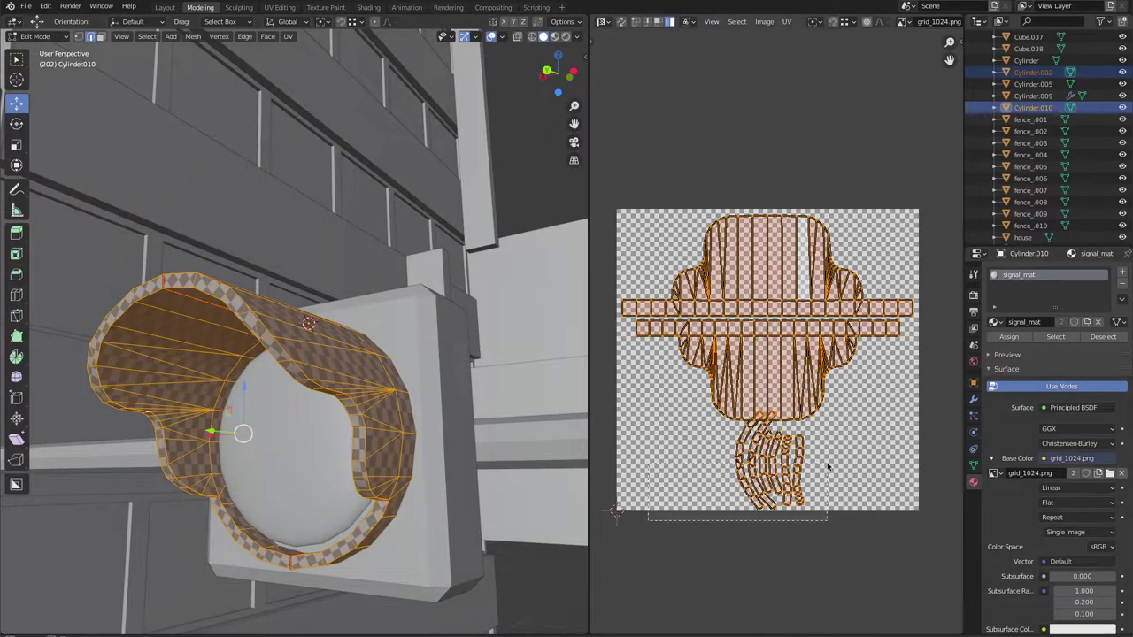
Step: Box-select the small curved UV strips, move them to the upper left, and align an edge row
left_click_drag(827, 466, 828, 520)
key("g")
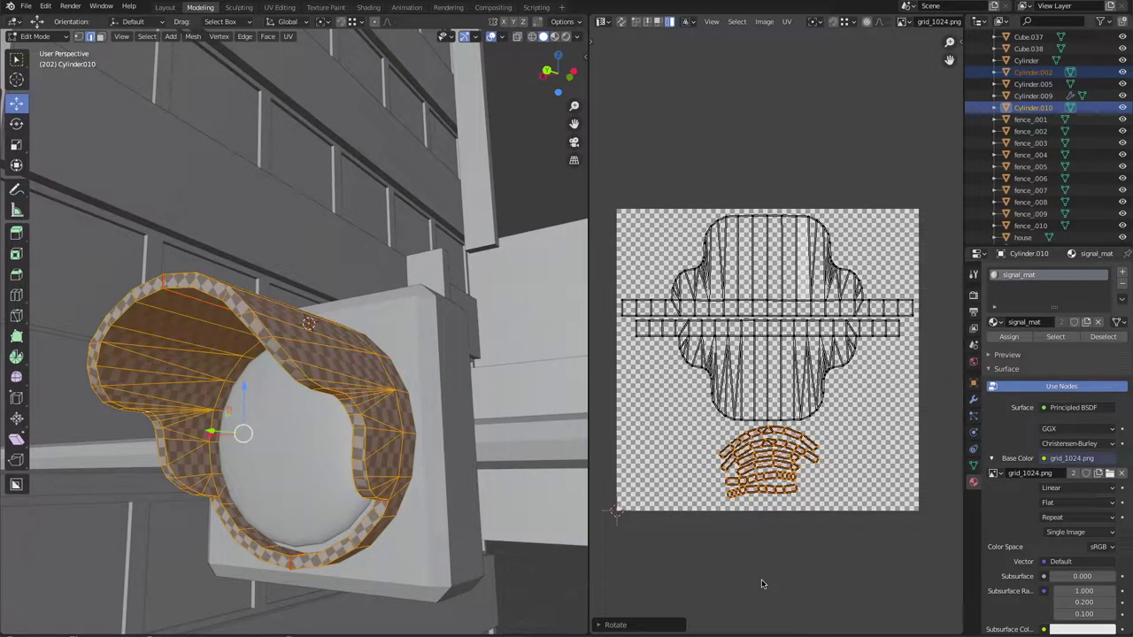
key("g")
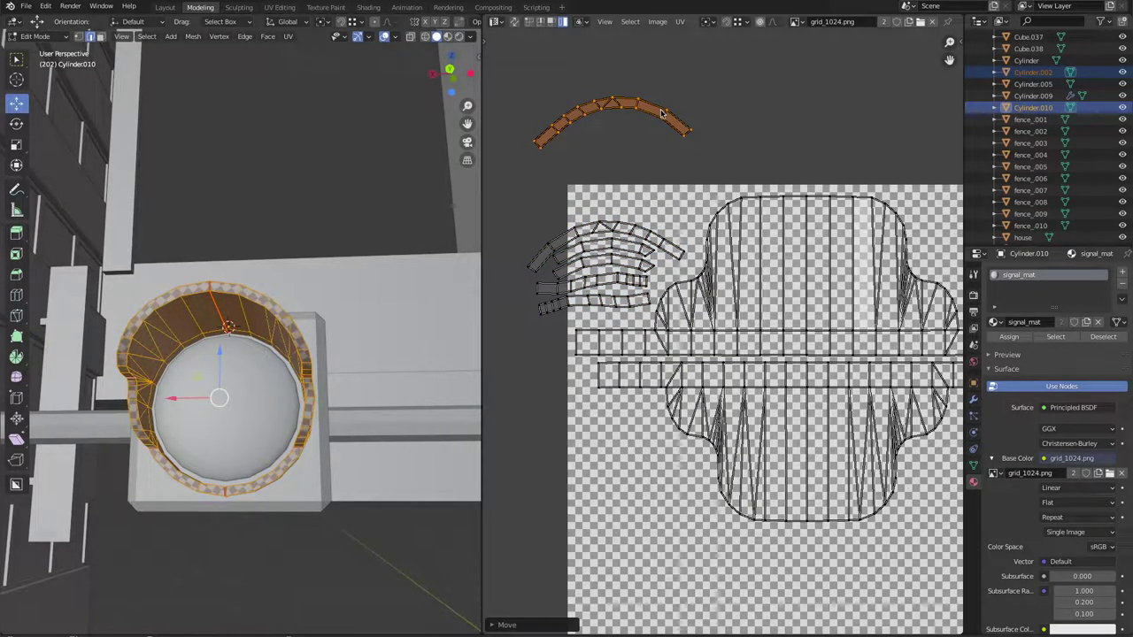
right_click(682, 164)
left_click(683, 168)
key("g")
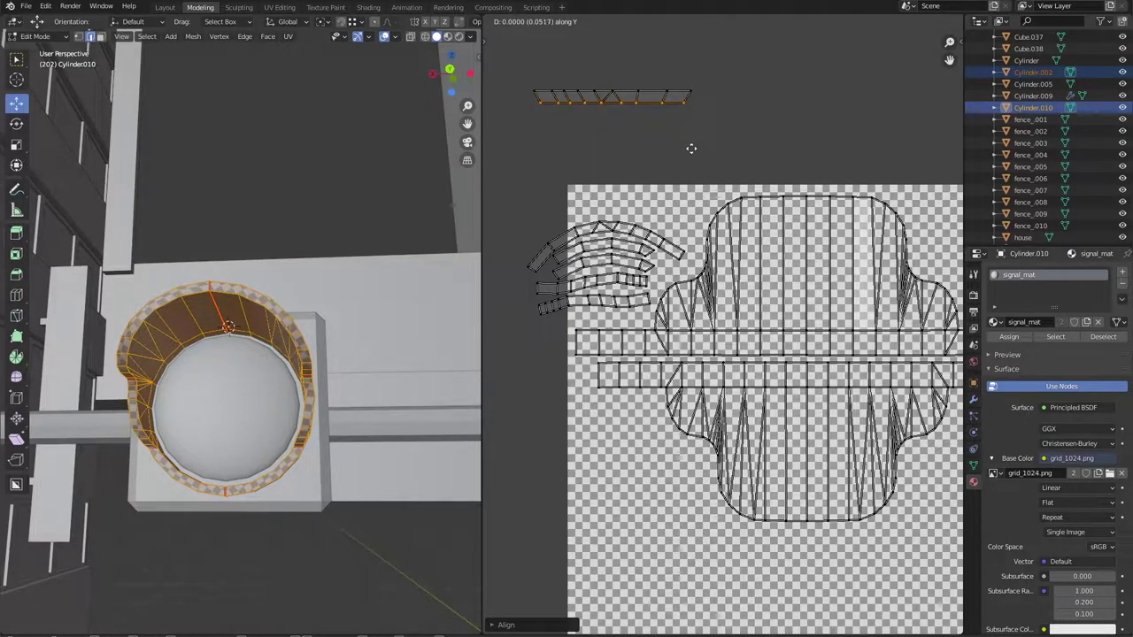
Step: Straighten the left strip's curved and bottom vertex rows with UV Align
right_click(670, 140)
left_click(693, 193)
right_click(548, 146)
left_click(649, 195)
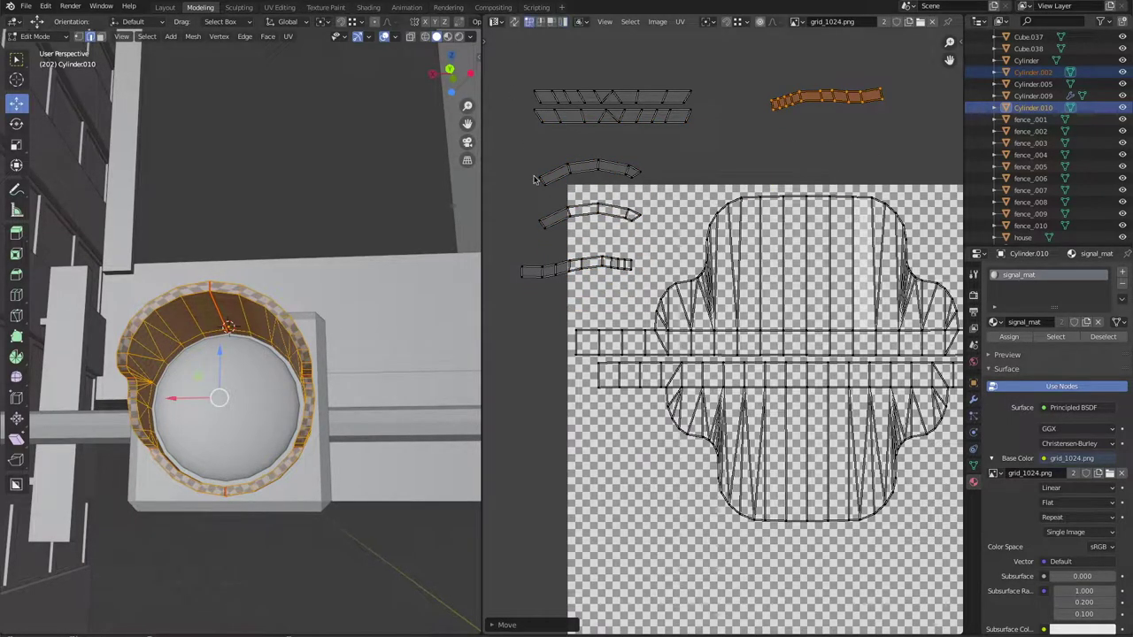
left_click_drag(534, 179, 646, 188)
right_click(602, 165)
left_click(601, 164)
Step: Straighten the remaining curved rows, including the top-right strip's edge row
right_click(668, 200)
left_click(668, 200)
right_click(624, 213)
left_click(637, 210)
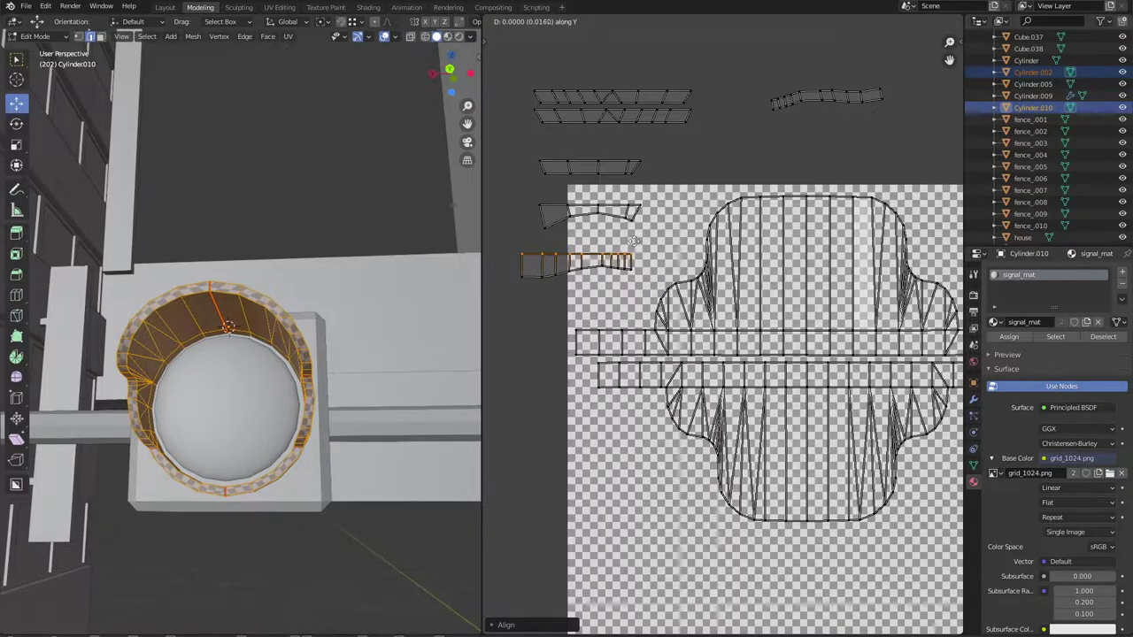
right_click(847, 98)
left_click(859, 142)
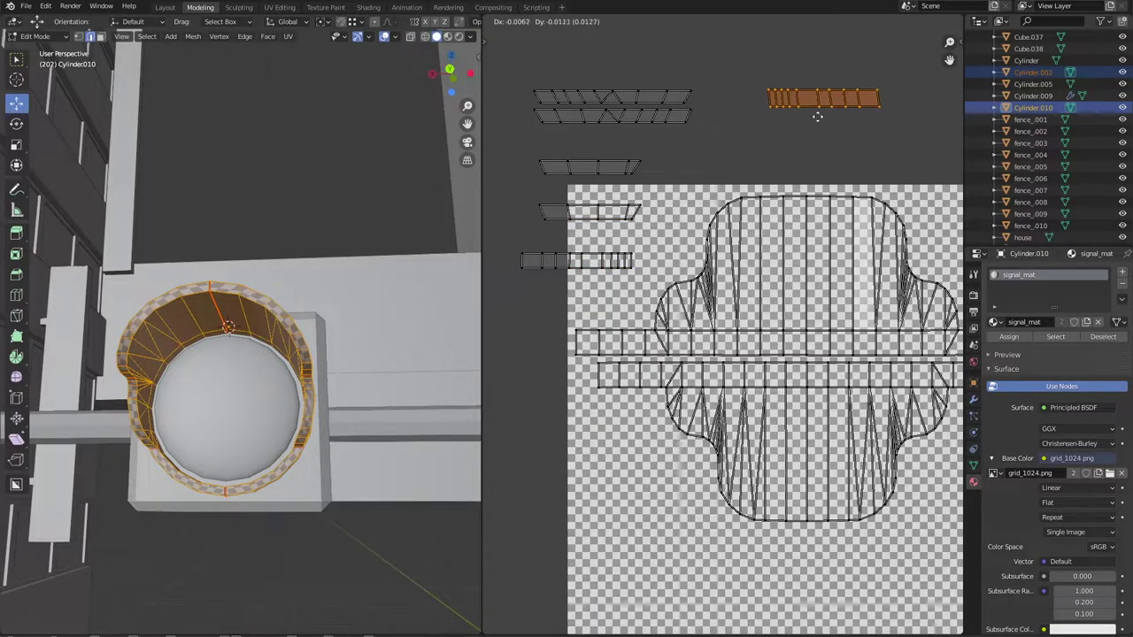
Step: Move the straightened strip and the small third strip beside the others
scroll(420, 306, "up", 2)
key("g")
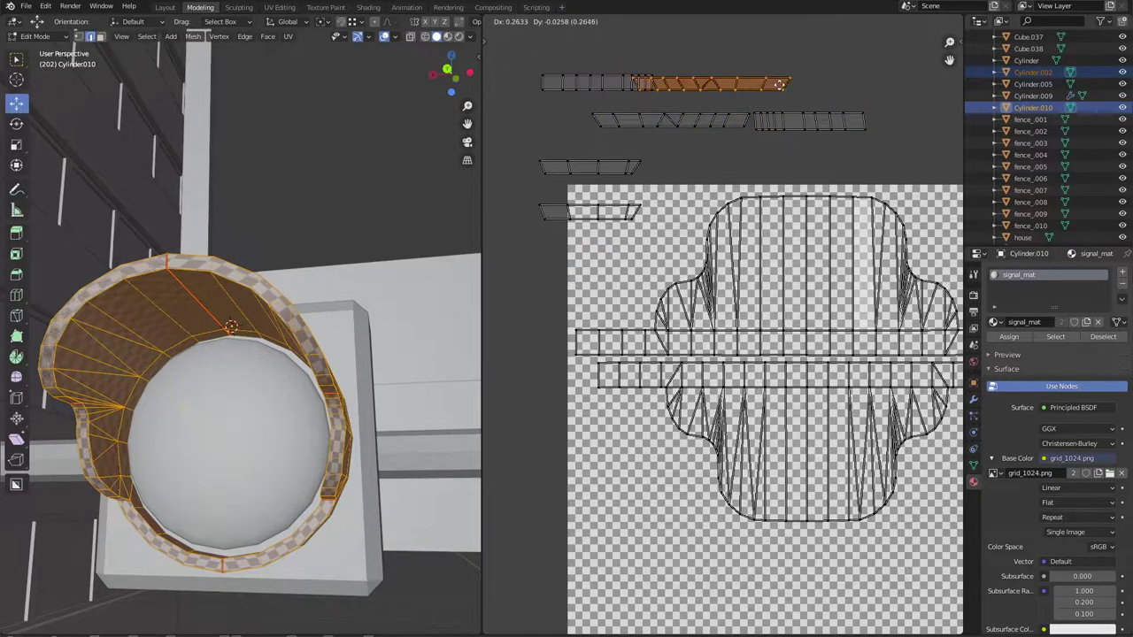
scroll(744, 101, "up", 2)
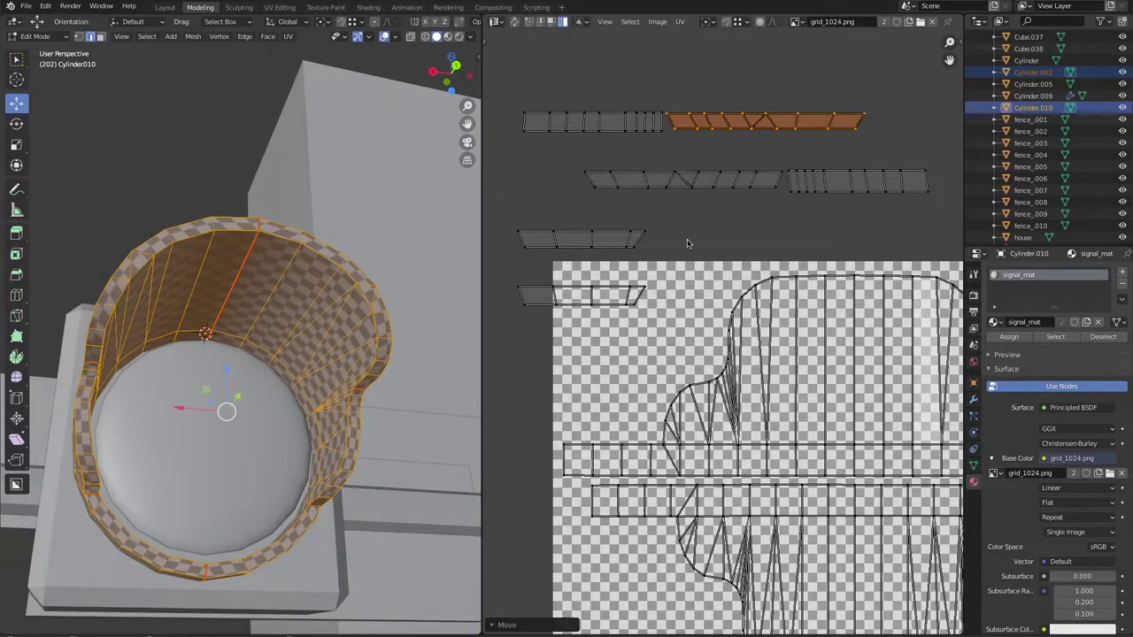
scroll(687, 236, "down", 2)
left_click(624, 275)
key("g")
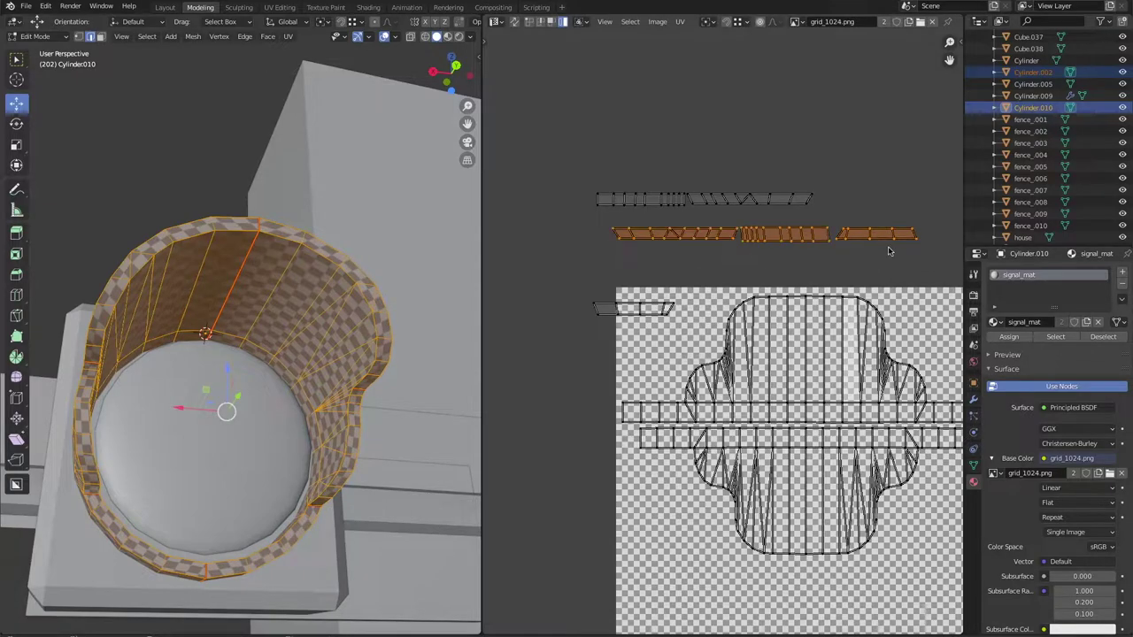
Step: Narrow the right UV island along X and lower it
left_click(869, 238)
key("n")
key("n")
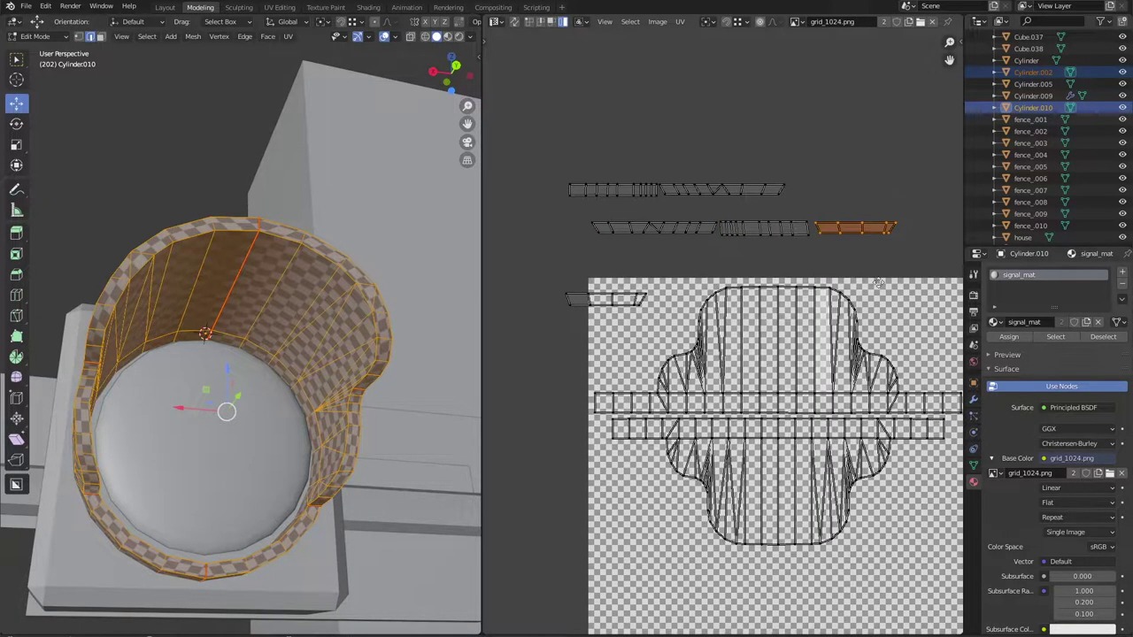
key("s")
key("x")
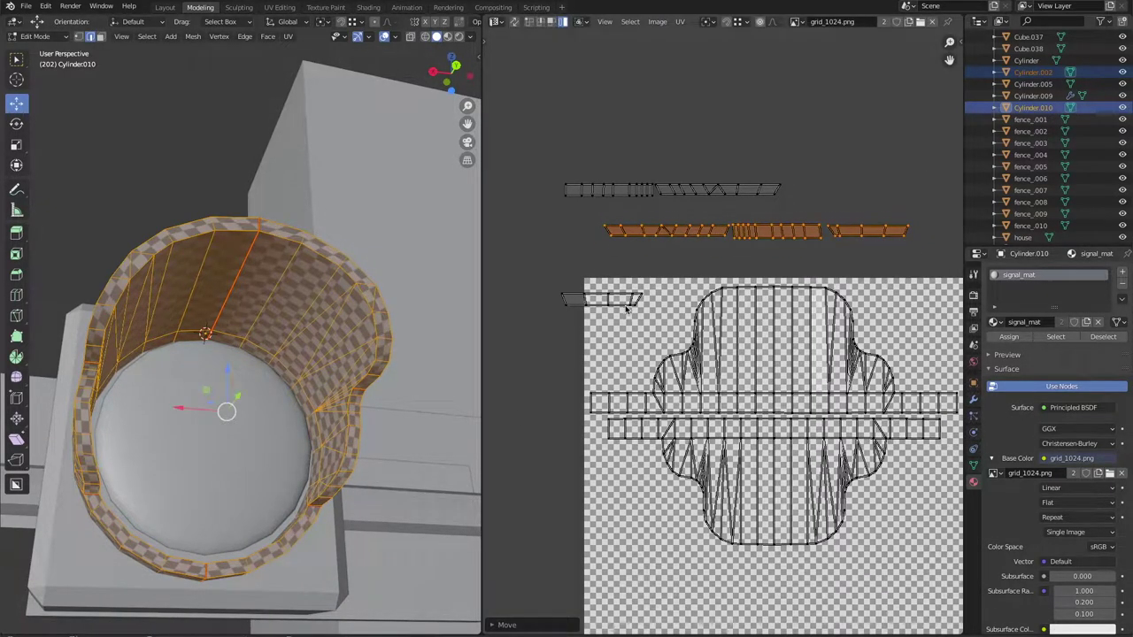
left_click(775, 191)
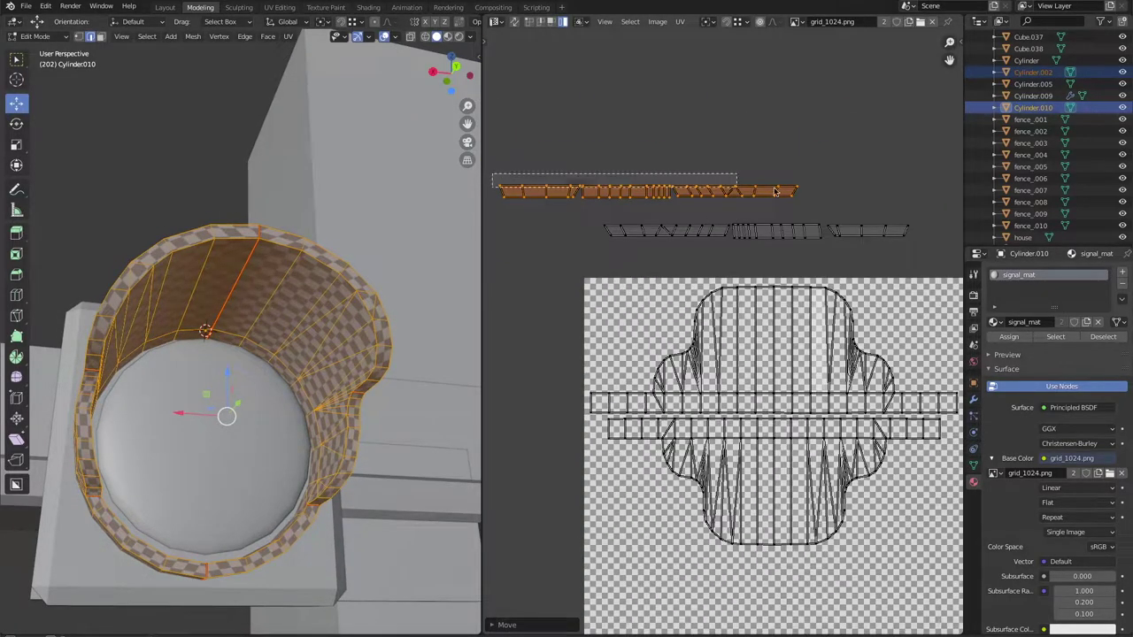
Step: Select the lower row of strips and move them into place
key("shift+w")
left_click_drag(570, 211, 915, 235)
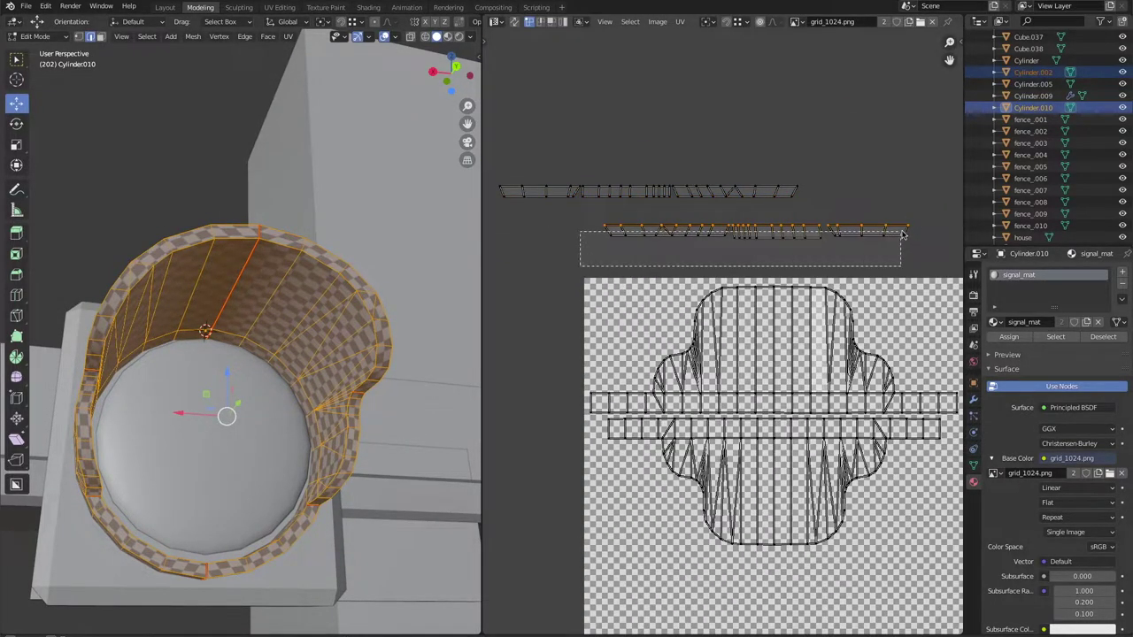
scroll(903, 234, "up", 3)
left_click(639, 182)
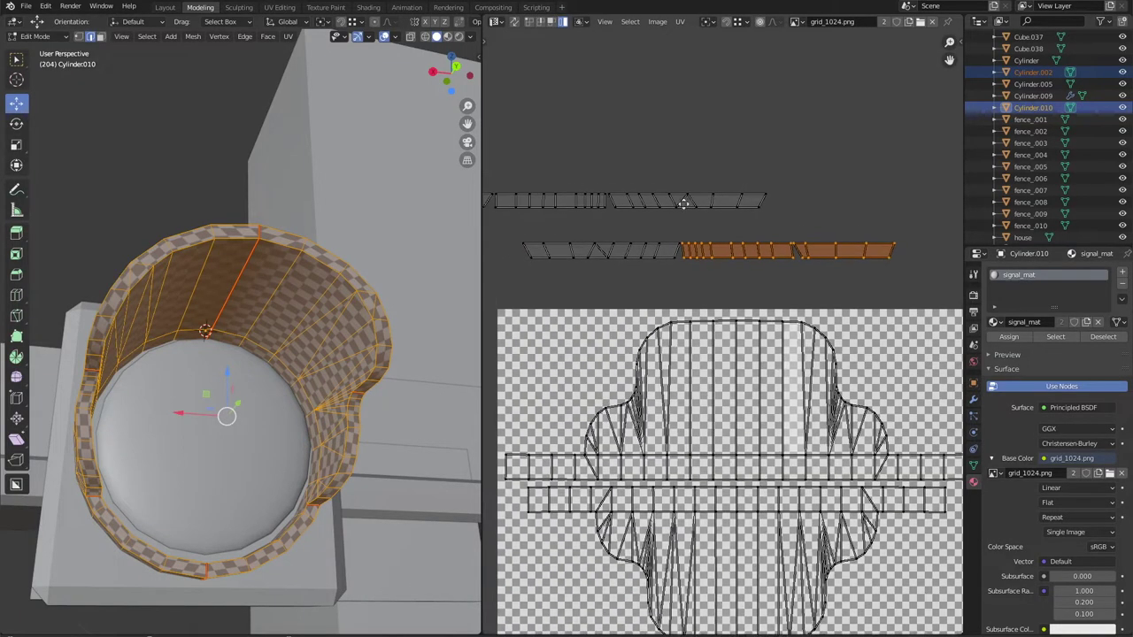
scroll(742, 198, "down", 2)
scroll(741, 199, "up", 2)
scroll(607, 246, "down", 2)
key("g")
scroll(769, 296, "up", 2)
scroll(715, 303, "down", 2)
left_click(715, 303)
Step: Align the selected strip straight, move it down onto the texture, and shrink its height
scroll(675, 236, "down", 1)
right_click(619, 233)
left_click(601, 233)
scroll(705, 223, "down", 1)
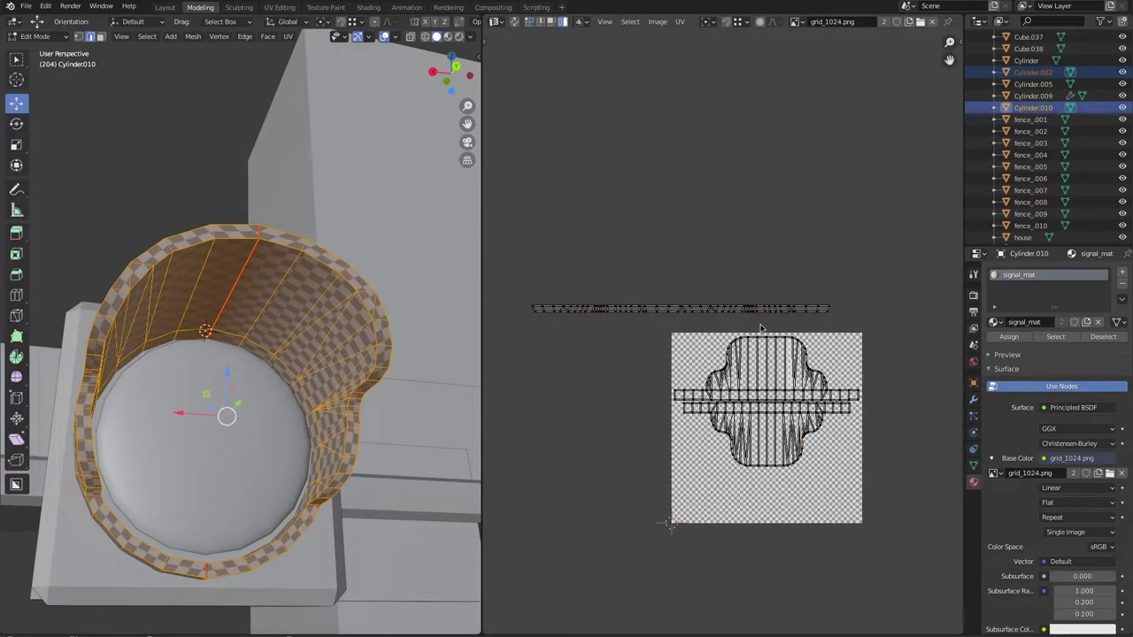
scroll(722, 329, "up", 2)
key("g")
scroll(807, 263, "down", 1)
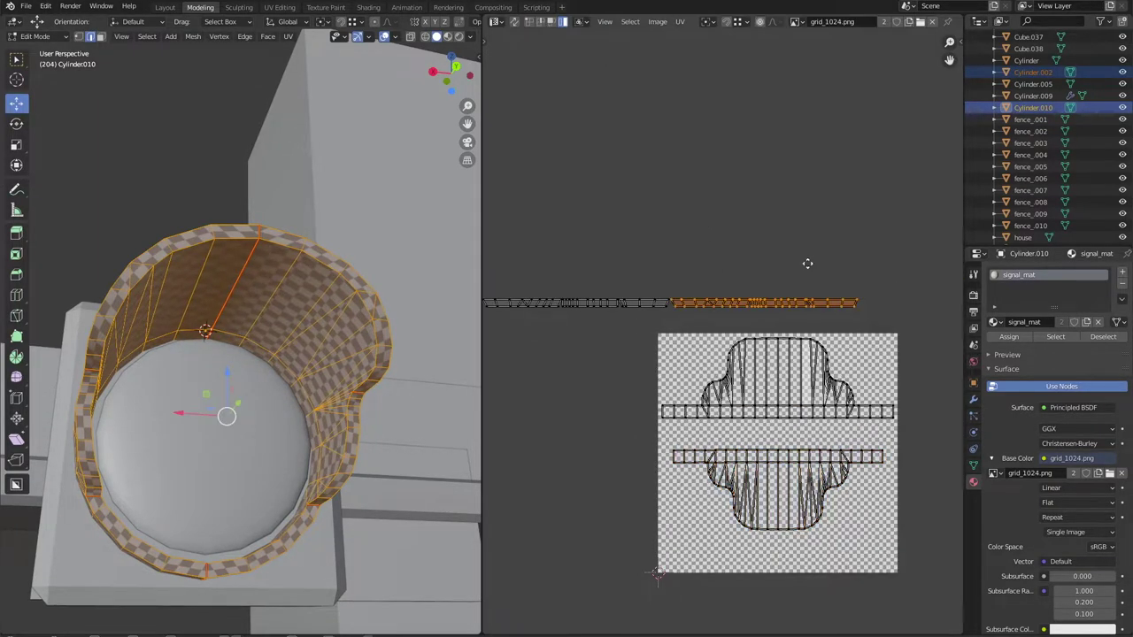
left_click(637, 255)
scroll(612, 270, "down", 1)
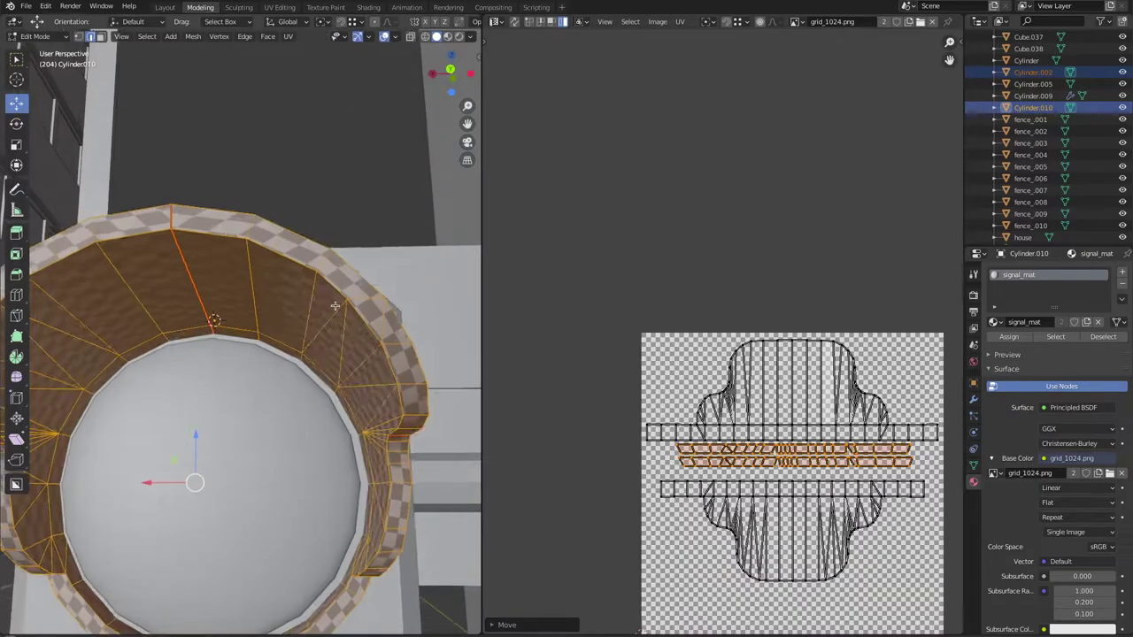
scroll(839, 420, "up", 4)
key("s")
left_click(813, 429)
Step: Slide the bottom UV island along Y, widen the 3D view, and return to Object Mode
middle_click_drag(265, 398, 221, 371)
scroll(726, 424, "down", 3)
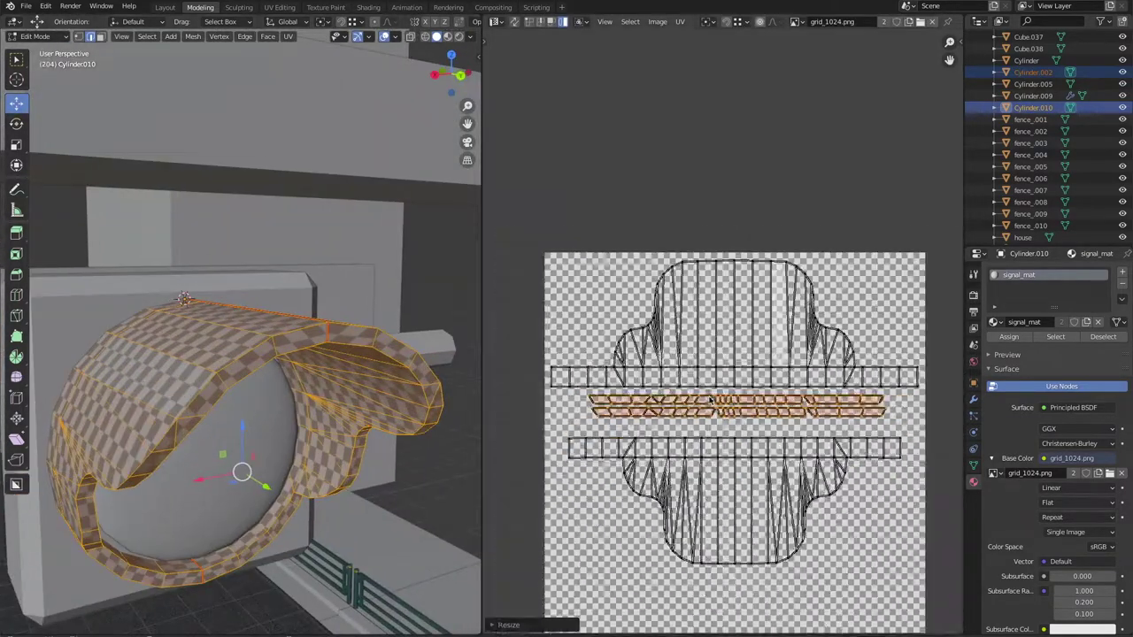
scroll(761, 496, "up", 3)
left_click(761, 496)
key("g")
key("y")
left_click(761, 432)
scroll(265, 398, "down", 3)
left_click_drag(482, 354, 656, 354)
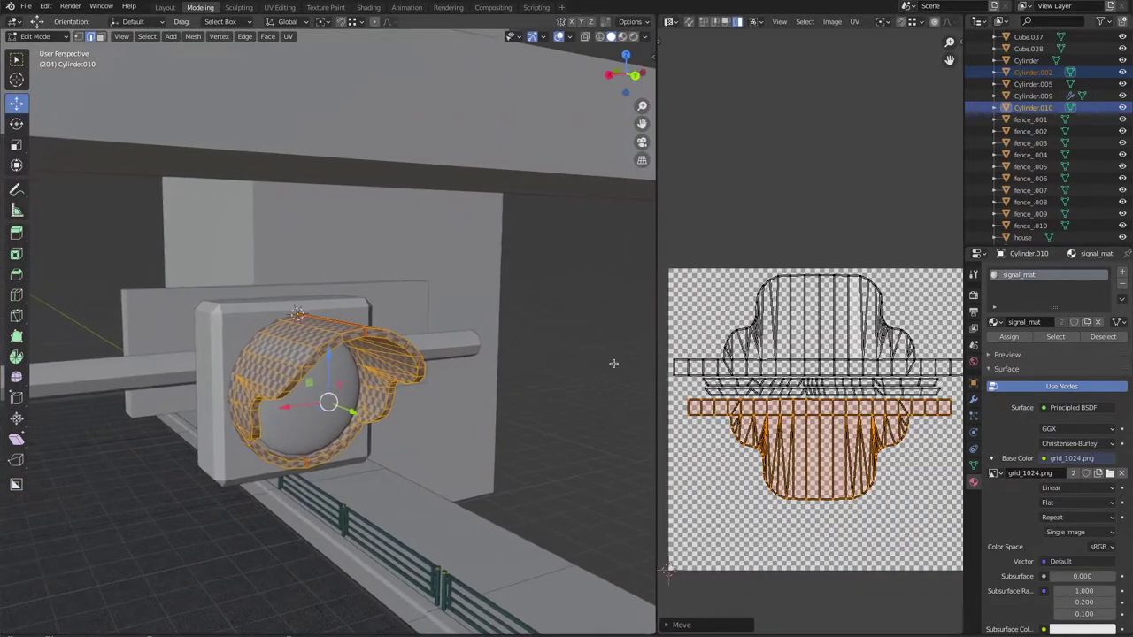
key("Tab")
scroll(558, 412, "down", 2)
scroll(511, 384, "down", 2)
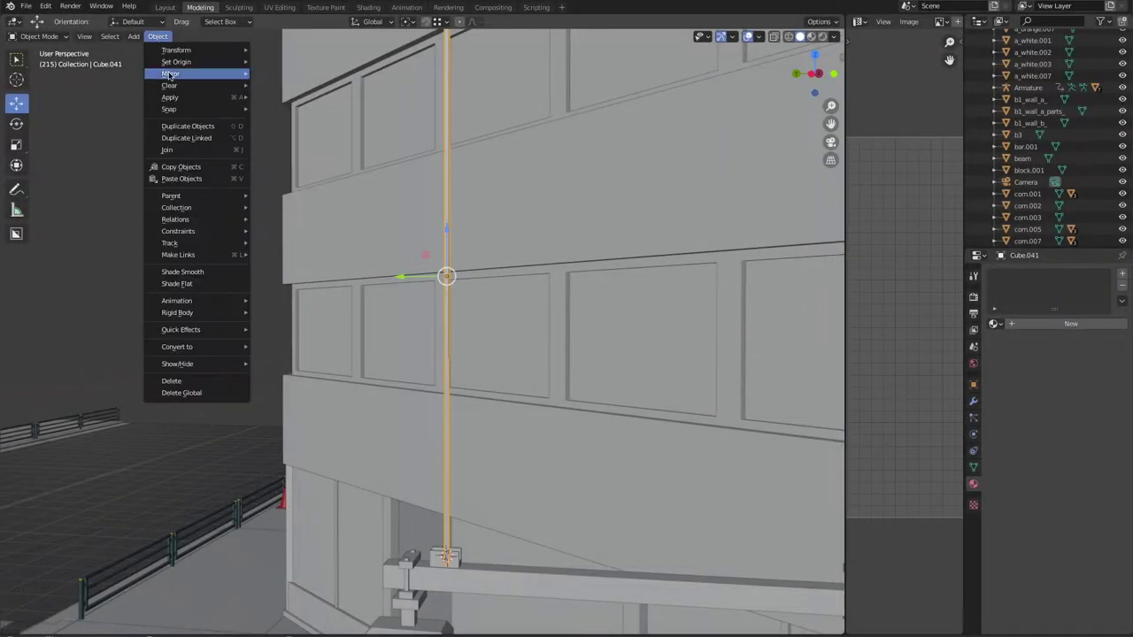
Step: Rotate the thin rod into a diagonal brace from the pole to the arm's end
key("r")
left_click(633, 299)
mouse_move(633, 299)
middle_mouse_down()
mouse_move(642, 399)
mouse_move(467, 309)
mouse_move(476, 313)
middle_mouse_up()
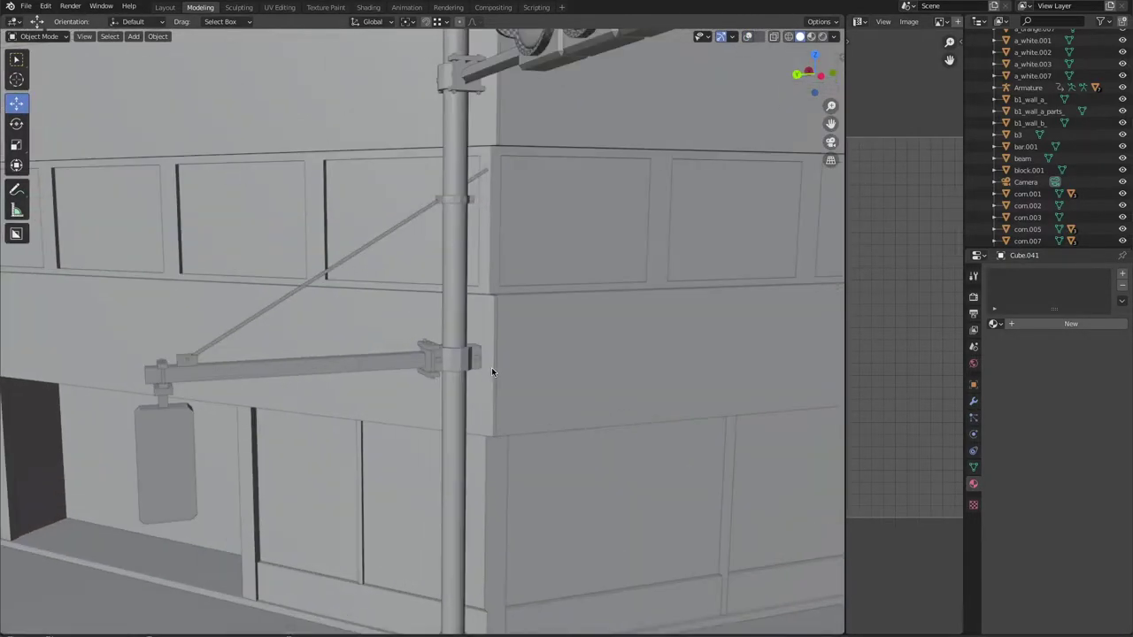
left_click(291, 291)
middle_click_drag(291, 291, 378, 498)
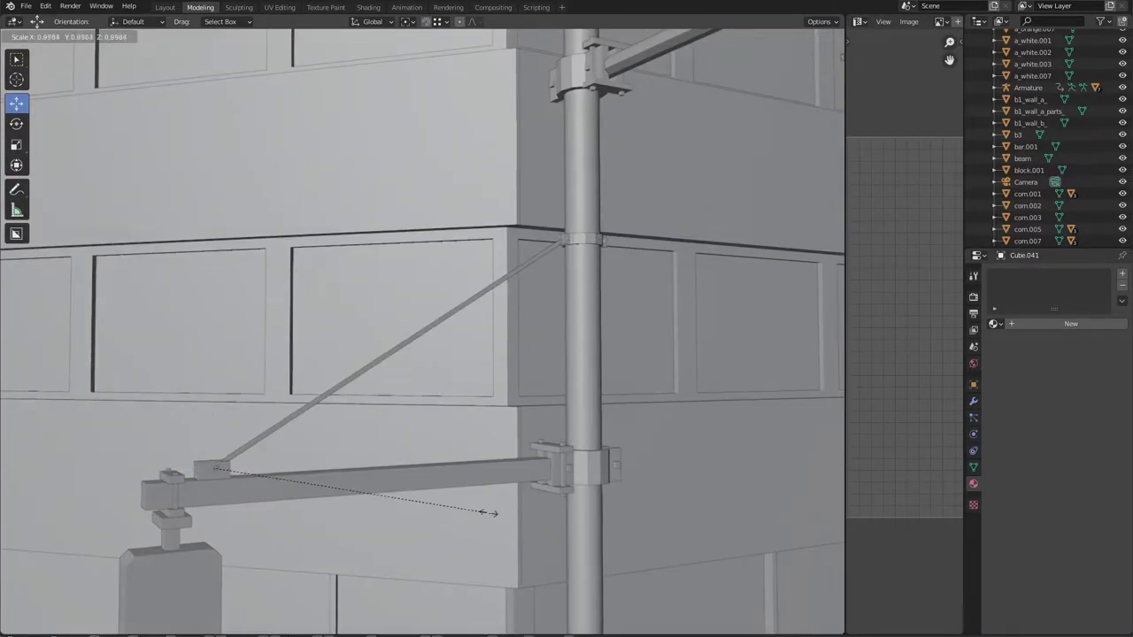
middle_click_drag(535, 560, 574, 425)
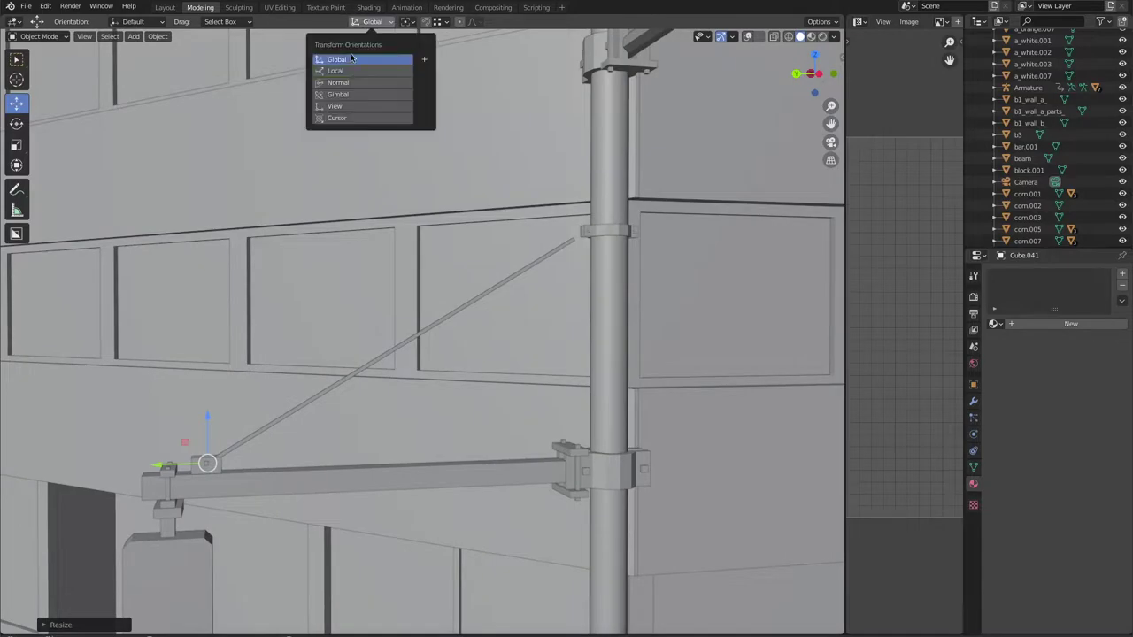
Step: Switch to Local orientation, then select and frame bracket Cube.042 in wireframe view
left_click(336, 70)
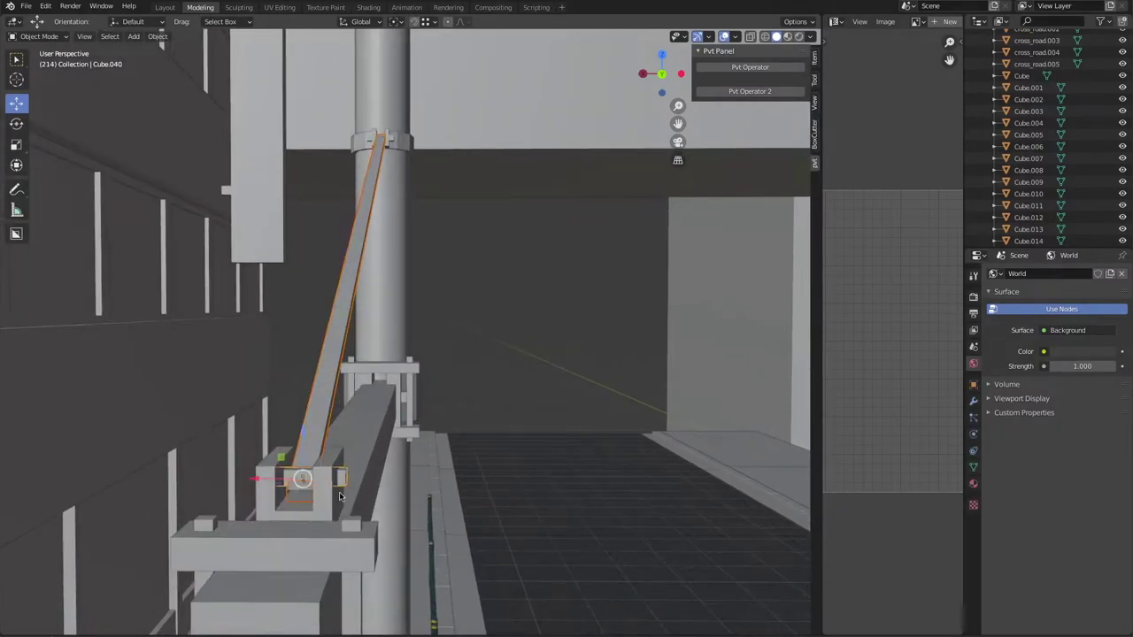
left_click(296, 496)
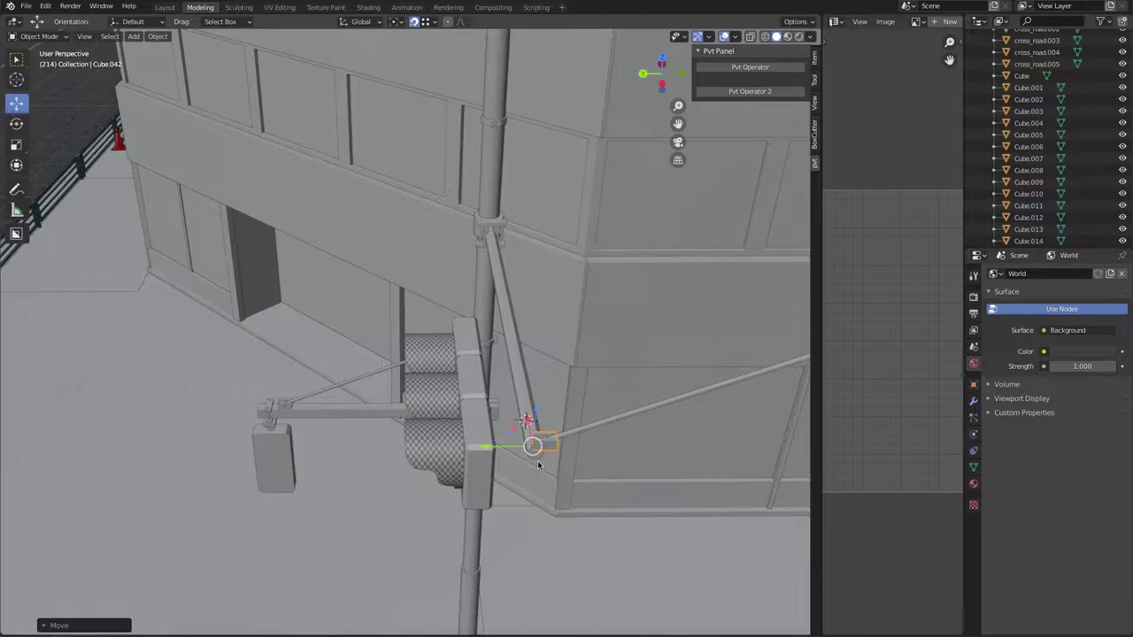
key("KP_Decimal")
key("shift+z")
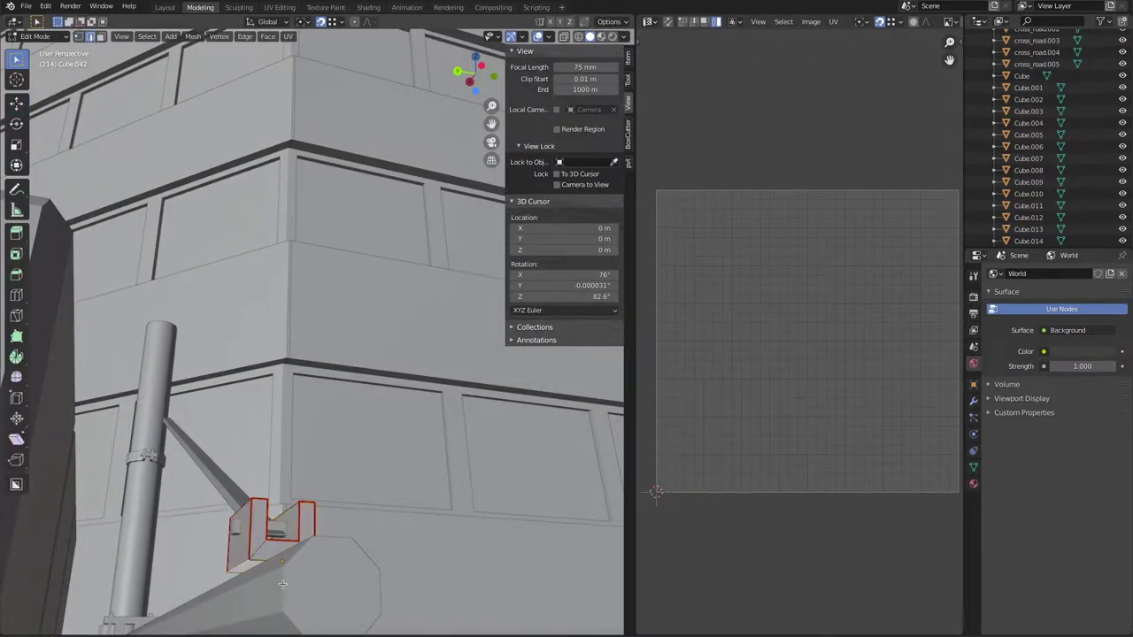
Step: Scale Cube.042's unwrapped UV faces down into a compact island on the grid
scroll(674, 256, "down", 2)
key("s")
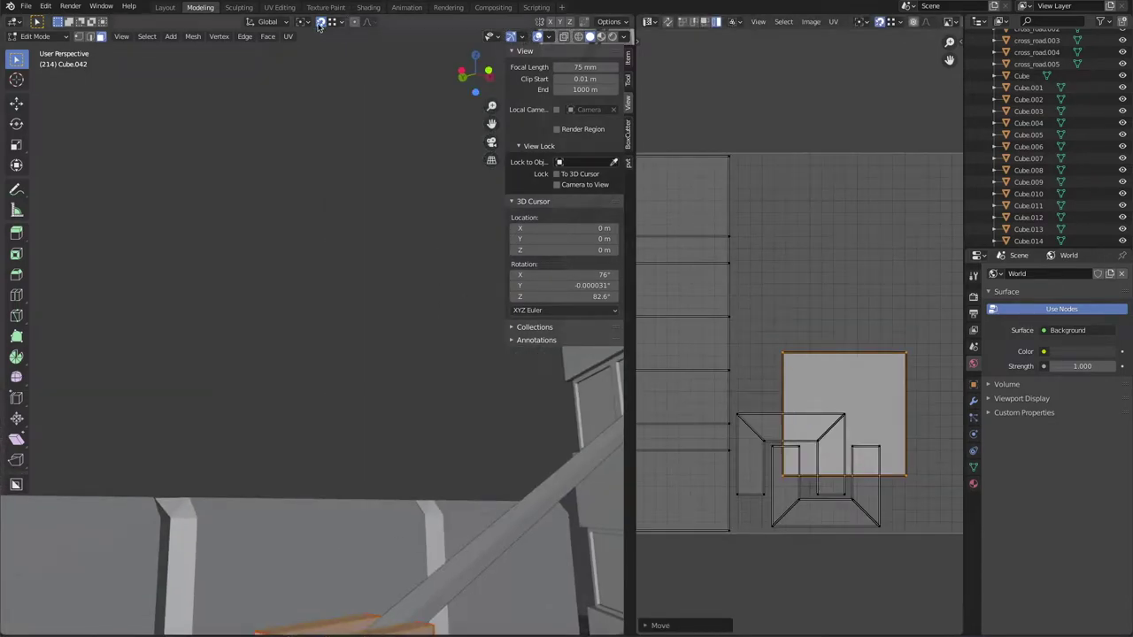
middle_click_drag(392, 379, 337, 450)
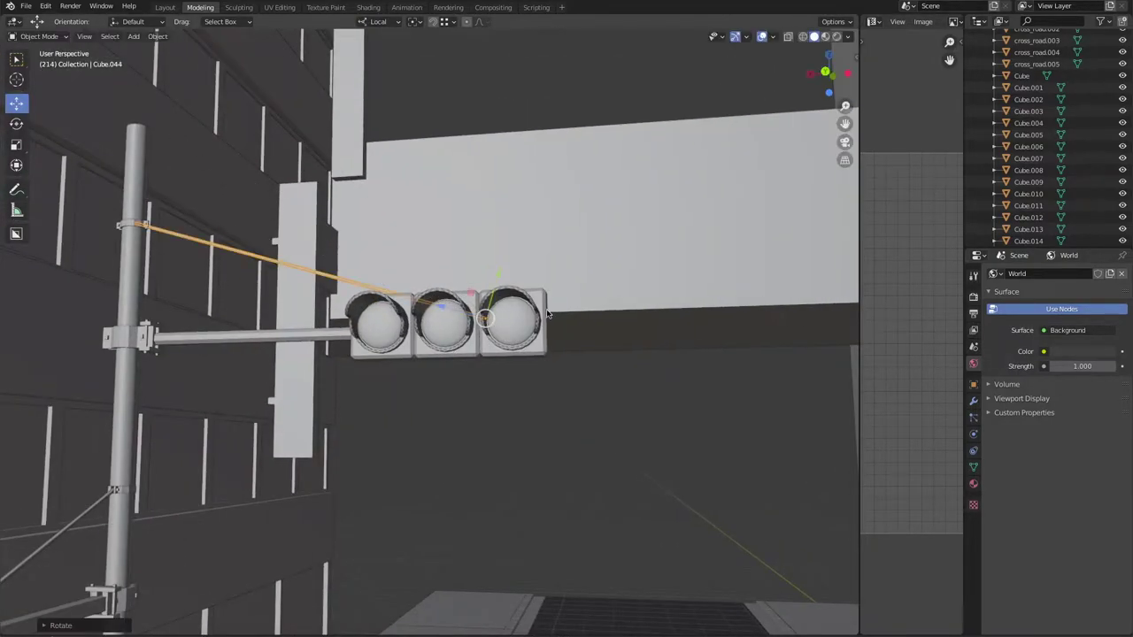
Step: Orbit and zoom around the traffic light to view the pole bracket from the street
middle_click_drag(548, 313, 558, 363)
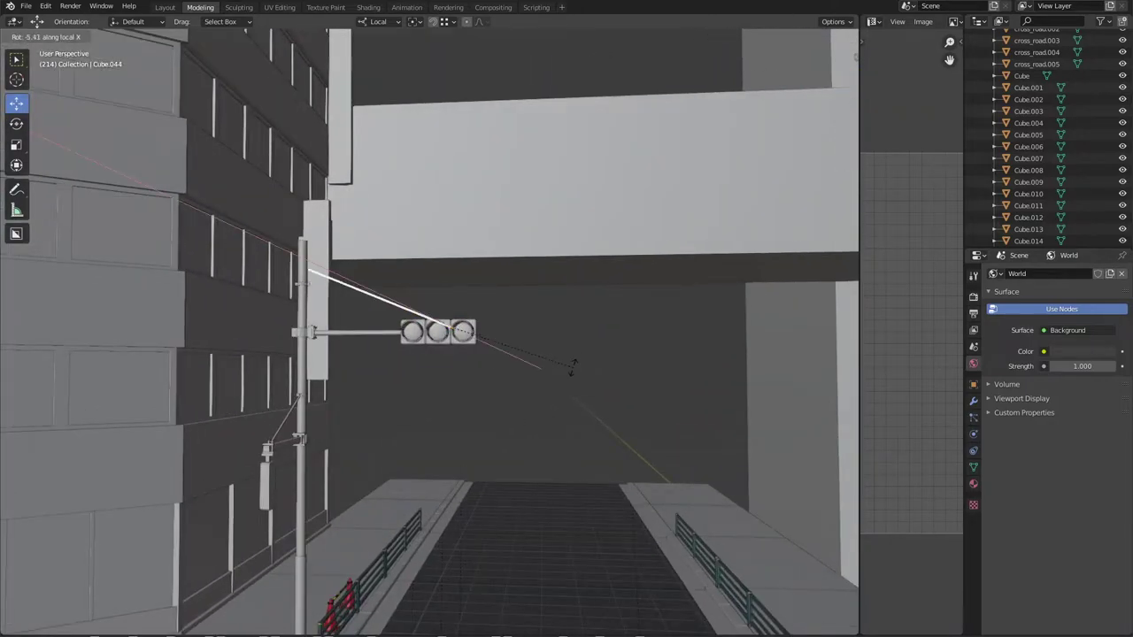
middle_click_drag(554, 420, 691, 329)
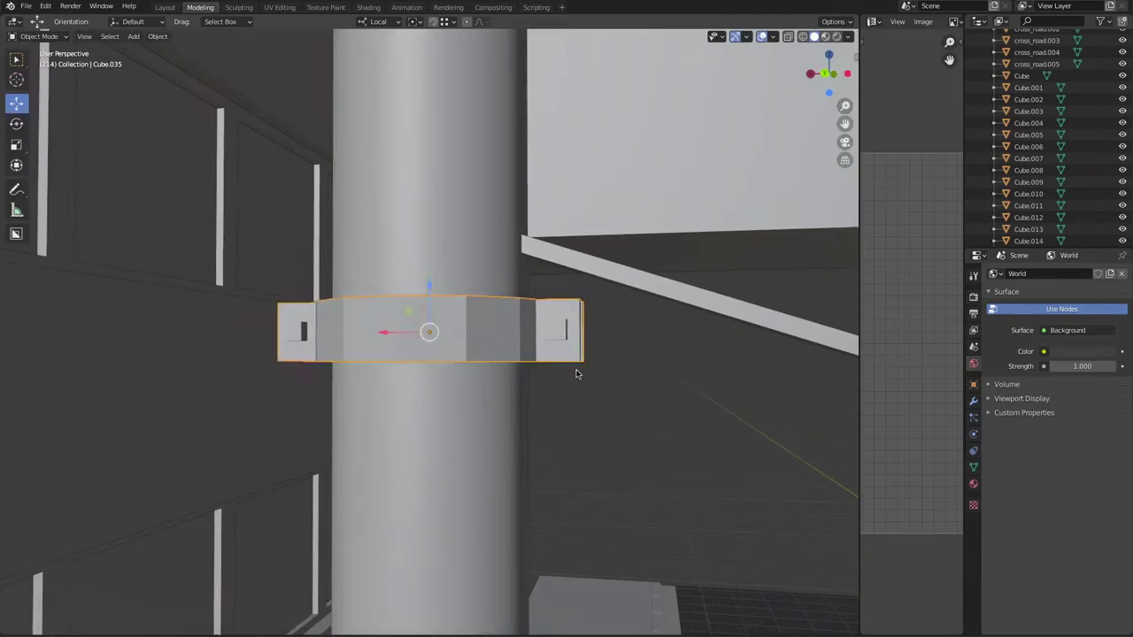
scroll(575, 373, "down", 5)
middle_click_drag(364, 467, 488, 311)
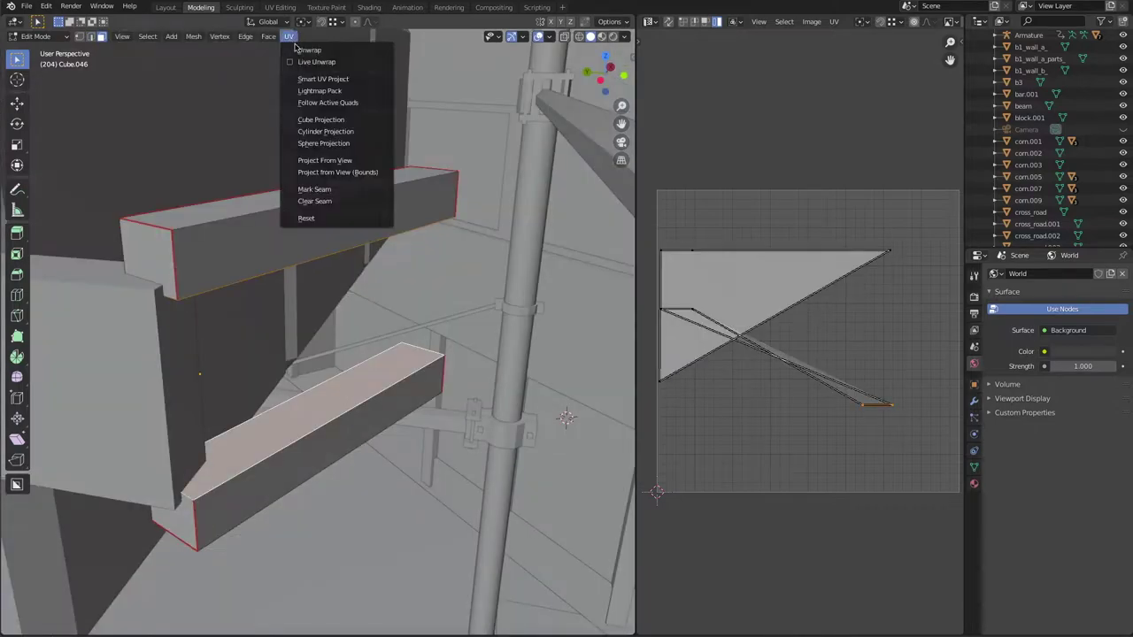
Step: Select all of Cube.046's UV islands, align their right edges, and fit them into the grid
key("a")
scroll(683, 322, "down", 1)
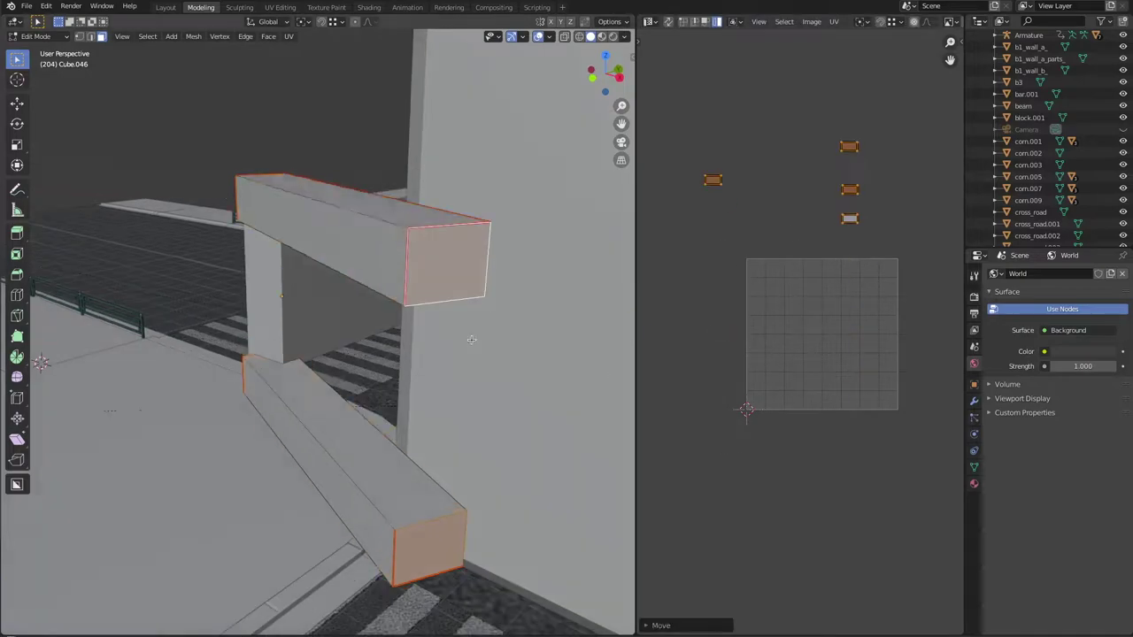
key("a")
key("shift+w")
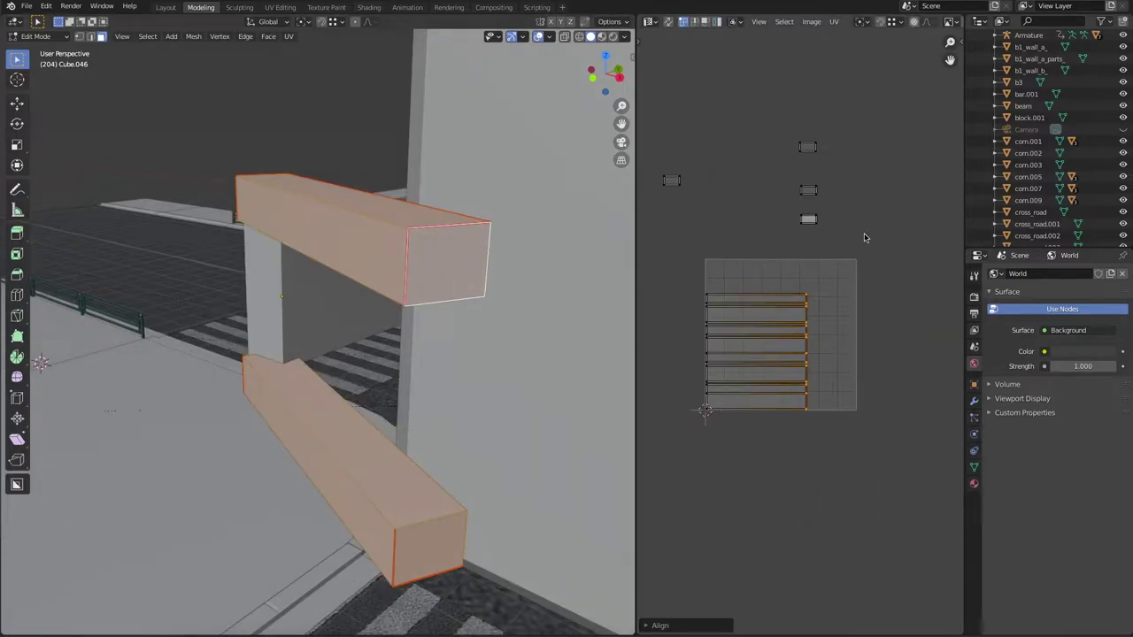
left_click(844, 183)
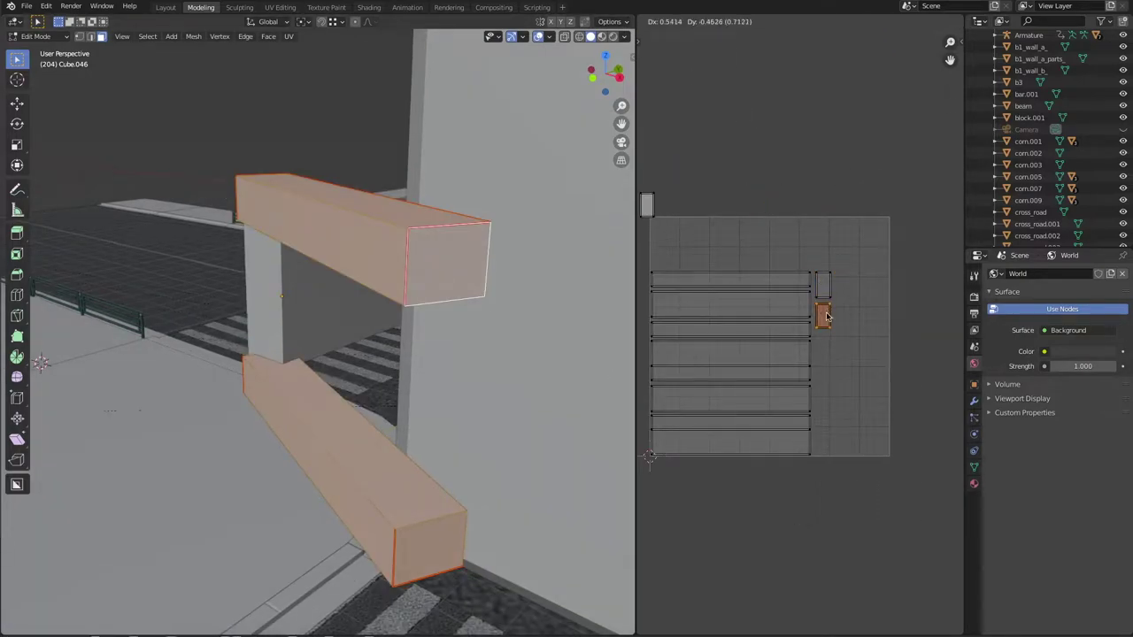
left_click(912, 338)
scroll(744, 117, "down", 2)
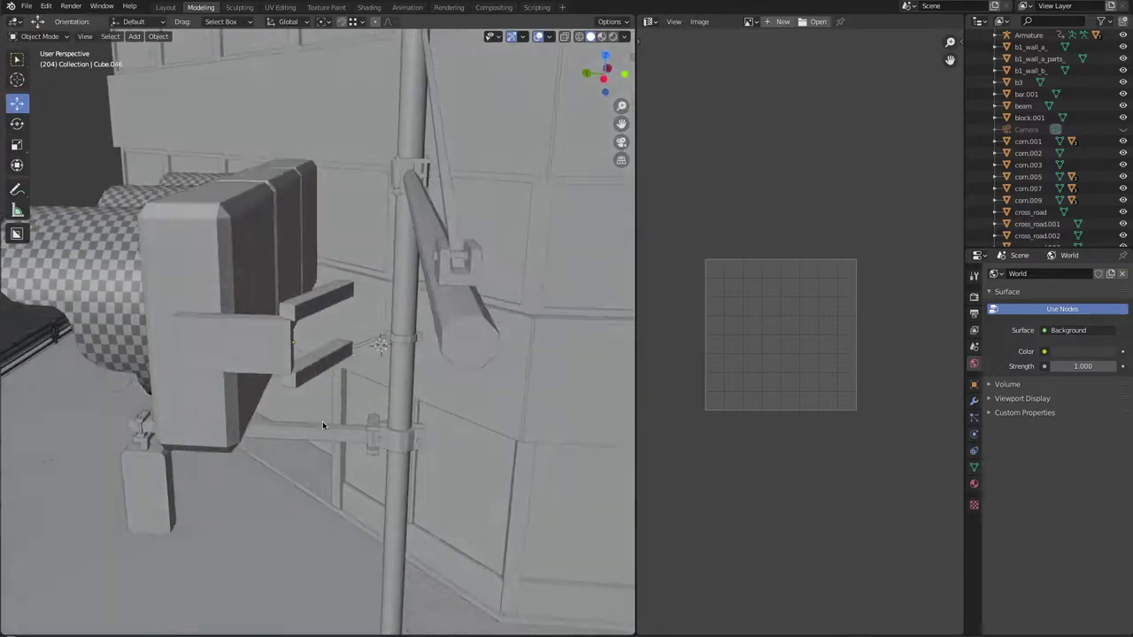
Step: Select the facing faces of the top and bottom bracket bars and frame them in view
left_click(267, 287)
left_click(390, 380, "shift")
middle_click_drag(390, 380, 398, 364)
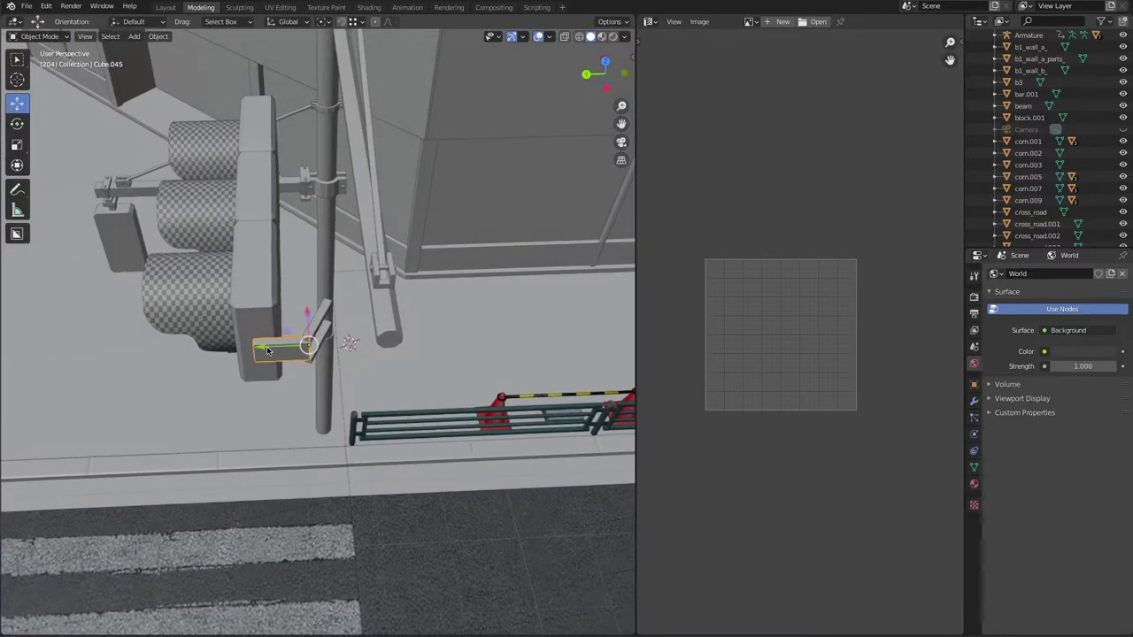
key("KP_Decimal")
middle_click_drag(283, 379, 330, 428)
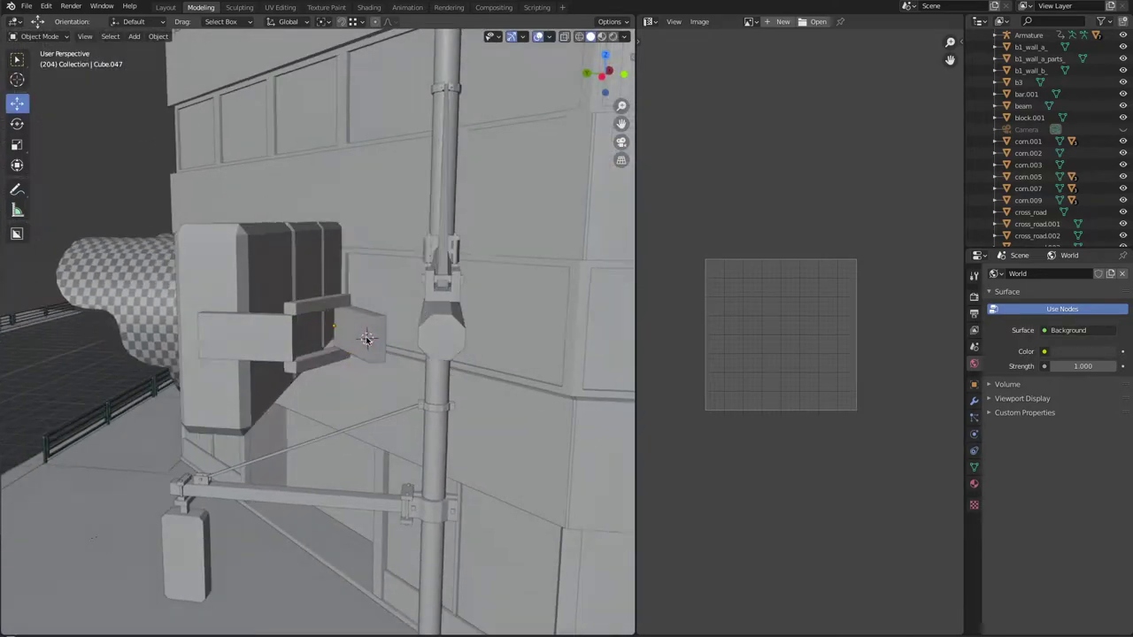
scroll(401, 324, "down", 3)
middle_click_drag(402, 324, 366, 368)
scroll(383, 372, "up", 5)
scroll(383, 372, "up", 5)
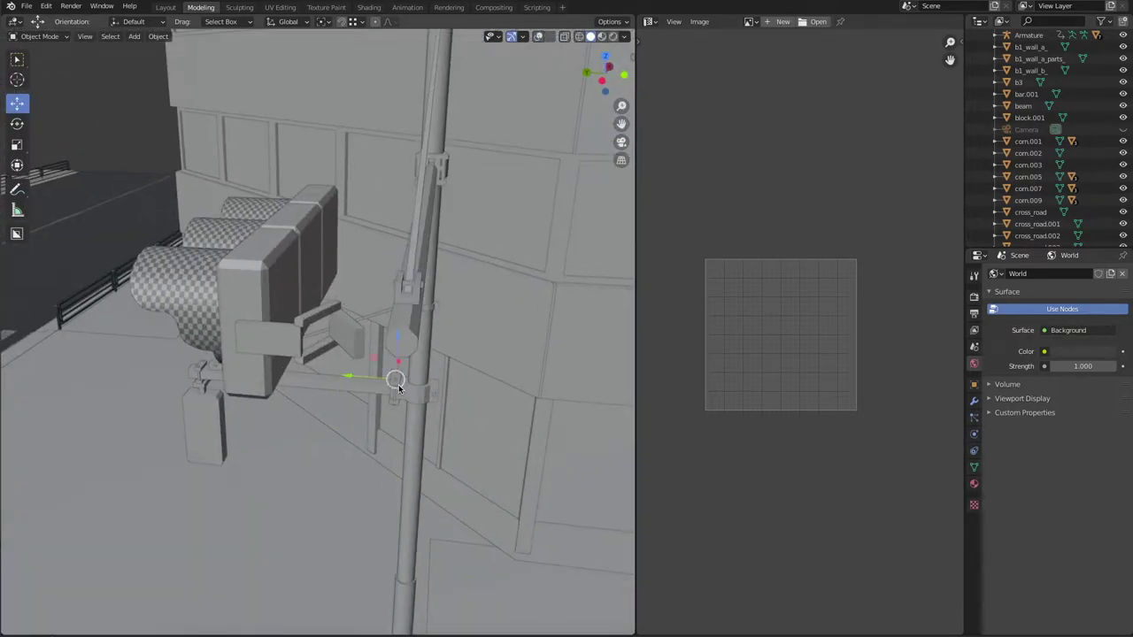
Step: Select the pole bracket piece and rotate it about the Z axis
left_click(413, 423)
middle_click_drag(414, 423, 400, 382)
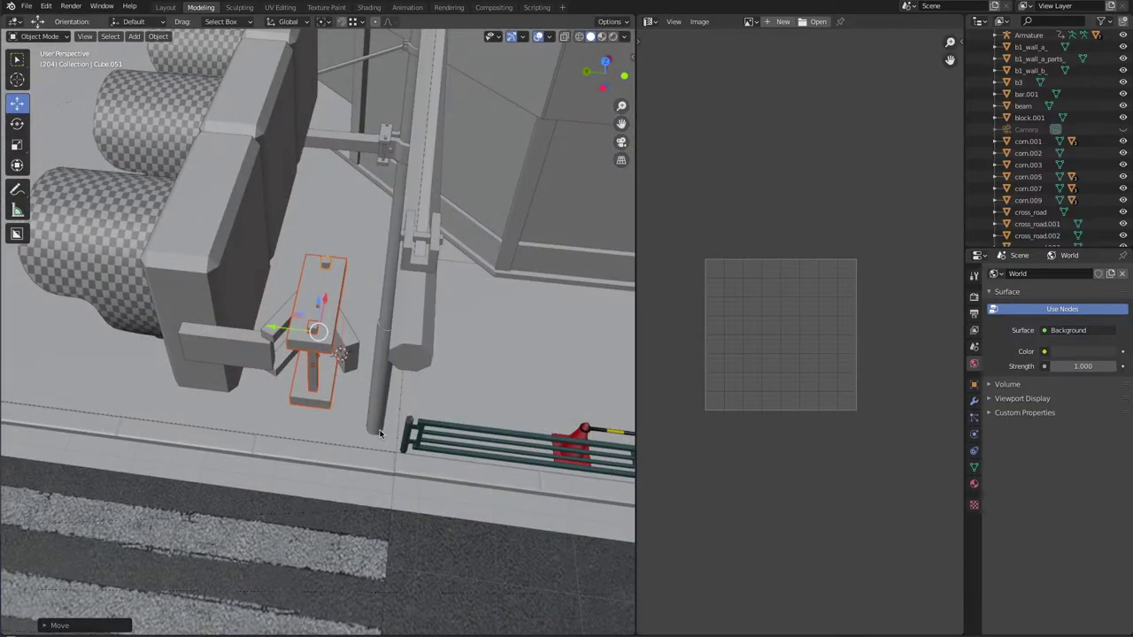
key("r")
key("z")
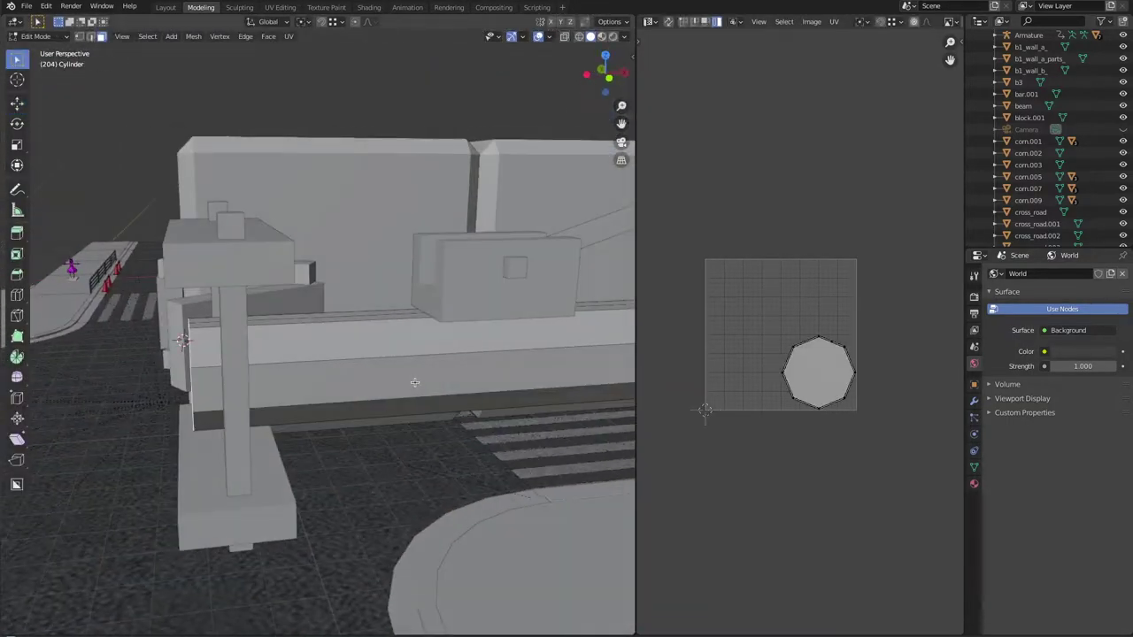
Step: With Loop Cut active, isolate the bracket parts in wireframe, select the vertical bars, then exit isolation
left_click(17, 295)
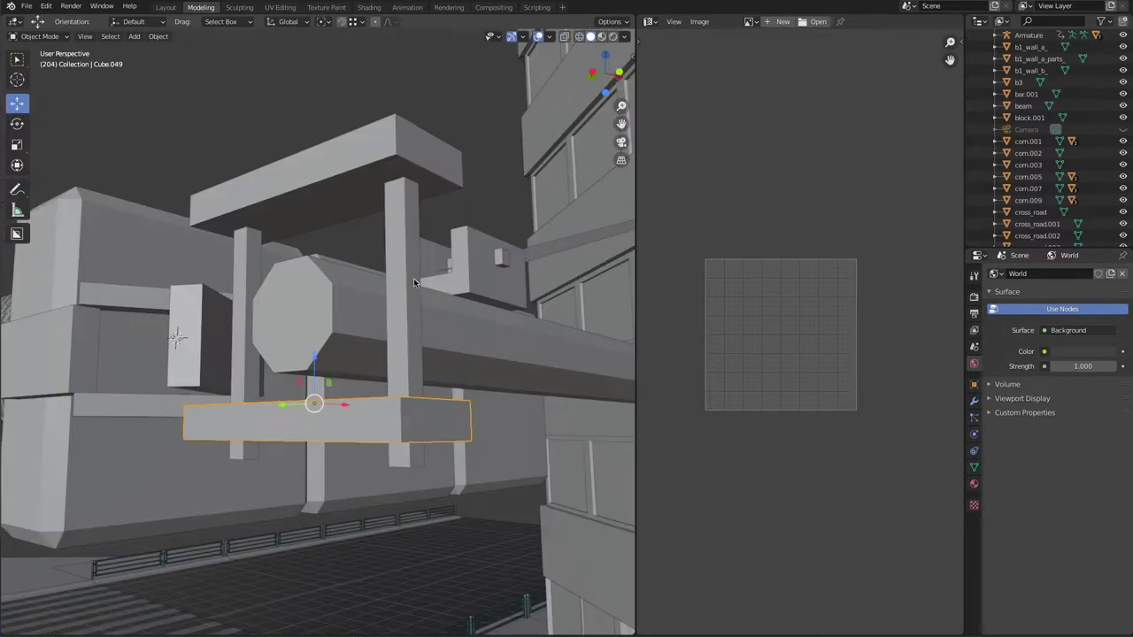
left_click(191, 306, "shift")
key("slash")
key("shift+z")
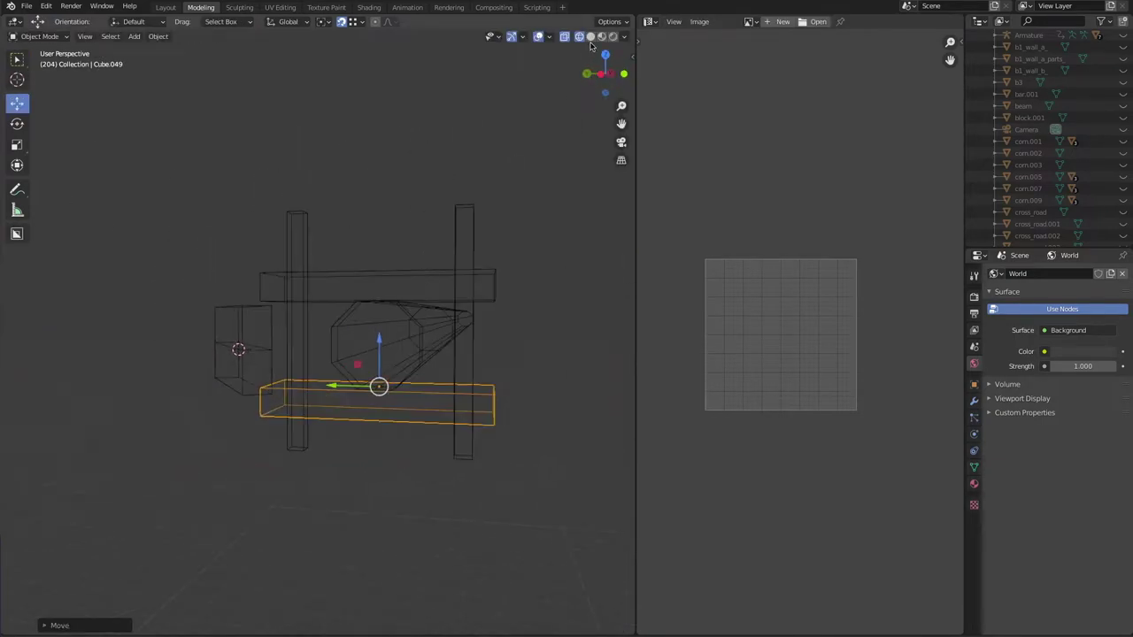
left_click(590, 36)
key("slash")
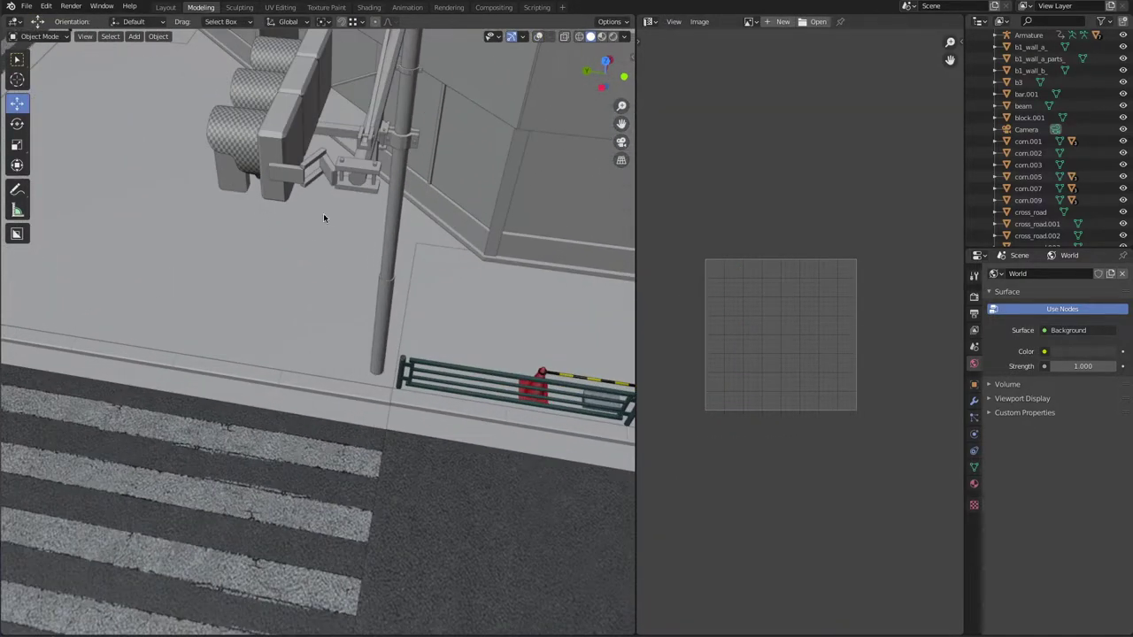
Step: Move connector block Cube.047 right along X and stretch it wider to fit between prongs
key("Tab")
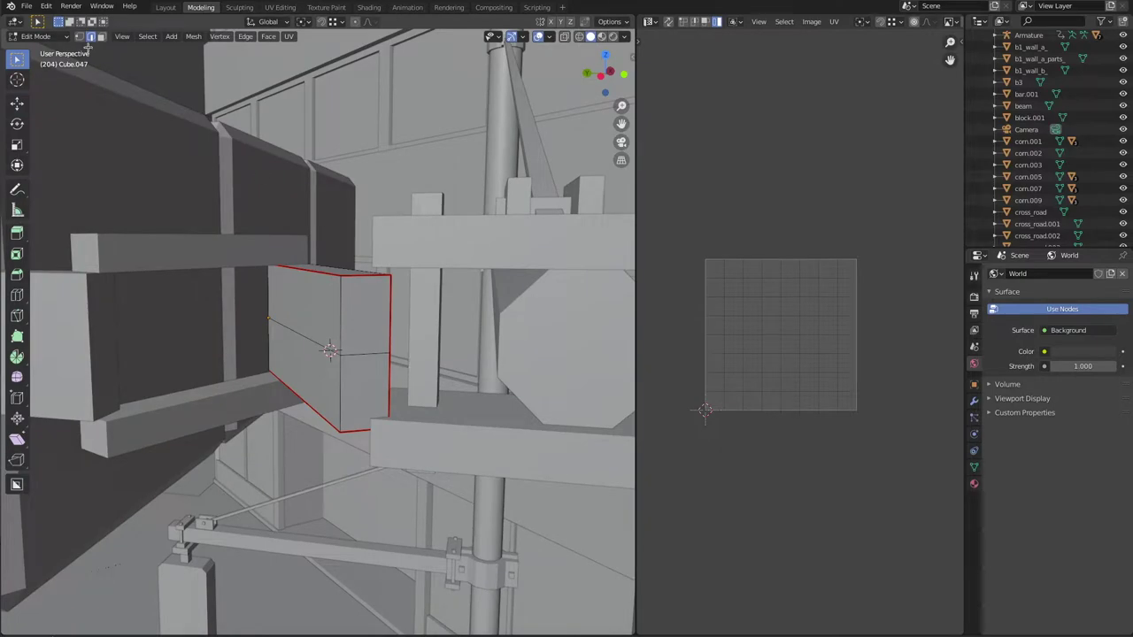
left_click(537, 69)
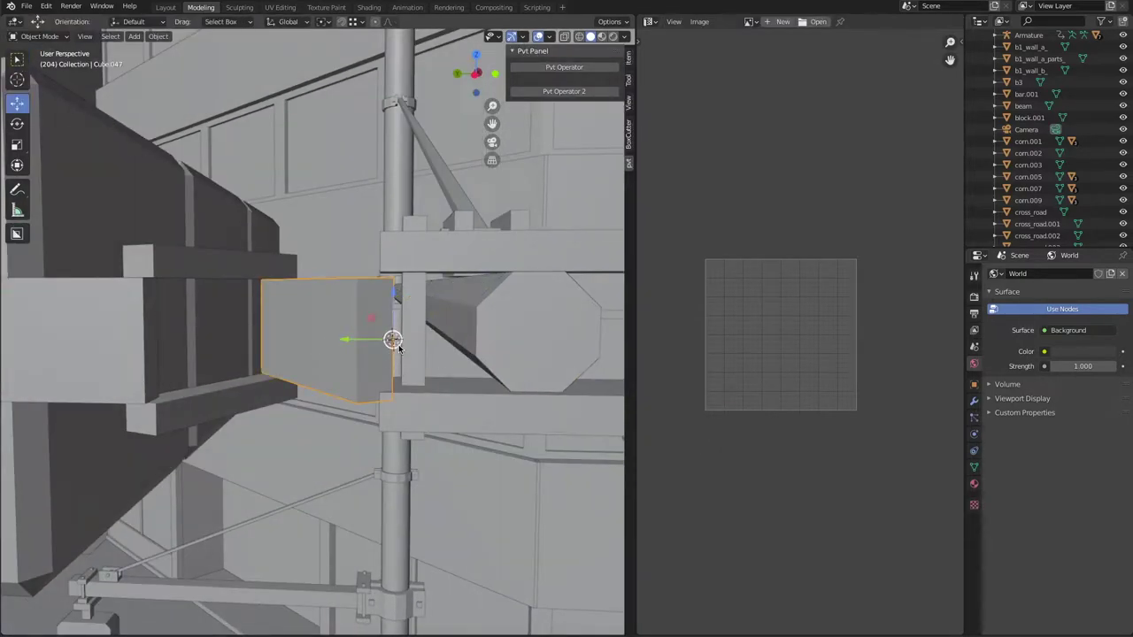
left_click_drag(392, 340, 468, 328)
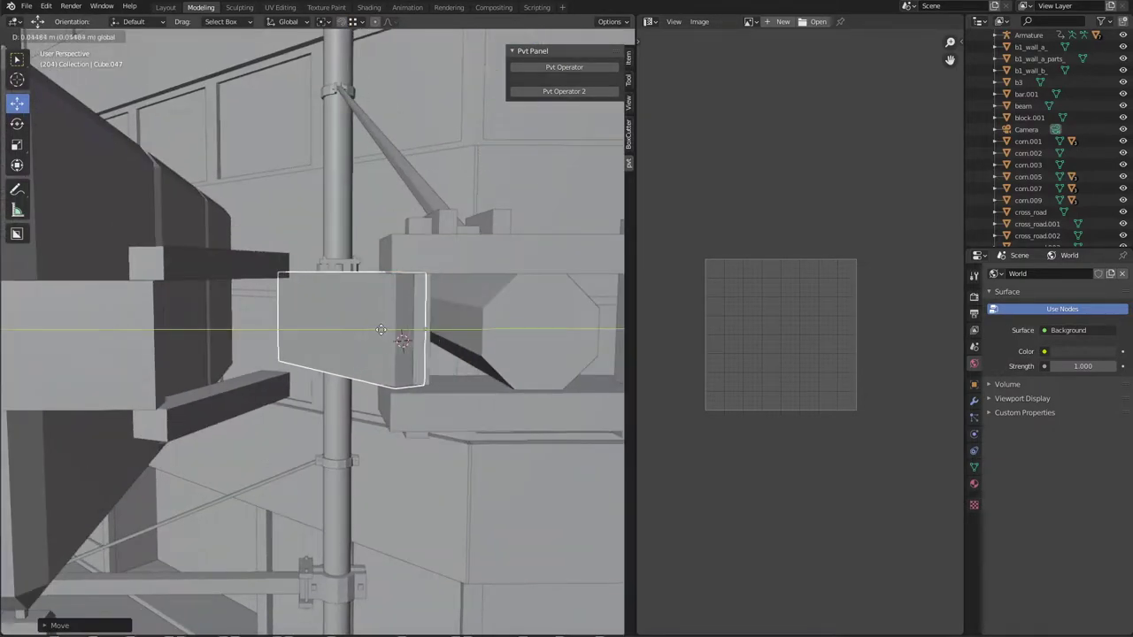
key("s")
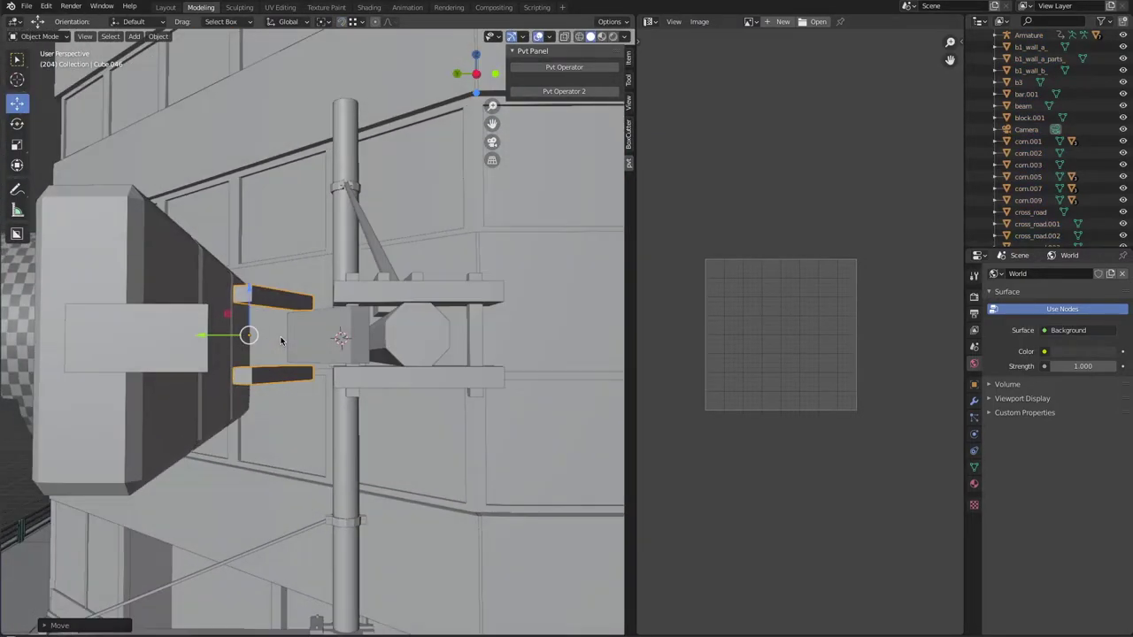
left_click(282, 333)
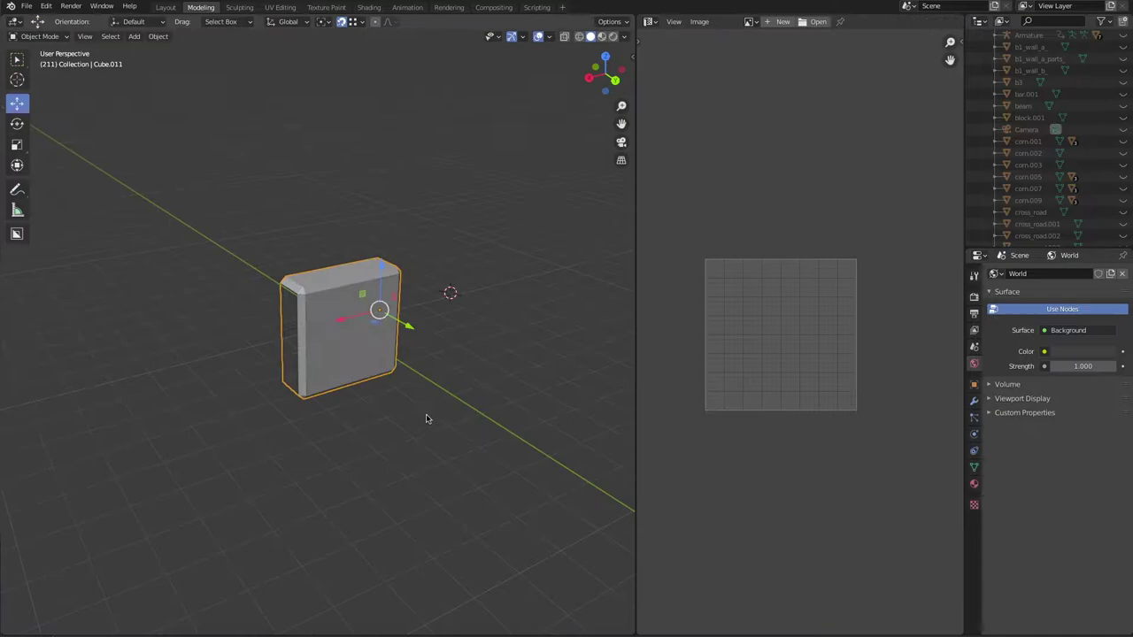
Step: Mark seams on signal housing Cube.011 and unwrap the whole mesh into a cross layout
key("Tab")
scroll(425, 418, "up", 4)
key("Tab")
key("Tab")
right_click(227, 324)
left_click(227, 324)
key("a")
key("u")
scroll(817, 417, "up", 3)
middle_click_drag(531, 292, 485, 284)
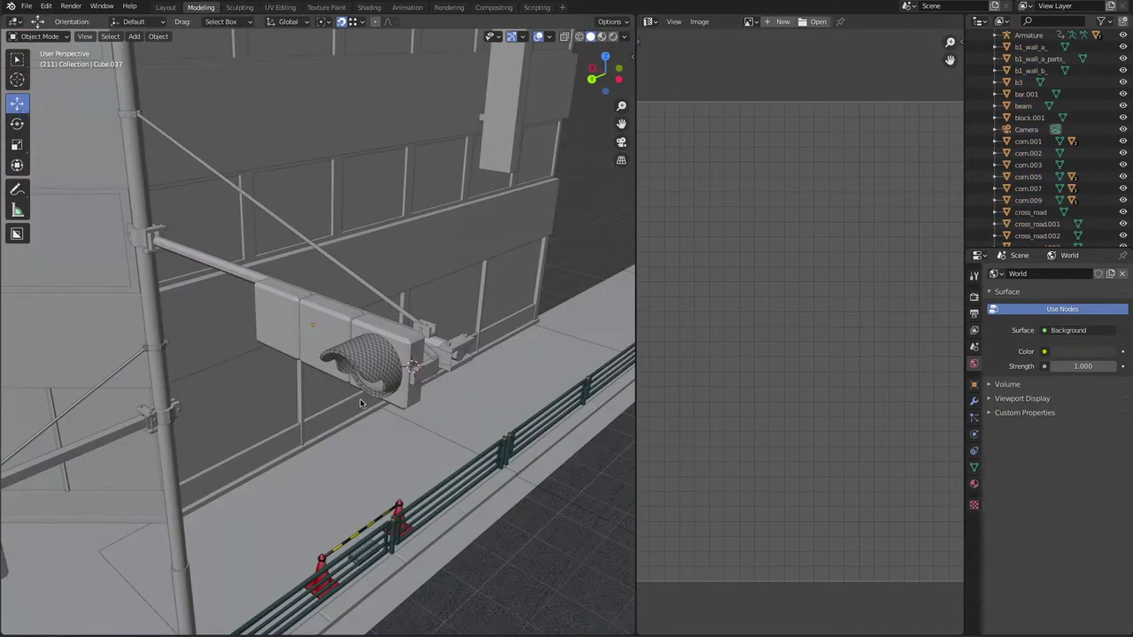
Step: Isolate the visor with the housing blocks and duplicate it, constraining the copy to X
key("KP_Divide")
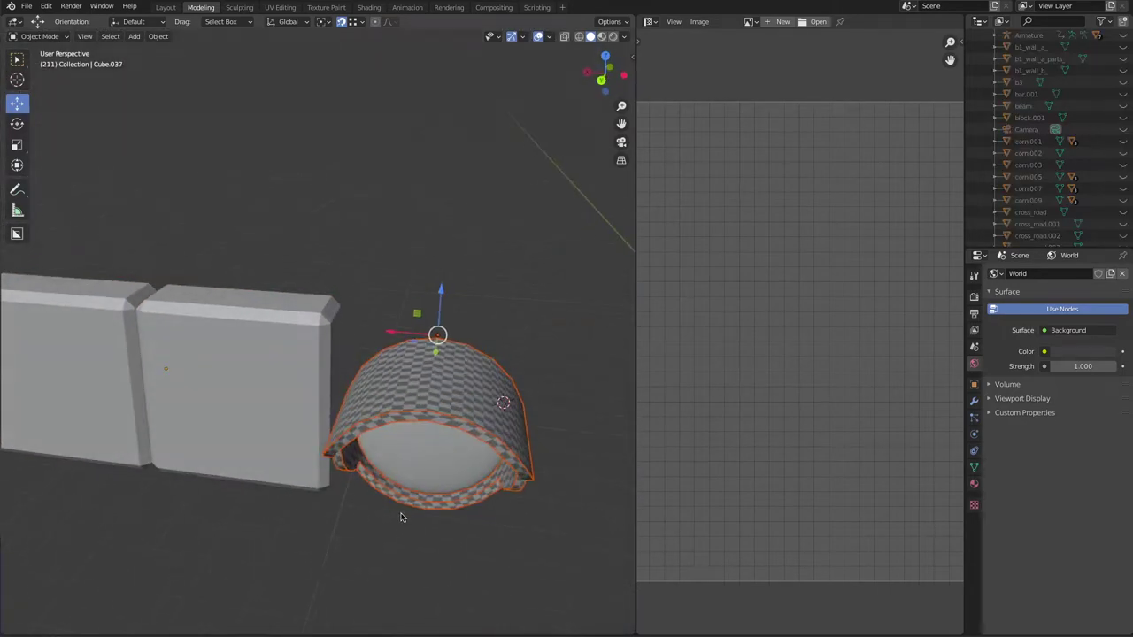
key("shift+d")
key("x")
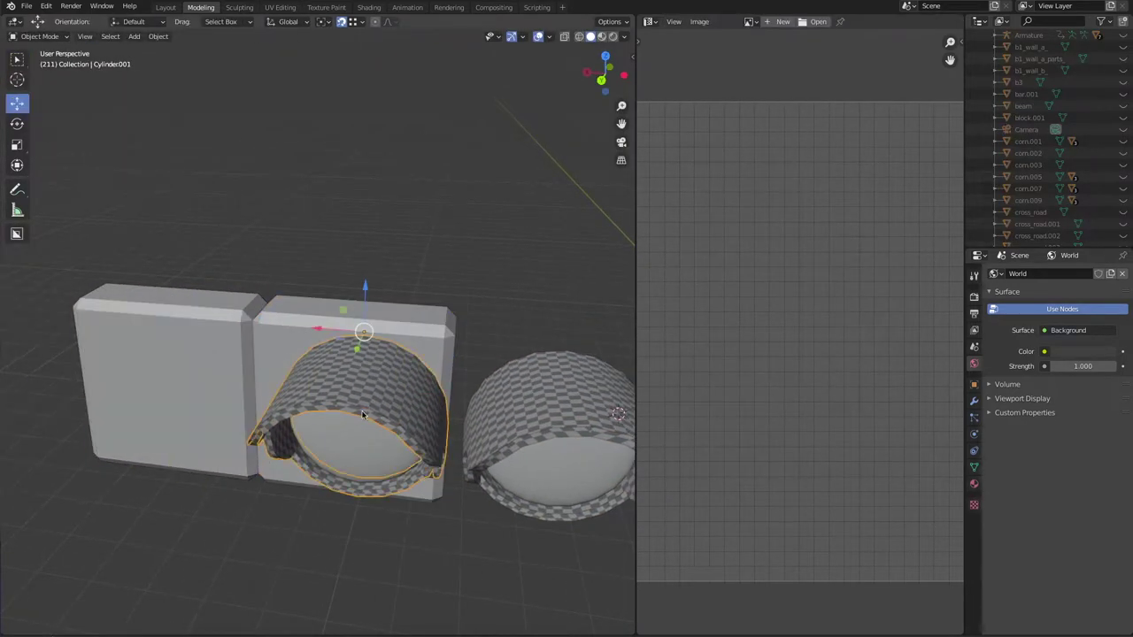
Step: Place the visor copy over the next lens, then check bracket Cube.046's stacked UVs
left_click_drag(362, 414, 430, 468)
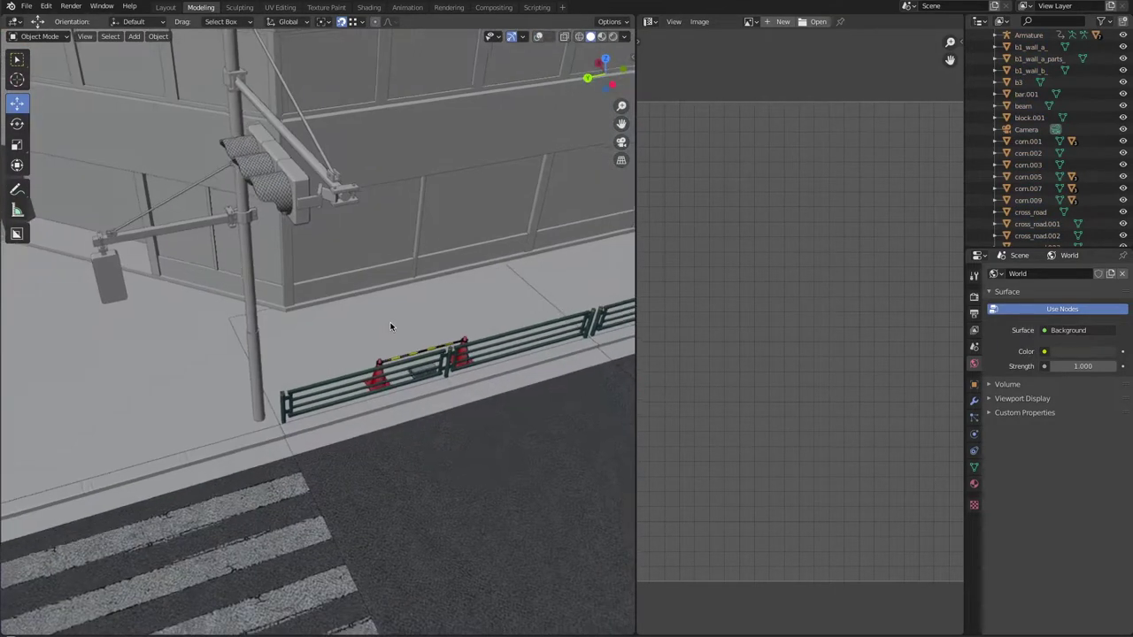
middle_click_drag(390, 326, 353, 189)
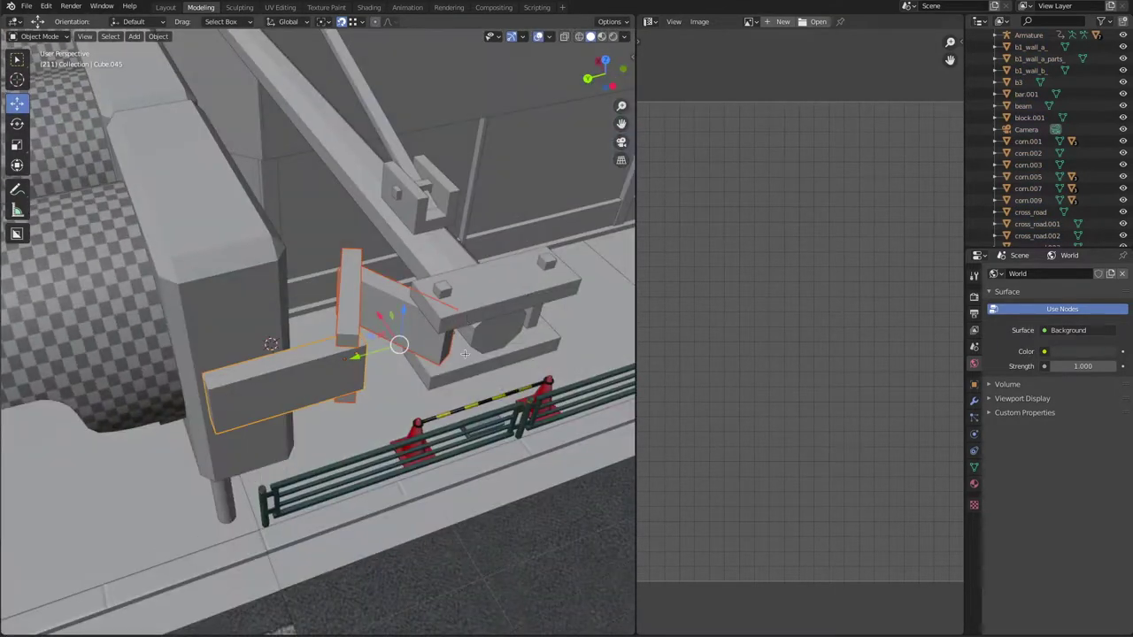
key("Tab")
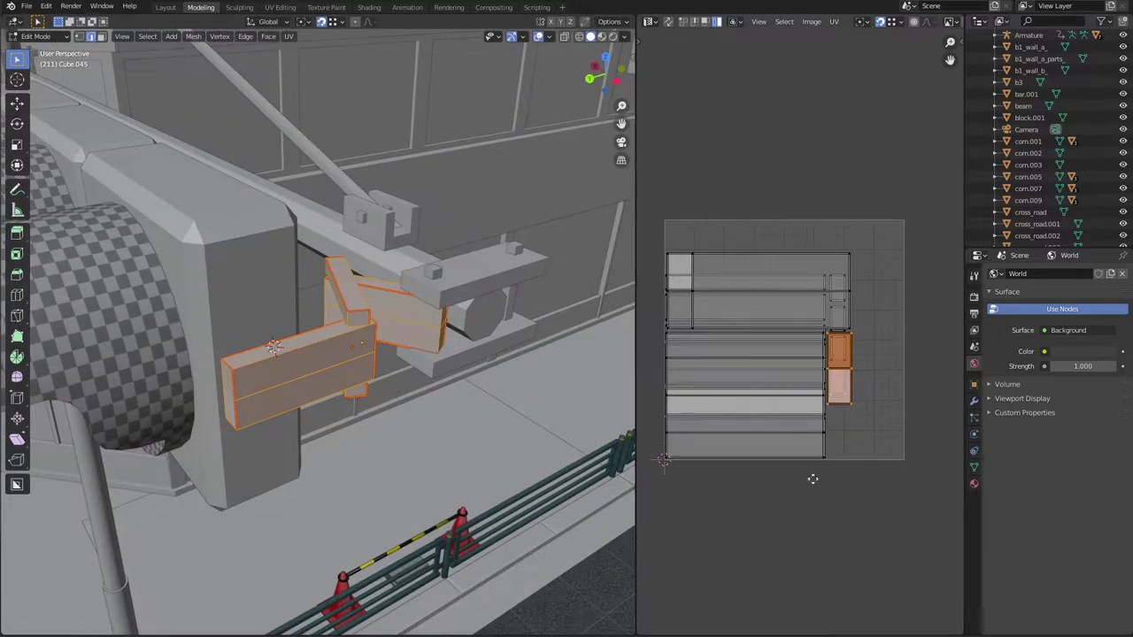
scroll(801, 337, "down", 2)
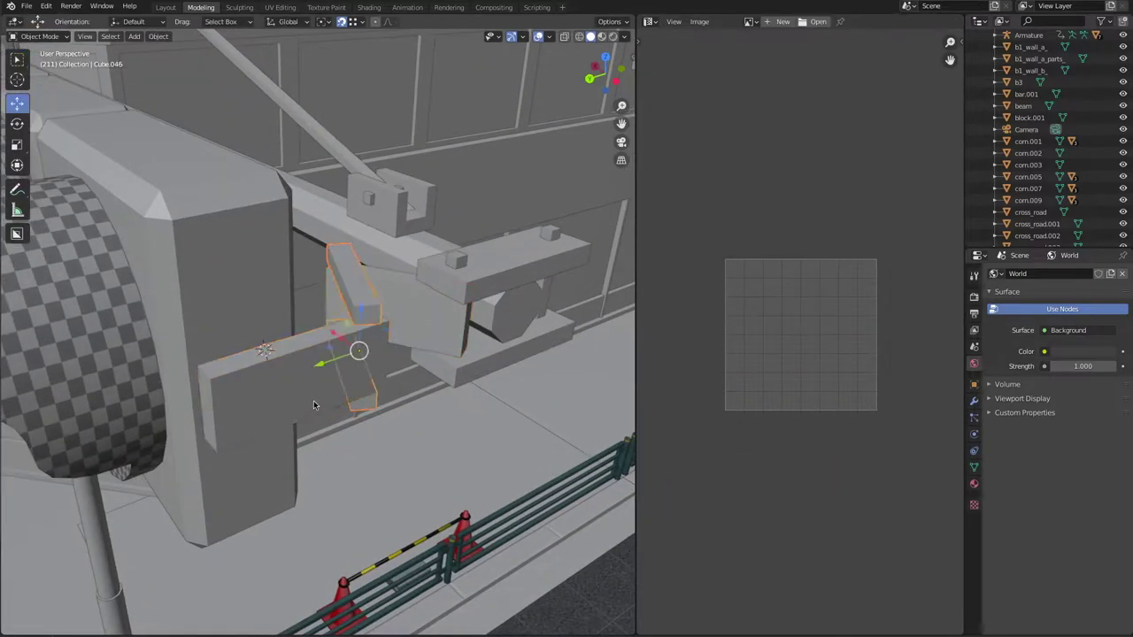
key("Tab")
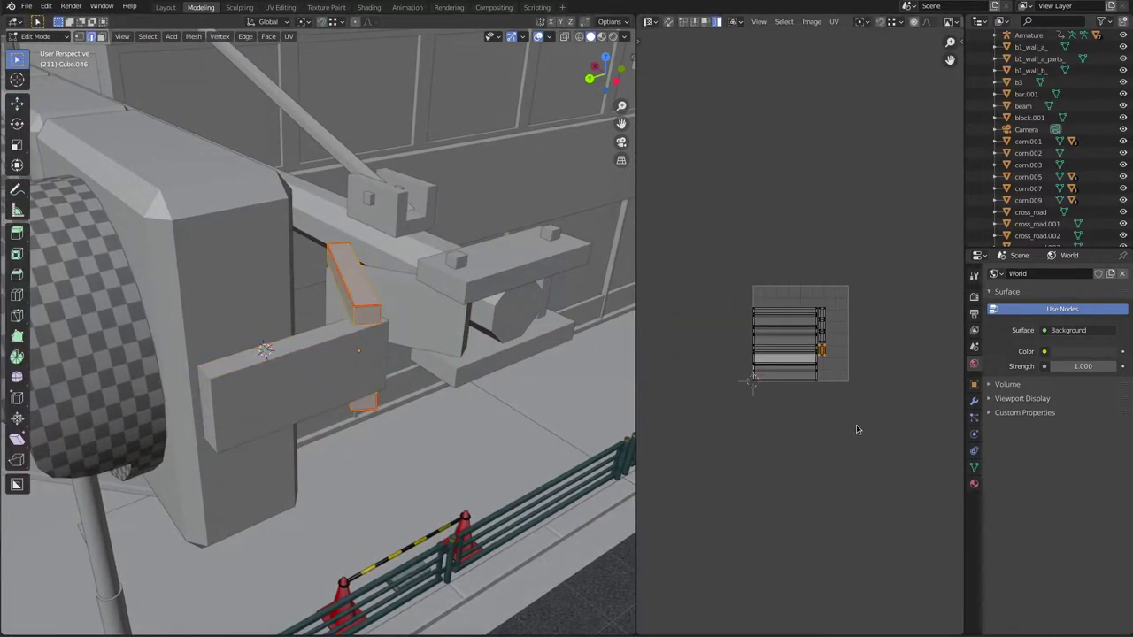
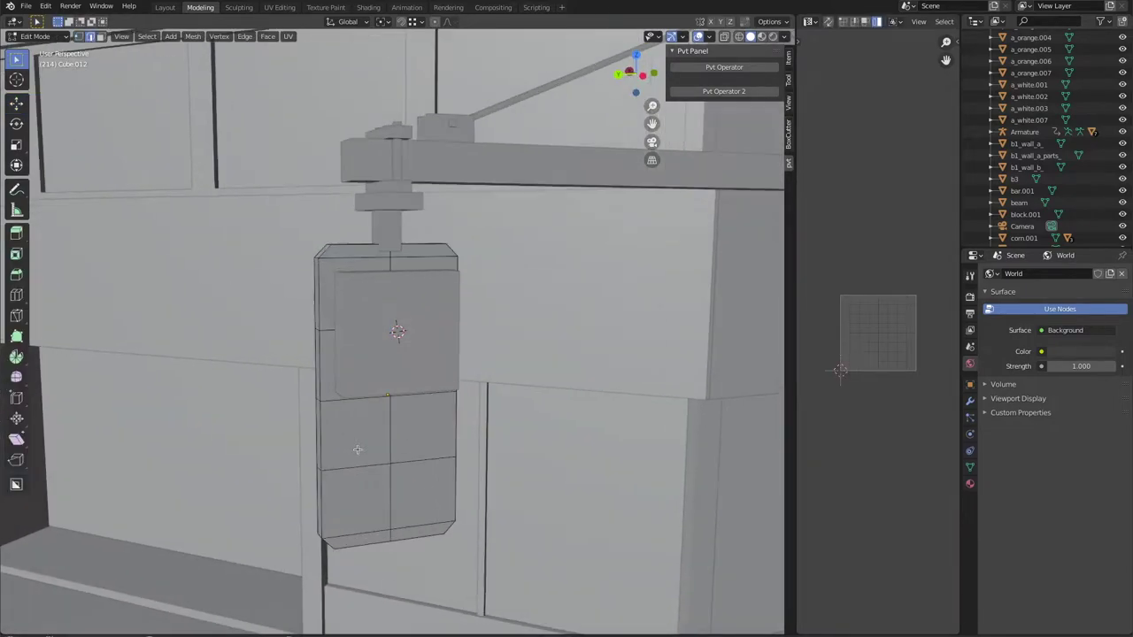
Step: Dissolve the selected edge loop and scale down the sign panel's selected faces
key("x")
left_click(358, 470)
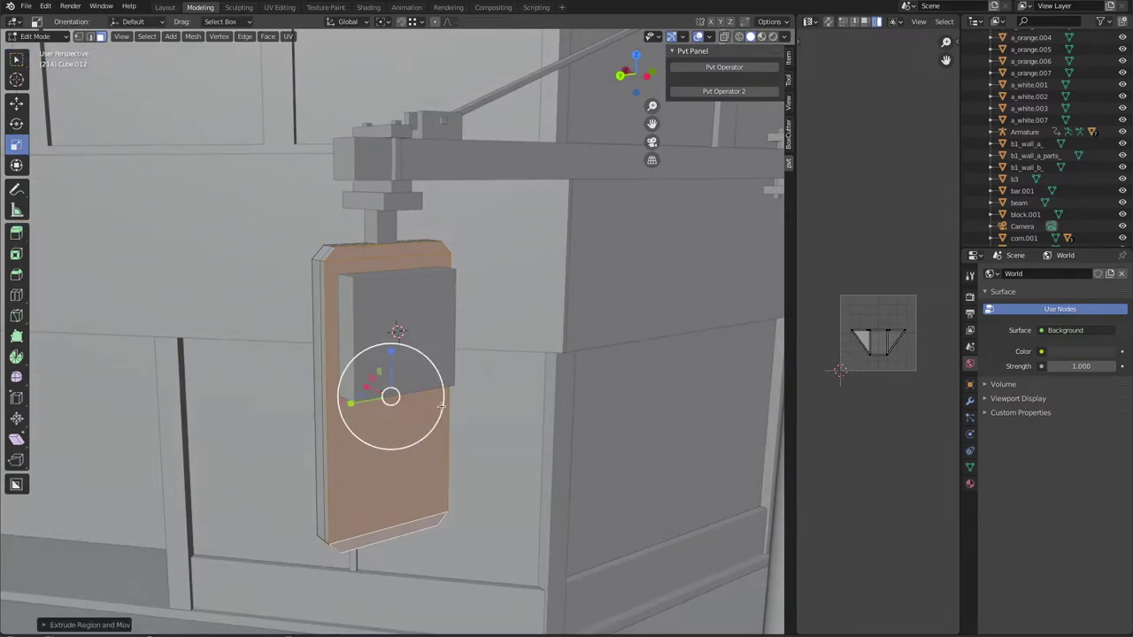
middle_click_drag(369, 401, 584, 482)
key("s")
left_click(621, 429)
Step: Grow the selection to the whole sign plate and rotate it
middle_click_drag(624, 400, 537, 352)
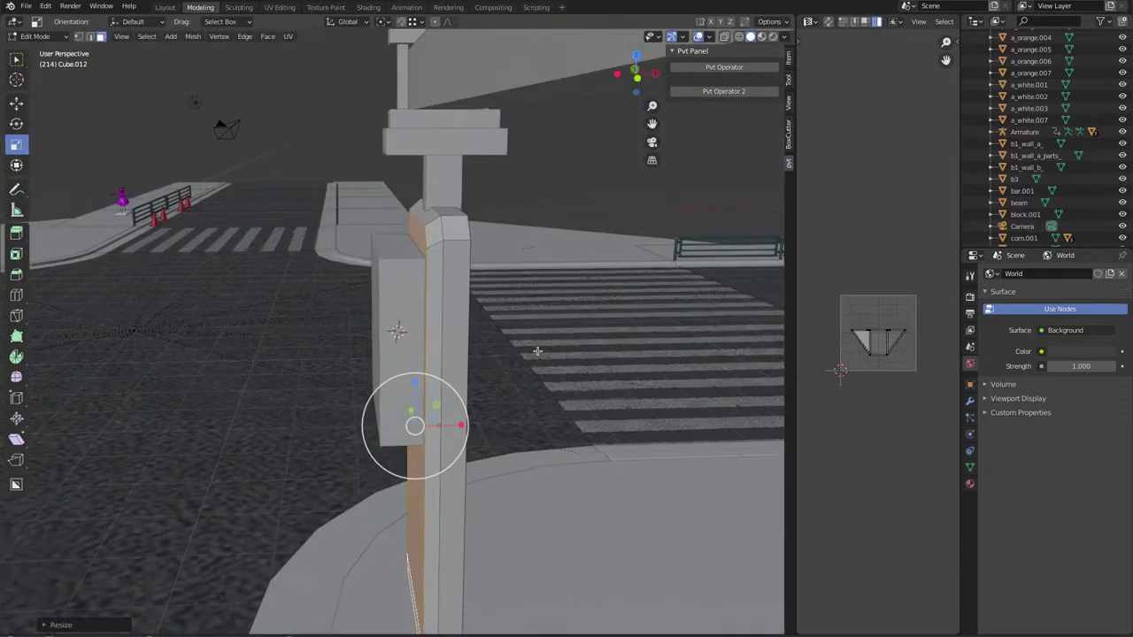
middle_click_drag(238, 192, 372, 292)
left_click(147, 36)
left_click(253, 215)
key("r")
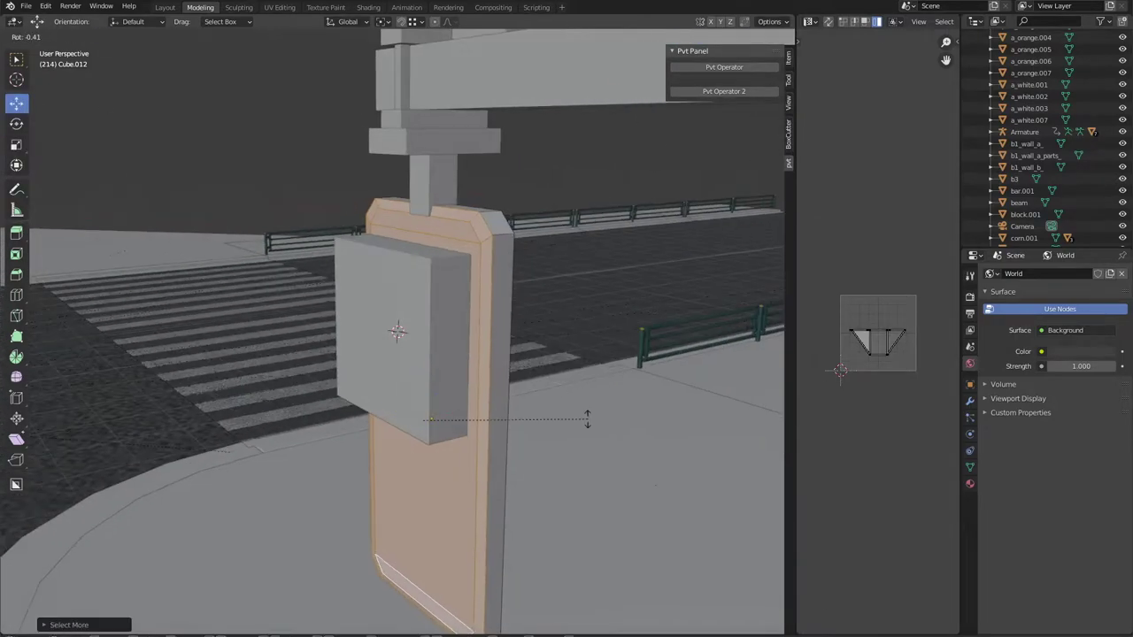
mouse_move(598, 330)
middle_mouse_down()
mouse_move(834, 467)
mouse_move(70, 260)
middle_mouse_up()
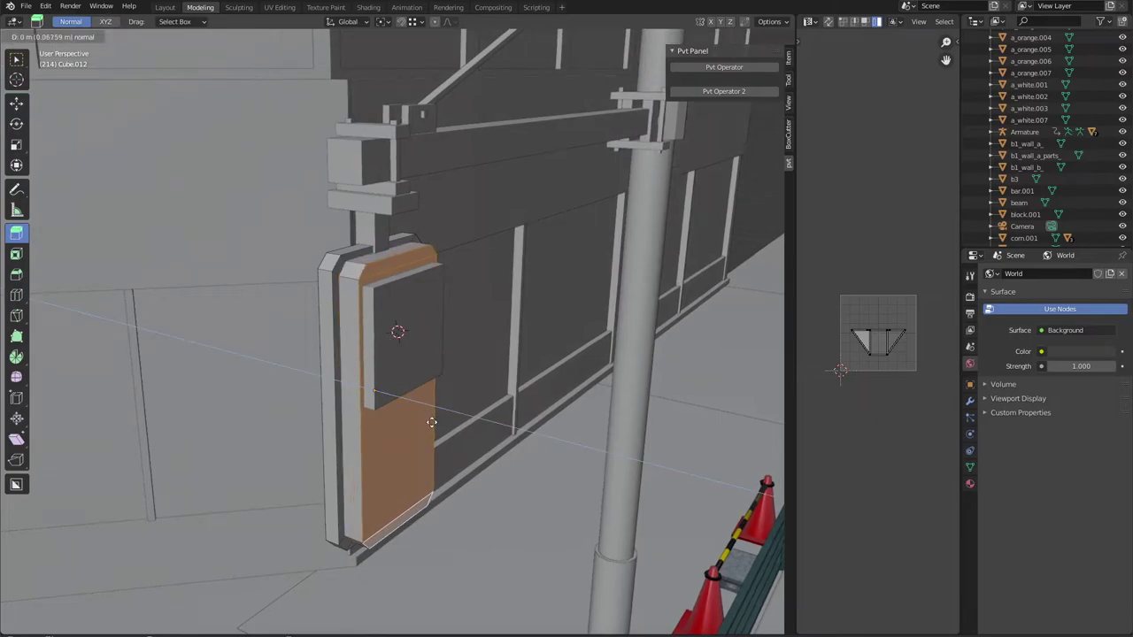
key("Escape")
Step: Leave Edit Mode and deselect the current face of the sign box
mouse_move(431, 422)
middle_mouse_down()
mouse_move(415, 388)
mouse_move(438, 430)
mouse_move(131, 138)
middle_mouse_up()
key("Tab")
Step: Select the small front plate Cube.055 and scale the sign faces
key("Tab")
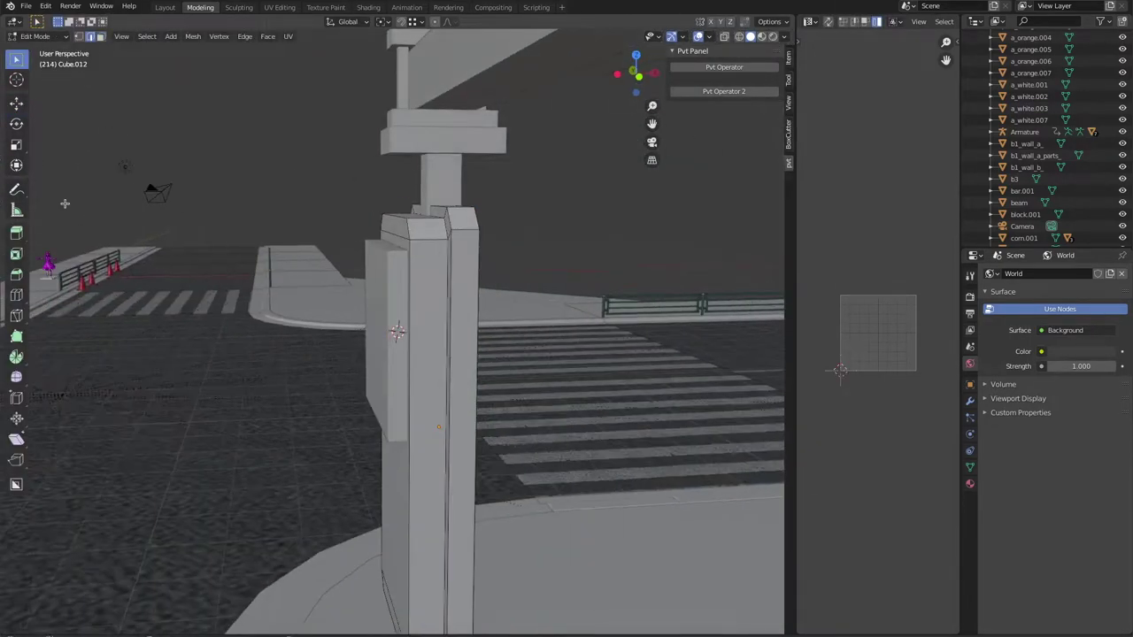
middle_click_drag(592, 352, 584, 357)
mouse_move(265, 354)
middle_mouse_down()
mouse_move(354, 336)
mouse_move(497, 354)
mouse_move(531, 336)
mouse_move(505, 313)
middle_mouse_up()
left_click(147, 37)
left_click(278, 200)
key("Tab")
left_click(392, 342)
scroll(498, 333, "up", 2)
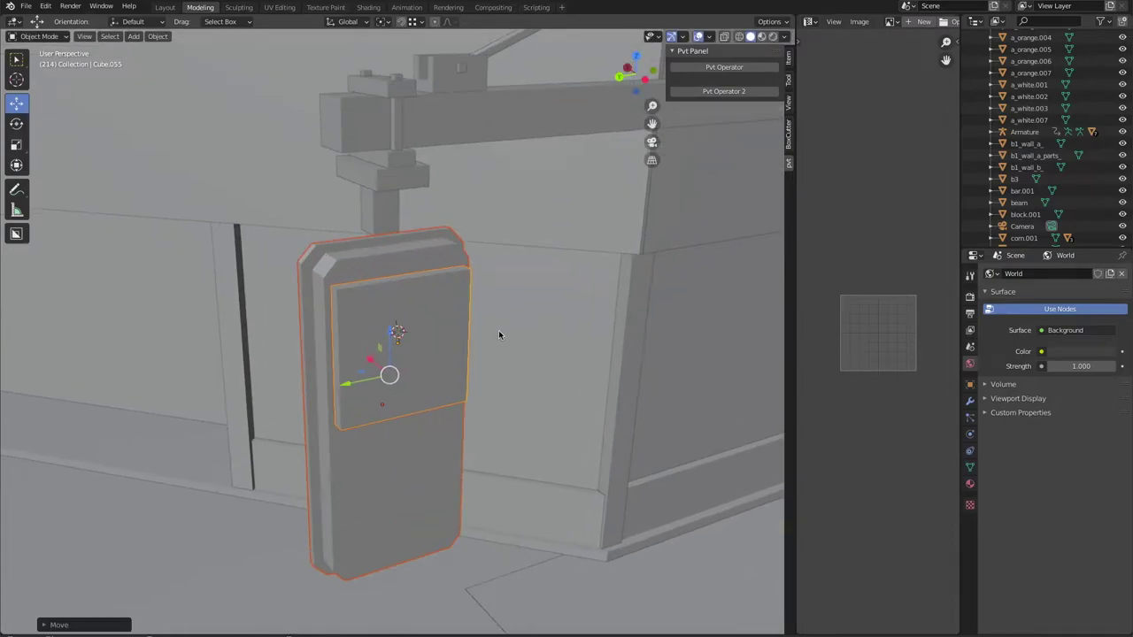
key("Tab")
mouse_move(455, 255)
middle_mouse_down()
mouse_move(370, 440)
mouse_move(328, 304)
mouse_move(498, 310)
middle_mouse_up()
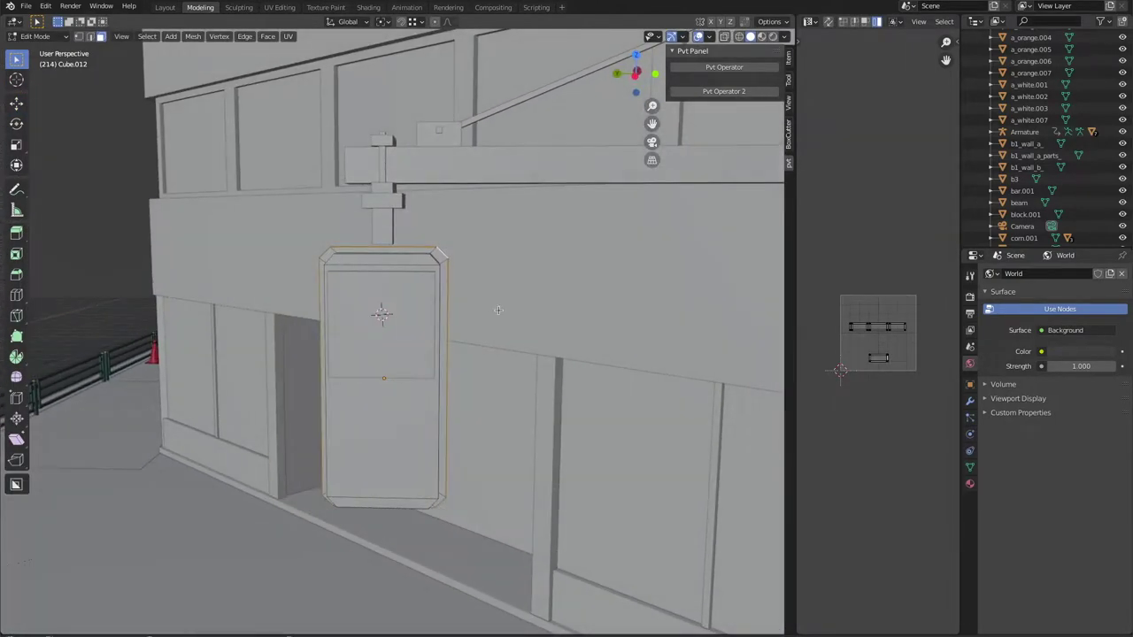
left_click(510, 401)
mouse_move(509, 401)
middle_mouse_down()
mouse_move(437, 363)
mouse_move(463, 253)
middle_mouse_up()
key("Tab")
Step: Duplicate the sign panel in place and scale the copy's front face slightly down
left_click(463, 253)
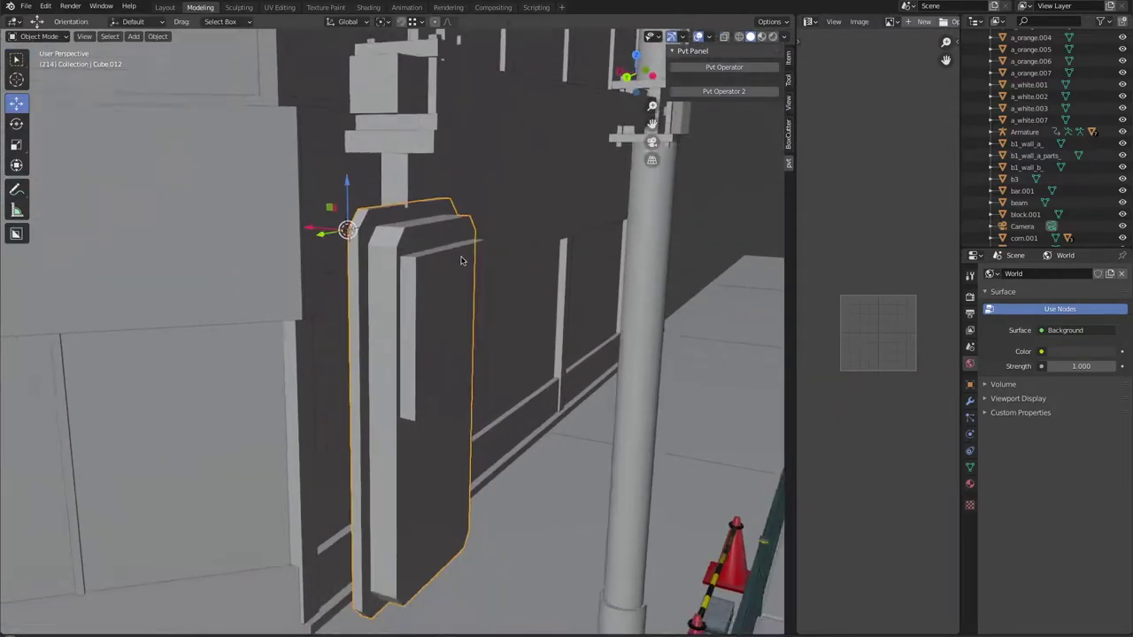
key("shift+d")
right_click(183, 127)
mouse_move(648, 228)
middle_mouse_down()
mouse_move(674, 267)
mouse_move(528, 244)
mouse_move(392, 273)
mouse_move(489, 353)
mouse_move(470, 390)
mouse_move(526, 427)
mouse_move(517, 461)
middle_mouse_up()
key("Tab")
key("shift+KP_7")
key("s")
key("Escape")
key("Tab")
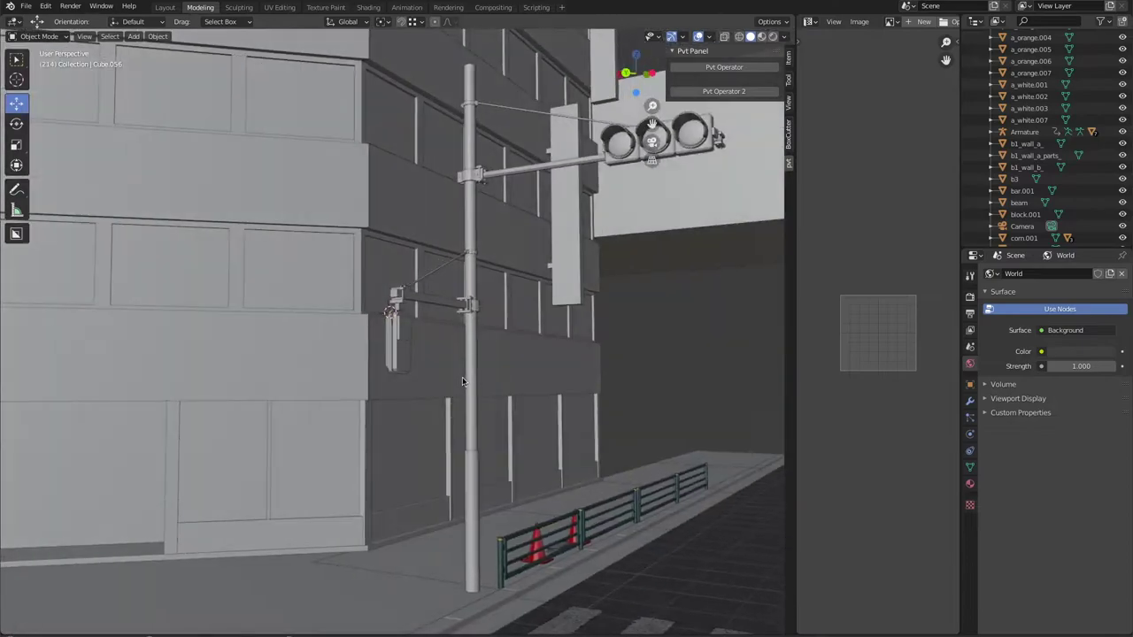
Step: Frame the small sign box on the pole in view, cancelling an accidental move
left_click(392, 336)
key("KP_Decimal")
key("Tab")
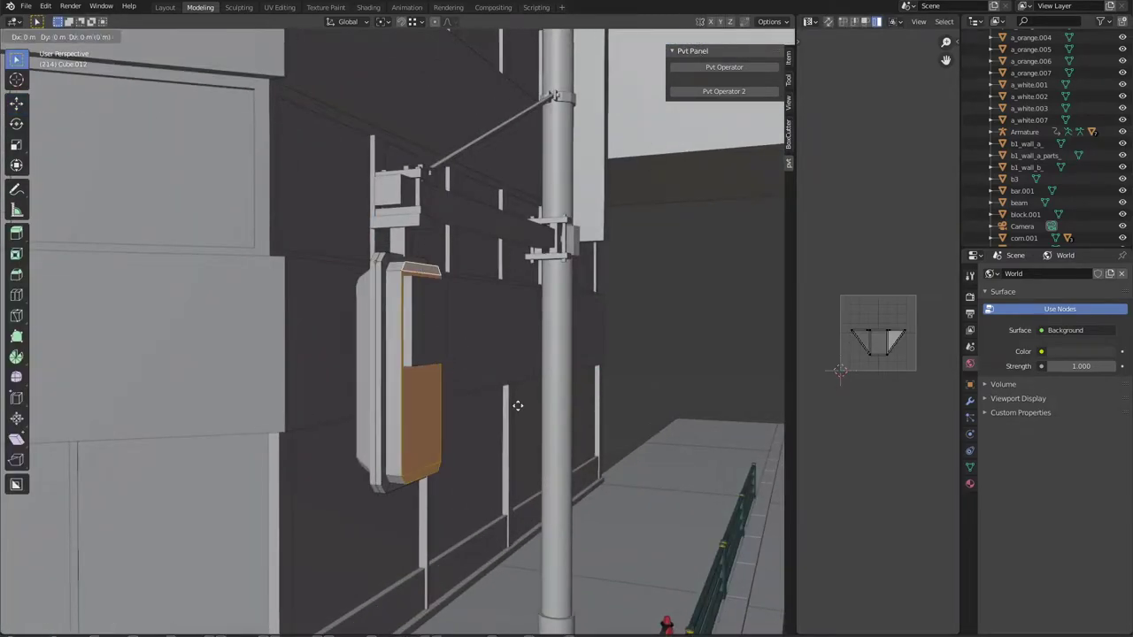
key("Escape")
key("Tab")
middle_click_drag(746, 298, 286, 318)
scroll(468, 354, "up", 5)
mouse_move(468, 354)
middle_mouse_down()
mouse_move(451, 252)
mouse_move(321, 251)
middle_mouse_up()
Step: Grow the panel's face selection and stretch the panel vertically
key("Tab")
left_click(147, 36)
left_click(286, 218)
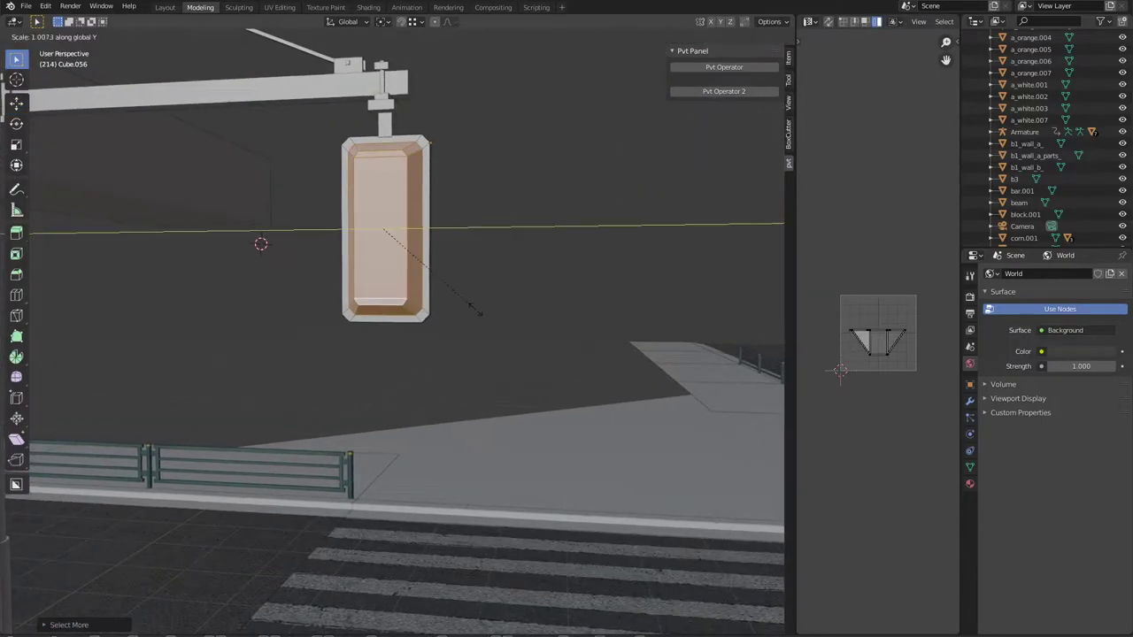
left_click(478, 329)
key("Tab")
scroll(495, 310, "down", 4)
mouse_move(513, 295)
middle_mouse_down()
mouse_move(425, 328)
mouse_move(374, 315)
mouse_move(448, 175)
middle_mouse_up()
left_click(448, 180)
Step: Add a Bevel modifier to plate Cube.055 with a width of about 0.17 m
middle_click_drag(456, 257, 381, 266)
left_click(970, 401)
left_click(1005, 274)
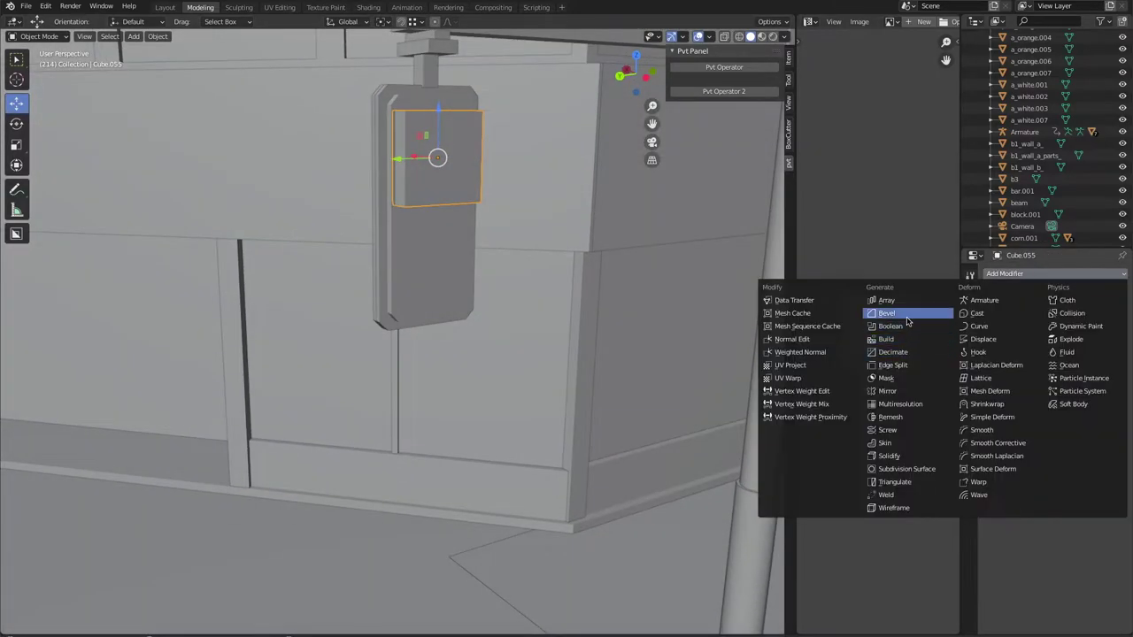
left_click(894, 313)
left_click_drag(1111, 343, 1112, 347)
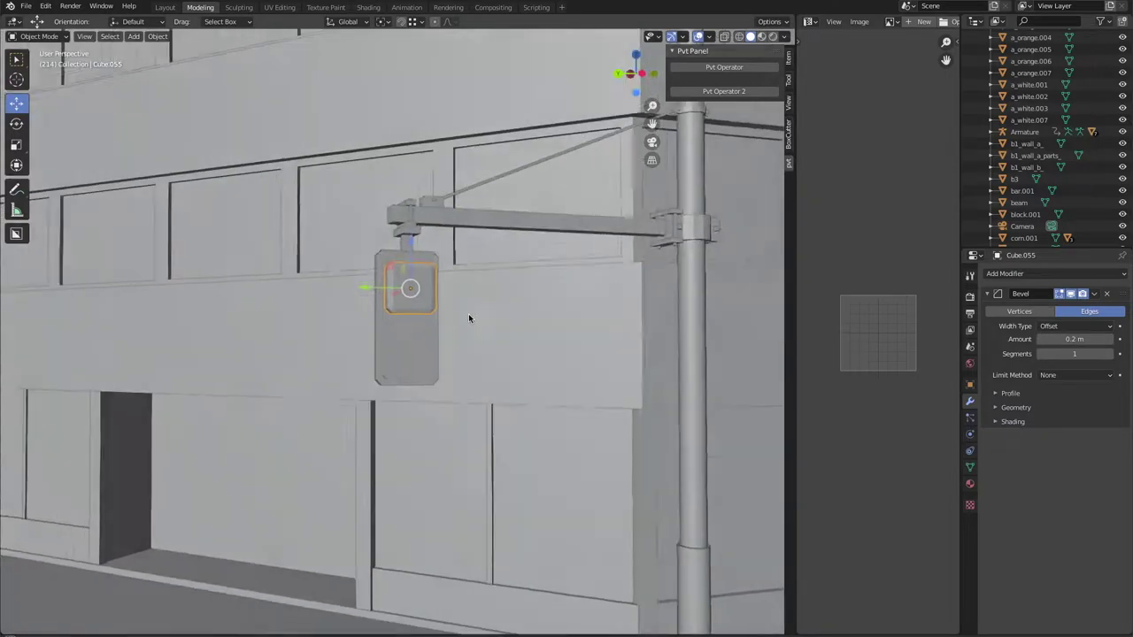
Step: Grow the selection to the whole sign panel and isolate it in local view
mouse_move(469, 314)
middle_mouse_down()
mouse_move(475, 340)
mouse_move(458, 327)
middle_mouse_up()
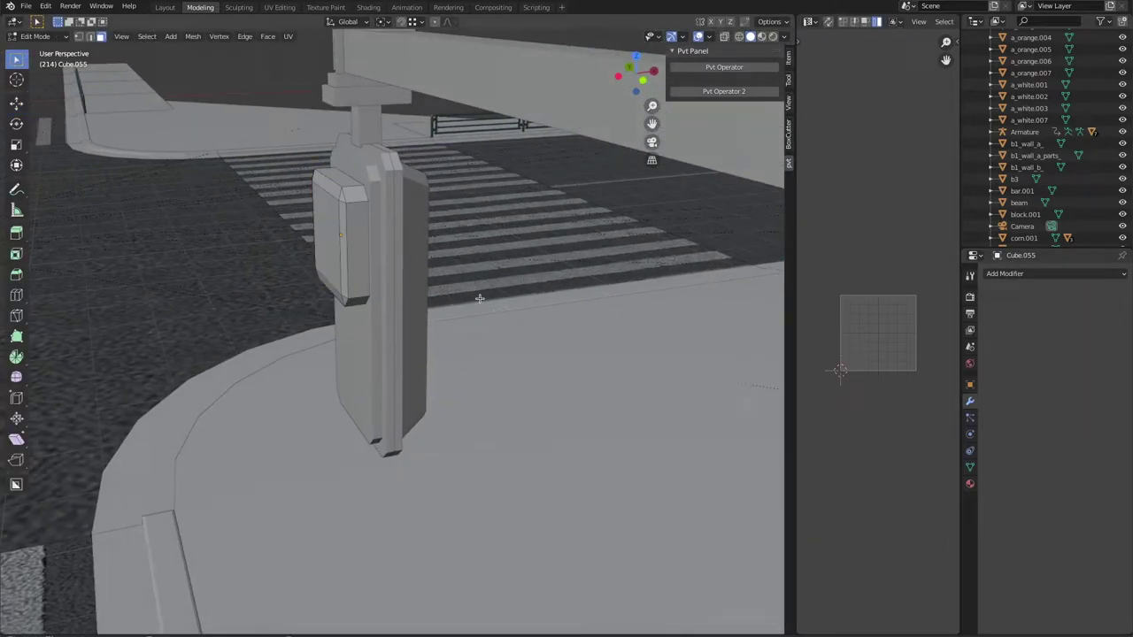
key("ctrl+KP_Add")
key("ctrl+KP_Add")
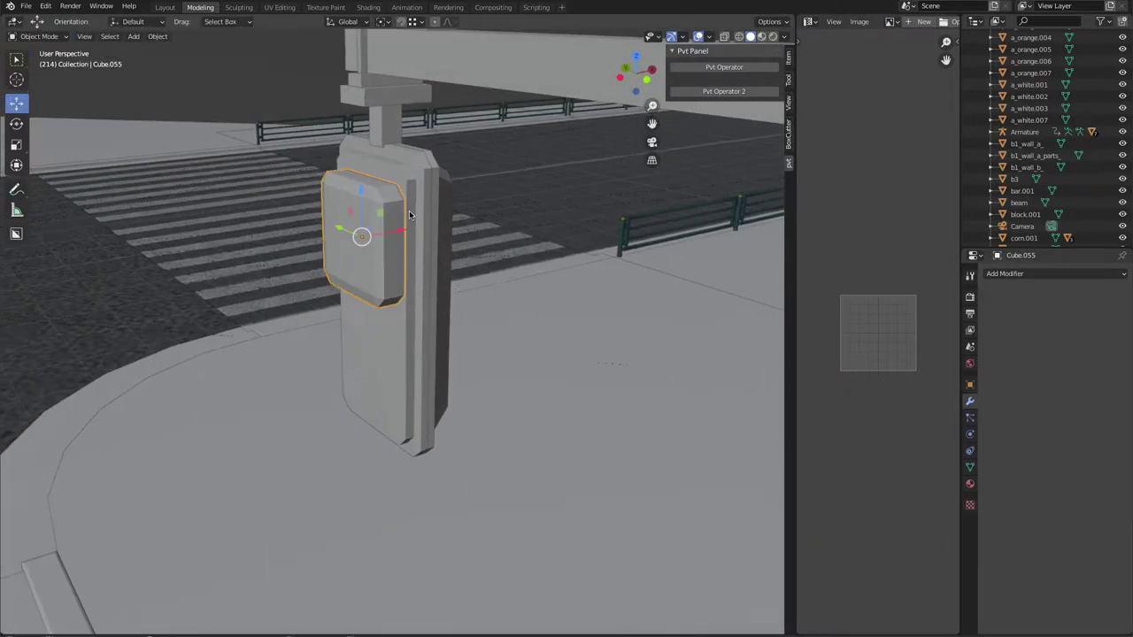
key("KP_Divide")
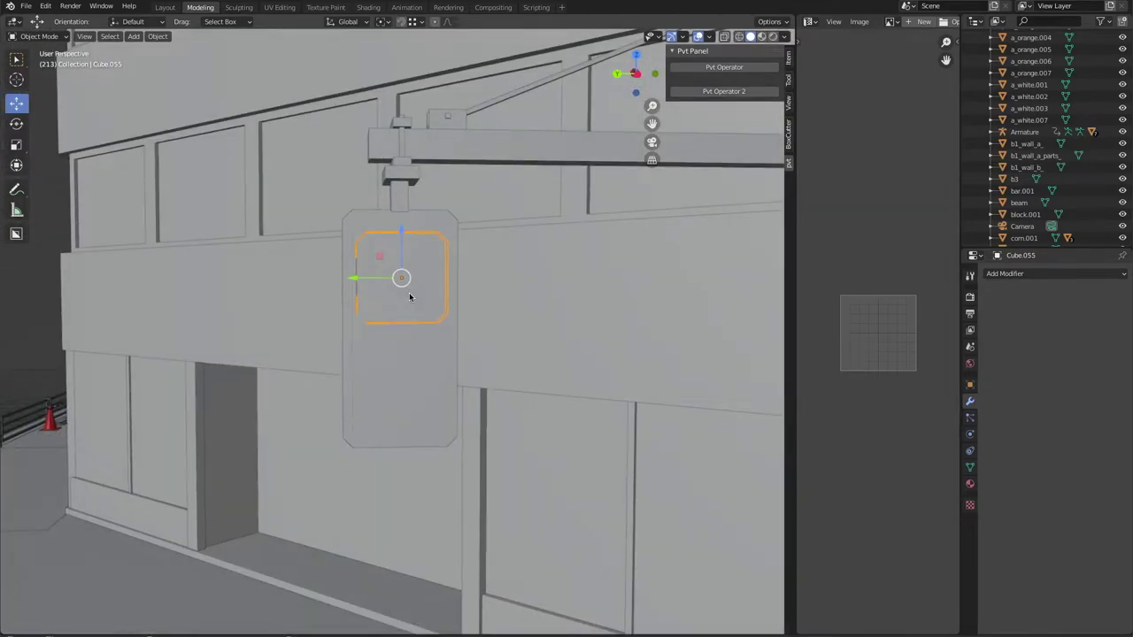
middle_click_drag(408, 292, 500, 333)
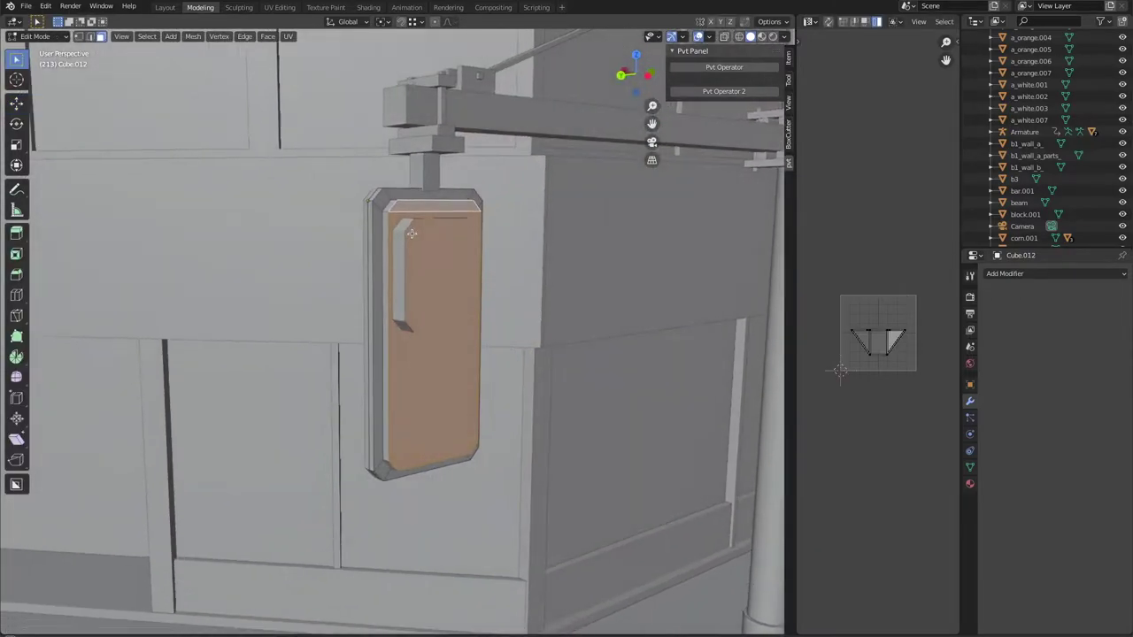
left_click(147, 37)
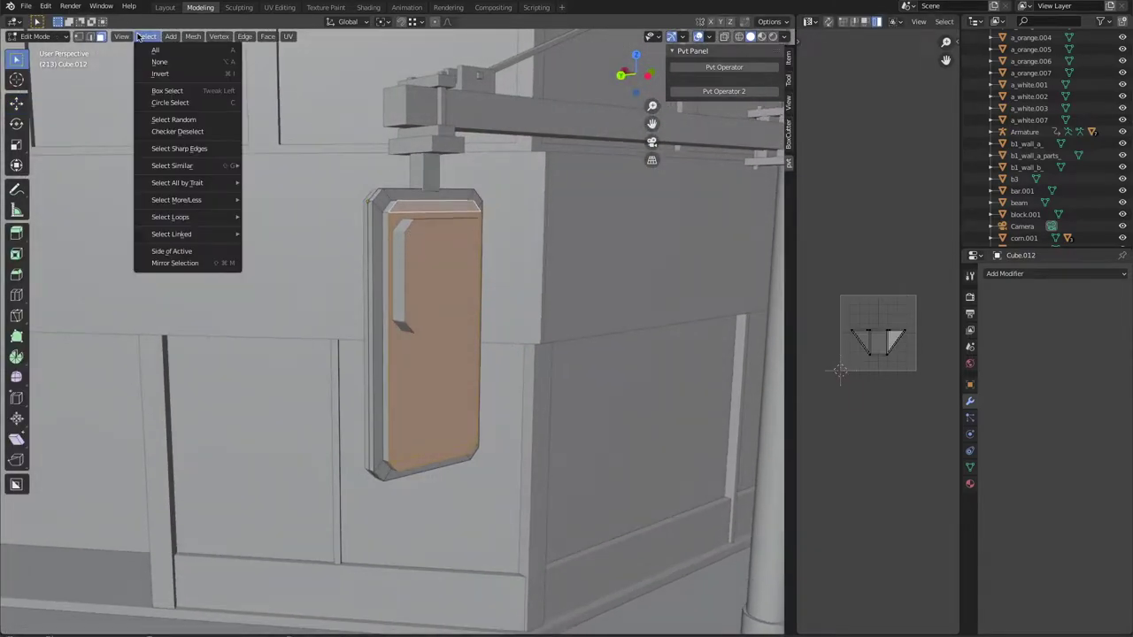
Step: Select the sign's front face and move the panel to its new position
left_click(280, 198)
left_click(280, 198)
mouse_move(280, 198)
middle_mouse_down()
mouse_move(416, 292)
mouse_move(464, 500)
middle_mouse_up()
left_click(416, 292)
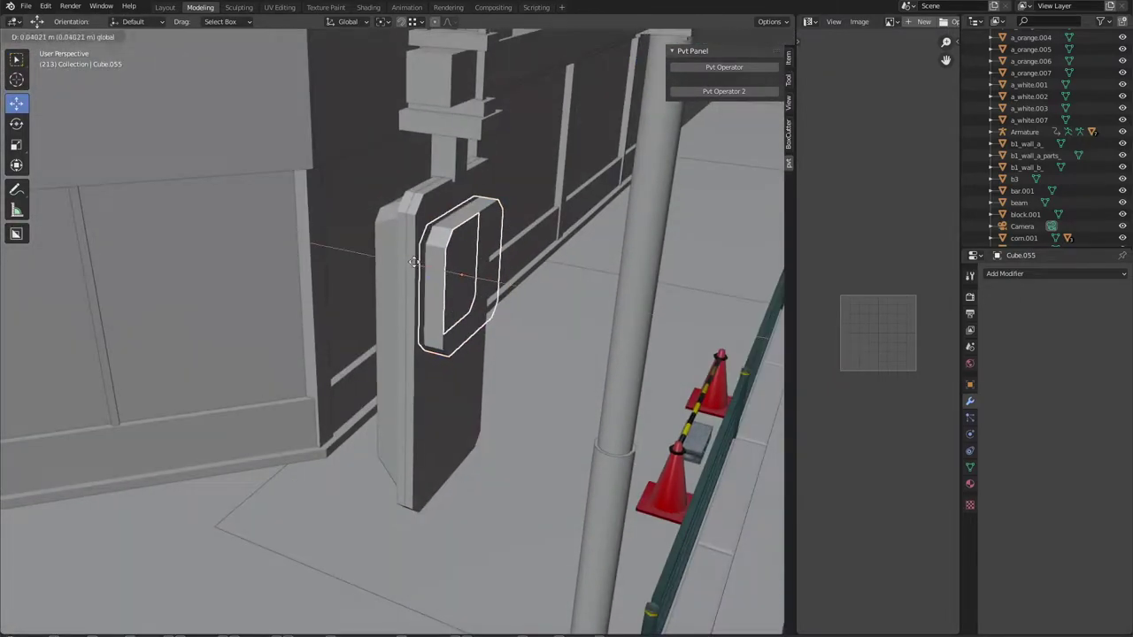
left_click(414, 262)
mouse_move(427, 242)
middle_mouse_down()
mouse_move(501, 313)
mouse_move(529, 308)
middle_mouse_up()
Step: Select the sign body Cube.012 and set its origin to the object's centre
left_click(462, 369)
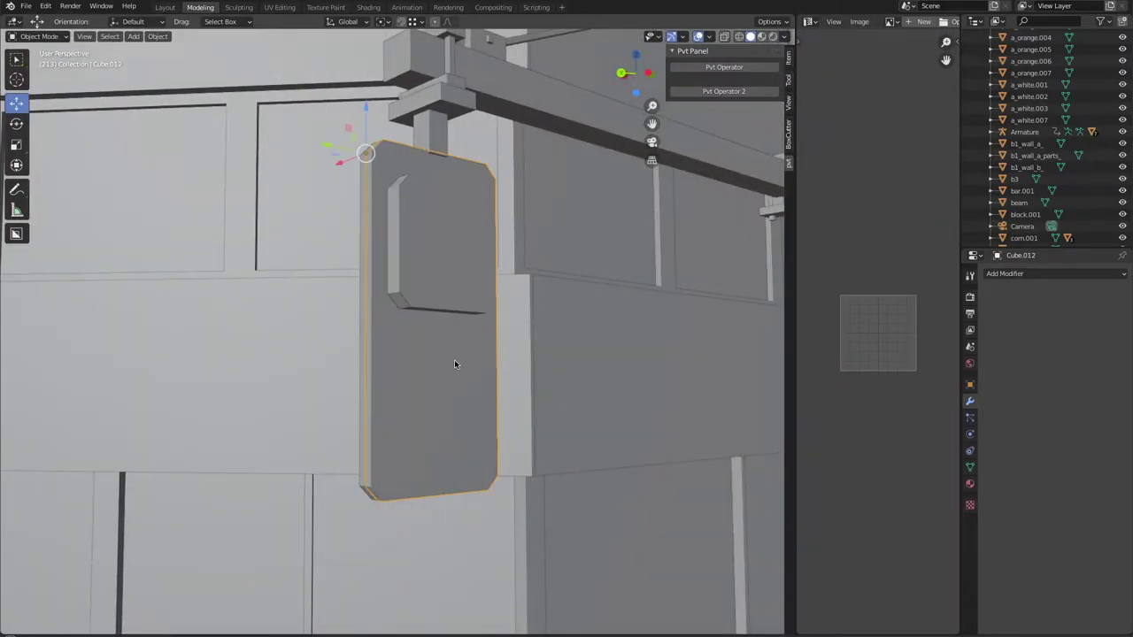
middle_click_drag(454, 367, 520, 148)
middle_click_drag(408, 173, 384, 311)
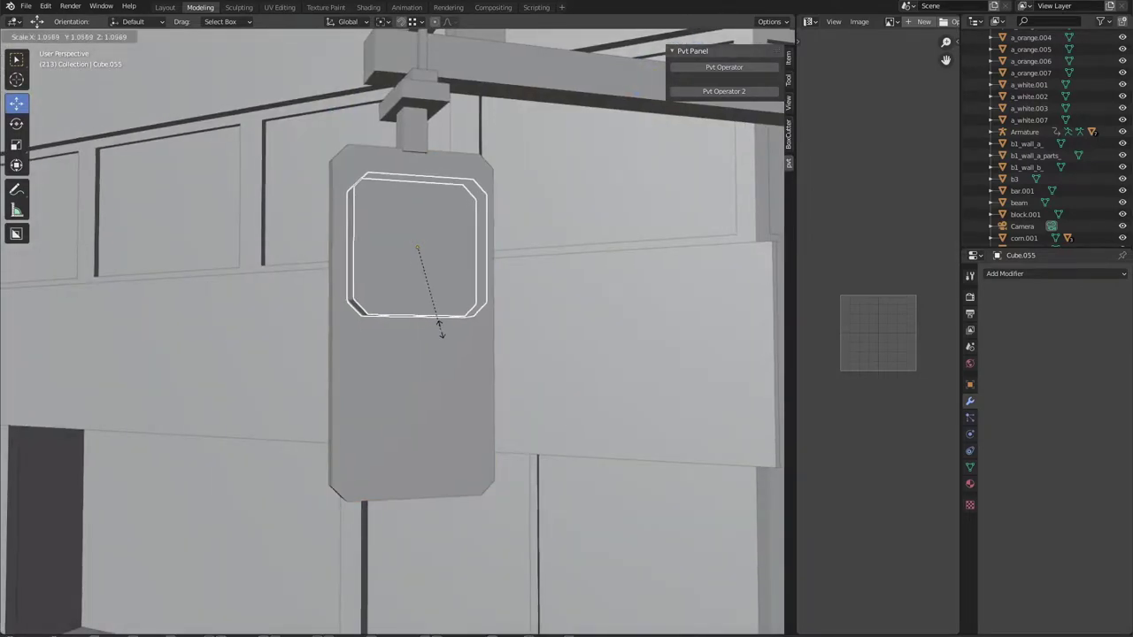
left_click(442, 336)
mouse_move(443, 336)
middle_mouse_down()
mouse_move(576, 357)
mouse_move(367, 321)
mouse_move(417, 354)
mouse_move(381, 361)
mouse_move(412, 388)
middle_mouse_up()
left_click(366, 322)
left_click(417, 354)
left_click(393, 356)
left_click(157, 36)
left_click(304, 74)
middle_click_drag(303, 73, 514, 279)
Step: Move the inner frame Cube.055 vertically to a new height
left_click(447, 199)
mouse_move(546, 335)
middle_mouse_down()
mouse_move(447, 199)
mouse_move(450, 248)
middle_mouse_up()
left_click(739, 36)
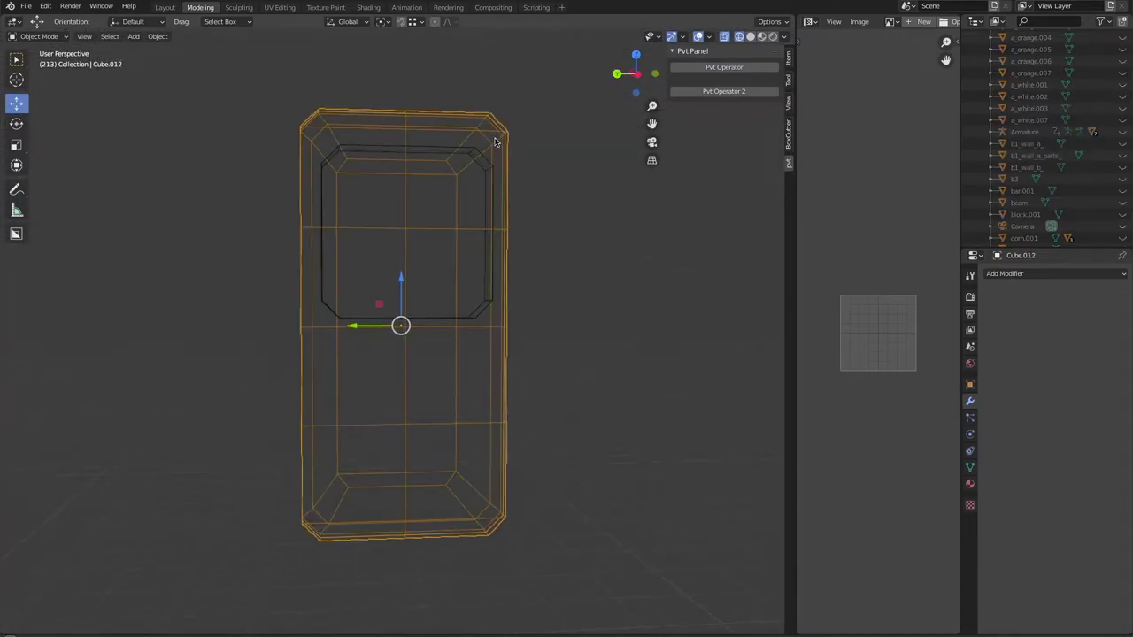
key("shift+z")
middle_click_drag(545, 347, 587, 314)
left_click(587, 314)
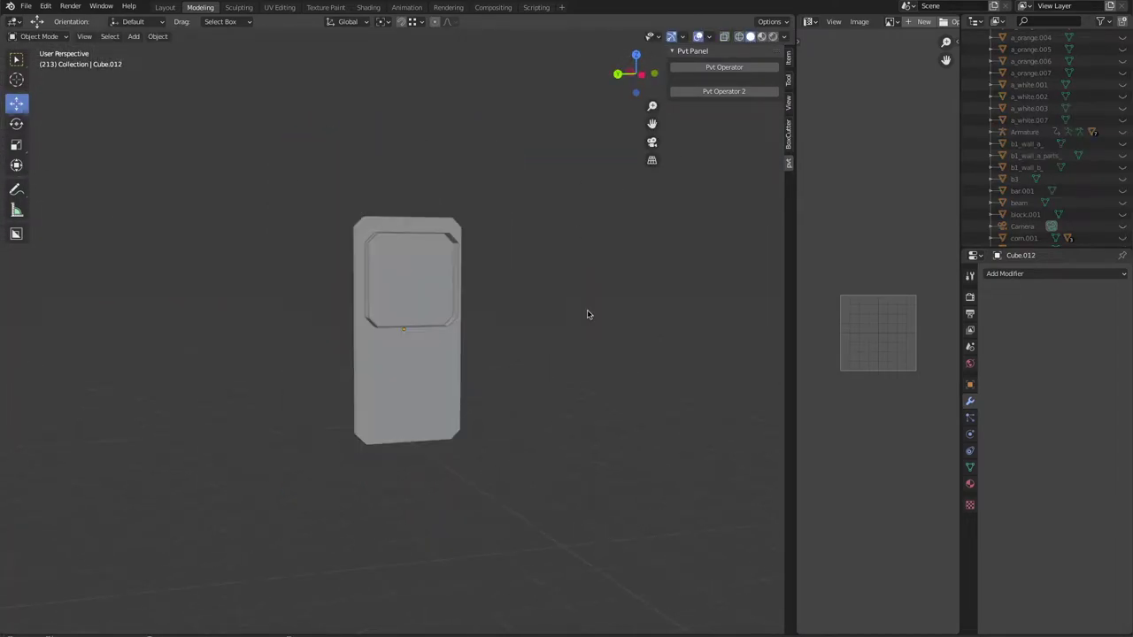
left_click(471, 316)
middle_click_drag(472, 316, 652, 321)
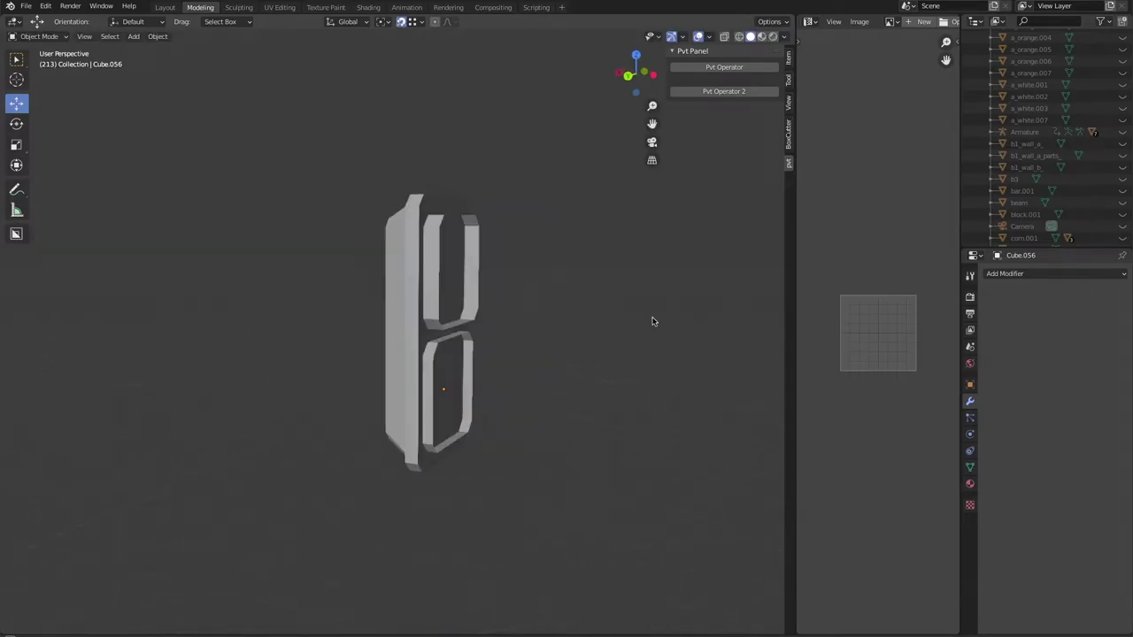
Step: Leave local view and confirm the panel's move beside the sign pole
key("KP_Divide")
middle_click_drag(587, 341, 510, 314)
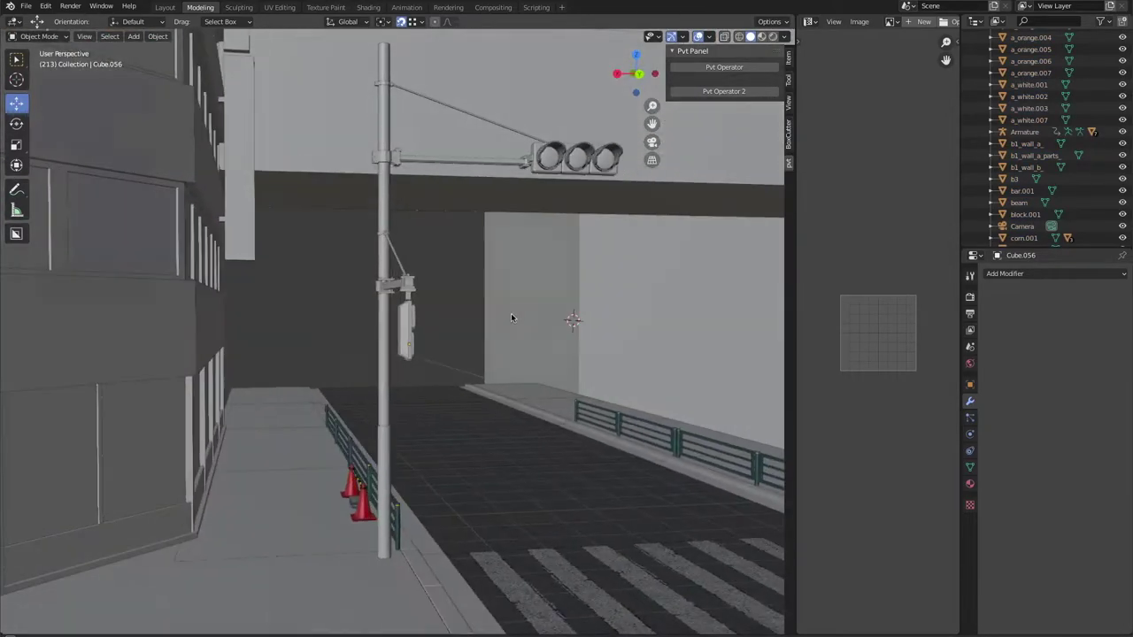
scroll(458, 292, "up", 3)
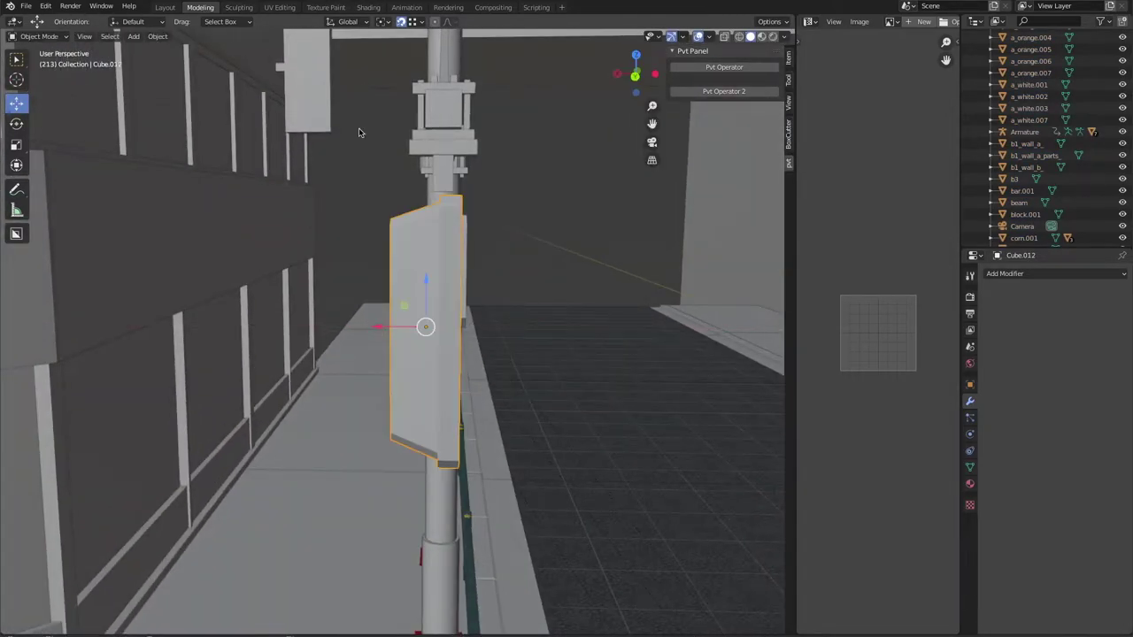
left_click(371, 321)
mouse_move(371, 321)
middle_mouse_down()
mouse_move(529, 316)
mouse_move(537, 354)
mouse_move(488, 340)
mouse_move(461, 150)
middle_mouse_up()
Step: Select and scale the small box Cube.016, briefly isolating it
left_click(452, 135)
key("s")
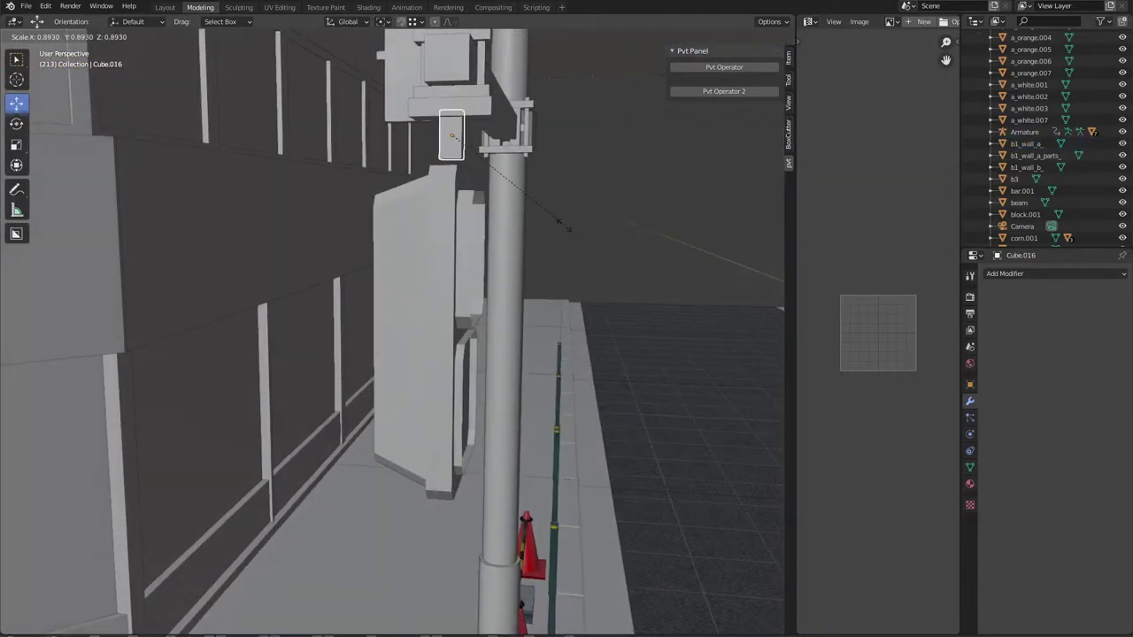
middle_click_drag(569, 220, 609, 233)
left_click(443, 297)
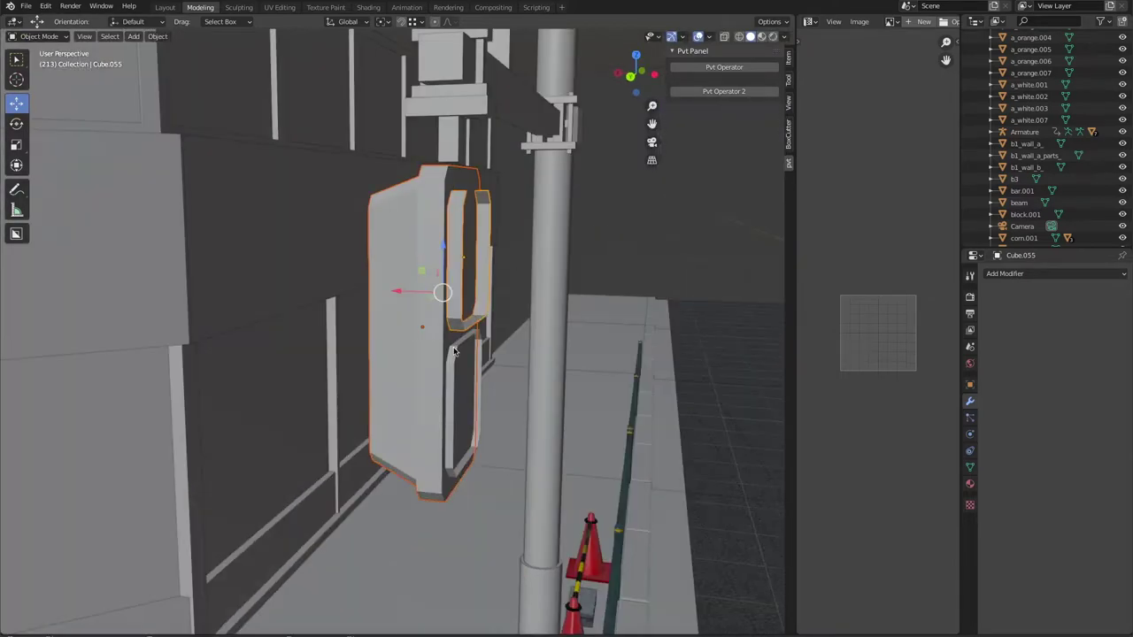
scroll(523, 245, "up", 3)
middle_click_drag(423, 327, 495, 301)
left_click(450, 278)
key("KP_Divide")
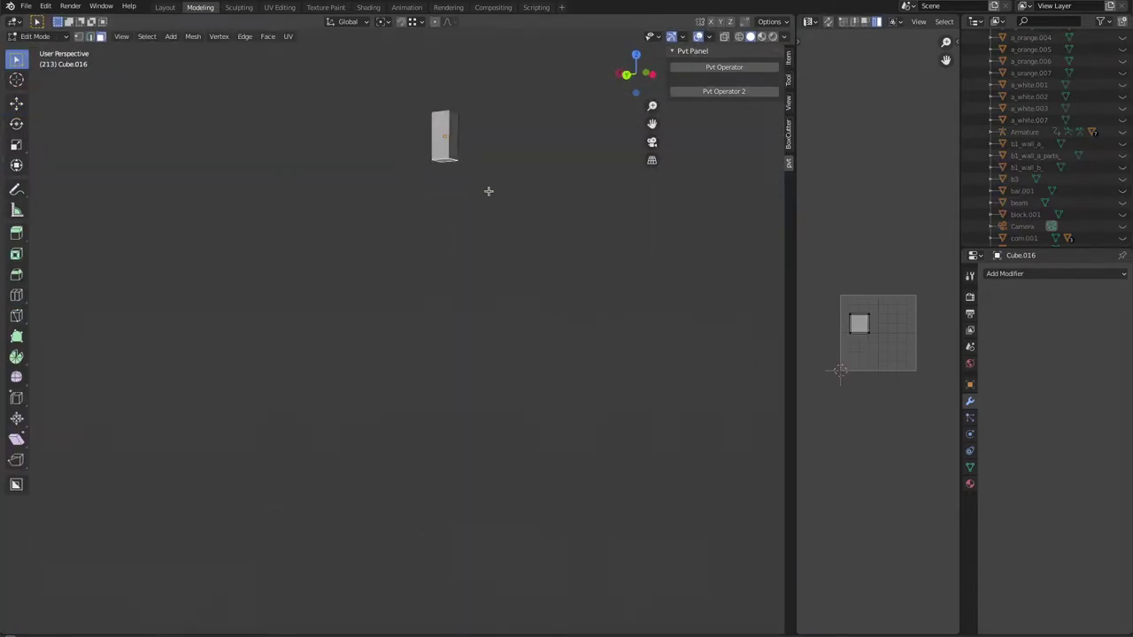
key("KP_Divide")
Step: Copy the upper inset panel into the empty lower slot of the signal head
middle_click_drag(569, 244, 424, 239)
left_click(422, 237)
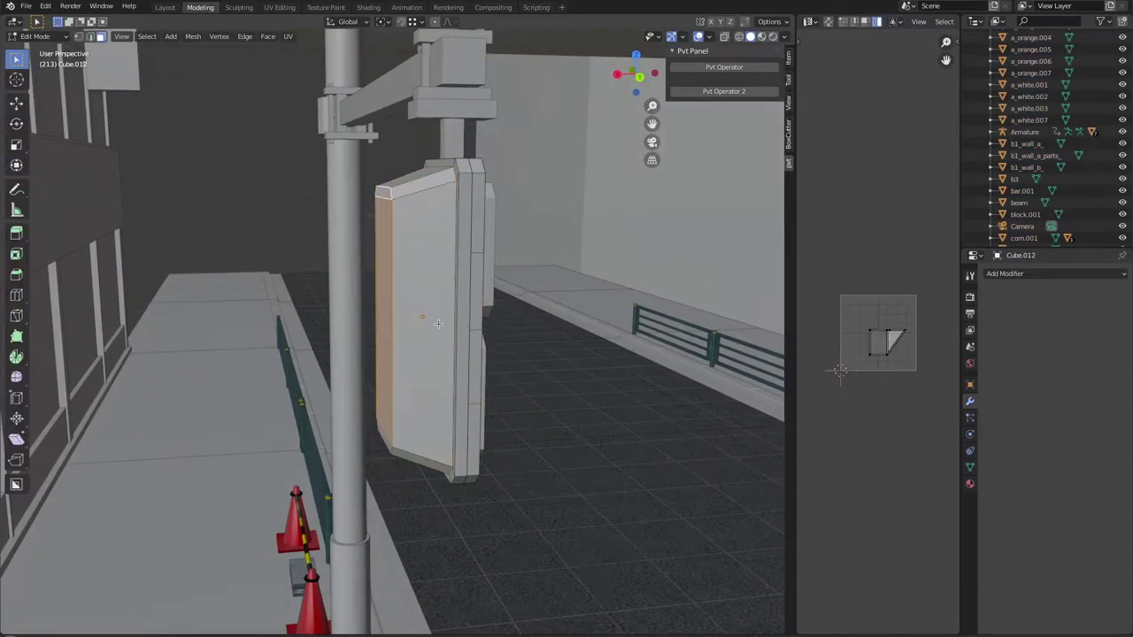
mouse_move(438, 324)
middle_mouse_down()
mouse_move(496, 400)
mouse_move(399, 292)
middle_mouse_up()
left_click(498, 402)
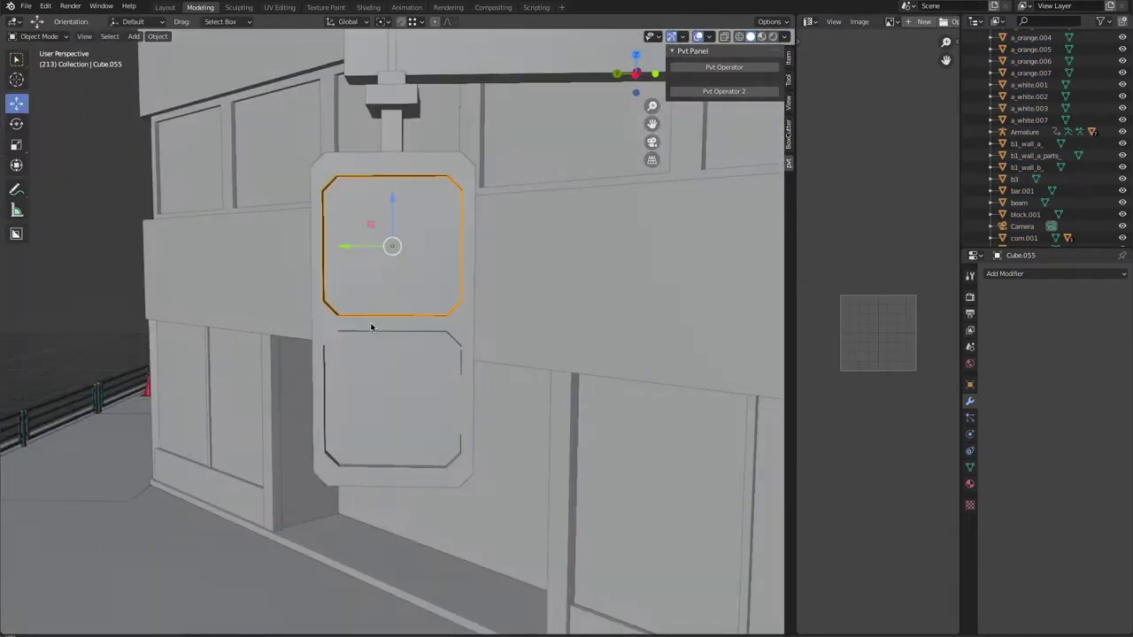
left_click(399, 293)
key("KP_Divide")
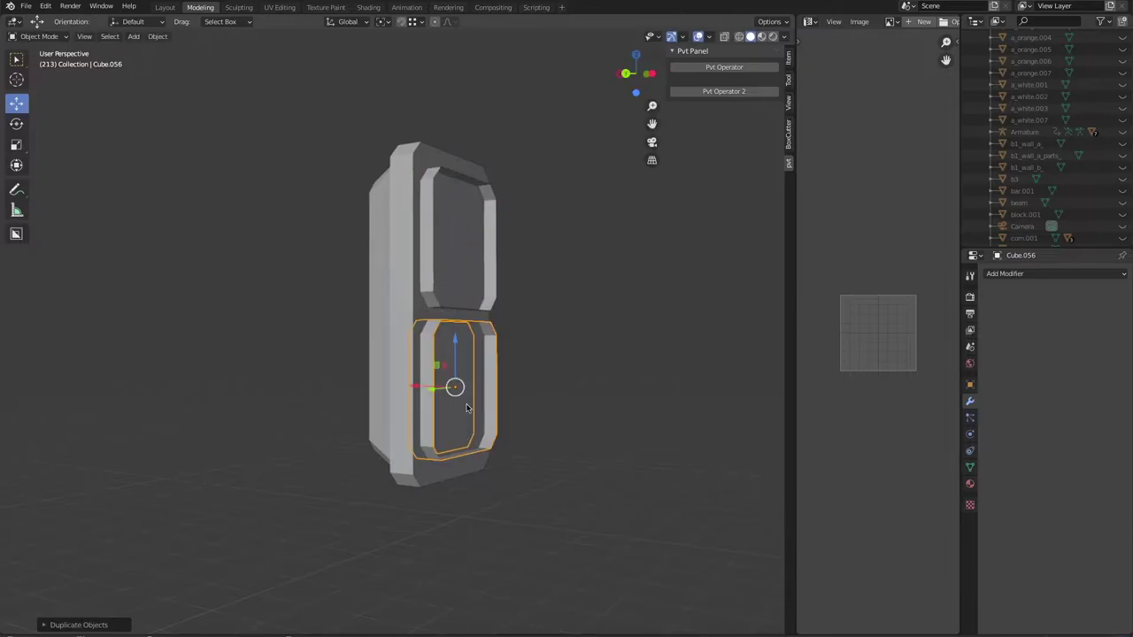
middle_click_drag(413, 395, 518, 397)
key("KP_Divide")
Step: Zoom around the scene and select the upper inset panel Cube.055
scroll(417, 346, "up", 5)
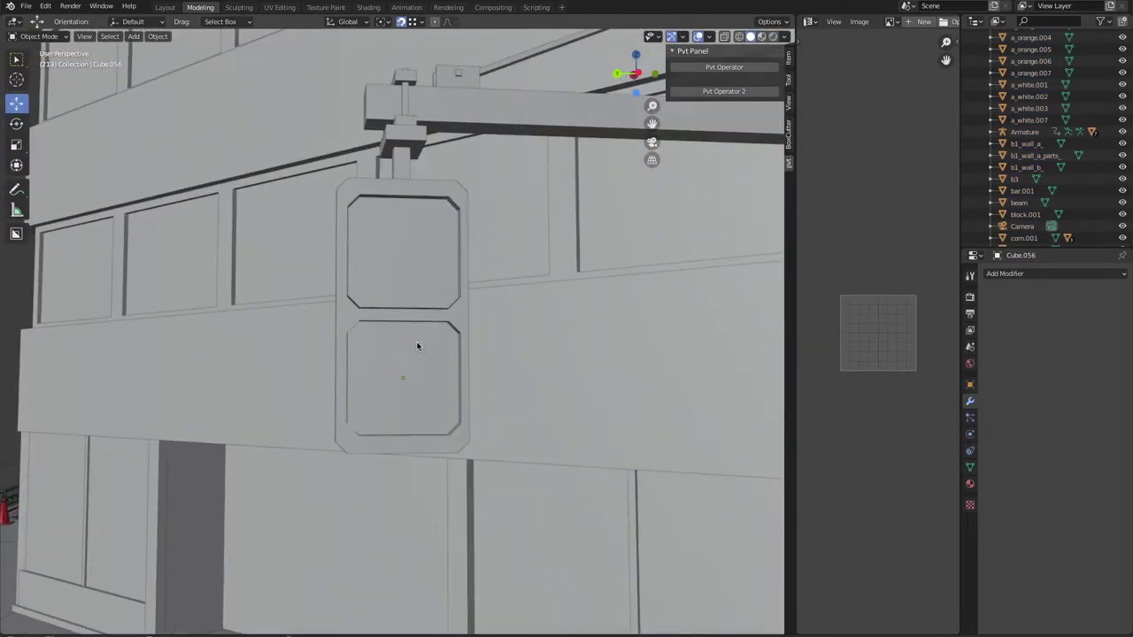
scroll(449, 342, "down", 1)
scroll(448, 342, "down", 5)
scroll(451, 354, "down", 2)
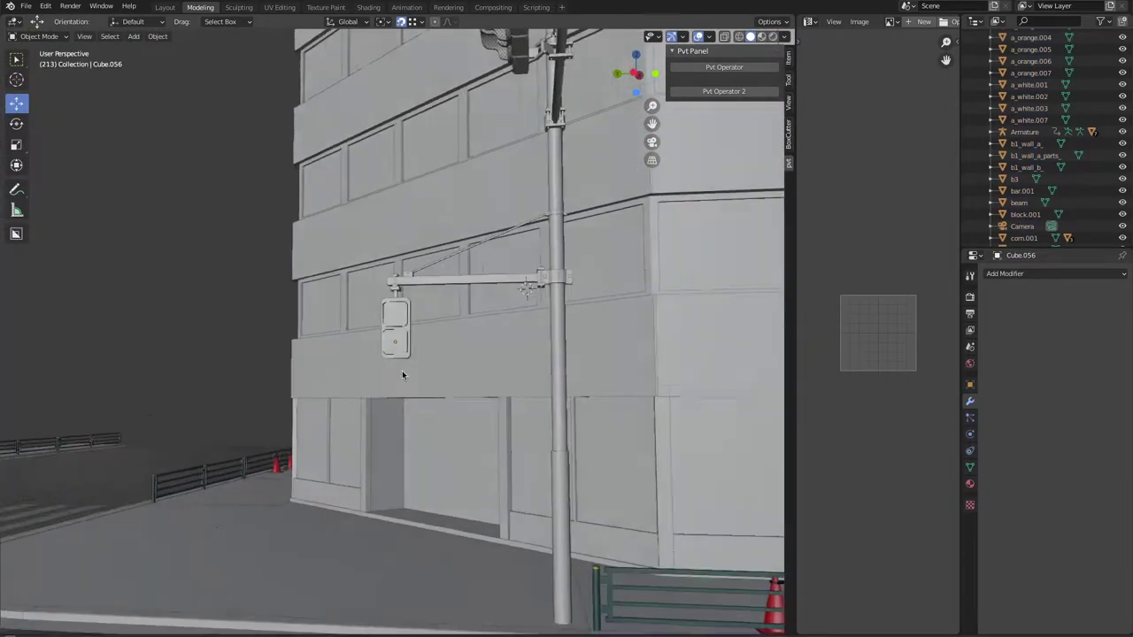
scroll(456, 379, "down", 2)
scroll(453, 346, "up", 10)
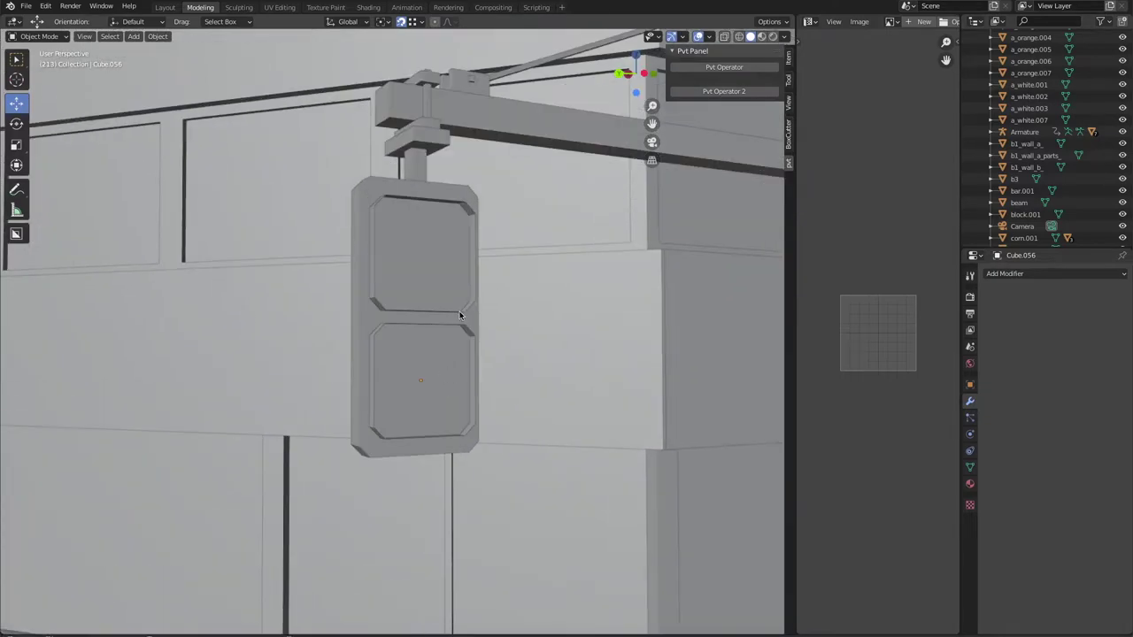
left_click(458, 314)
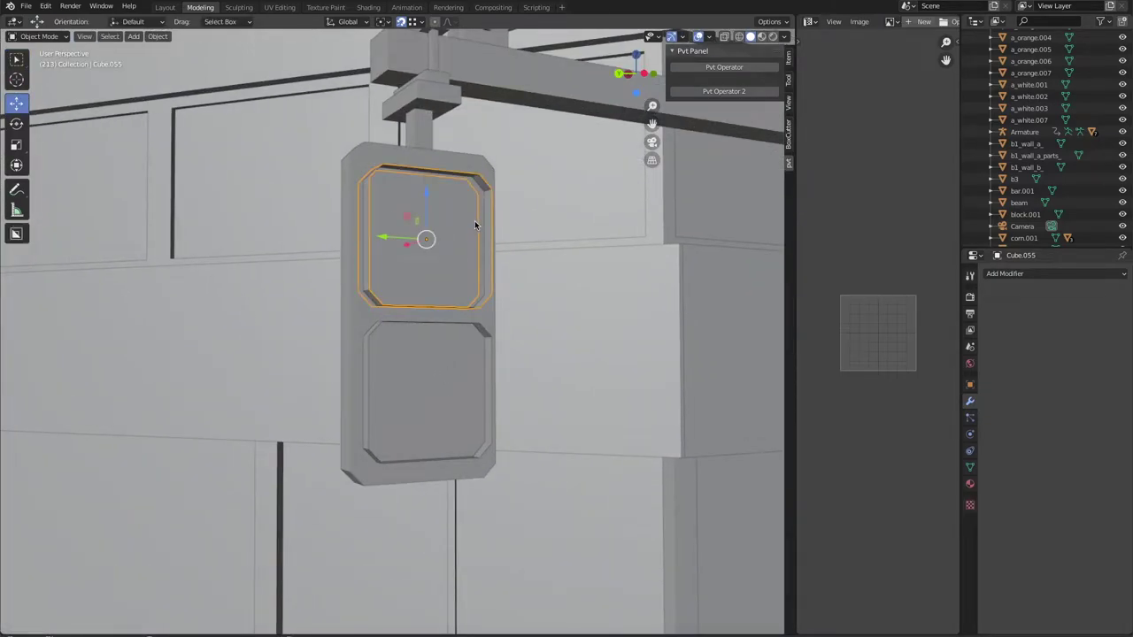
Step: Select the loop around the upper panel and move it along X in wireframe view
scroll(475, 220, "down", 2)
key("Tab")
mouse_move(529, 336)
middle_mouse_down()
mouse_move(441, 201)
mouse_move(141, 146)
middle_mouse_up()
left_click(440, 202, "alt")
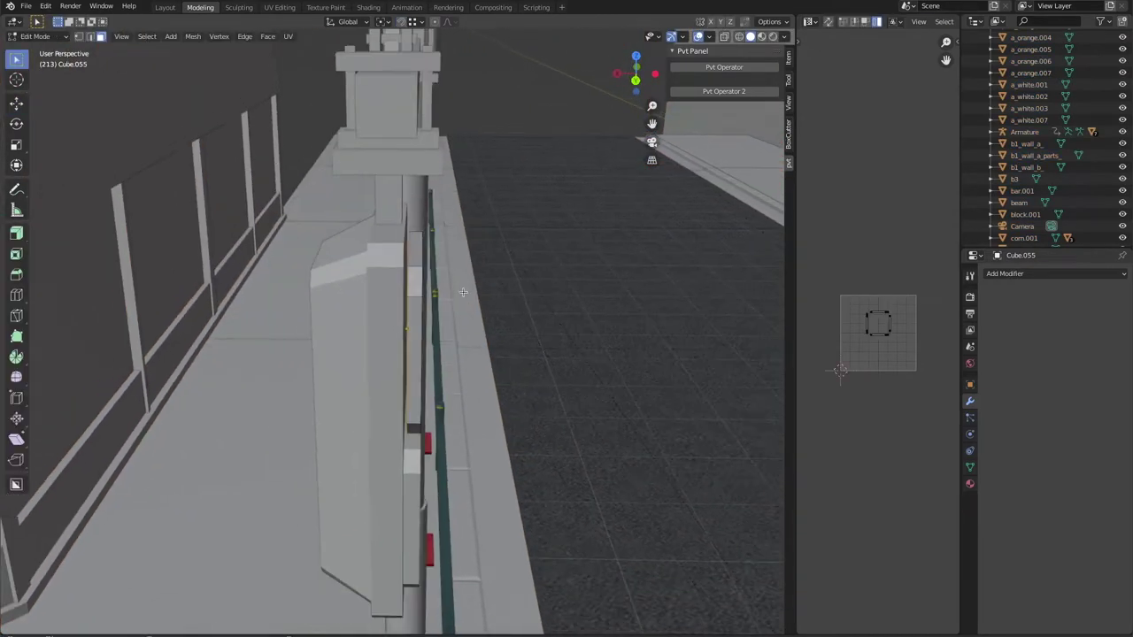
key("g")
key("x")
key("shift+z")
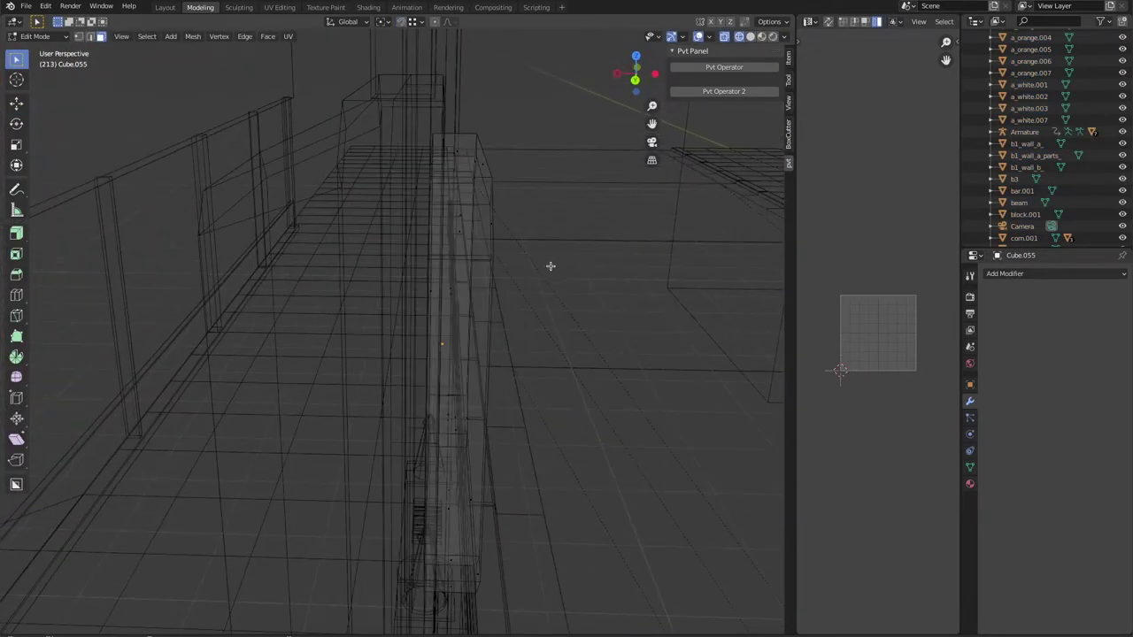
Step: Select the inner panel, merge its selected edges, and isolate frame Cube.055
left_click(499, 244)
mouse_move(466, 226)
middle_mouse_down()
mouse_move(498, 244)
mouse_move(425, 306)
middle_mouse_up()
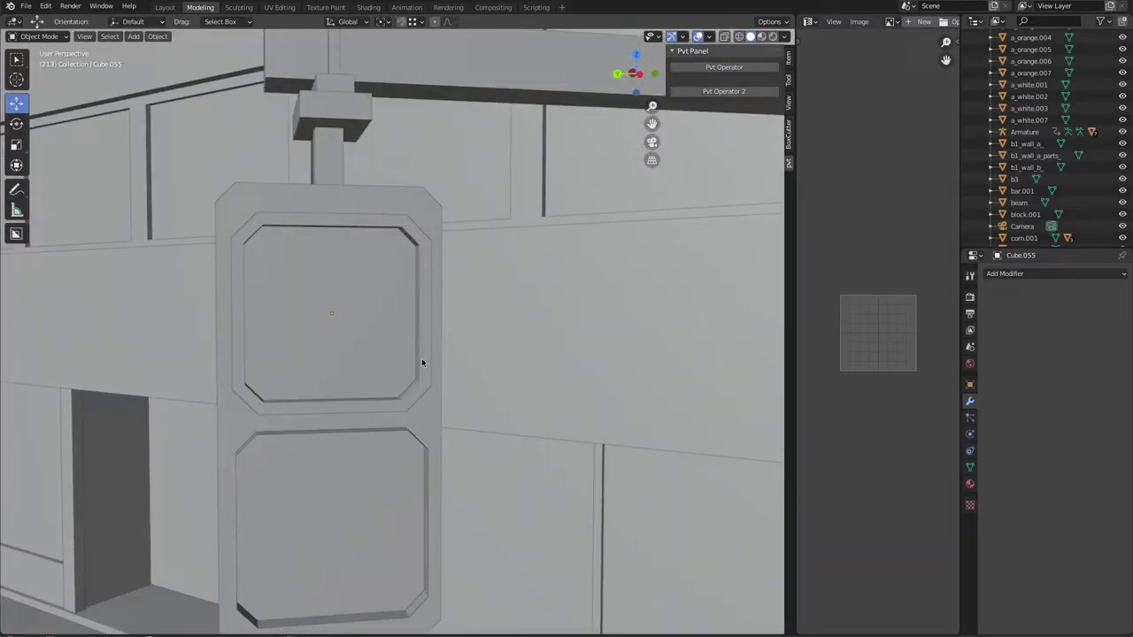
left_click(422, 362)
middle_click_drag(422, 359, 486, 344)
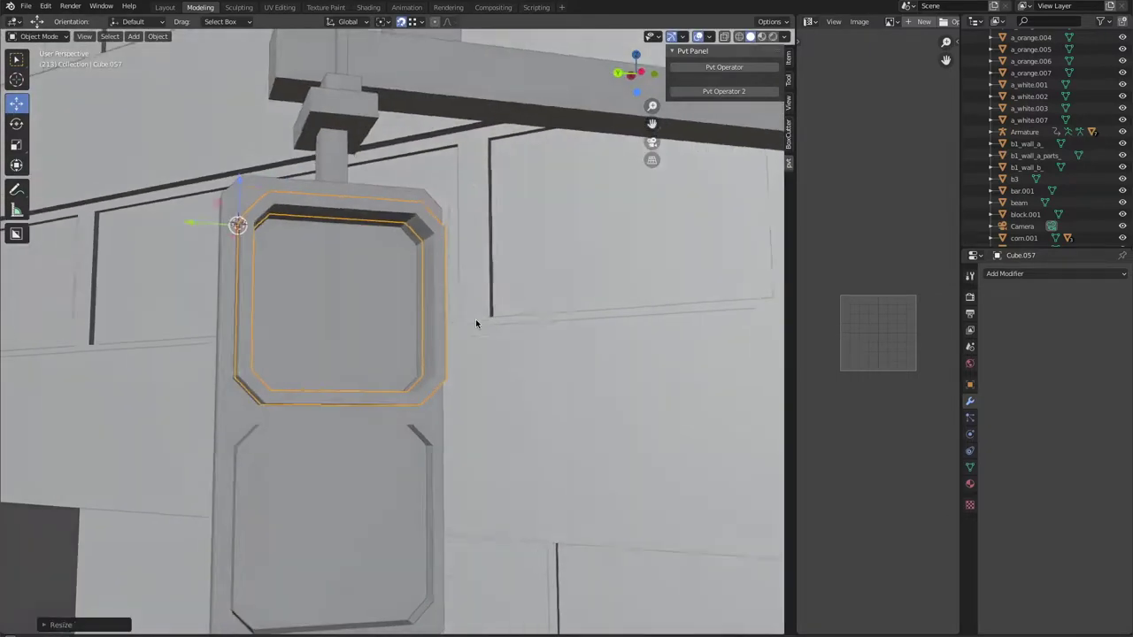
mouse_move(476, 323)
middle_mouse_down()
mouse_move(504, 346)
mouse_move(462, 414)
middle_mouse_up()
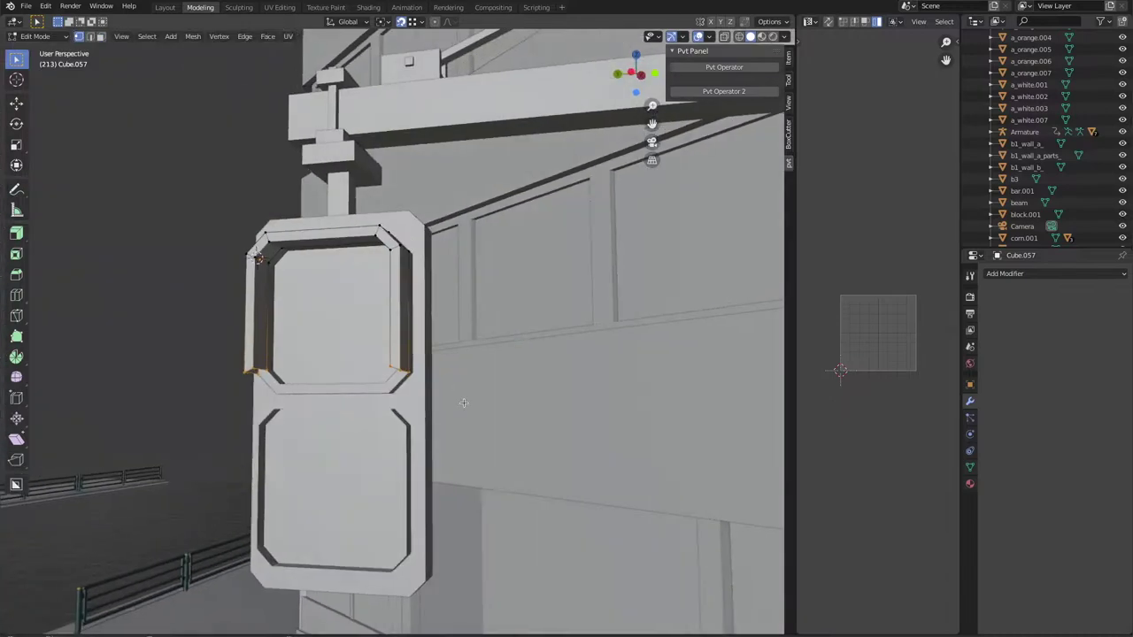
mouse_move(463, 403)
middle_mouse_down()
mouse_move(553, 325)
mouse_move(558, 359)
middle_mouse_up()
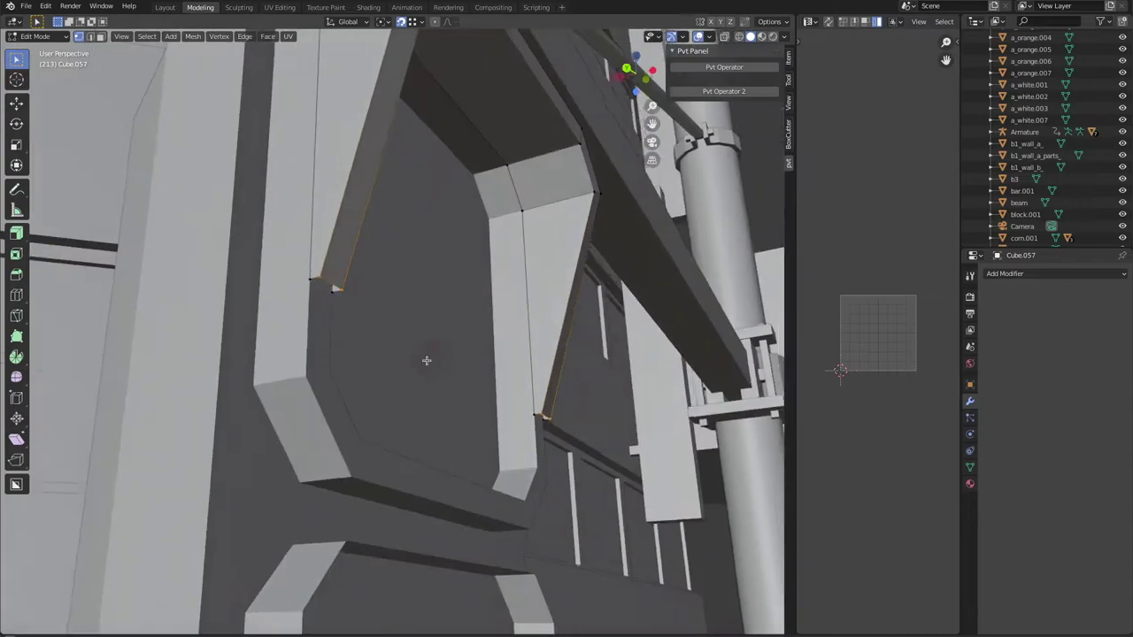
key("m")
left_click(426, 360)
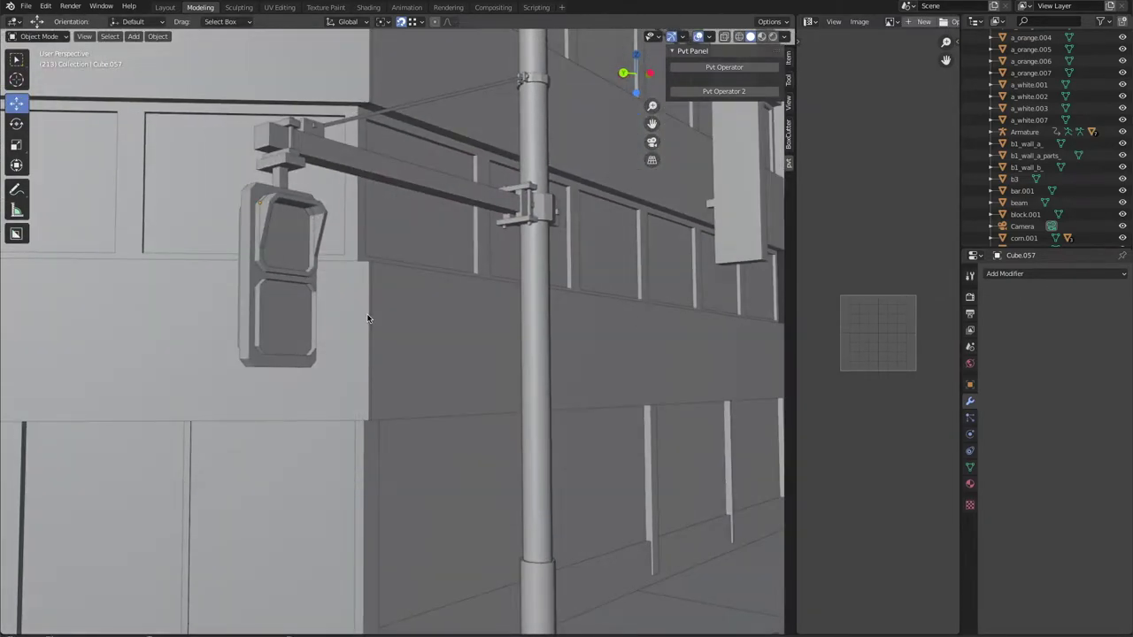
left_click(288, 222)
key("slash")
Step: Inspect the visor frame's mesh in Edit Mode from several angles, re-isolating it
key("Tab")
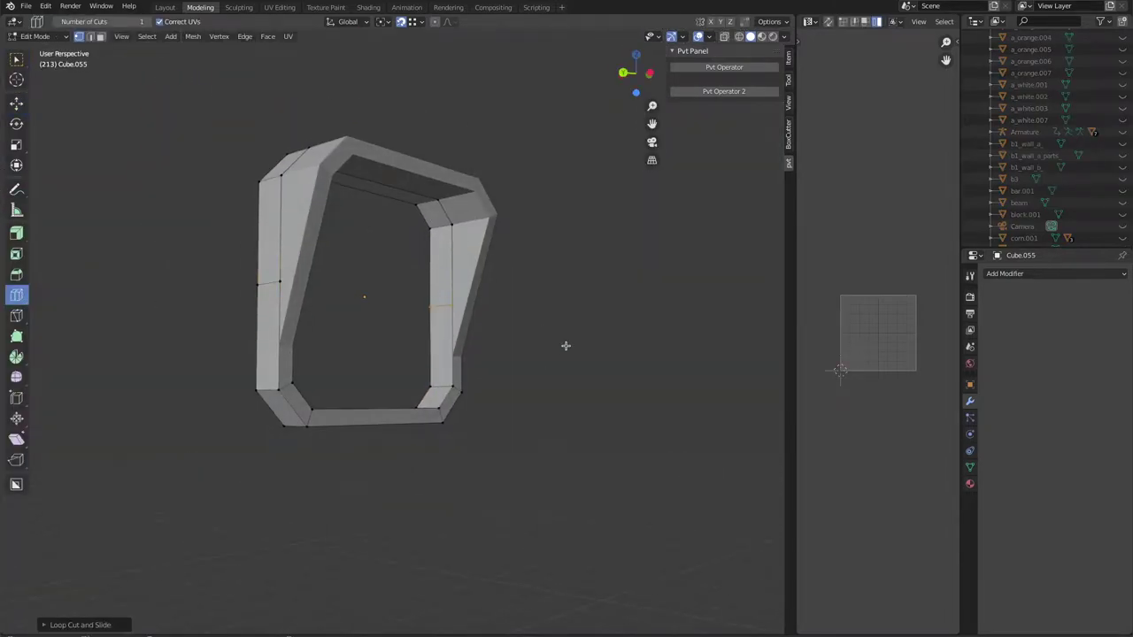
middle_click_drag(486, 316, 739, 40)
left_click(508, 329)
mouse_move(508, 329)
middle_mouse_down()
mouse_move(579, 364)
mouse_move(536, 364)
mouse_move(413, 228)
middle_mouse_up()
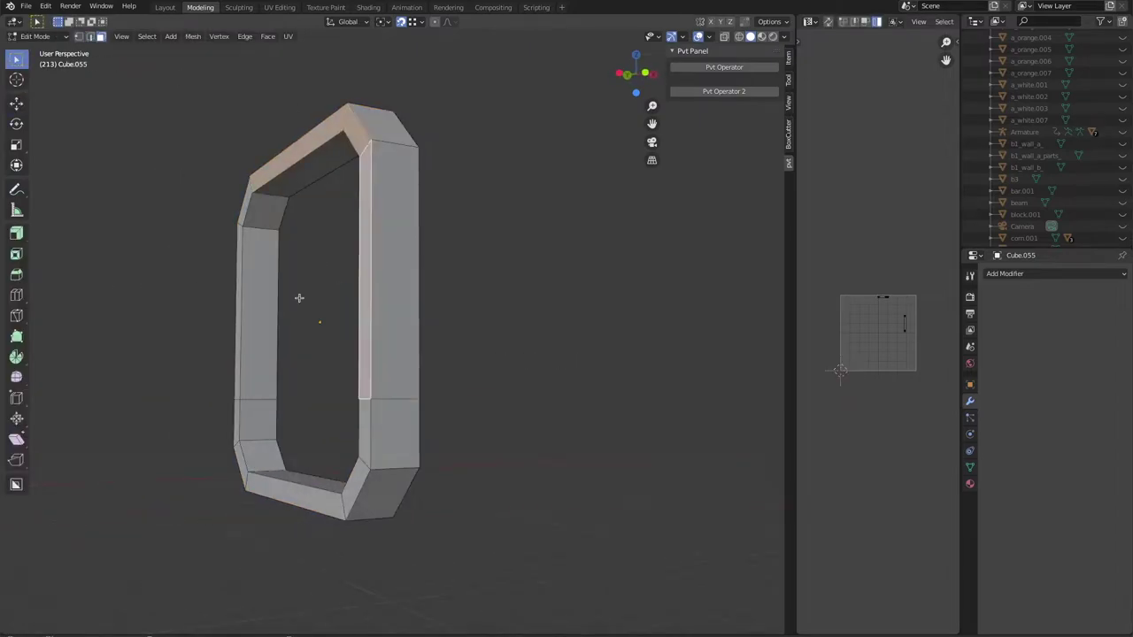
middle_click_drag(299, 298, 284, 192)
key("Tab")
key("slash")
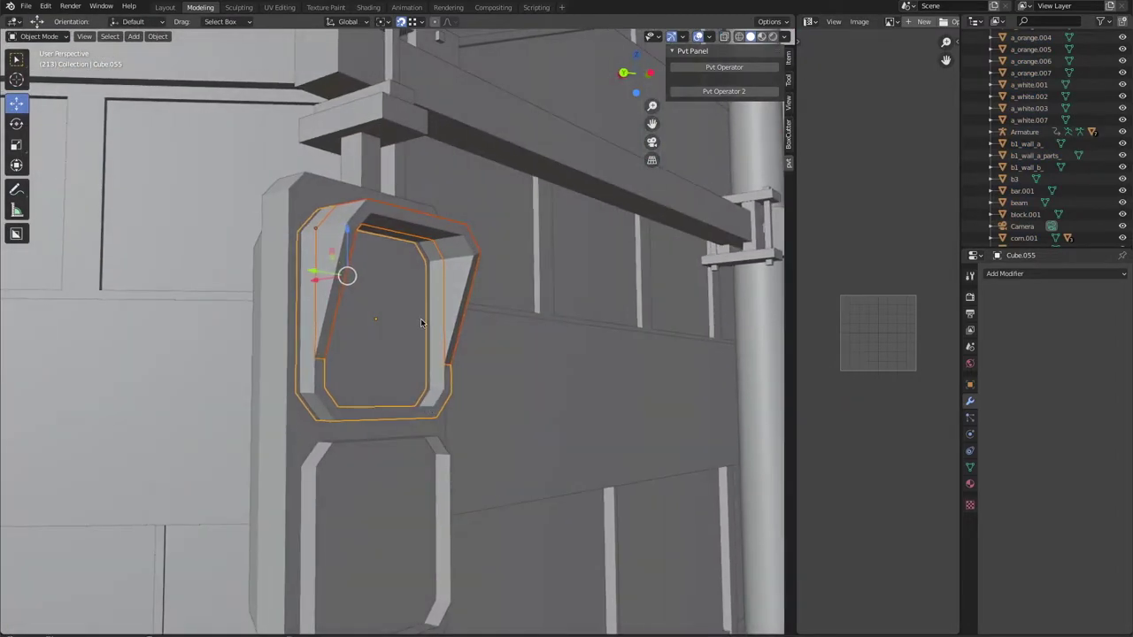
key("slash")
key("Tab")
Step: Weld the frame's duplicate vertices with Mesh > Merge by Distance in X-ray view
scroll(425, 312, "up", 5)
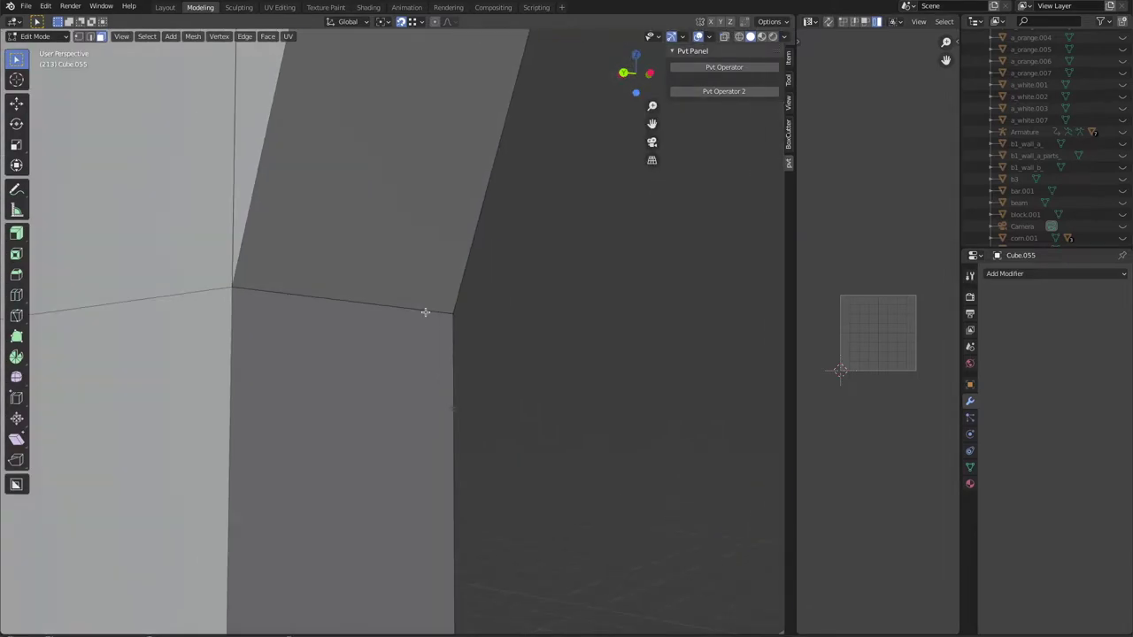
left_click(725, 37)
key("a")
left_click(192, 36)
left_click(348, 383)
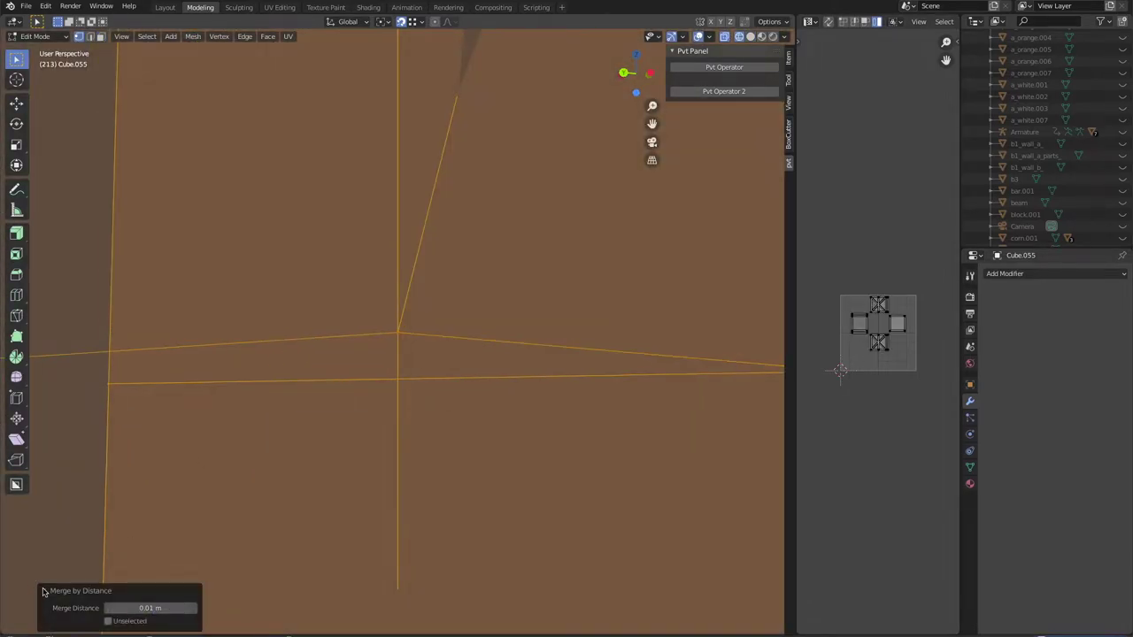
scroll(533, 367, "down", 5)
middle_click_drag(534, 367, 455, 342)
key("Tab")
key("alt+z")
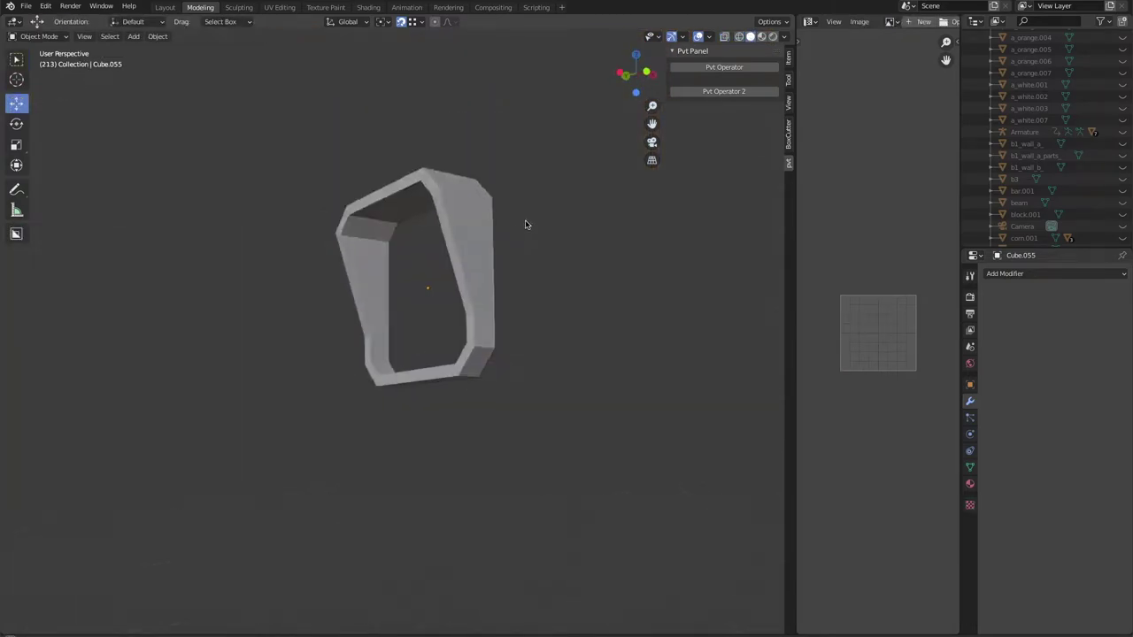
Step: Dissolve the top edge loop of the visor frame
left_click(473, 225)
key("Tab")
middle_click_drag(473, 224, 531, 266)
left_click(456, 232, "alt")
key("x")
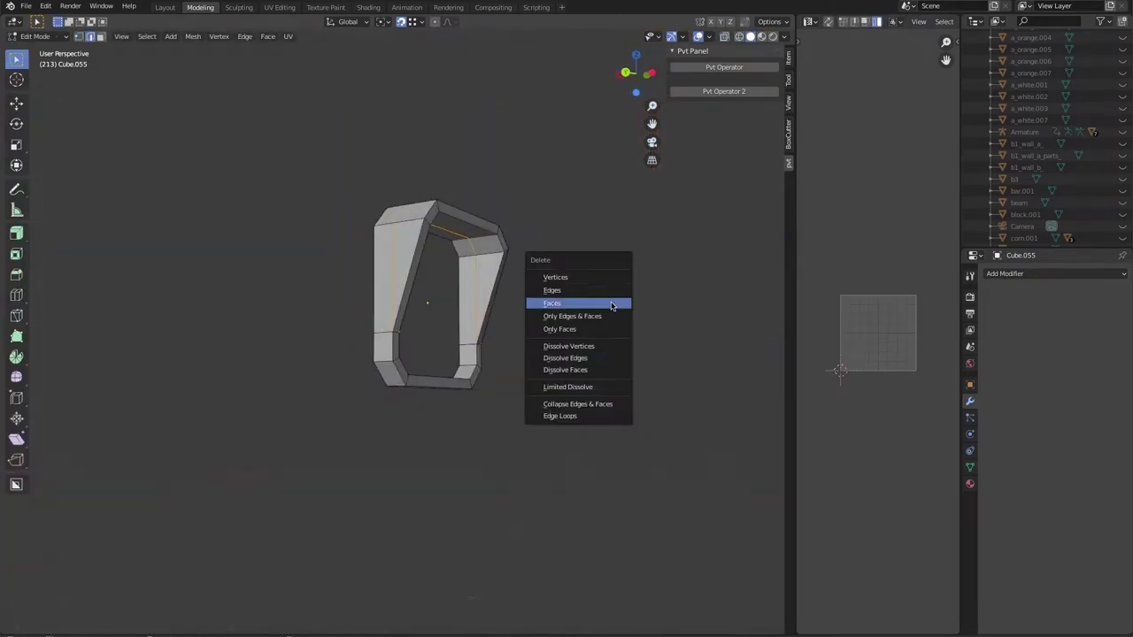
left_click(564, 358)
middle_click_drag(565, 357, 426, 304)
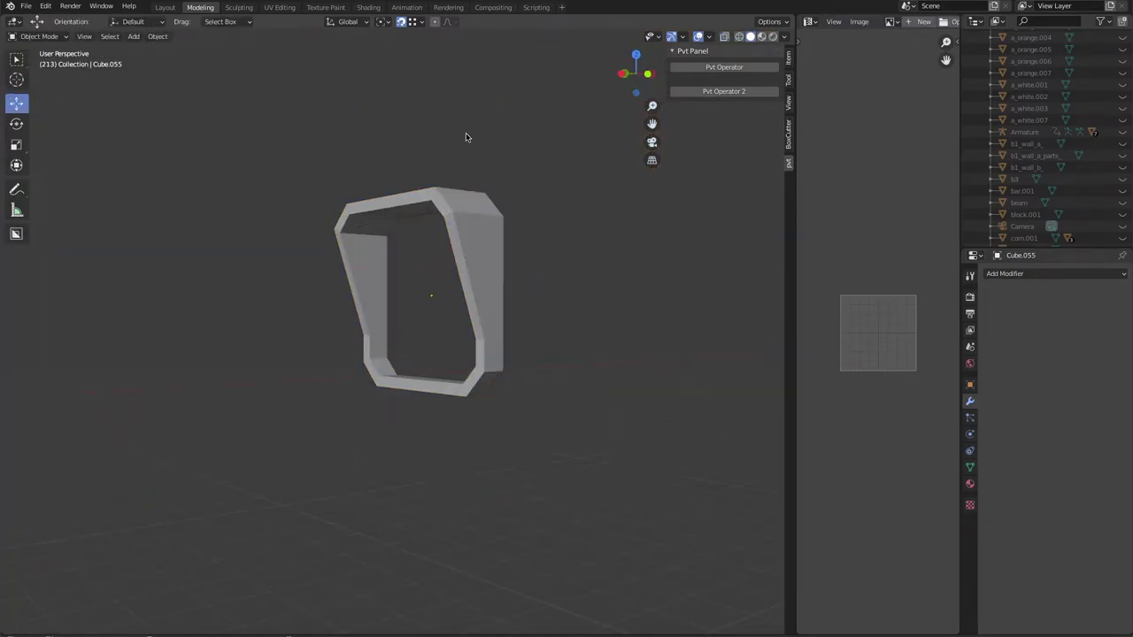
Step: Select the sign Cube.012 and its frame Cube.055, isolating the signal head to check the lower visor
key("KP_Divide")
scroll(399, 266, "up", 5)
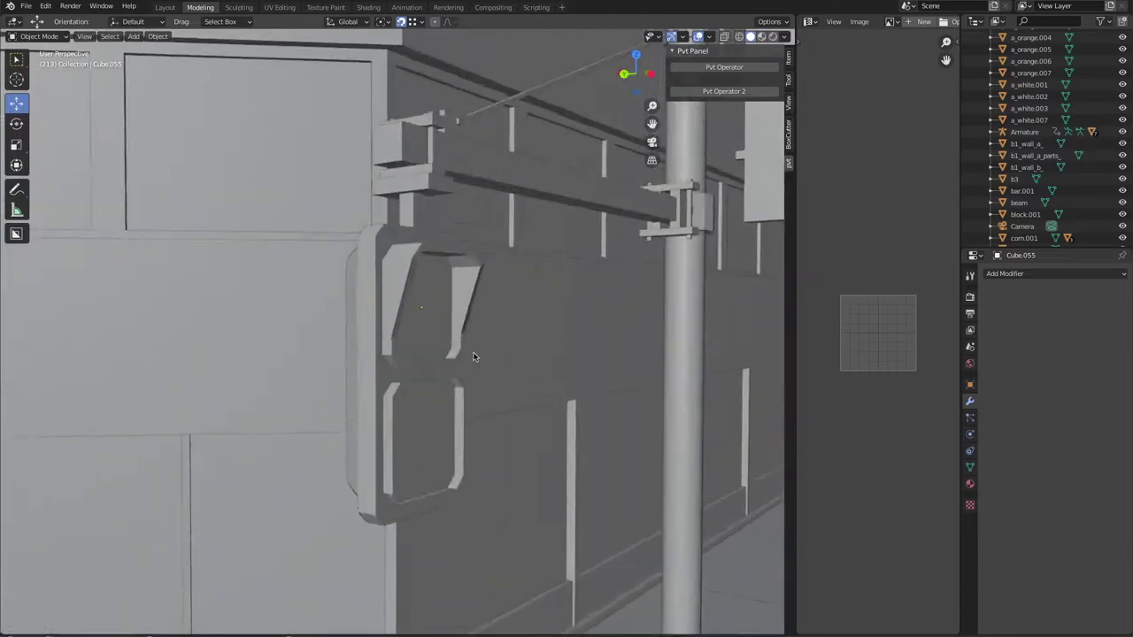
middle_click_drag(398, 265, 373, 369)
left_click(373, 368)
key("Tab")
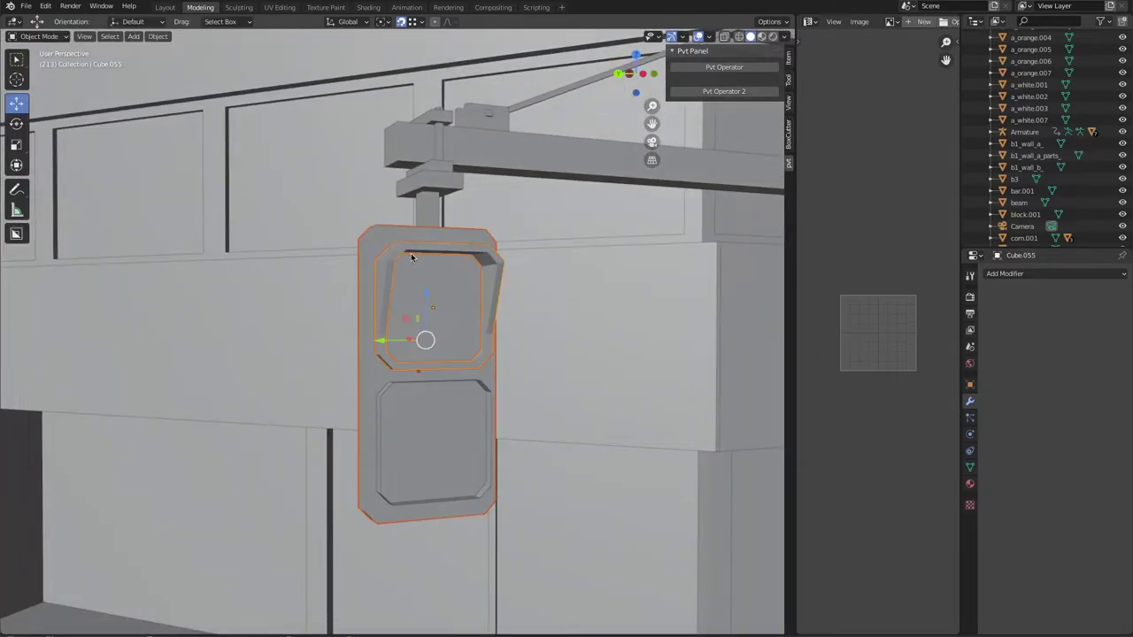
left_click(437, 258)
key("KP_Divide")
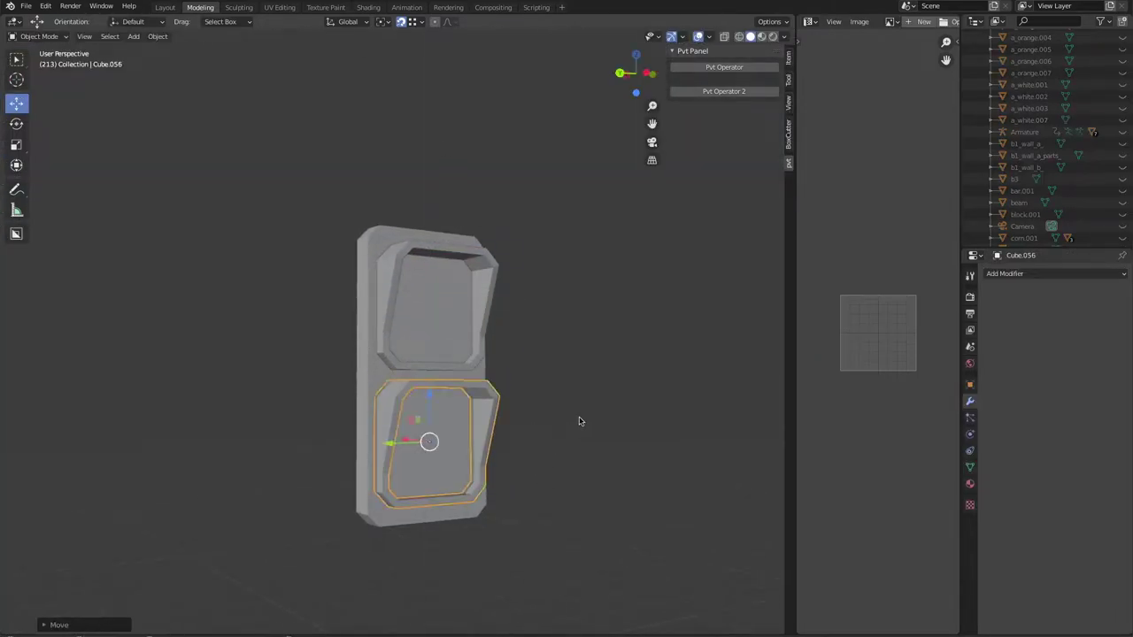
key("ctrl+z")
key("KP_Divide")
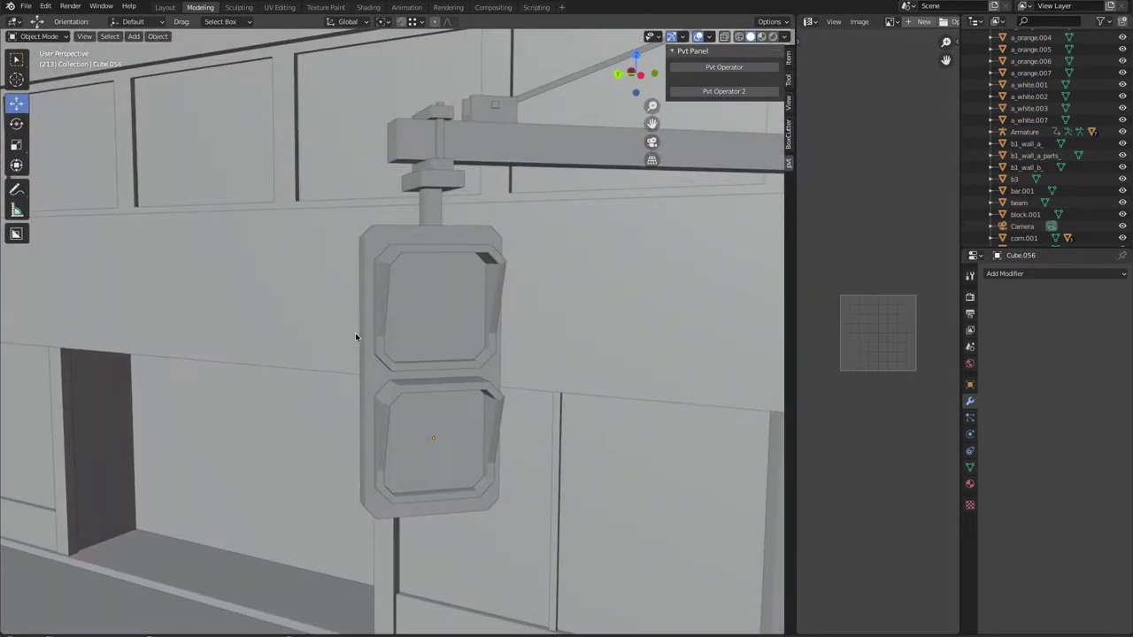
Step: Add a new cube beside the signal head and shrink it down
middle_click_drag(355, 332, 537, 332)
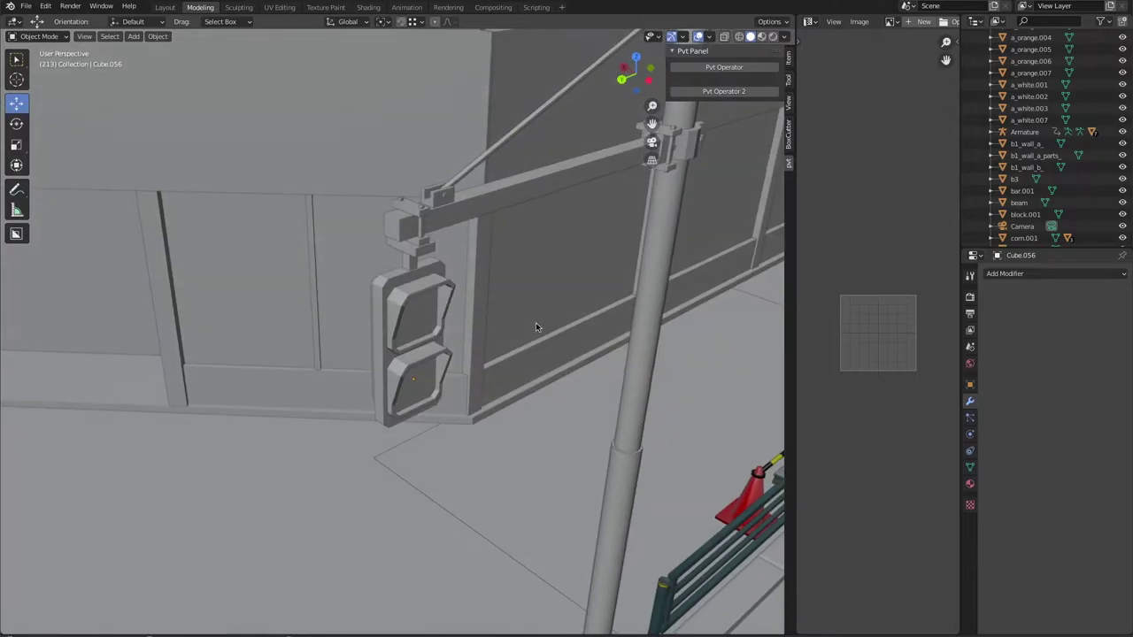
left_click(401, 284)
key("Tab")
scroll(394, 257, "up", 5)
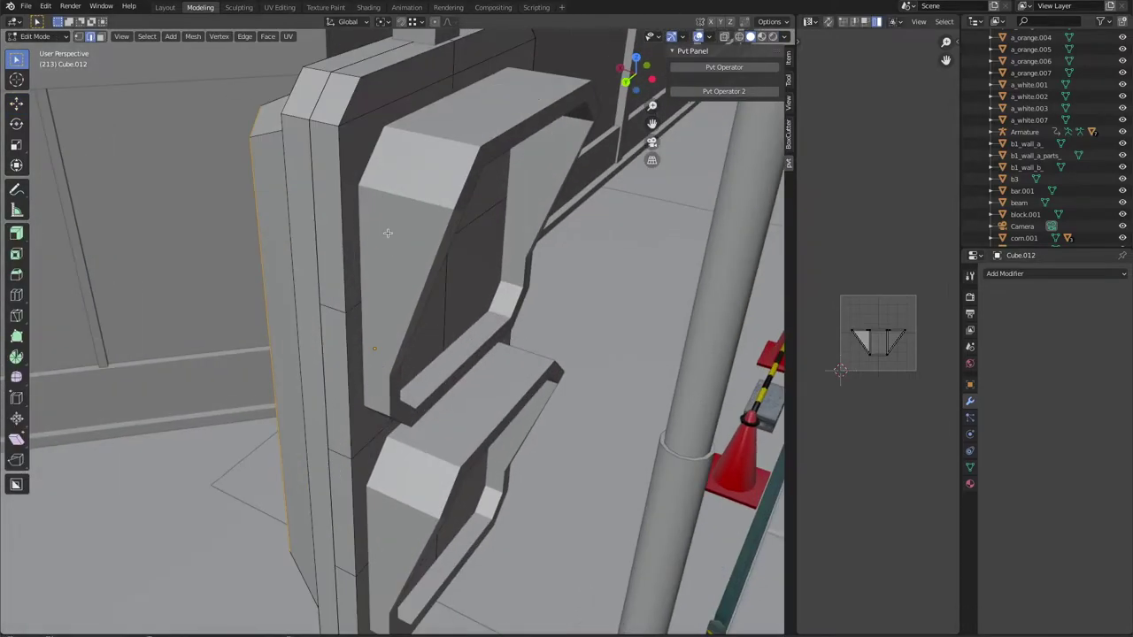
key("Tab")
scroll(425, 319, "down", 3)
key("shift+a")
key("s")
left_click(425, 324)
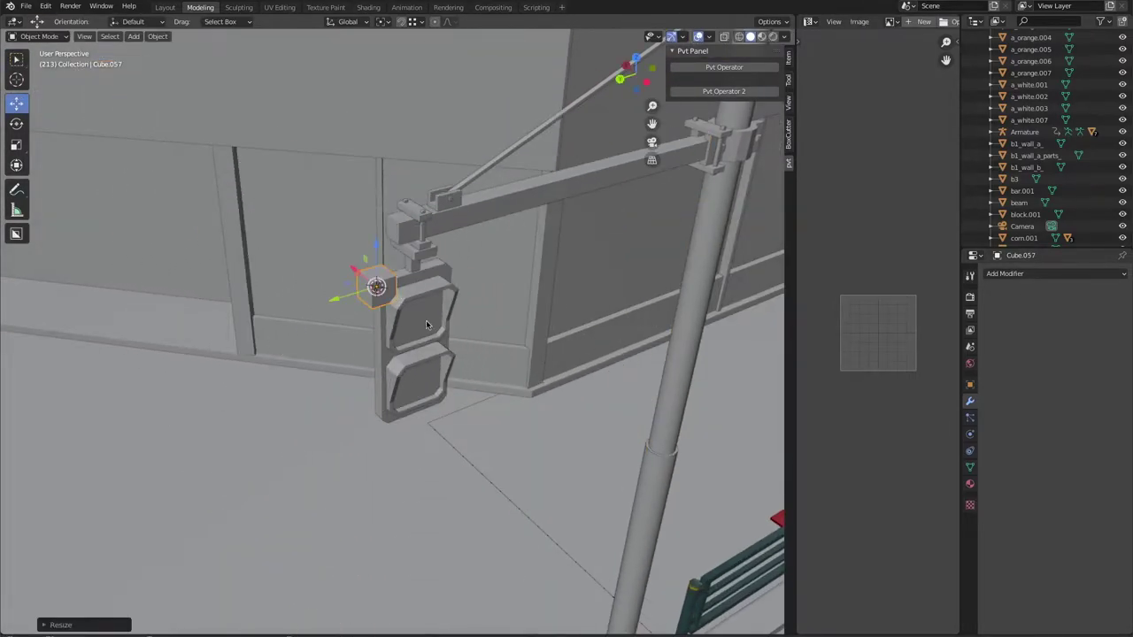
Step: Isolate and frame the signal panel in wireframe with snapping on, and reposition the pivot
middle_click_drag(469, 373, 452, 263)
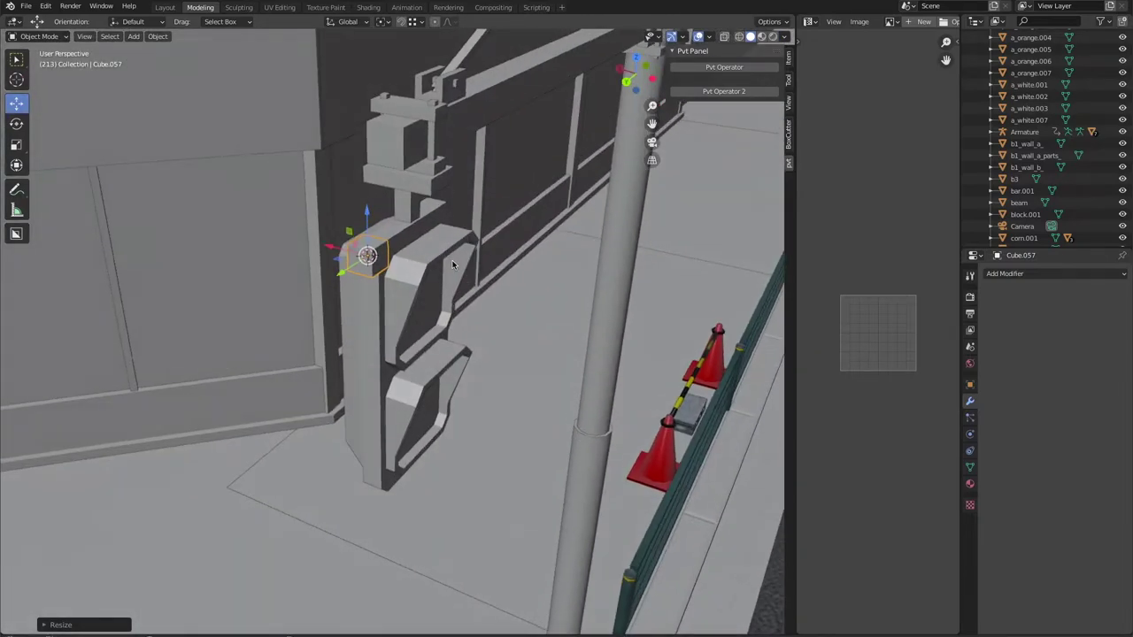
middle_click_drag(523, 252, 499, 262)
key("slash")
key("KP_Decimal")
key("shift+Tab")
key("shift+z")
left_click(707, 70)
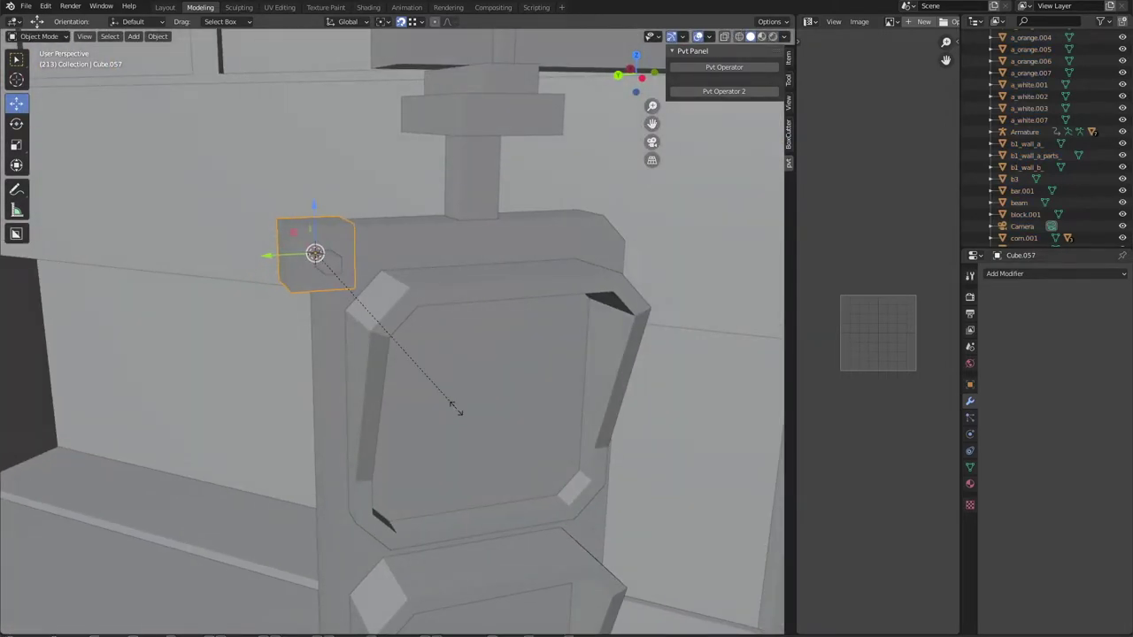
Step: Scale the bracket cube along X, then UV-unwrap all its faces
key("s")
key("x")
left_click(500, 369)
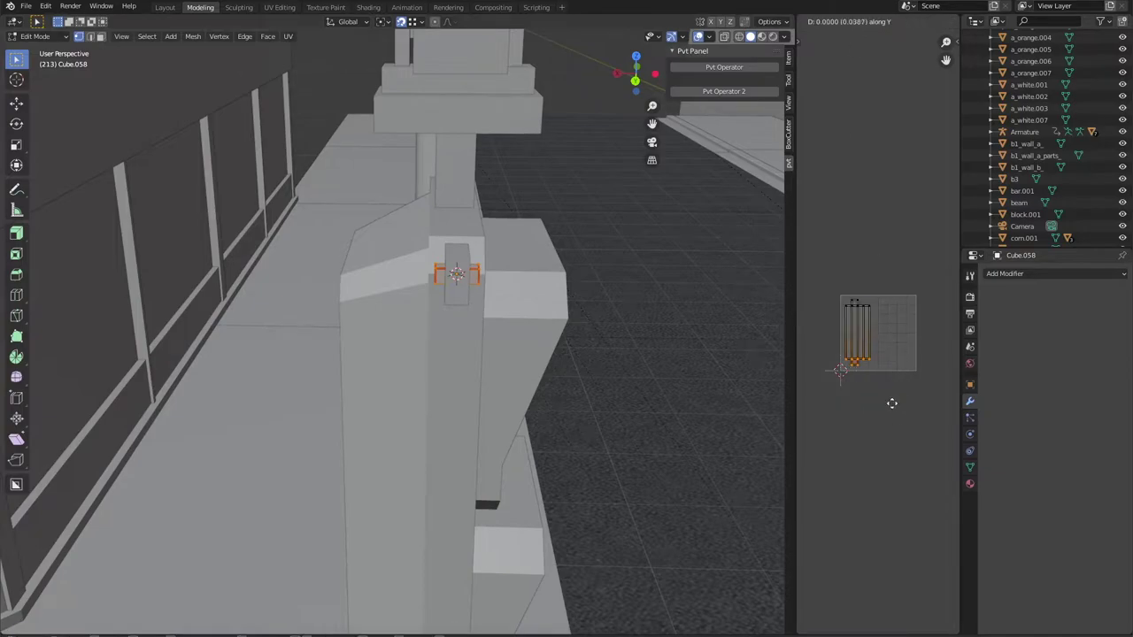
key("Tab")
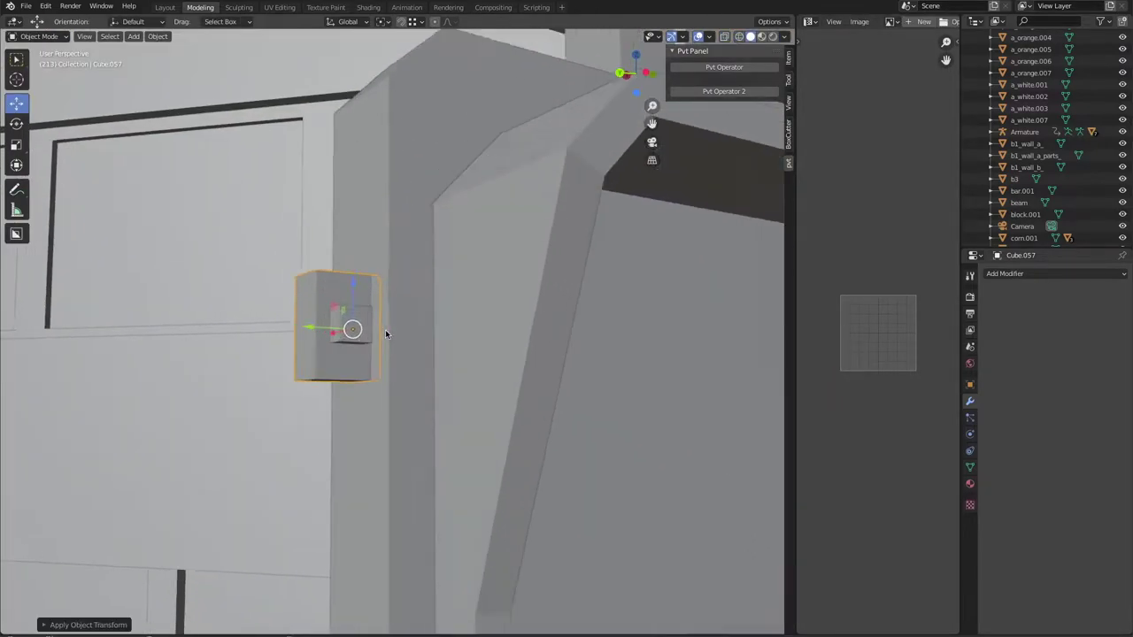
key("Tab")
key("u")
left_click(321, 237)
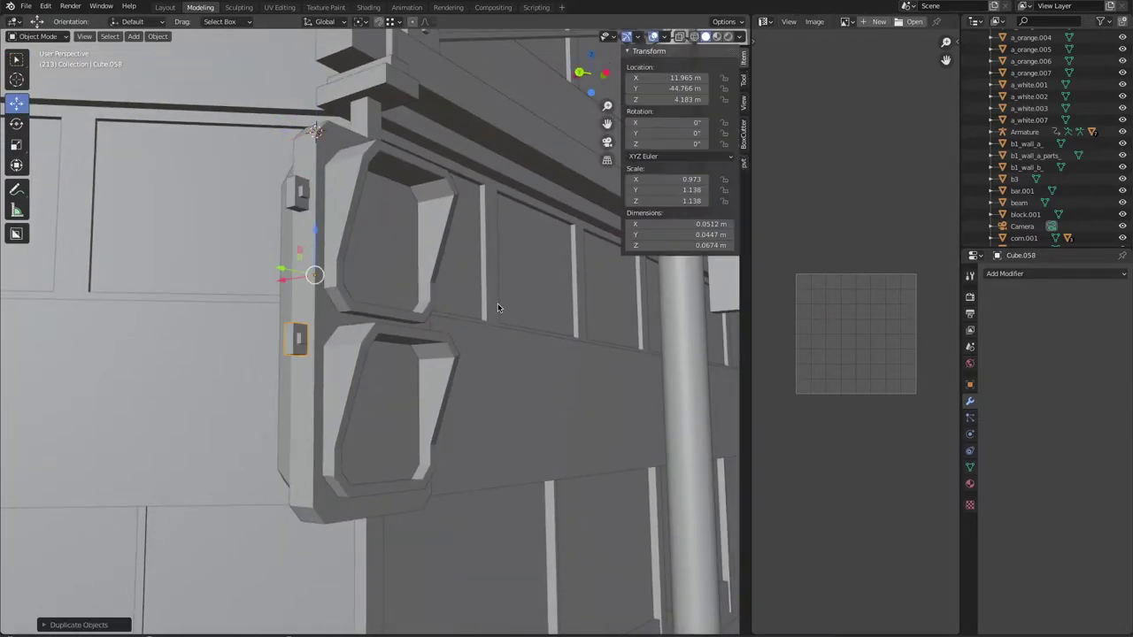
Step: Mirror the bracket with negative Z scale, apply the scale, and flip its normals
type("-")
key("Return")
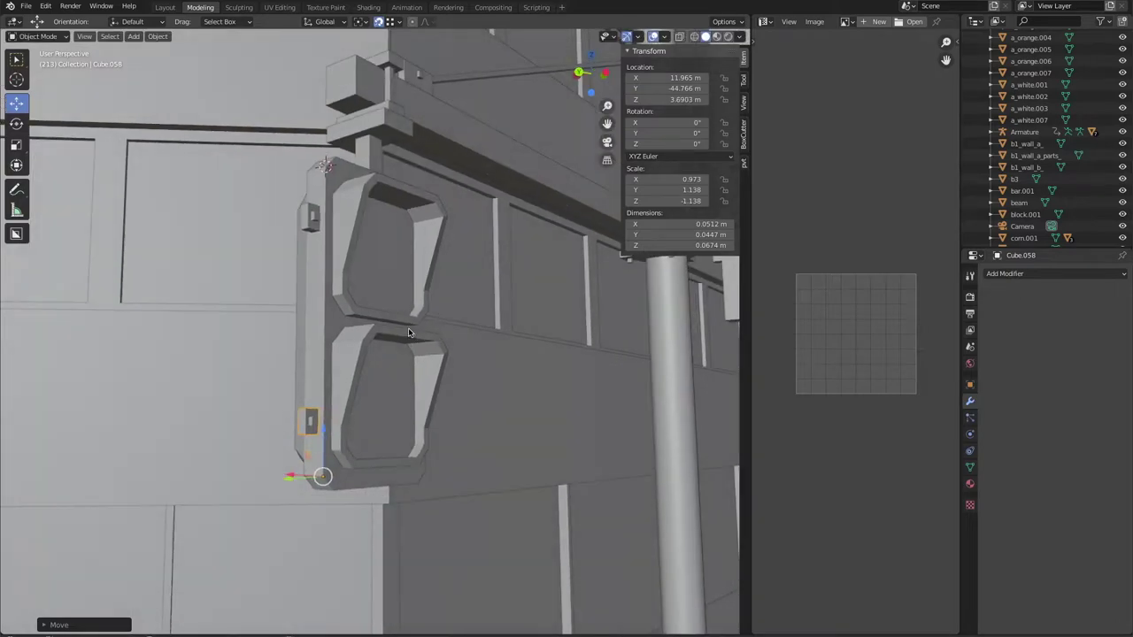
key("ctrl+a")
left_click(718, 149)
right_click(451, 360)
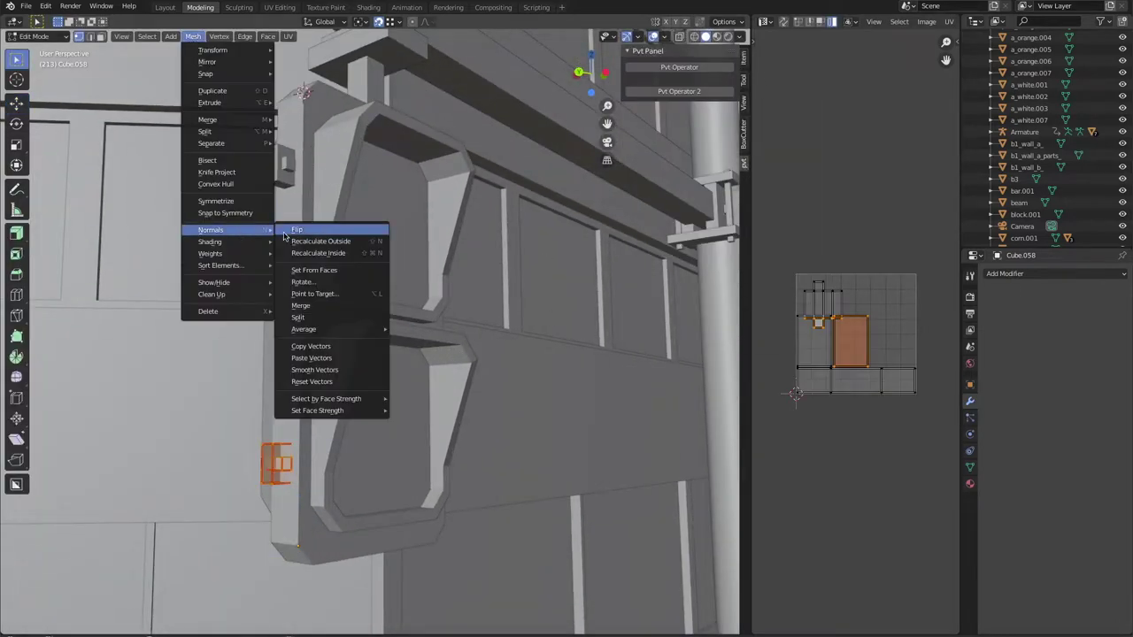
left_click(369, 372)
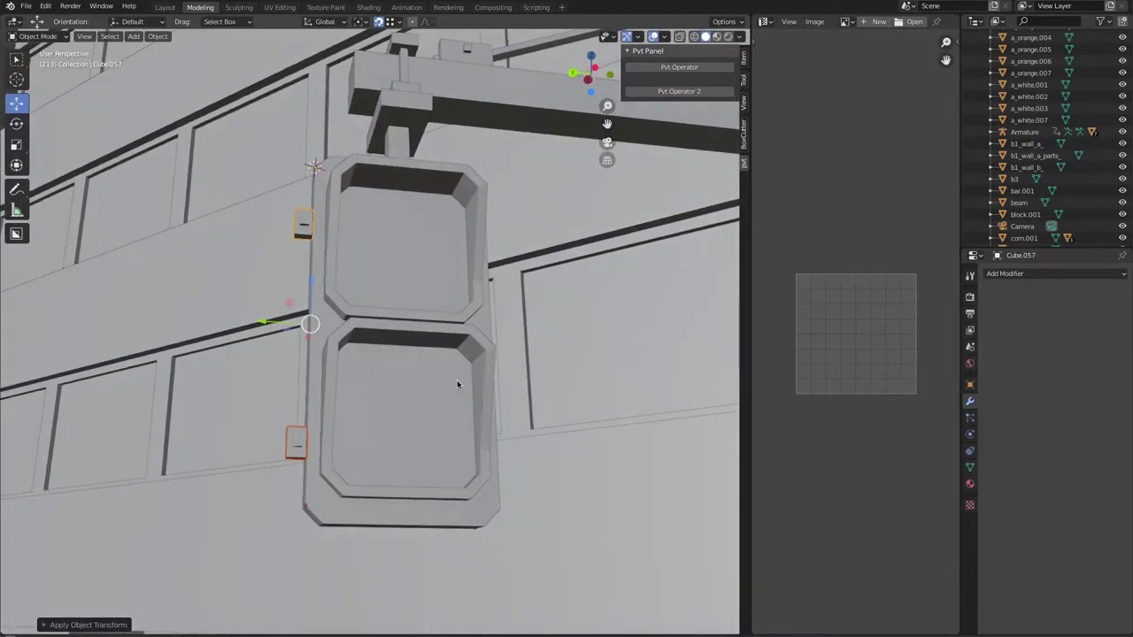
Step: Duplicate the brackets and move the copies beside the signal head
middle_click_drag(457, 384, 414, 421)
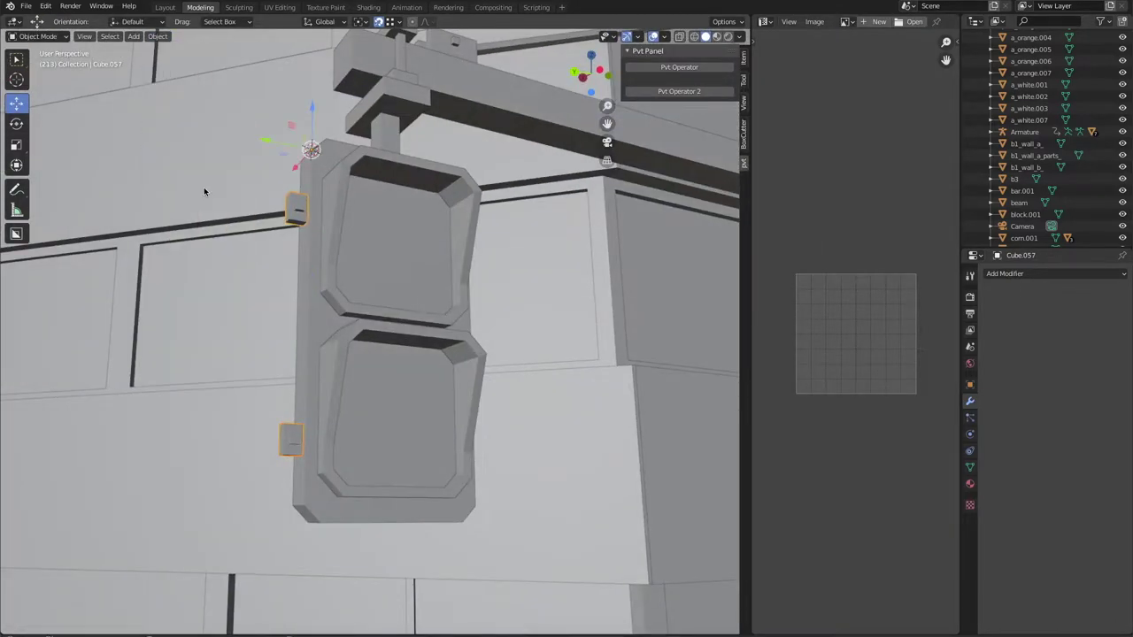
key("shift+d")
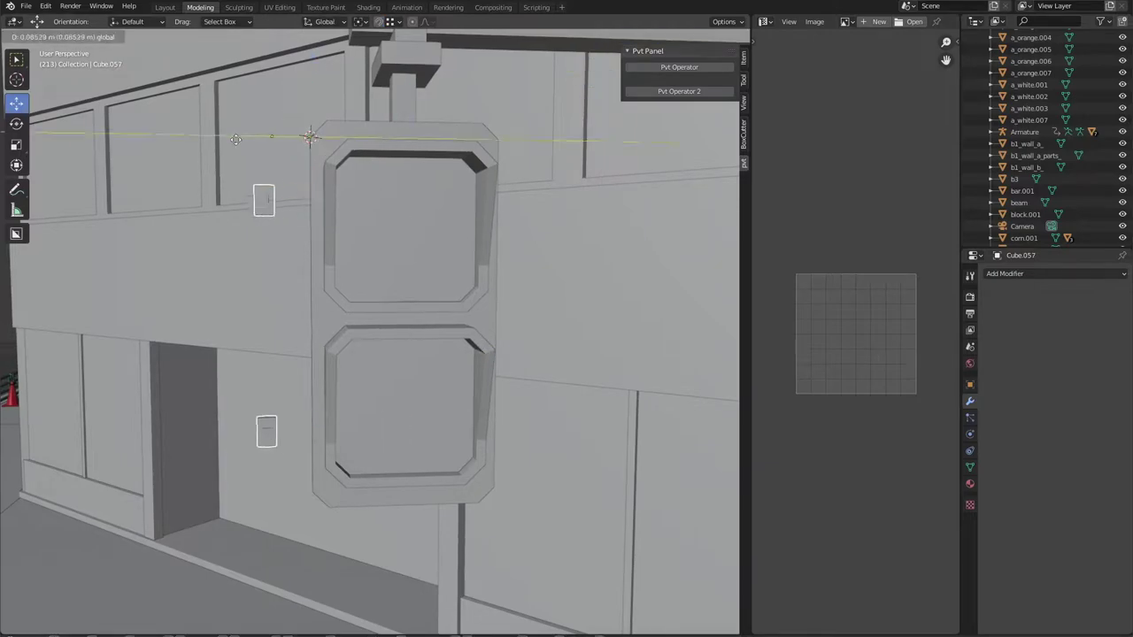
left_click(240, 139)
scroll(296, 185, "down", 3)
middle_click_drag(584, 214, 484, 344)
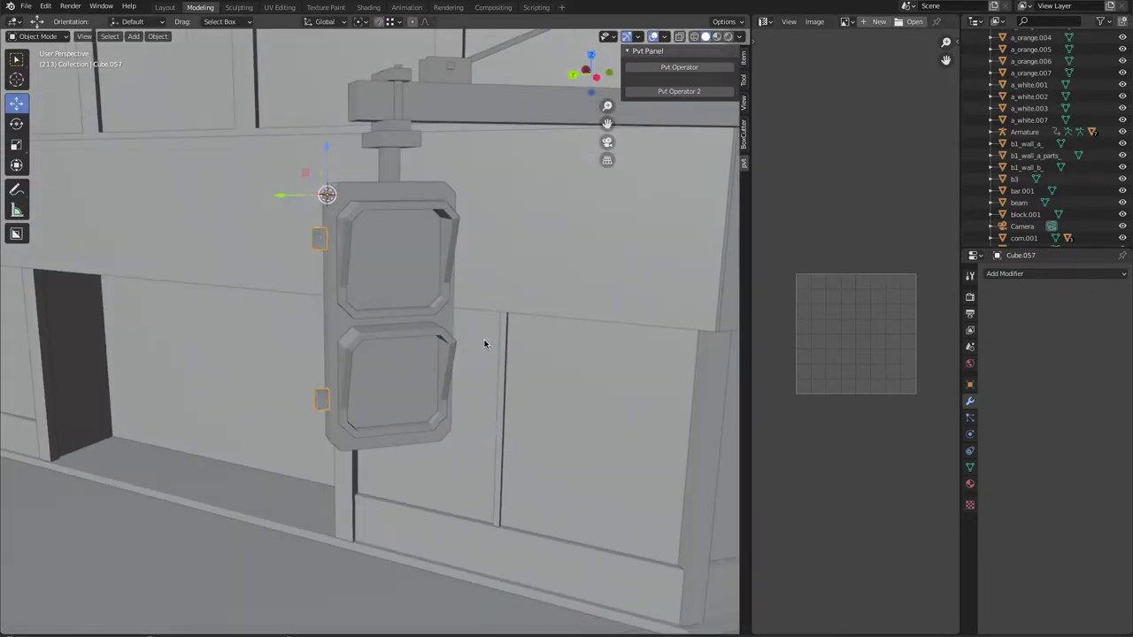
left_click(598, 334)
middle_click_drag(611, 168, 551, 149)
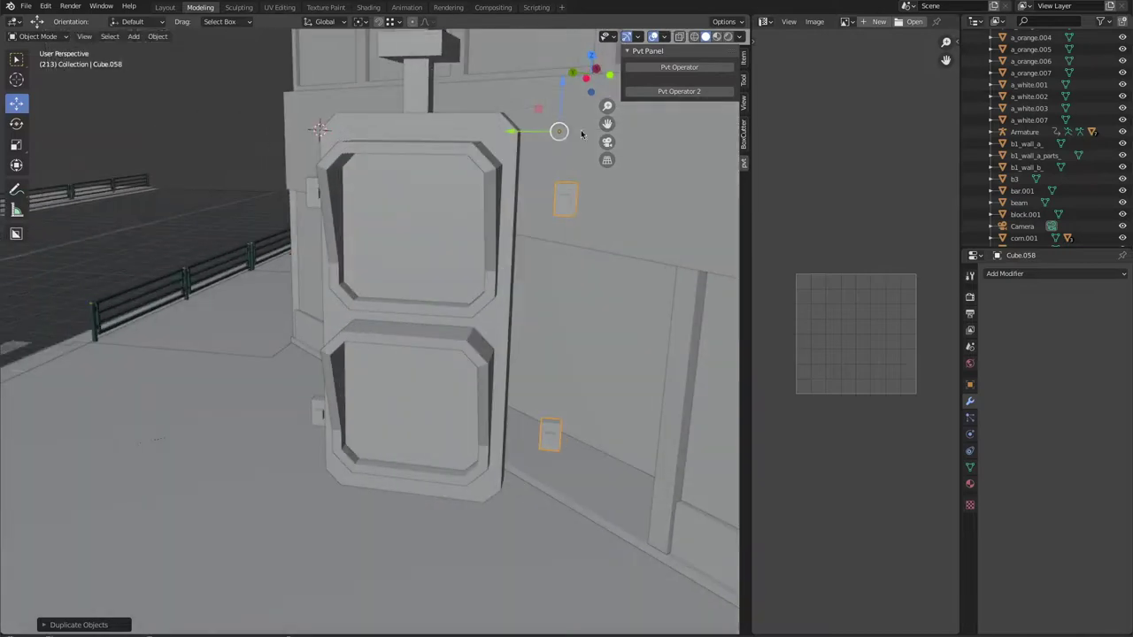
left_click(496, 133)
scroll(380, 218, "down", 6)
scroll(438, 388, "up", 4)
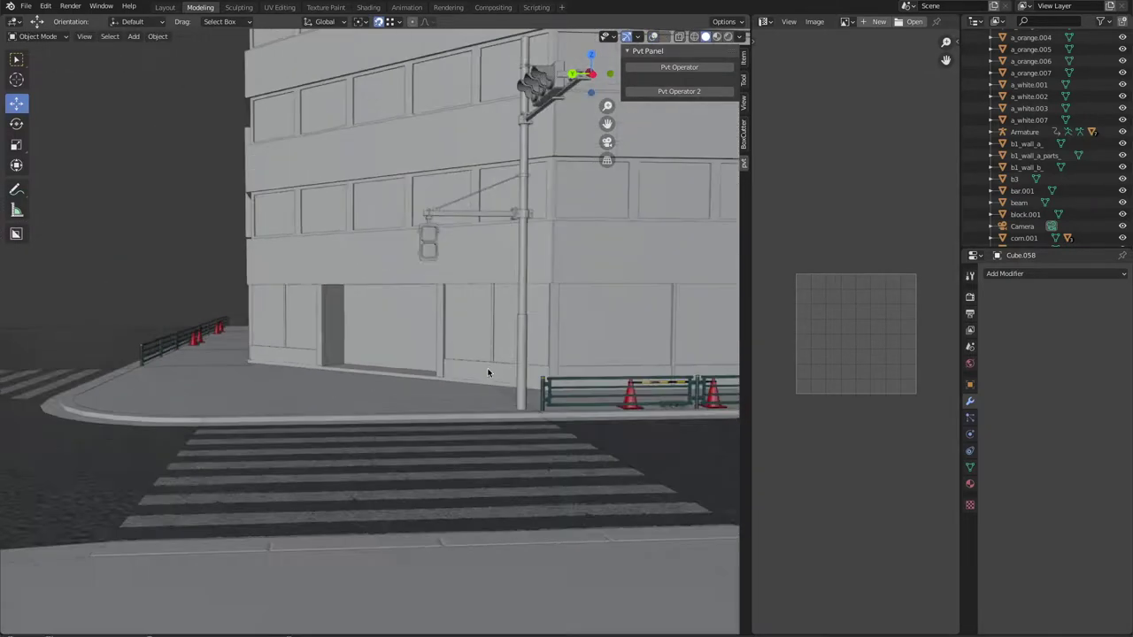
scroll(507, 259, "up", 3)
Step: Grow a selection on the bracket's mesh and resize that part
left_click(407, 132)
key("Tab")
middle_click_drag(423, 139, 415, 142)
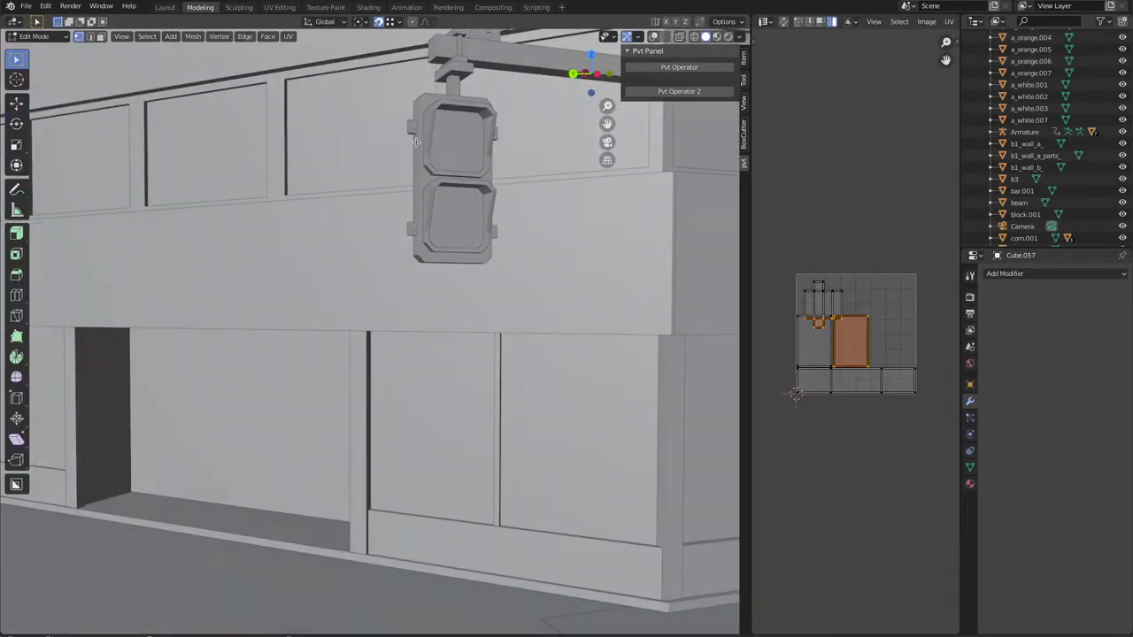
key("KP_Decimal")
key("ctrl+KP_Add")
mouse_move(496, 531)
middle_mouse_down()
mouse_move(518, 584)
mouse_move(265, 354)
middle_mouse_up()
left_click(507, 563)
key("alt+a")
Step: Select a small bracket face and grow the selection around the bracket
mouse_move(232, 302)
middle_mouse_down()
mouse_move(338, 425)
mouse_move(332, 541)
mouse_move(682, 397)
middle_mouse_up()
left_click(332, 541)
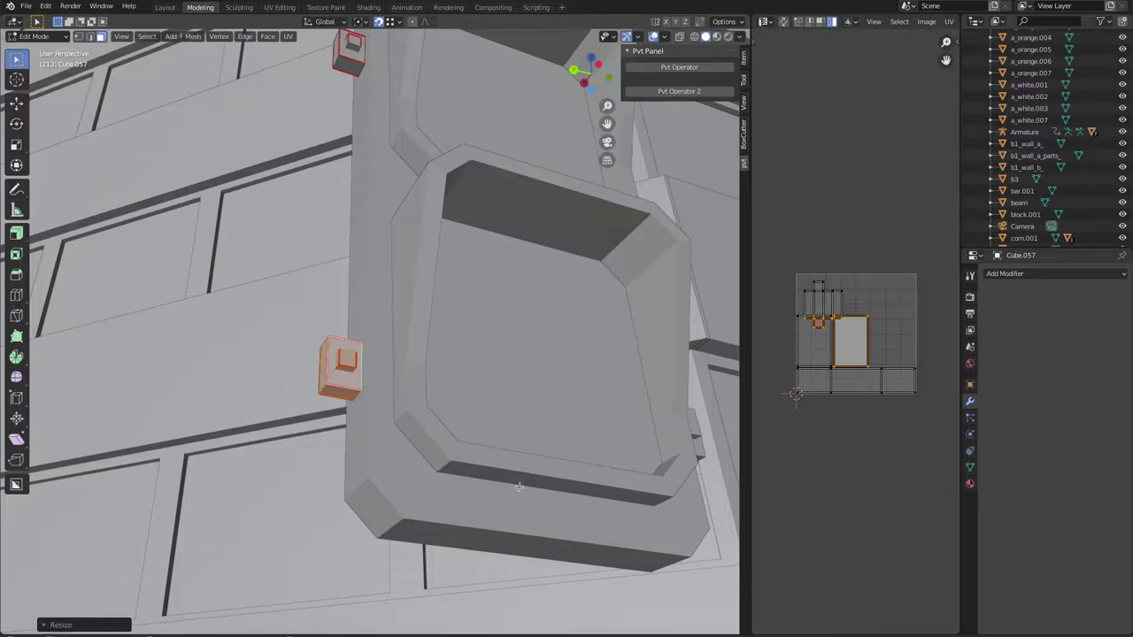
key("Tab")
middle_click_drag(398, 310, 266, 221)
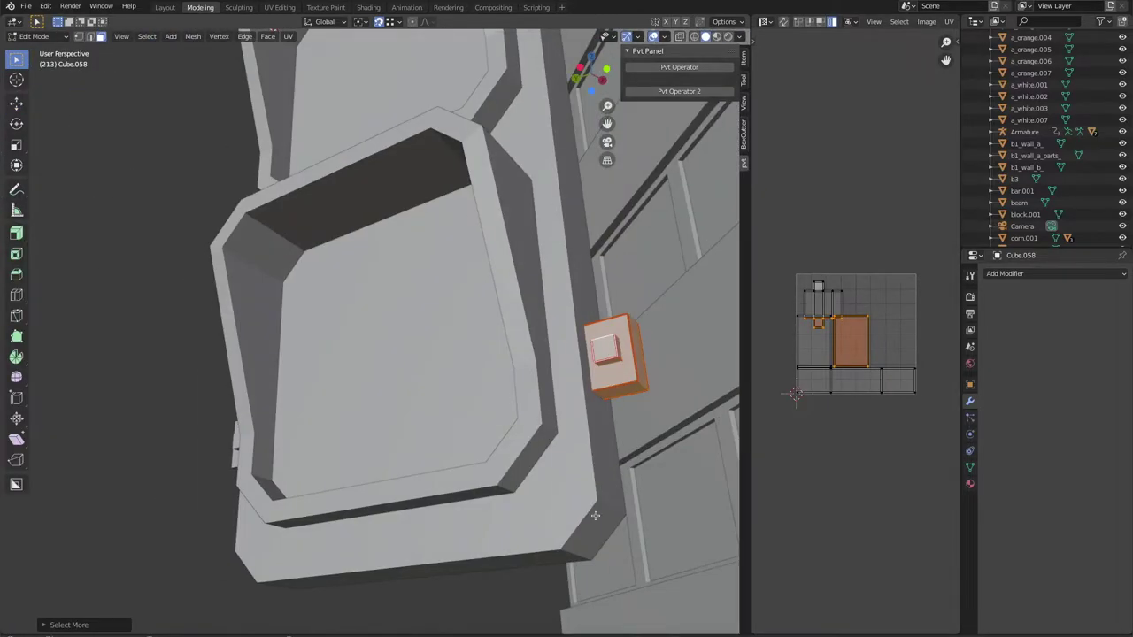
left_click(147, 36)
left_click(266, 200)
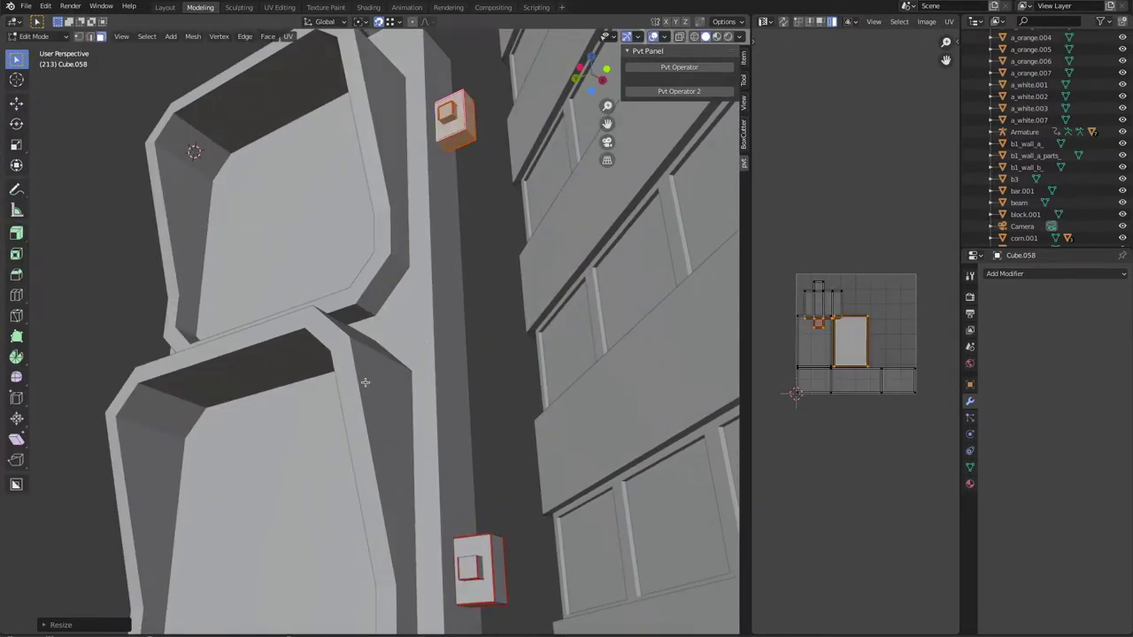
middle_click_drag(405, 369, 438, 152)
key("ctrl+KP_Add")
middle_click_drag(266, 266, 473, 346)
key("g")
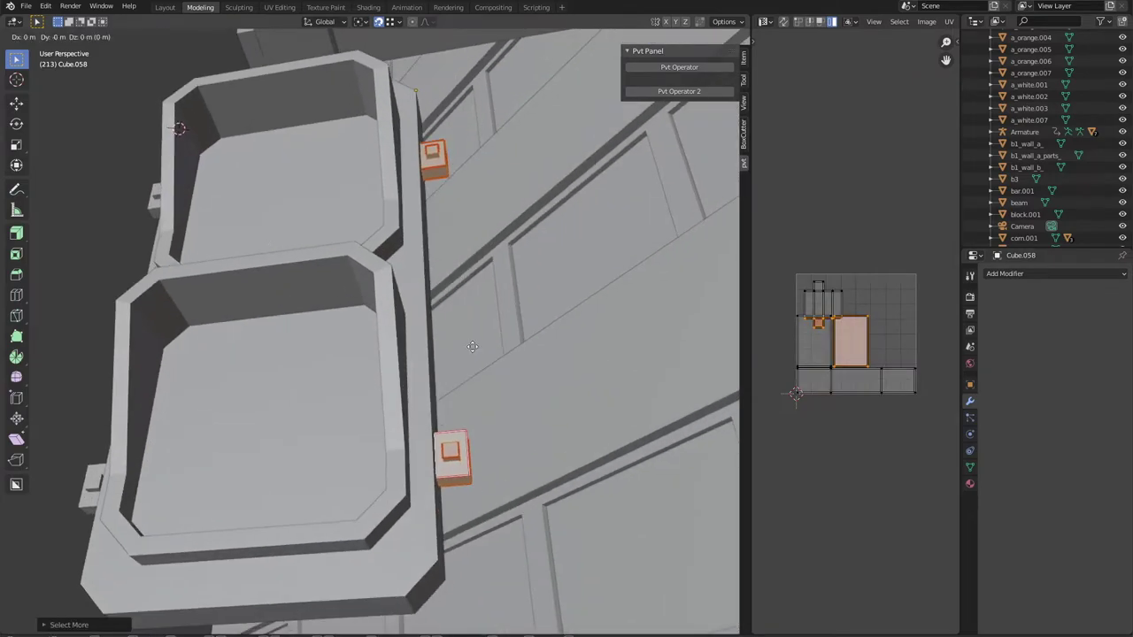
key("Escape")
Step: Delete the extra object and shift the other bracket 0.2145 m along Y onto the head
key("Tab")
key("x")
left_click(281, 412)
middle_click_drag(481, 354, 422, 321)
key("Tab")
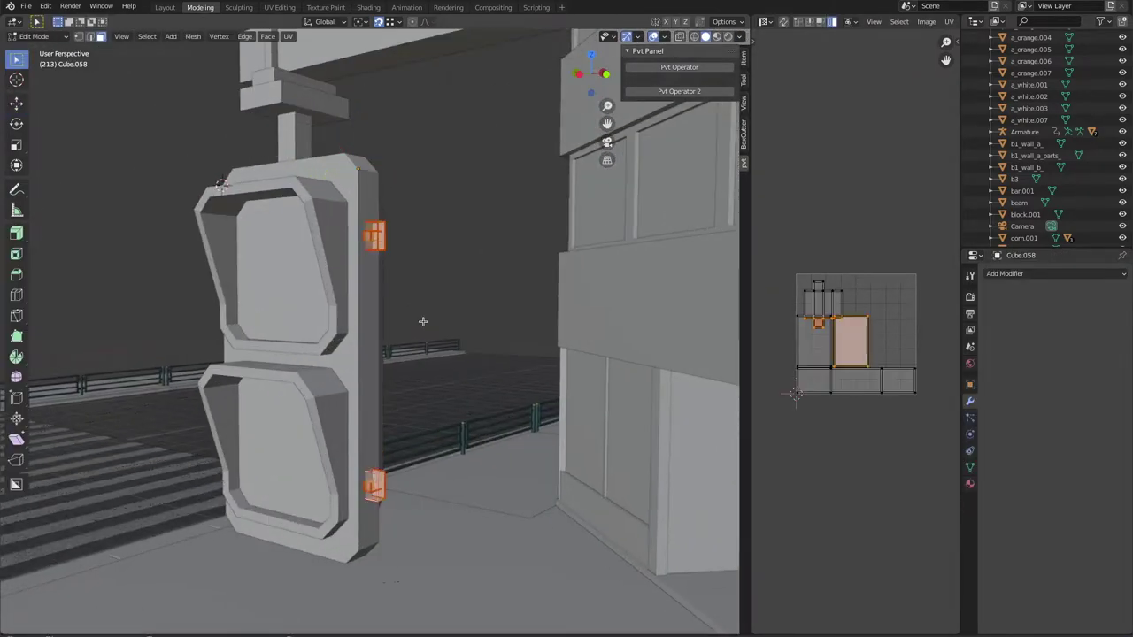
key("Tab")
middle_click_drag(251, 214, 400, 292)
middle_click_drag(454, 254, 372, 266)
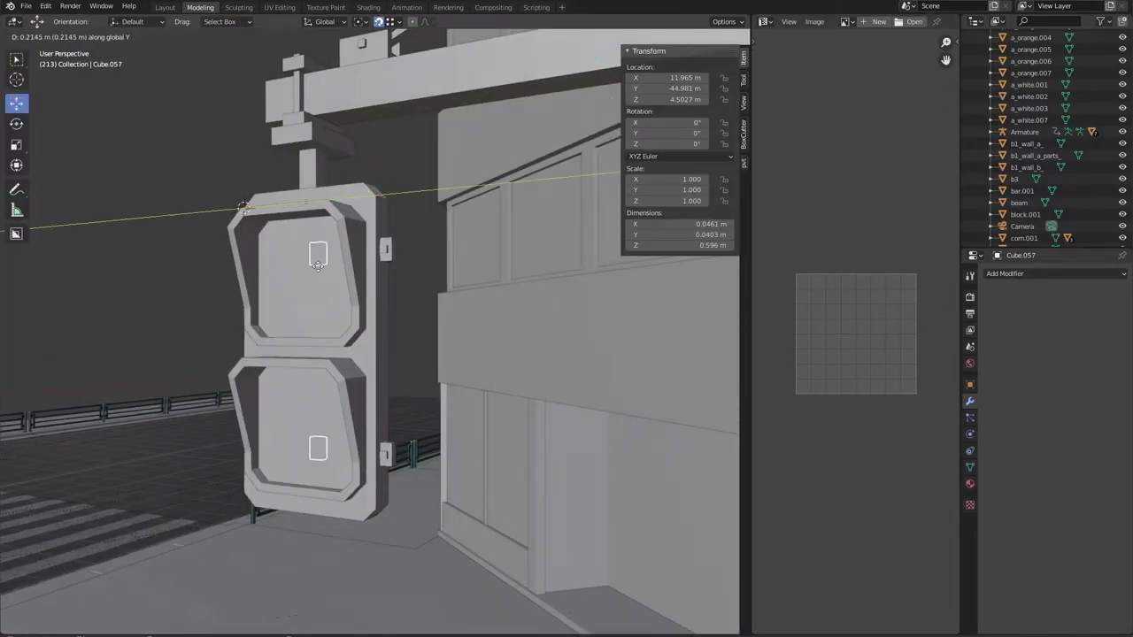
left_click(255, 253)
middle_click_drag(256, 253, 527, 330)
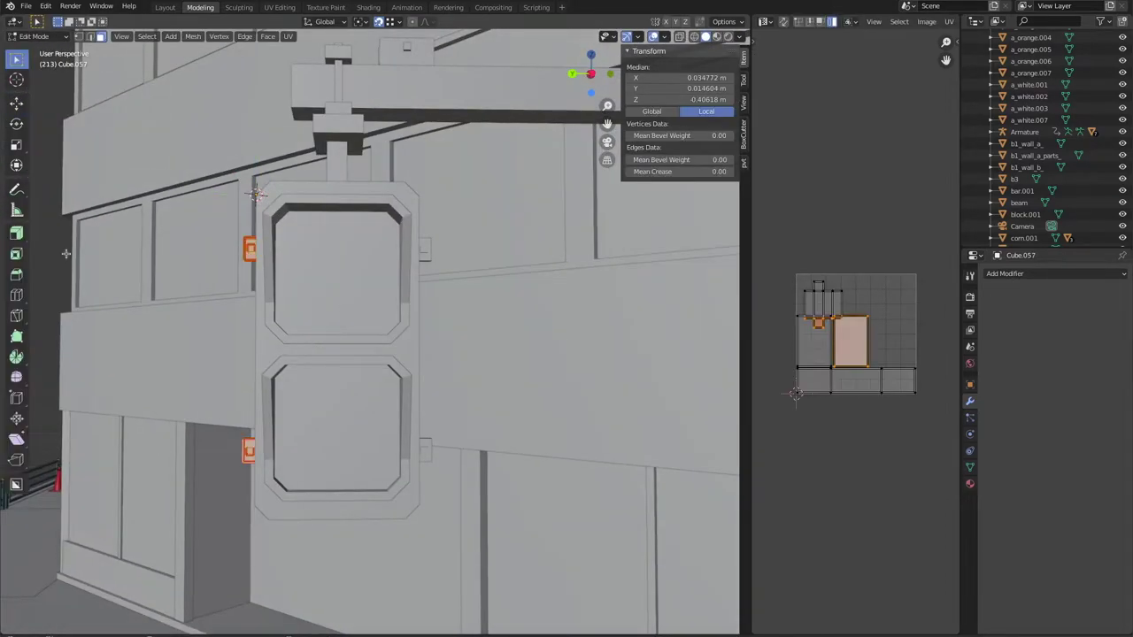
key("Tab")
middle_click_drag(221, 372, 498, 307)
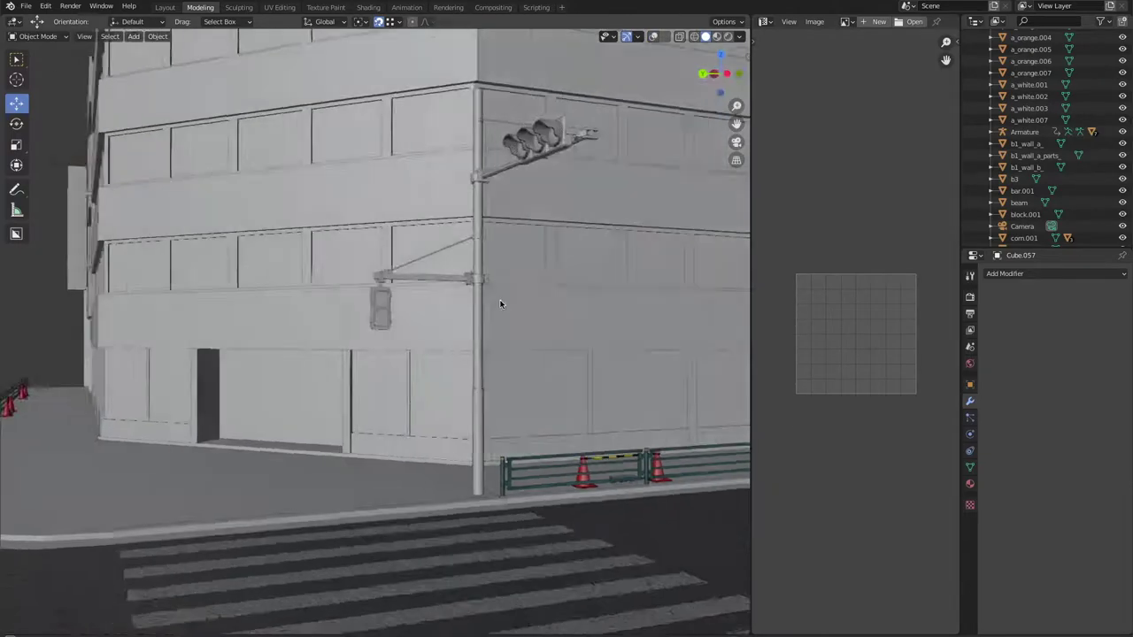
scroll(365, 312, "up", 5)
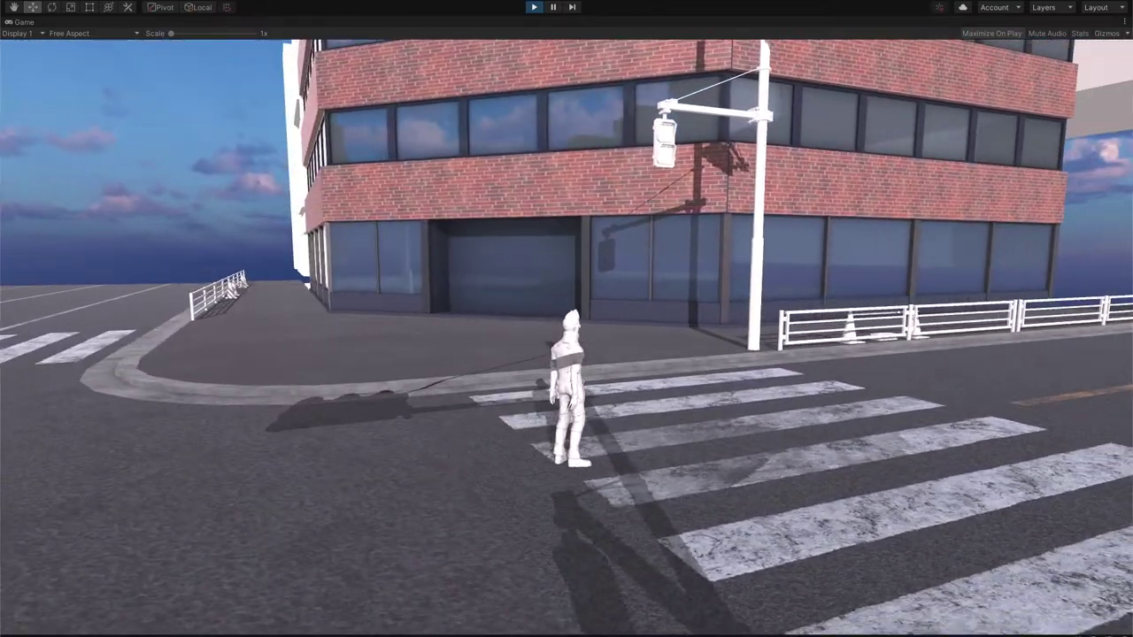
Step: Walk the character across the crosswalk, along the curb, and back toward the camera
key("w")
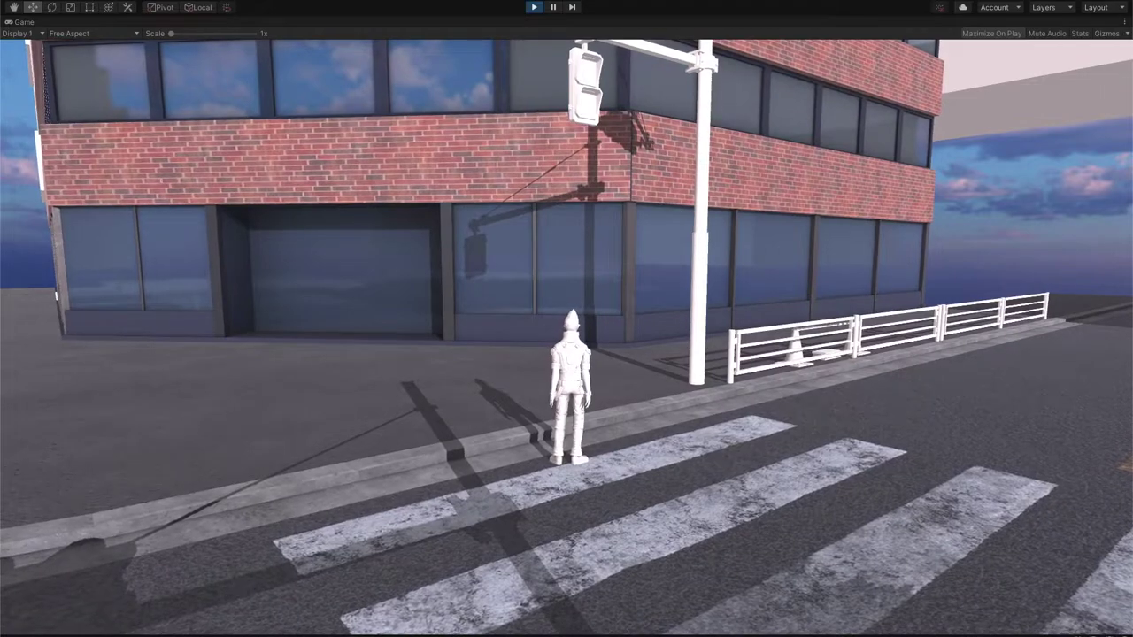
key("a")
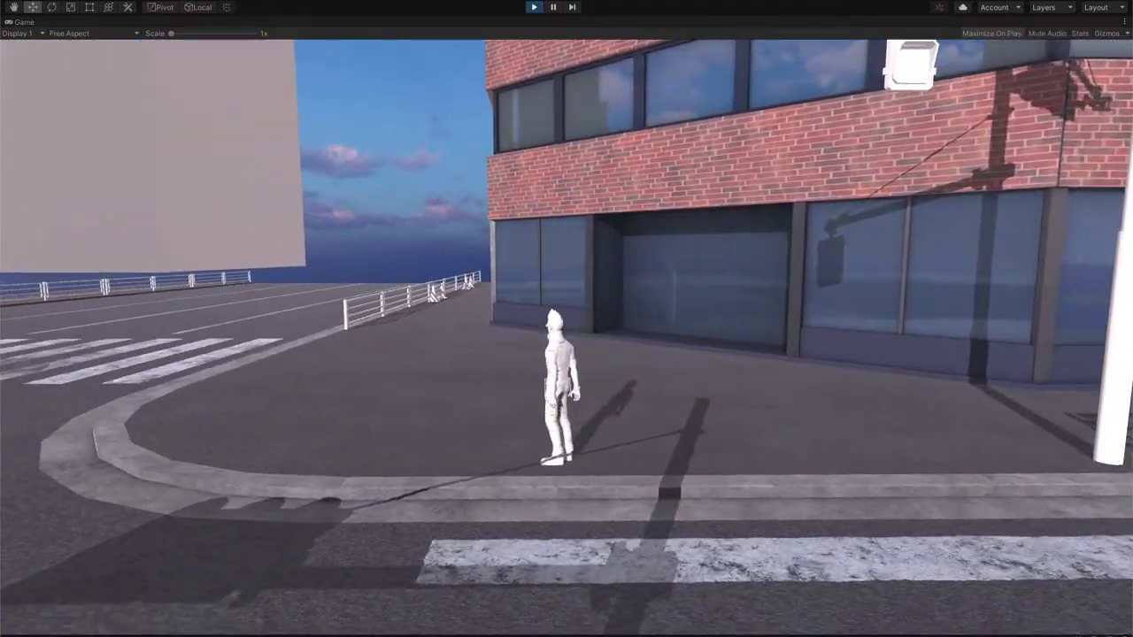
key("w")
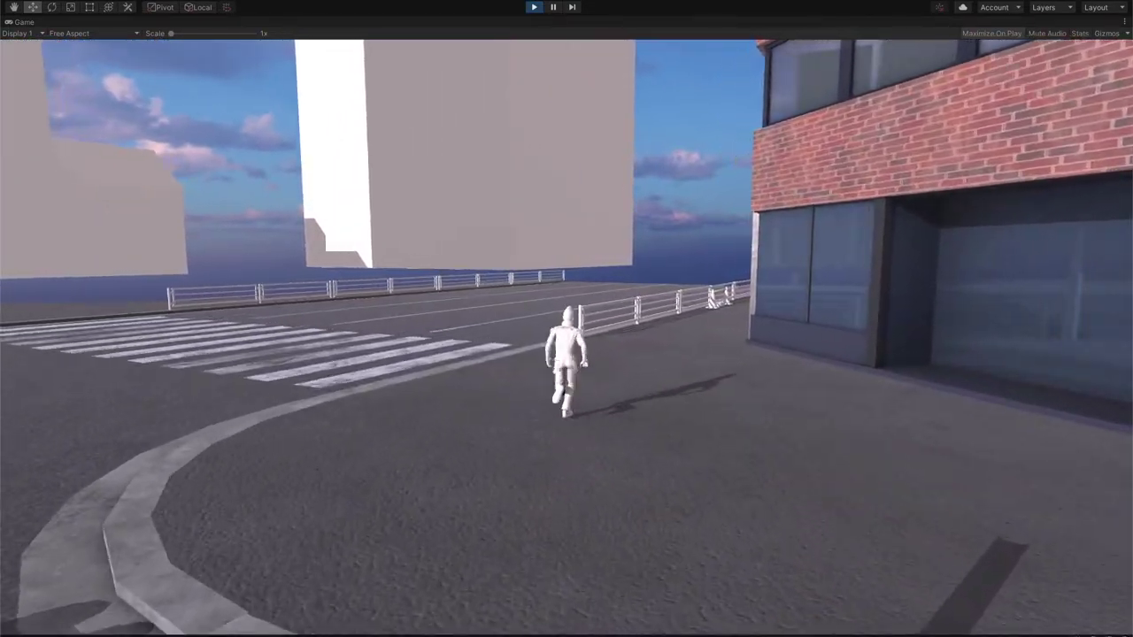
key("s")
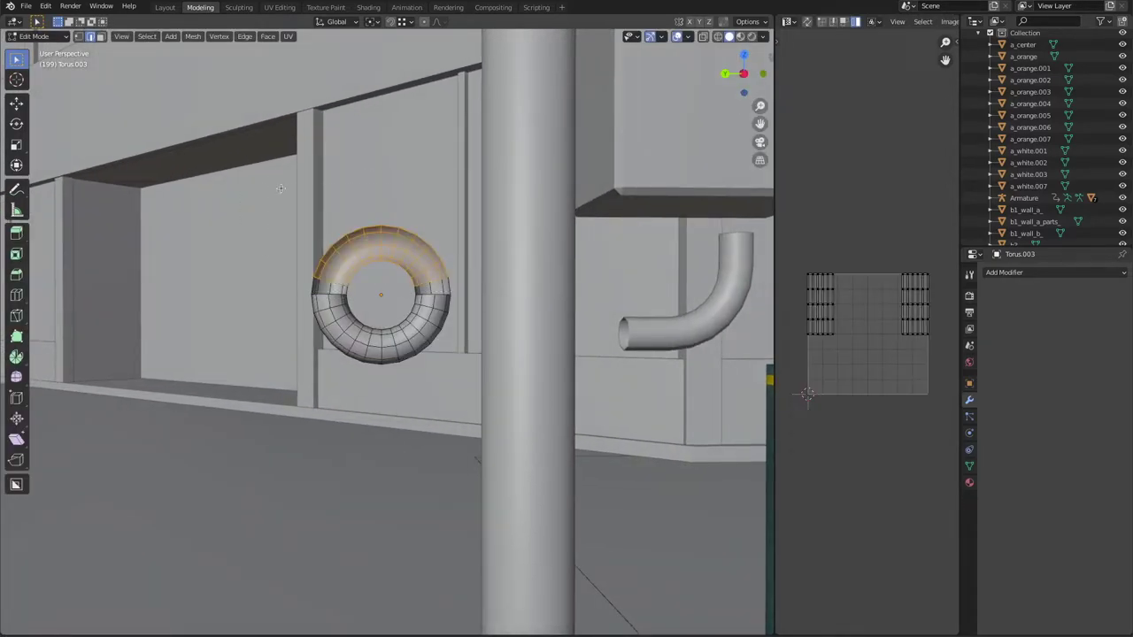
Step: UV-unwrap the torus pipe from the UV menu
middle_click_drag(485, 327, 463, 317)
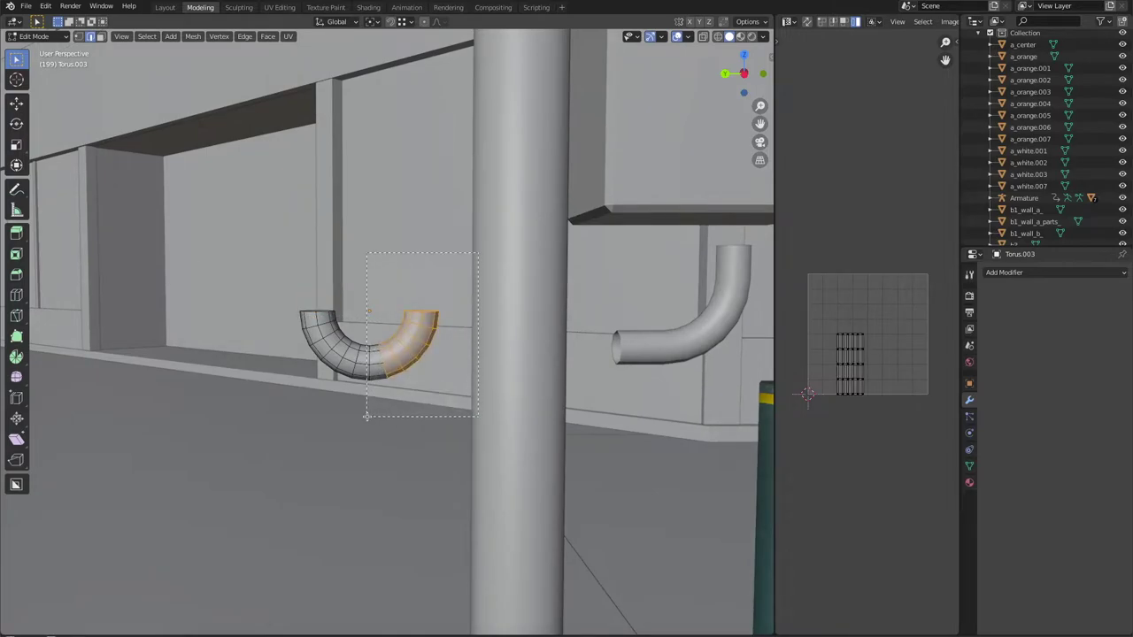
scroll(354, 469, "down", 5)
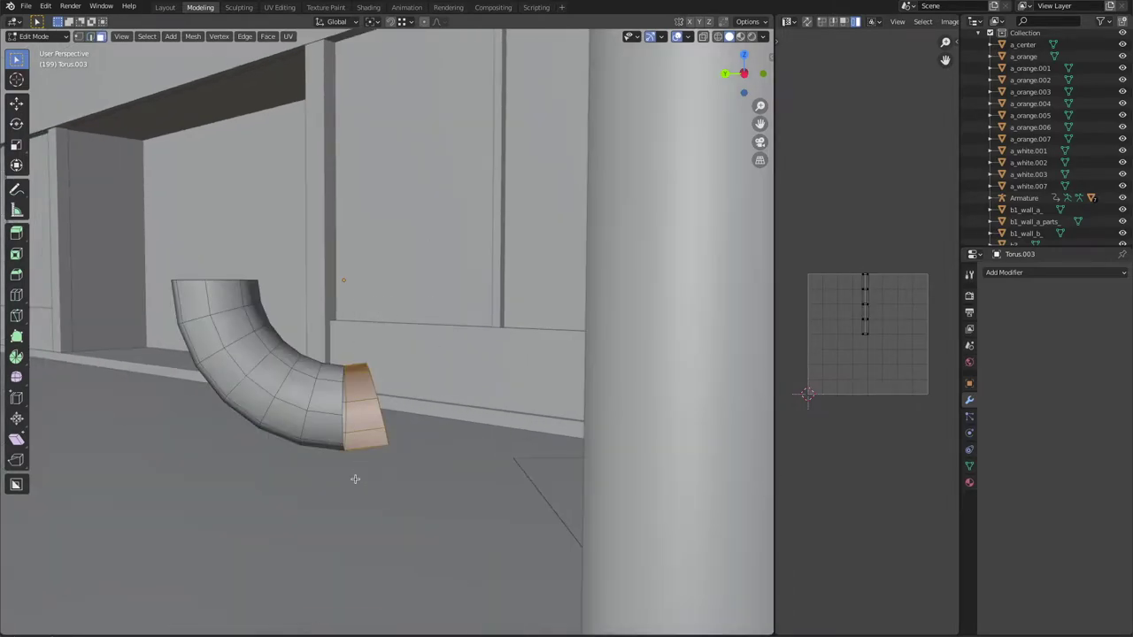
key("Tab")
middle_click_drag(354, 475, 352, 359)
left_click(192, 36)
left_click(354, 387)
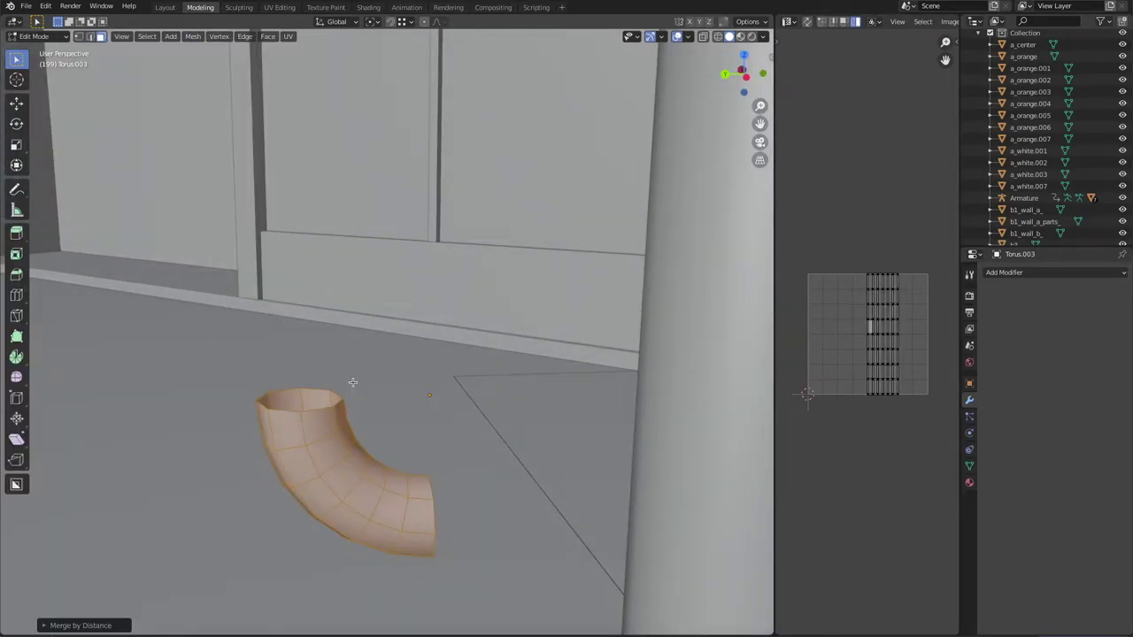
key("Tab")
key("g")
scroll(592, 328, "down", 3)
mouse_move(592, 329)
middle_mouse_down()
mouse_move(531, 336)
mouse_move(592, 328)
middle_mouse_up()
Step: Select and frame the bent pipe beneath the box on the pole
key("Tab")
key("KP_Decimal")
mouse_move(416, 389)
middle_mouse_down()
mouse_move(476, 397)
mouse_move(460, 407)
middle_mouse_up()
left_click(16, 233)
scroll(460, 412, "up", 3)
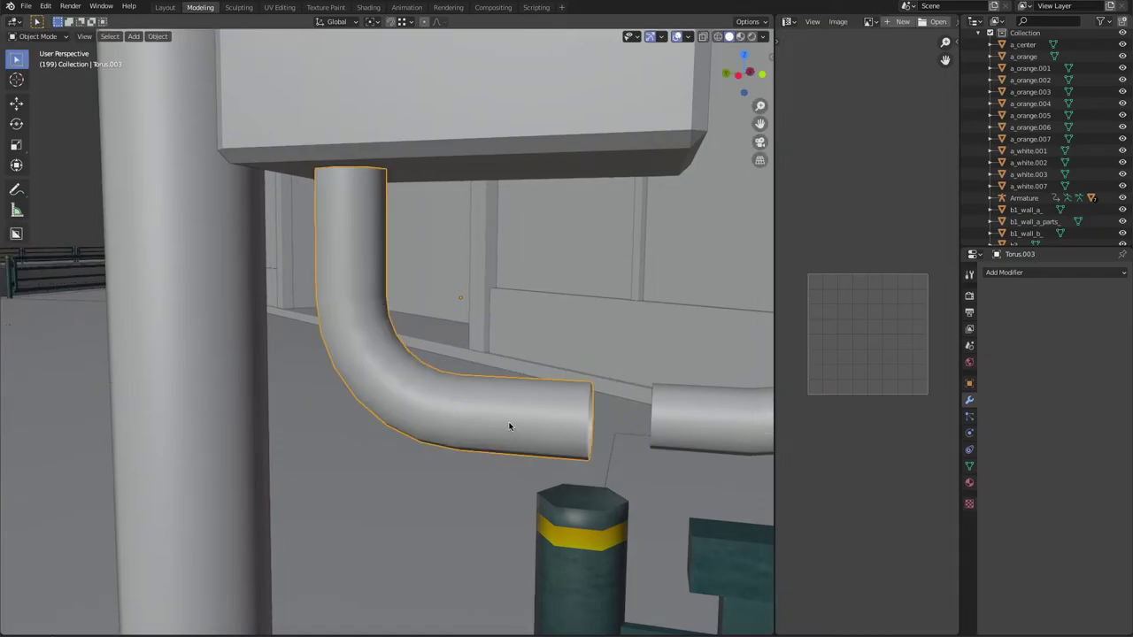
scroll(382, 316, "down", 6)
left_click(403, 329)
key("KP_Decimal")
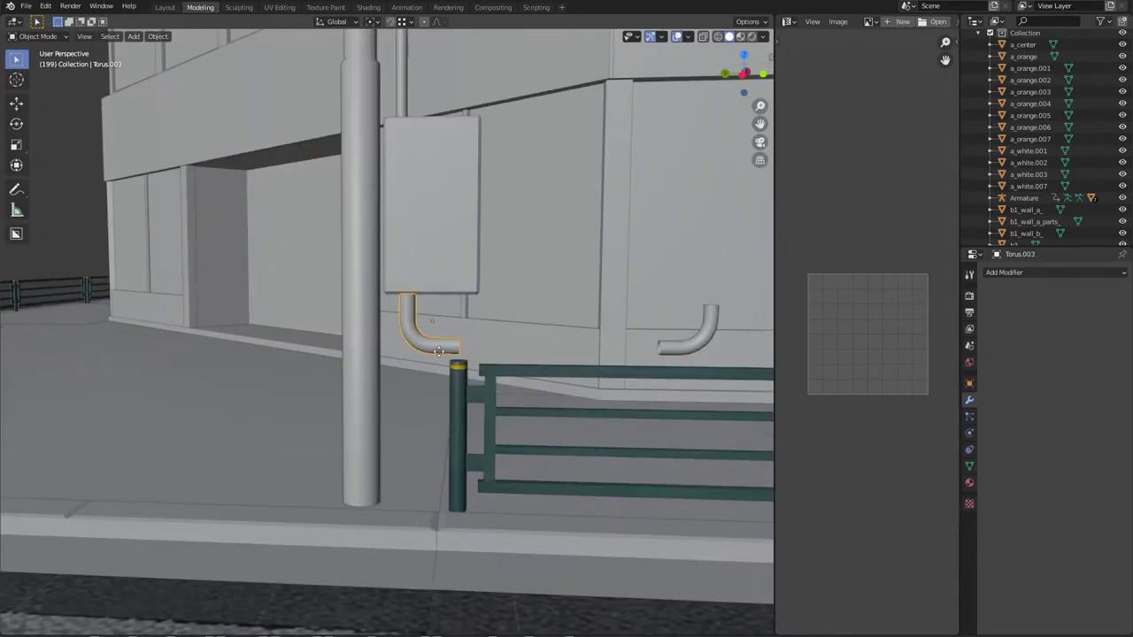
mouse_move(460, 354)
middle_mouse_down()
mouse_move(580, 337)
mouse_move(493, 290)
middle_mouse_up()
right_click(555, 334)
Step: Duplicate the bent pipe and mirror it with a Y scale of -0.824
key("g")
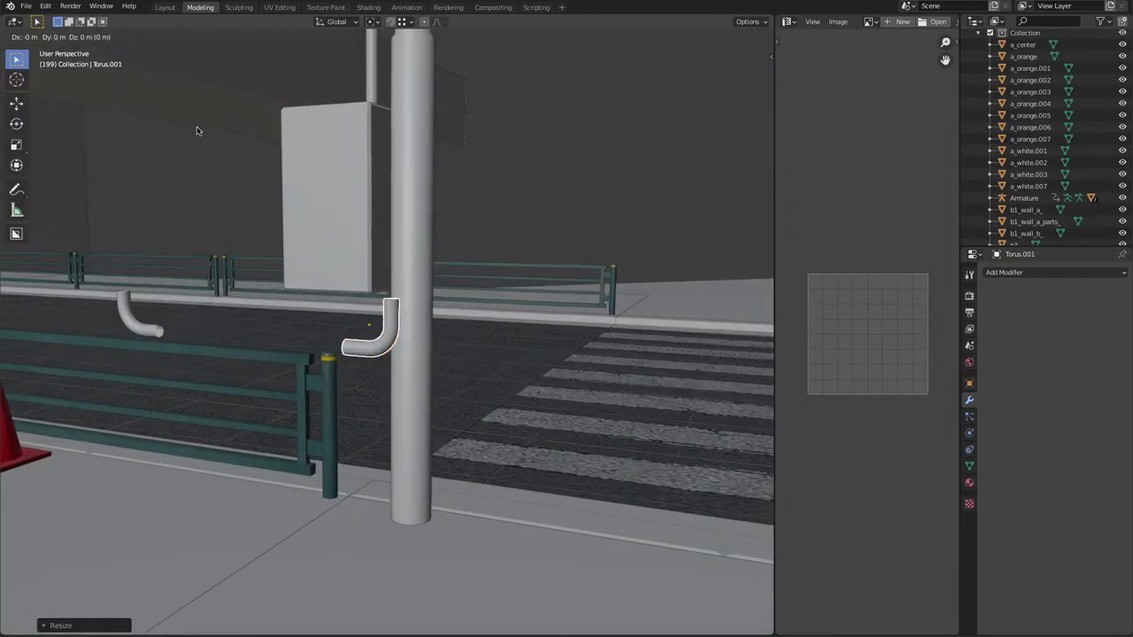
key("n")
key("Home")
type("-")
key("Return")
middle_click_drag(539, 354, 520, 358)
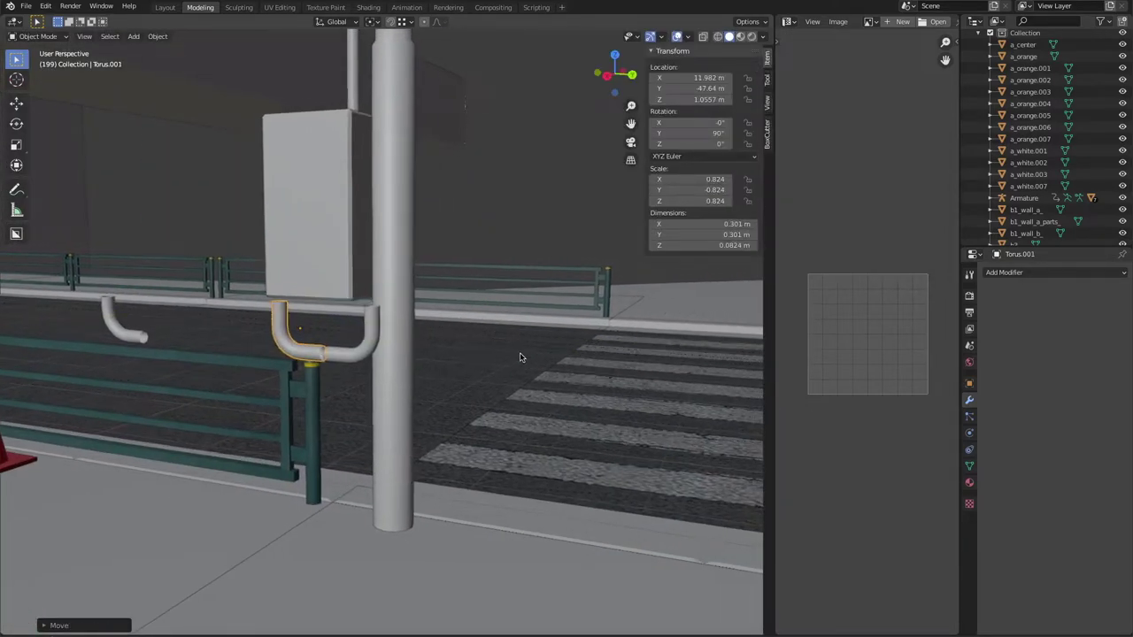
key("n")
Step: Orbit to a frontal view and enter Edit Mode on the mirrored pipe
middle_click_drag(348, 358, 341, 328)
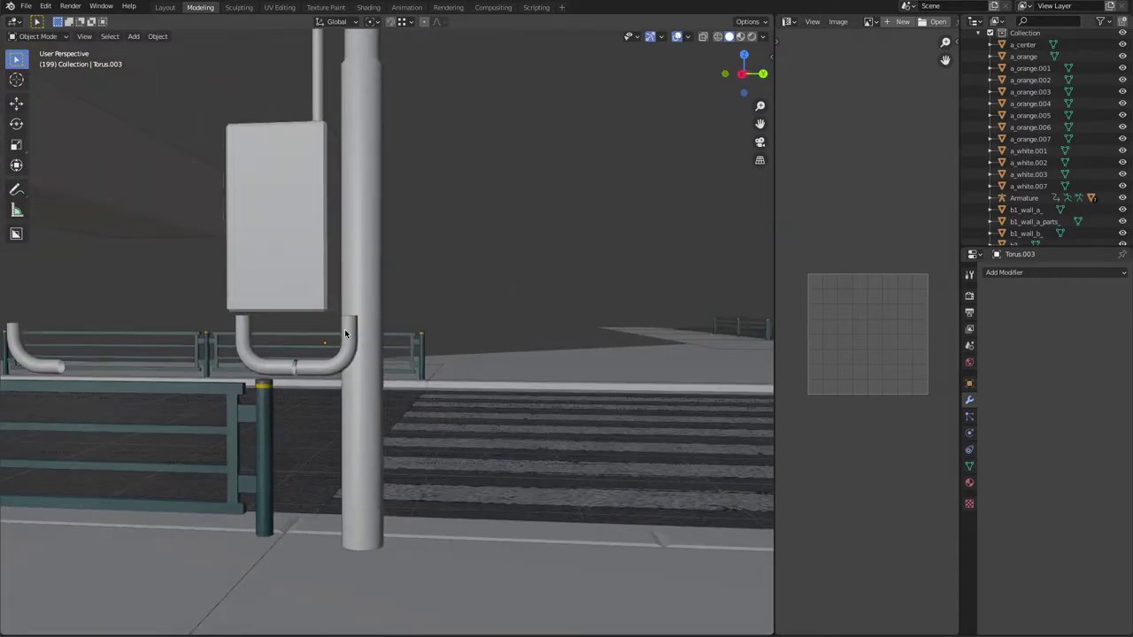
key("Tab")
scroll(352, 257, "down", 3)
scroll(354, 265, "down", 2)
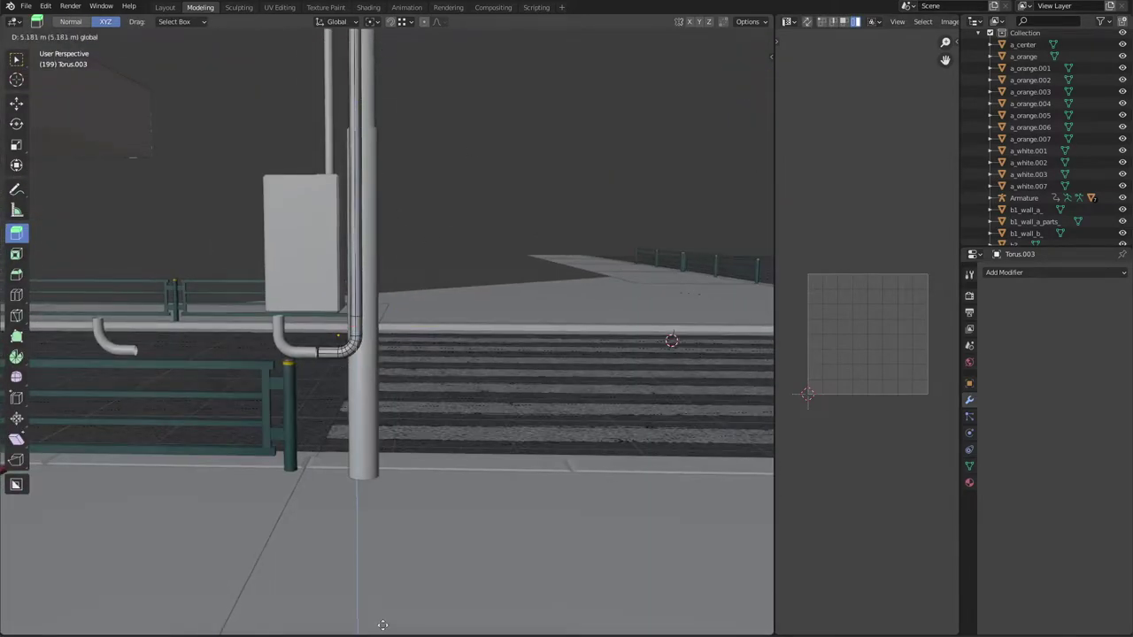
Step: Extrude the mirrored pipe's end upward along the pole
left_click_drag(382, 628, 382, 630)
scroll(383, 531, "down", 3)
mouse_move(382, 531)
middle_mouse_down()
mouse_move(407, 265)
mouse_move(390, 77)
middle_mouse_up()
key("shift+space")
key("g")
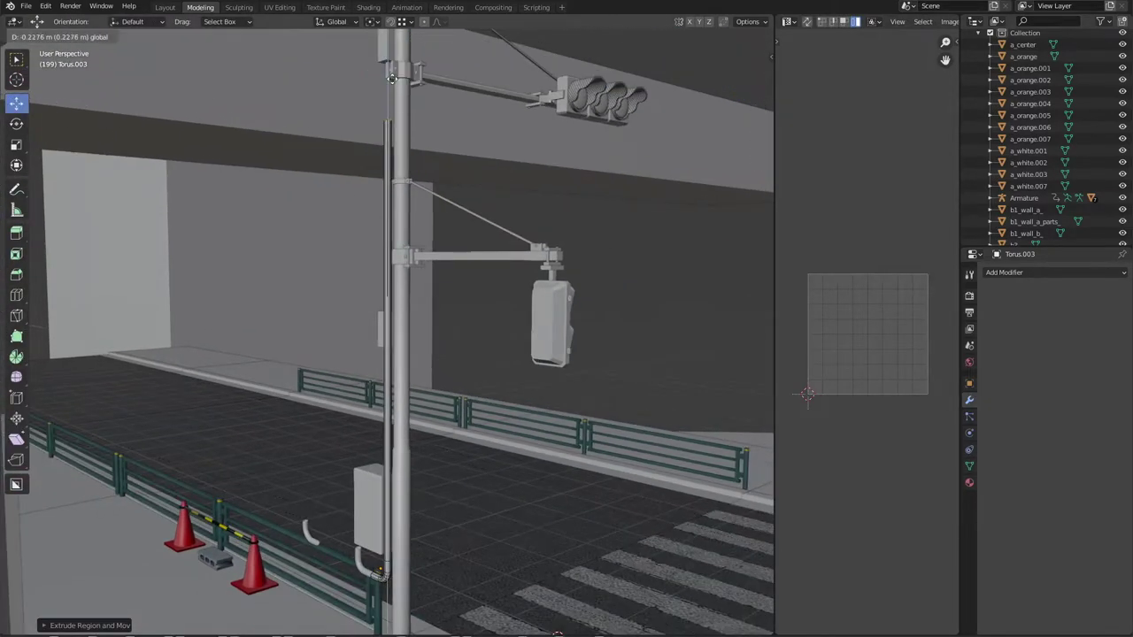
mouse_move(585, 254)
middle_mouse_down()
mouse_move(549, 284)
mouse_move(455, 296)
middle_mouse_up()
key("Tab")
Step: Move the pipe beneath the box sideways along the X axis
left_click(431, 440)
mouse_move(431, 440)
middle_mouse_down()
mouse_move(630, 442)
mouse_move(645, 385)
mouse_move(569, 384)
mouse_move(493, 341)
middle_mouse_up()
left_click(505, 404)
scroll(505, 404, "up", 3)
key("g")
key("x")
left_click(517, 408)
Step: Align the other pipe's end ring by moving it along Y and Z and scaling it
left_click(266, 463)
key("Tab")
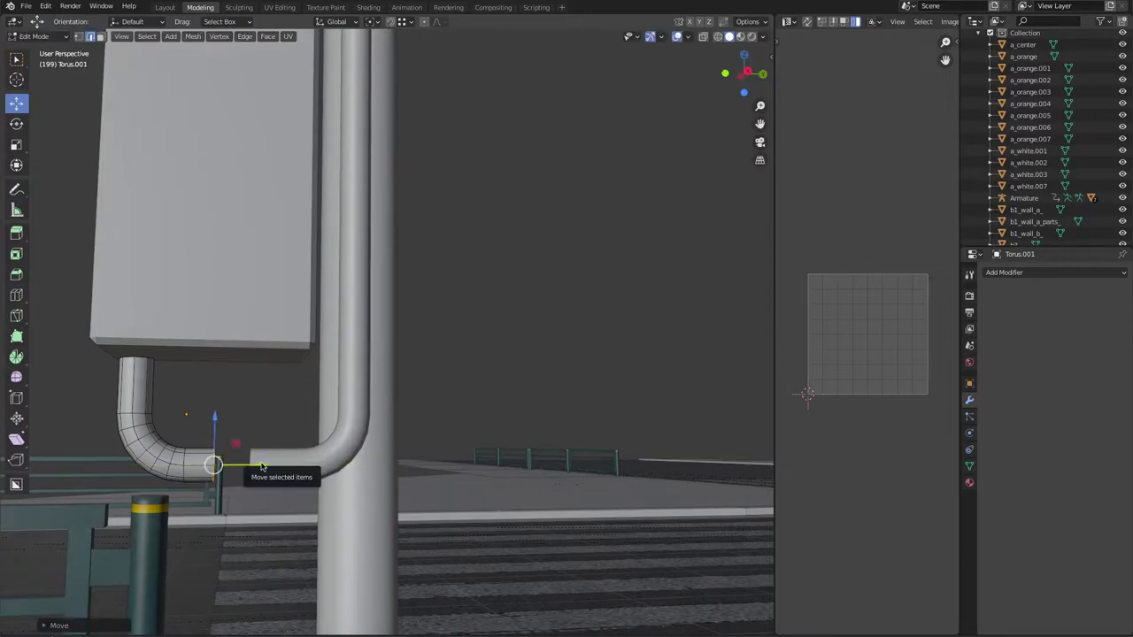
left_click(251, 460, "alt")
key("KP_Decimal")
scroll(438, 344, "down", 5)
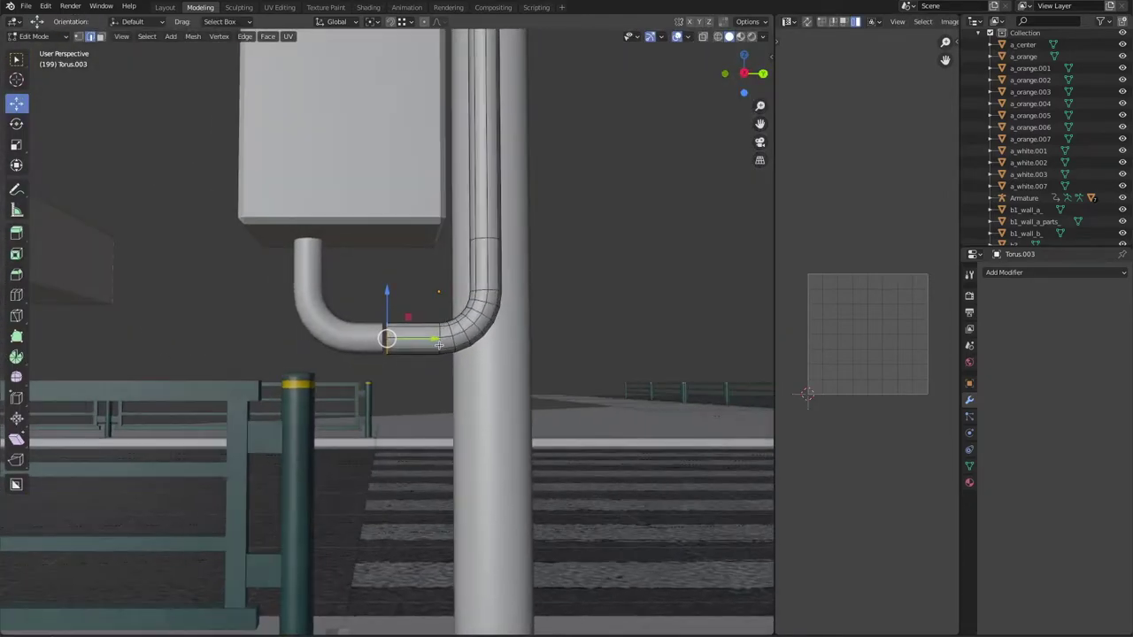
left_click(389, 332)
key("Tab")
mouse_move(567, 144)
middle_mouse_down()
mouse_move(468, 199)
mouse_move(523, 288)
mouse_move(397, 230)
middle_mouse_up()
left_click(465, 265)
left_click(511, 259)
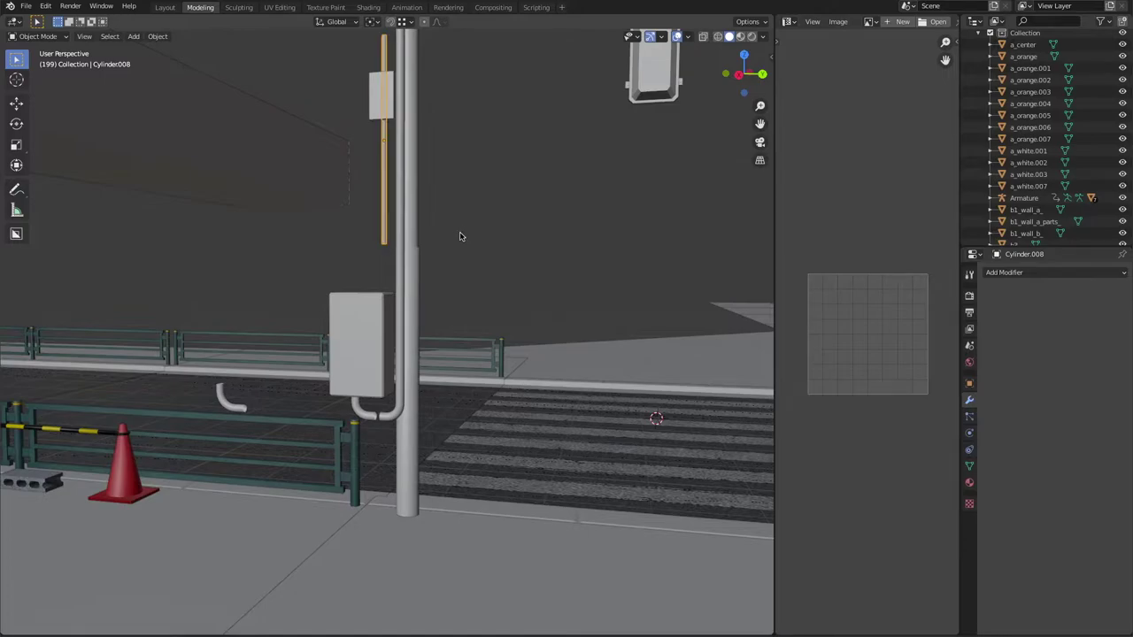
middle_click_drag(520, 240, 379, 222)
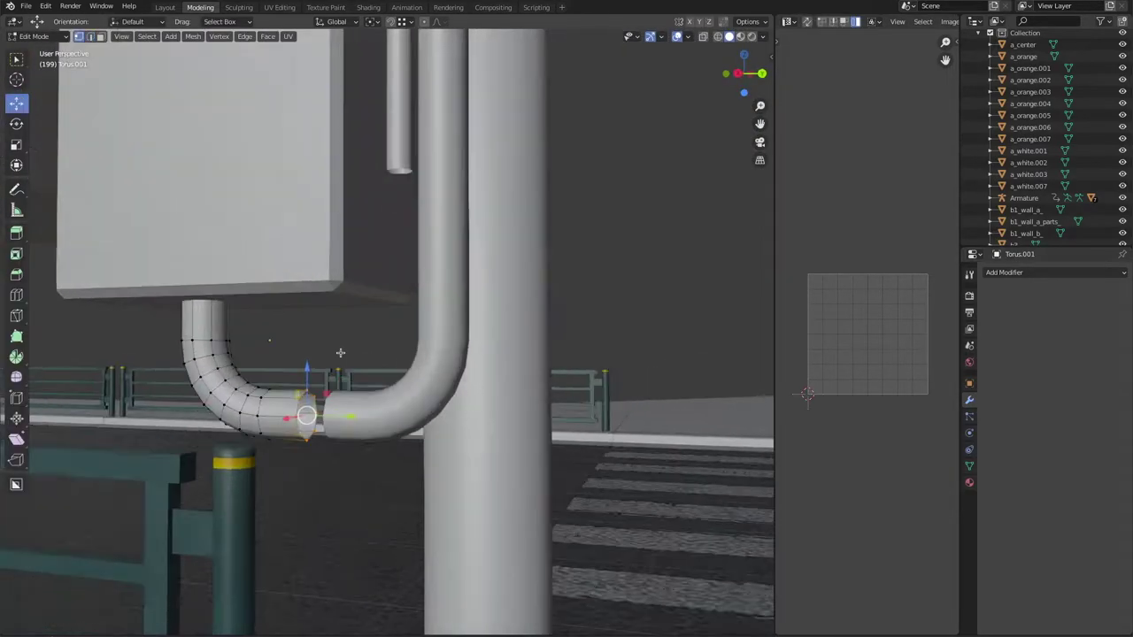
Step: Join the two pipe halves into one object with its origin at the 3D cursor
left_click(193, 37)
key("Escape")
key("Tab")
left_click(157, 36)
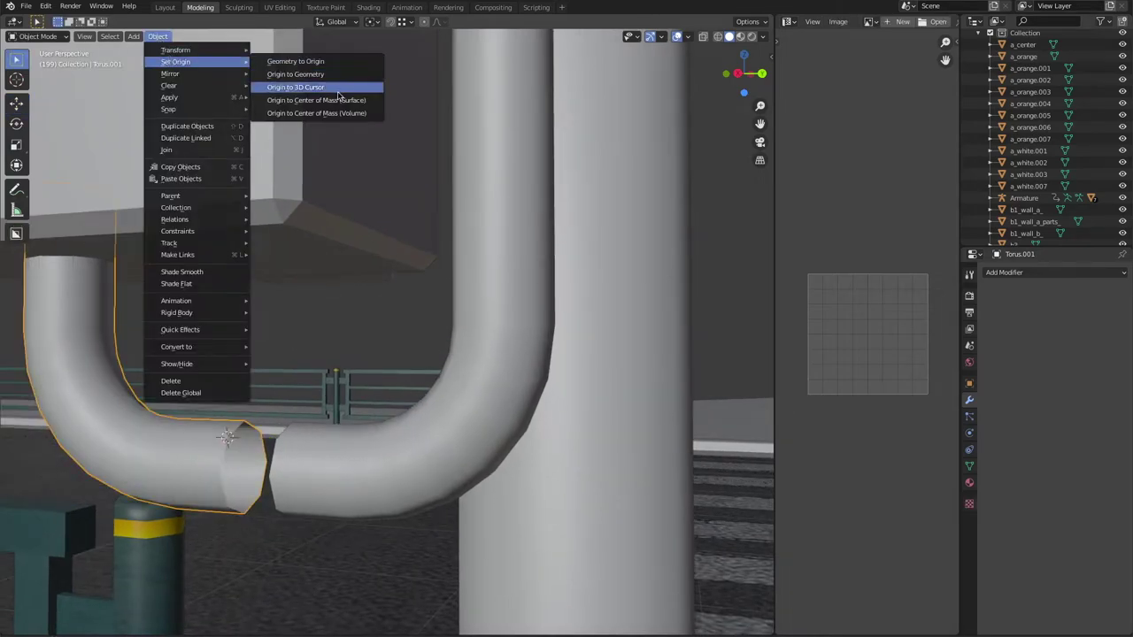
left_click(304, 84)
middle_click_drag(392, 411, 184, 210)
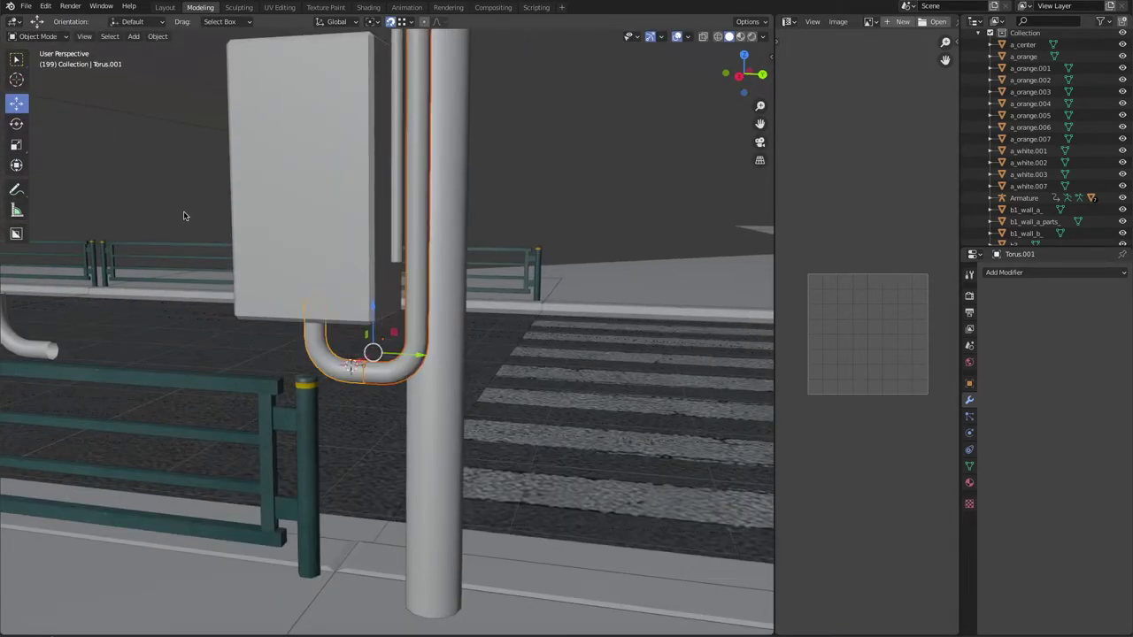
Step: Merge the overlapping seam vertices of the joined U-pipe by distance
left_click(157, 36)
key("Escape")
key("Tab")
left_click(193, 36)
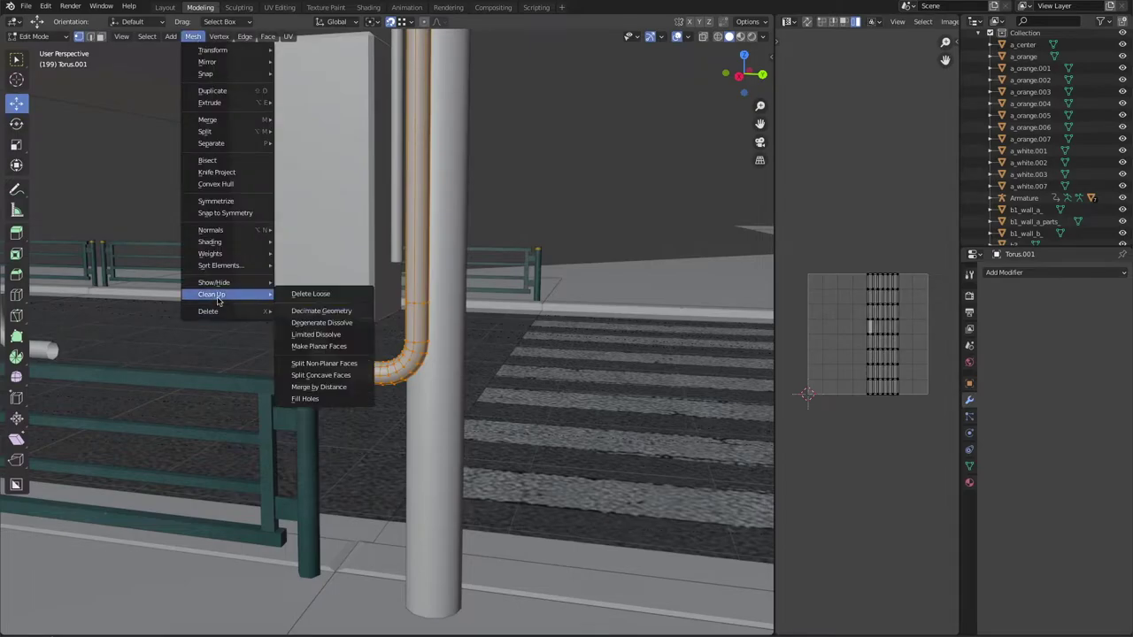
left_click(368, 387)
middle_click_drag(410, 404, 324, 430)
left_click(193, 36)
key("Escape")
key("Tab")
Step: Duplicate the U-pipe, scale the copy to 0.547 and raise it
scroll(354, 310, "down", 5)
middle_click_drag(414, 450, 449, 385)
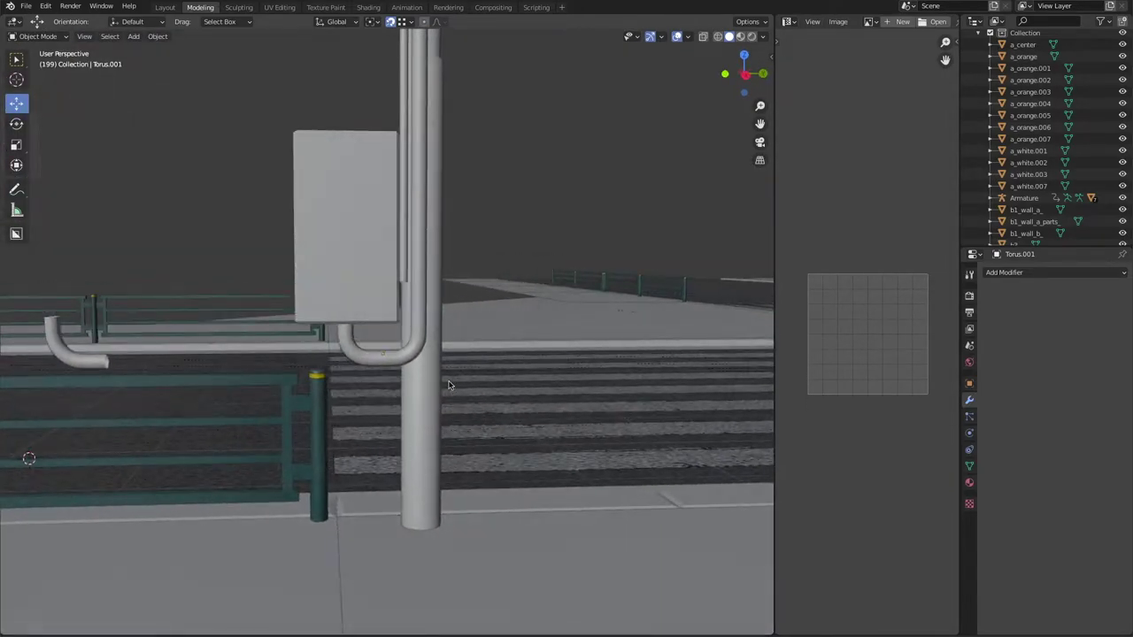
left_click(383, 319)
scroll(460, 362, "down", 3)
scroll(538, 409, "up", 3)
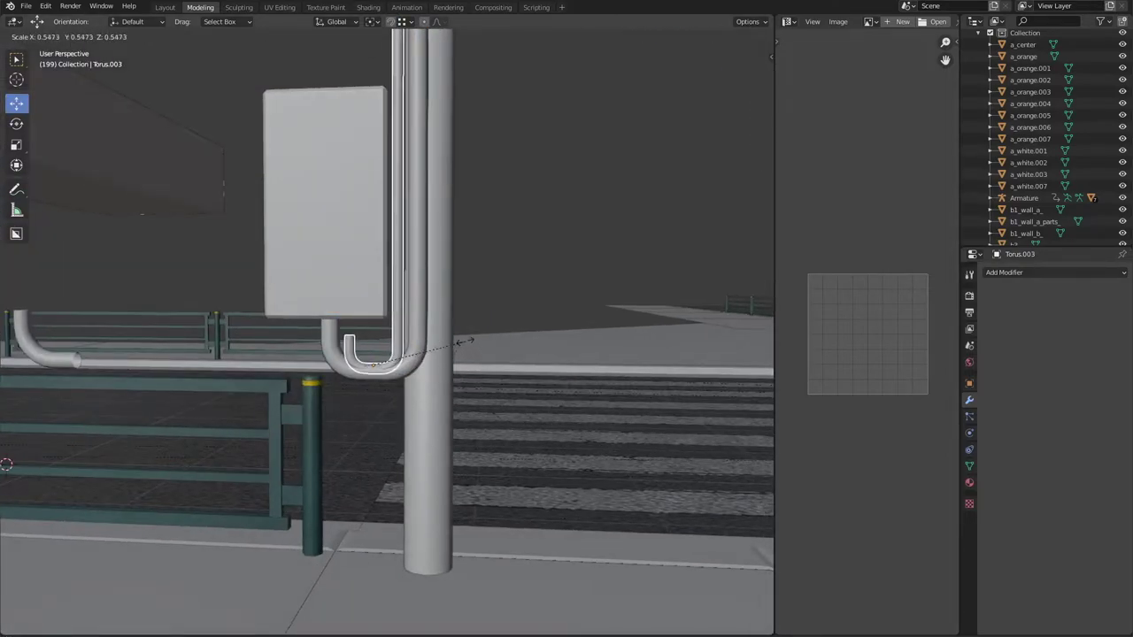
left_click(465, 379)
scroll(456, 380, "up", 2)
Step: Inspect the smaller copy in Edit Mode, then review both nested U-pipes from a wider view
key("Tab")
scroll(457, 380, "up", 2)
scroll(425, 337, "up", 3)
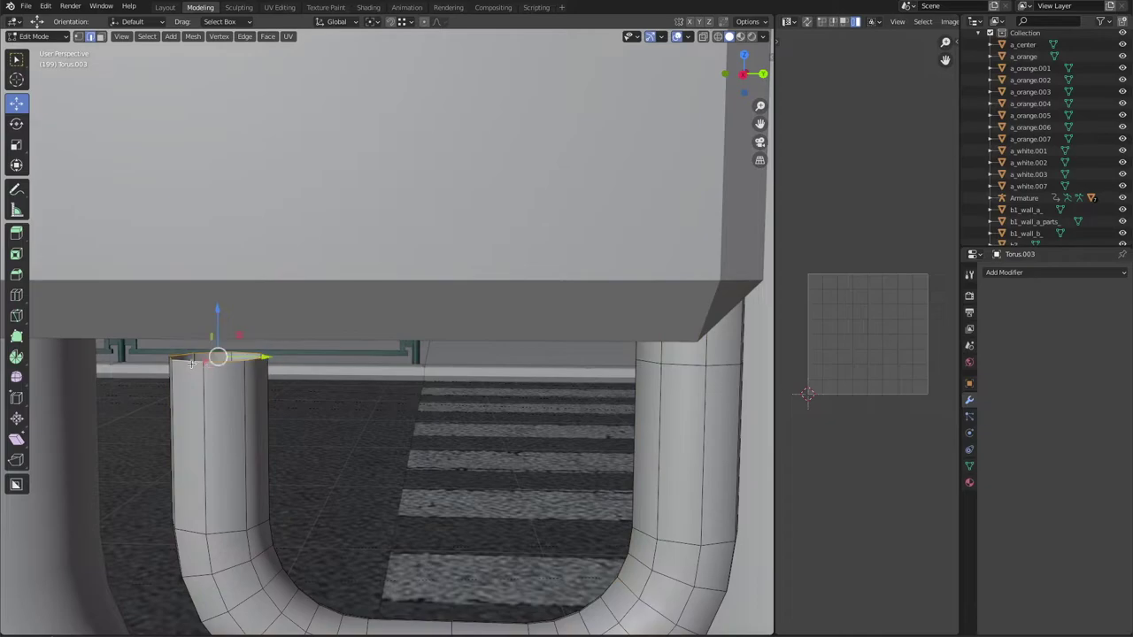
scroll(381, 283, "up", 2)
key("Tab")
scroll(382, 284, "down", 5)
middle_click_drag(381, 283, 506, 298)
scroll(496, 301, "up", 2)
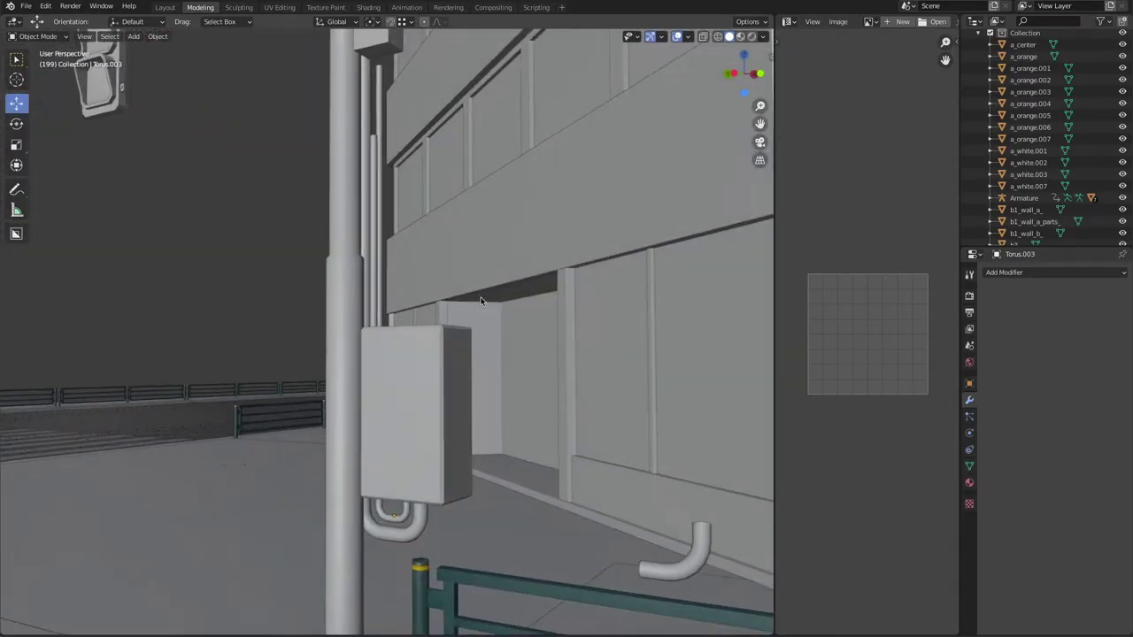
scroll(157, 209, "down", 5)
middle_click_drag(156, 209, 415, 350)
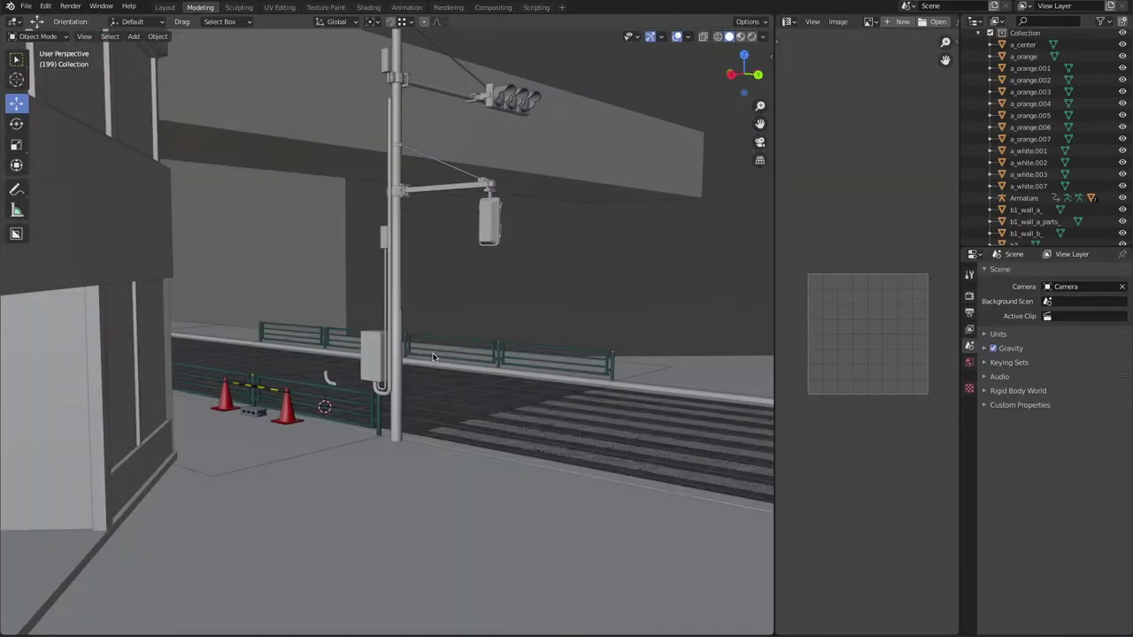
Step: Select the U-shaped pipe and move its geometry in Edit Mode
scroll(433, 357, "up", 5)
mouse_move(456, 397)
middle_mouse_down()
mouse_move(430, 392)
mouse_move(460, 416)
mouse_move(603, 370)
middle_mouse_up()
scroll(430, 392, "up", 2)
left_click(403, 447)
scroll(602, 370, "up", 4)
scroll(448, 237, "down", 5)
mouse_move(448, 237)
middle_mouse_down()
mouse_move(525, 271)
mouse_move(318, 484)
middle_mouse_up()
scroll(526, 271, "up", 5)
key("Tab")
left_click(346, 439)
key("Tab")
Step: Snap the pipe geometry to the 3D cursor, set its origin there and apply scale
left_click(192, 36)
left_click(327, 76)
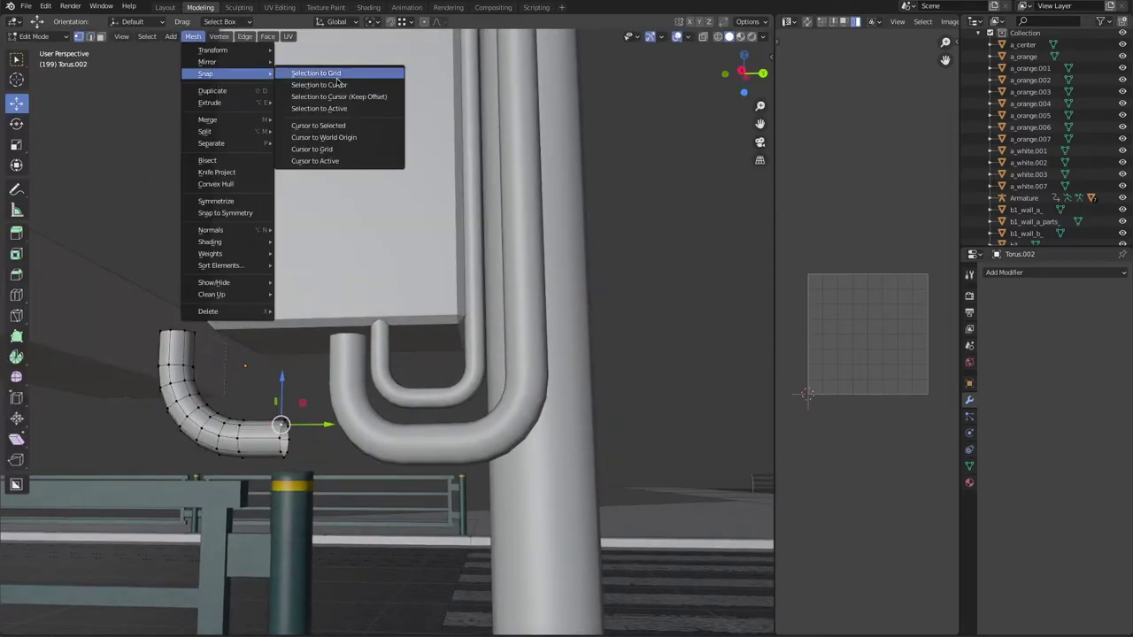
key("Tab")
left_click(156, 36)
left_click(292, 70)
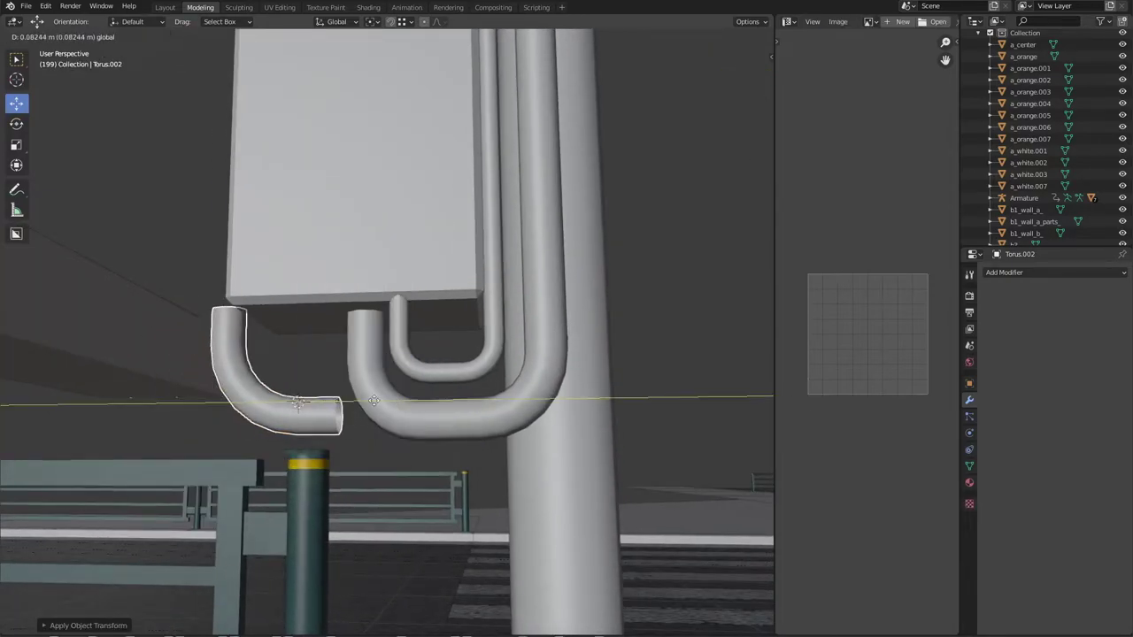
key("Return")
middle_click_drag(354, 354, 310, 398)
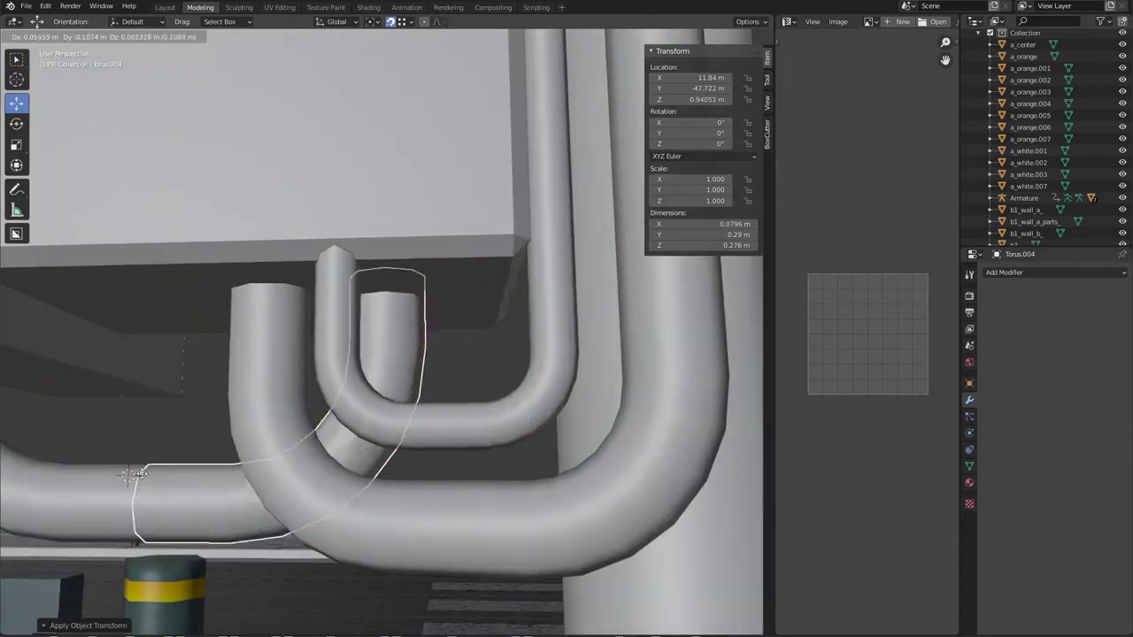
Step: Duplicate the pipe piece and snap all its faces to the cursor
key("Tab")
left_click(147, 36)
left_click(212, 124)
left_click(192, 37)
left_click(329, 309)
left_click(192, 37)
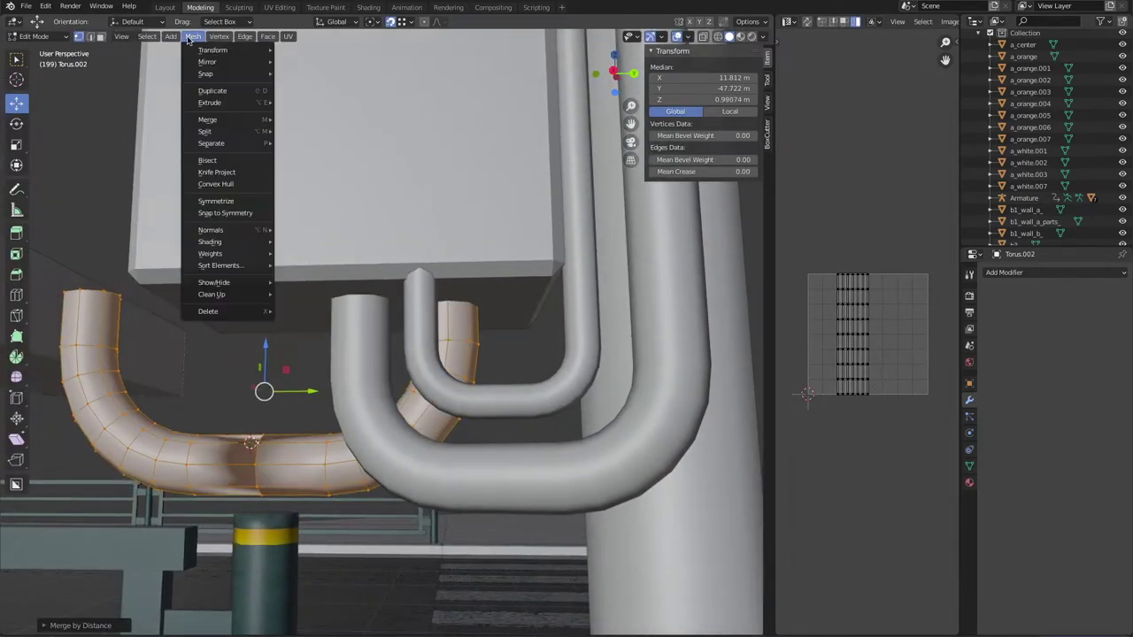
key("Tab")
mouse_move(354, 354)
middle_mouse_down()
mouse_move(427, 374)
mouse_move(380, 389)
mouse_move(329, 437)
middle_mouse_up()
Step: Select the standalone U-shaped pipe and inspect its mesh in Edit Mode
left_click(376, 389)
key("Tab")
scroll(374, 387, "up", 4)
scroll(433, 248, "down", 4)
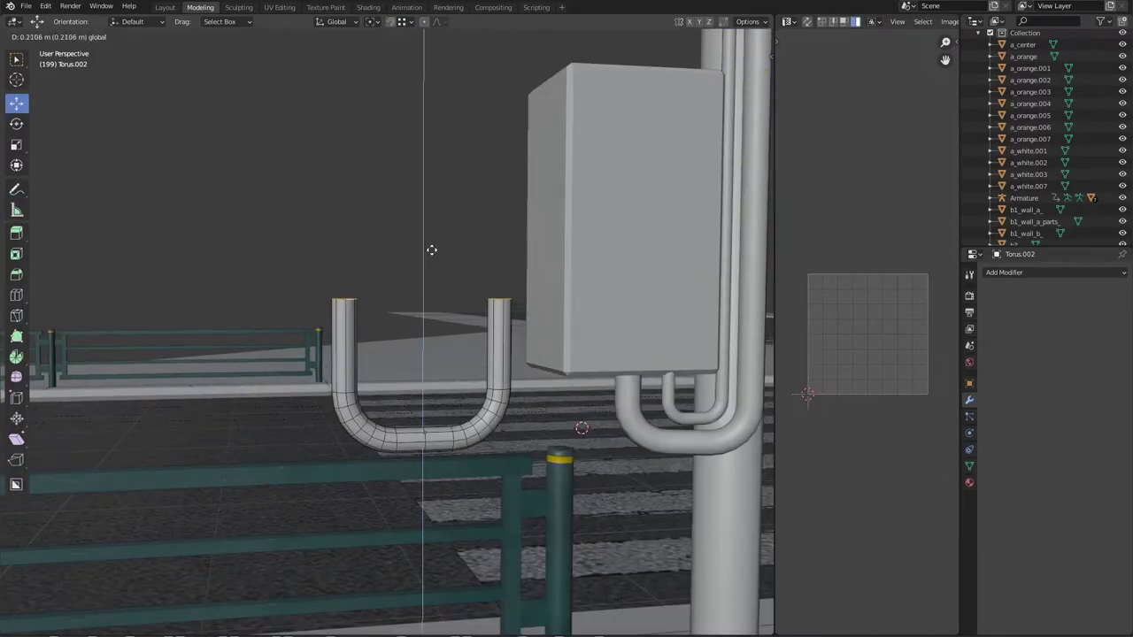
key("Tab")
mouse_move(498, 387)
middle_mouse_down()
mouse_move(571, 346)
mouse_move(581, 410)
mouse_move(683, 440)
mouse_move(520, 403)
mouse_move(468, 405)
mouse_move(574, 169)
mouse_move(402, 248)
mouse_move(410, 372)
middle_mouse_up()
left_click(571, 345)
key("Tab")
scroll(410, 388, "down", 5)
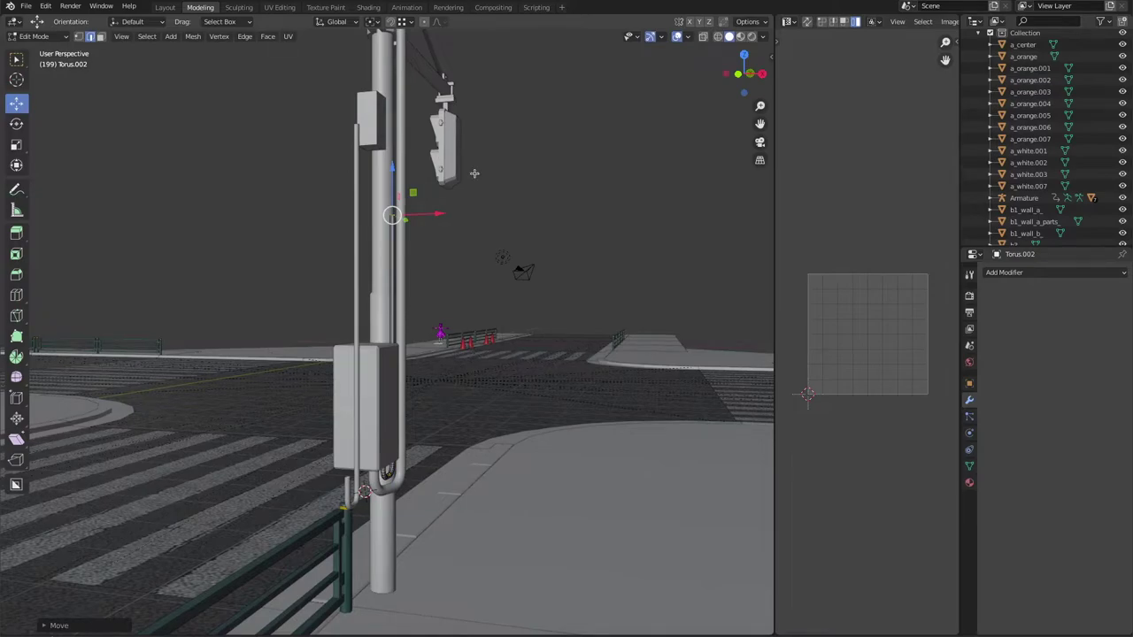
middle_click_drag(428, 166, 418, 124)
Step: Select the lower box's top face and reposition the box on the pole
left_click(410, 130)
left_click(463, 397)
key("Tab")
mouse_move(463, 397)
middle_mouse_down()
mouse_move(442, 372)
mouse_move(427, 379)
mouse_move(443, 372)
mouse_move(495, 389)
mouse_move(522, 447)
middle_mouse_up()
left_click(442, 370)
left_click(193, 35)
scroll(428, 379, "down", 3)
key("Tab")
left_click(395, 405)
Step: Rotate the U-shaped pipe about Z to fit beneath the box
left_click(391, 400)
key("r")
key("z")
left_click(557, 400)
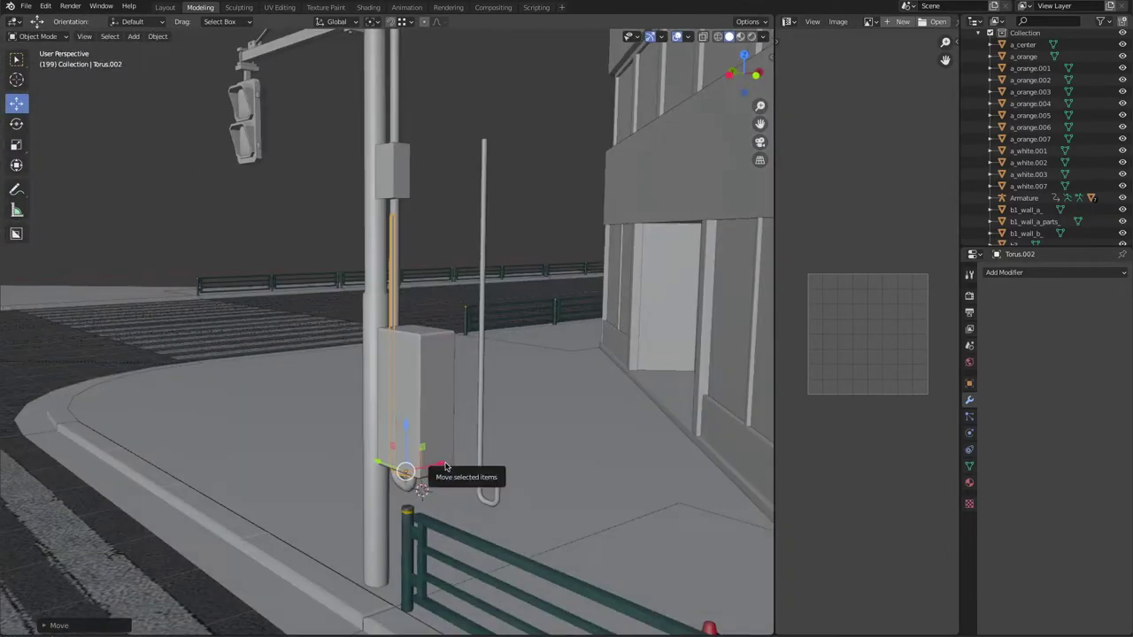
key("KP_Decimal")
Step: Extend the pipe end along its surface normal, then reset the pipe's origin
key("n")
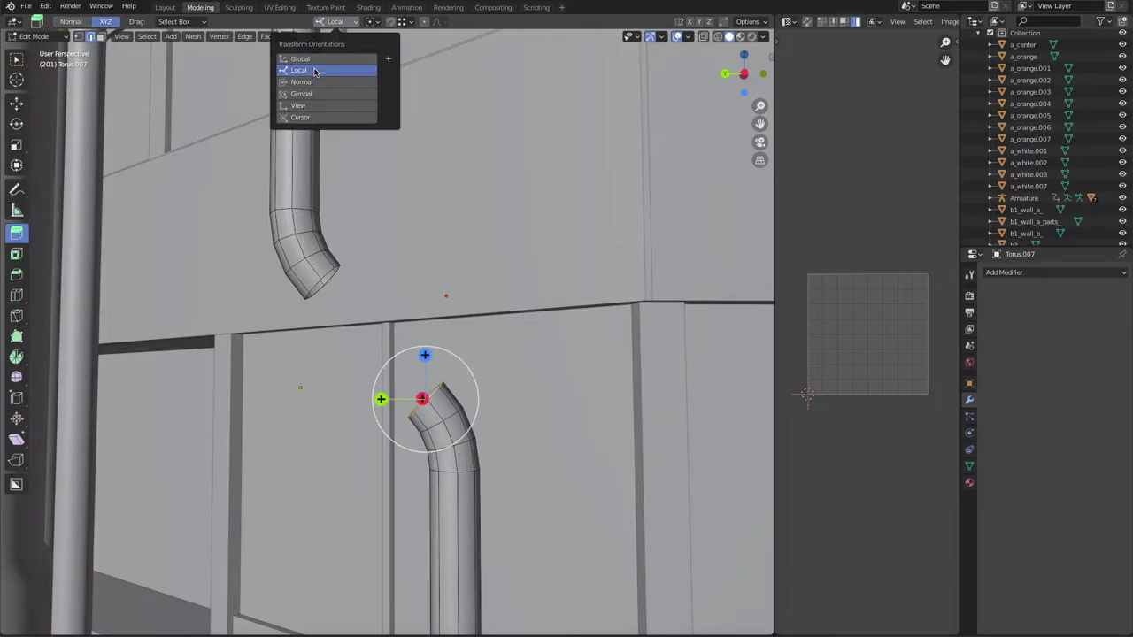
left_click(302, 81)
key("e")
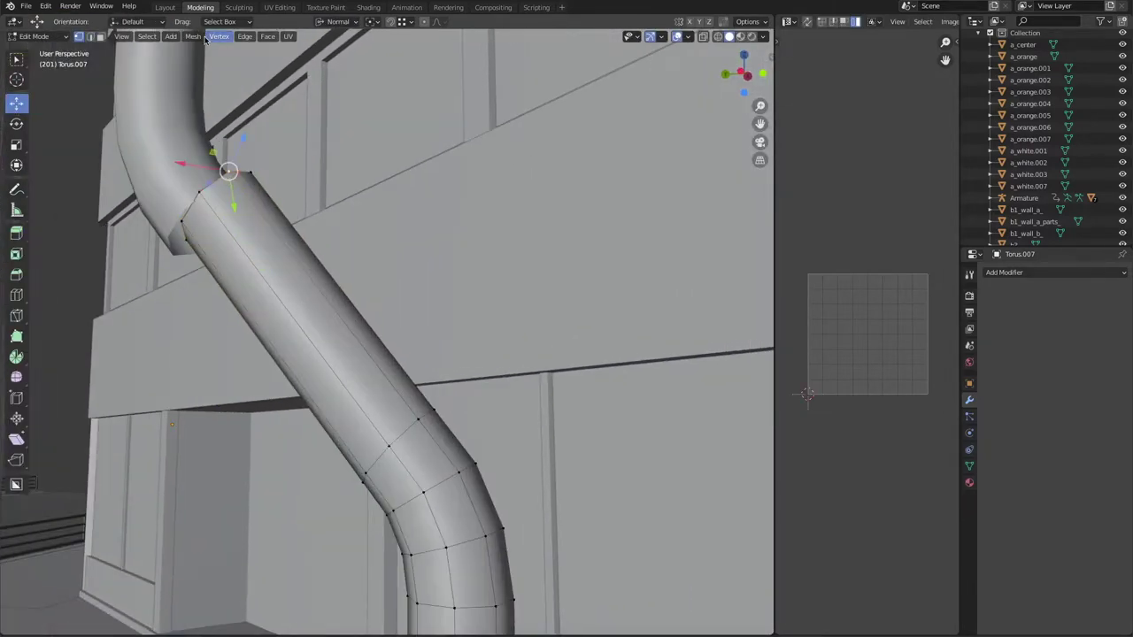
key("Tab")
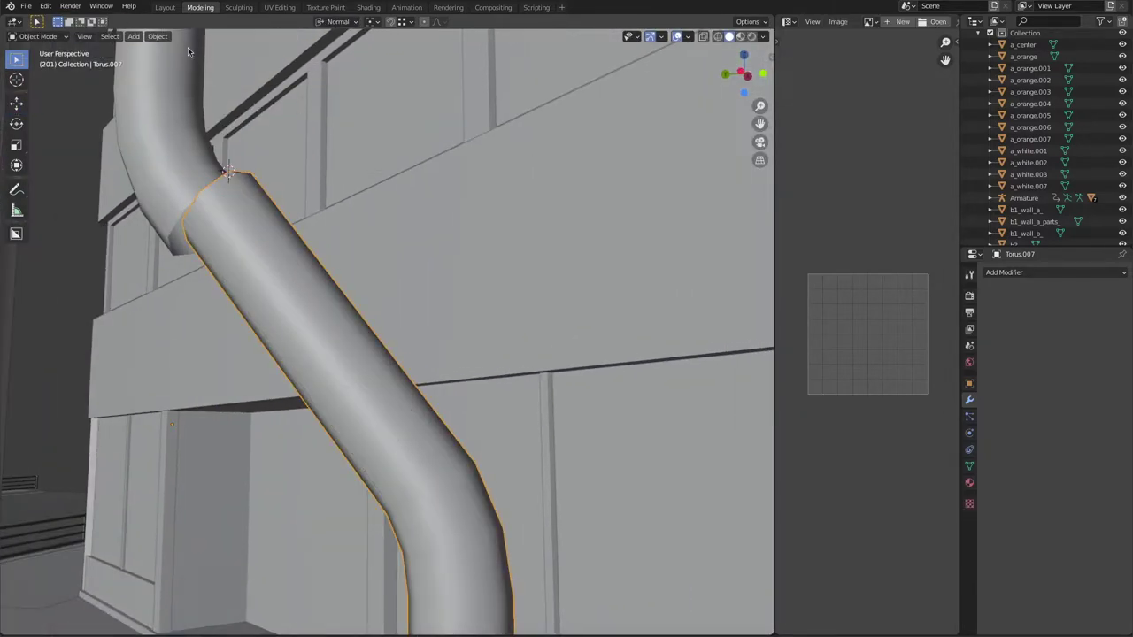
left_click(157, 37)
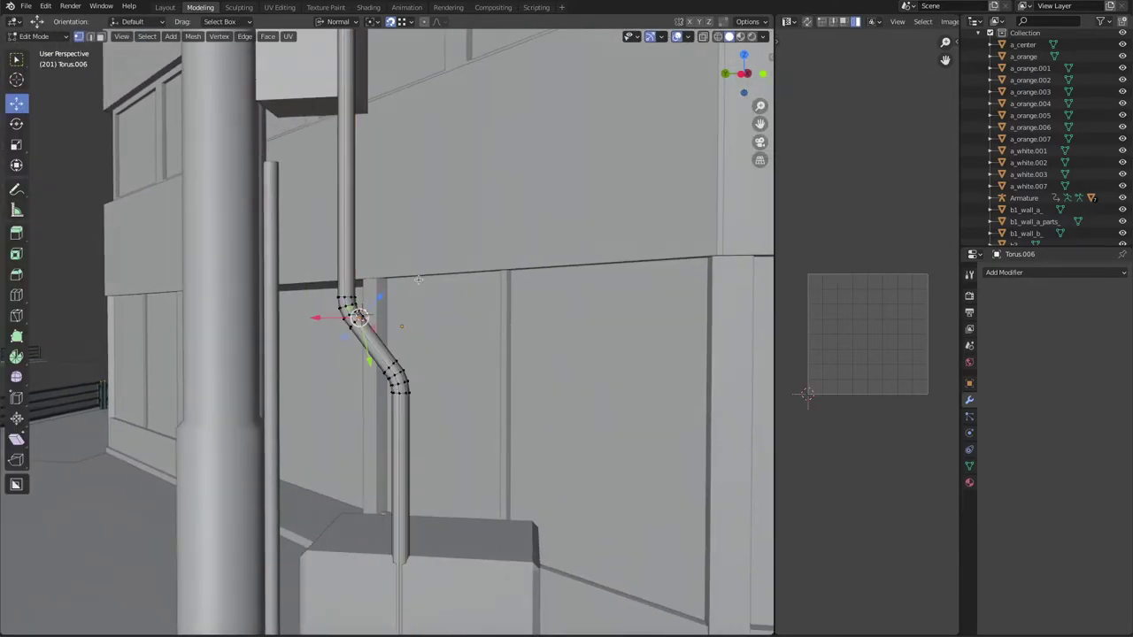
Step: Merge the bent conduit pipe's duplicate vertices by distance
key("a")
left_click(193, 36)
left_click(316, 381)
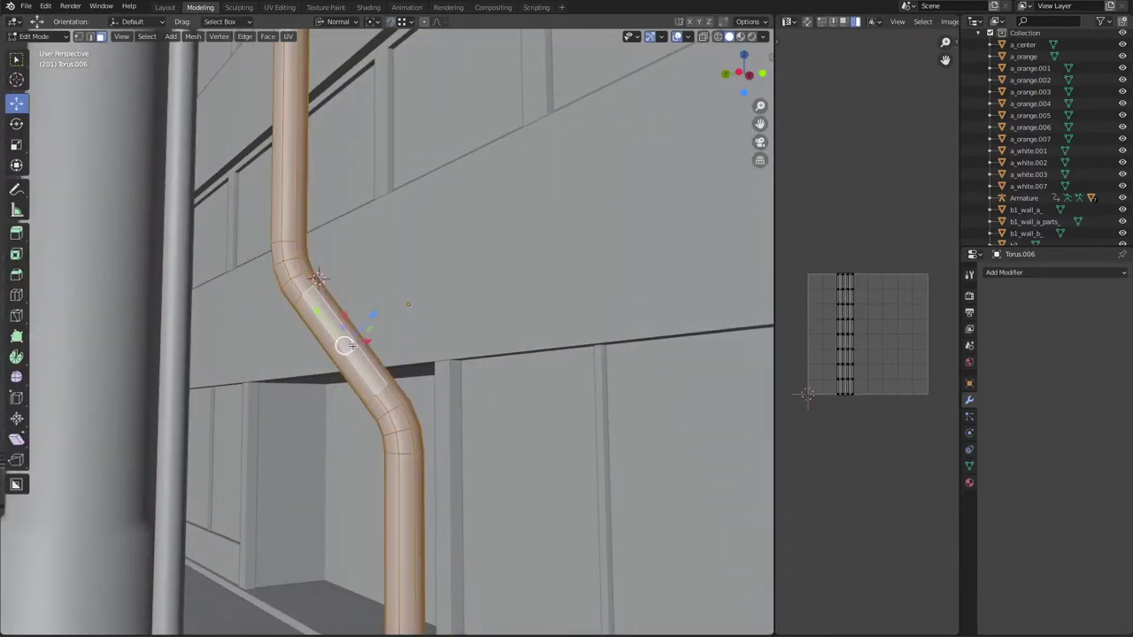
left_click(193, 36)
left_click(316, 308)
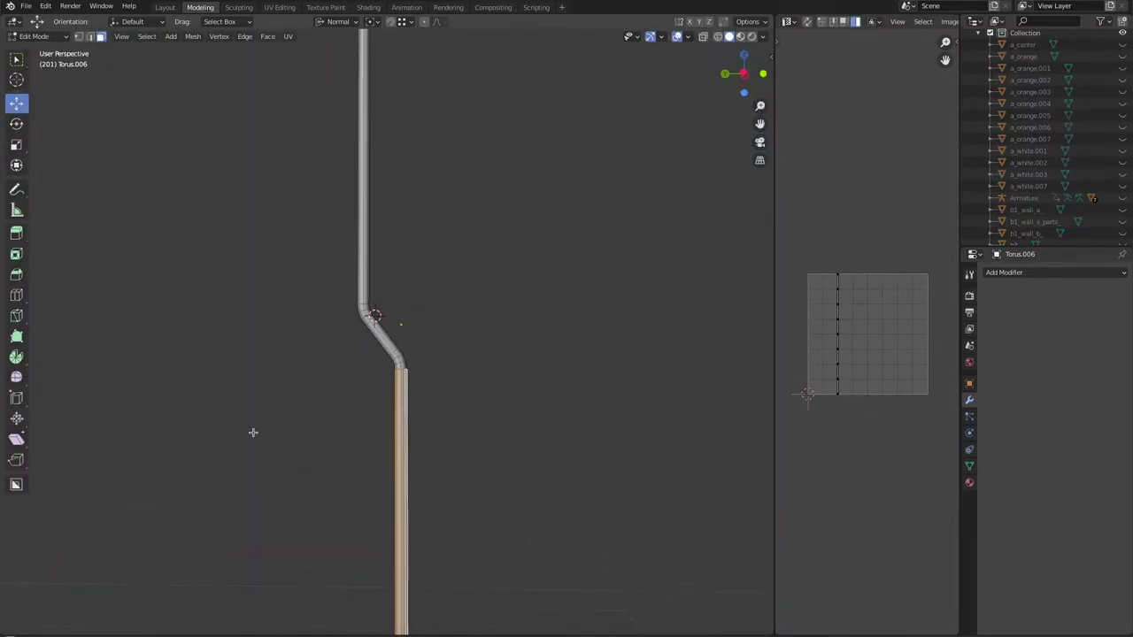
Step: Grow the selection along the pipe's lower straight column and isolate the pipe for editing
key("Tab")
key("KP_Divide")
left_click(177, 233)
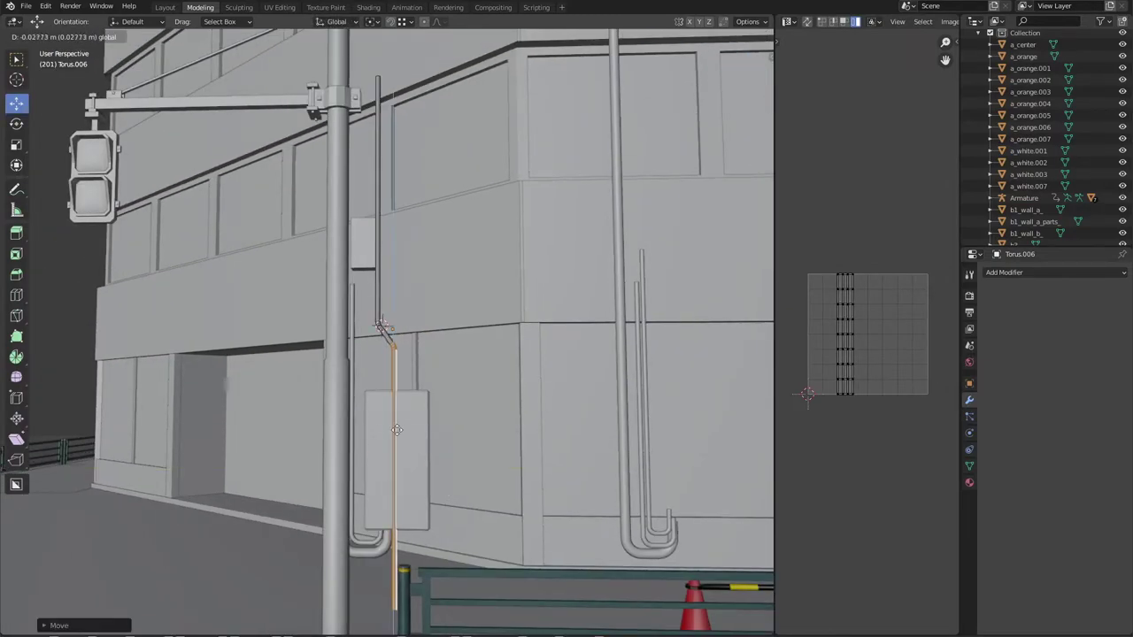
key("Tab")
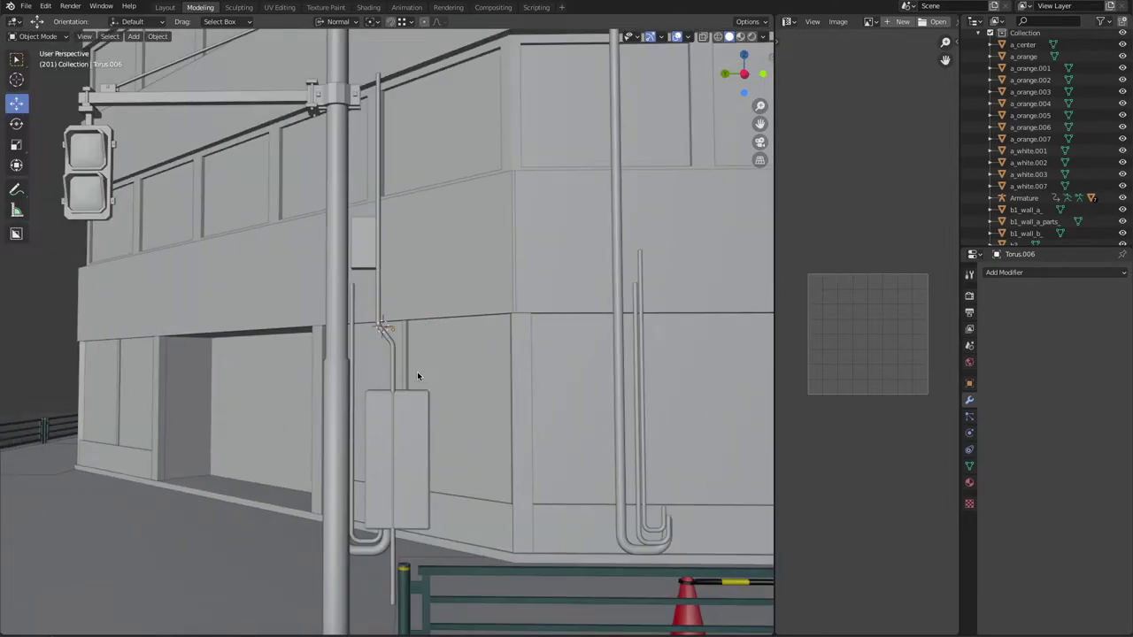
key("Tab")
key("KP_Divide")
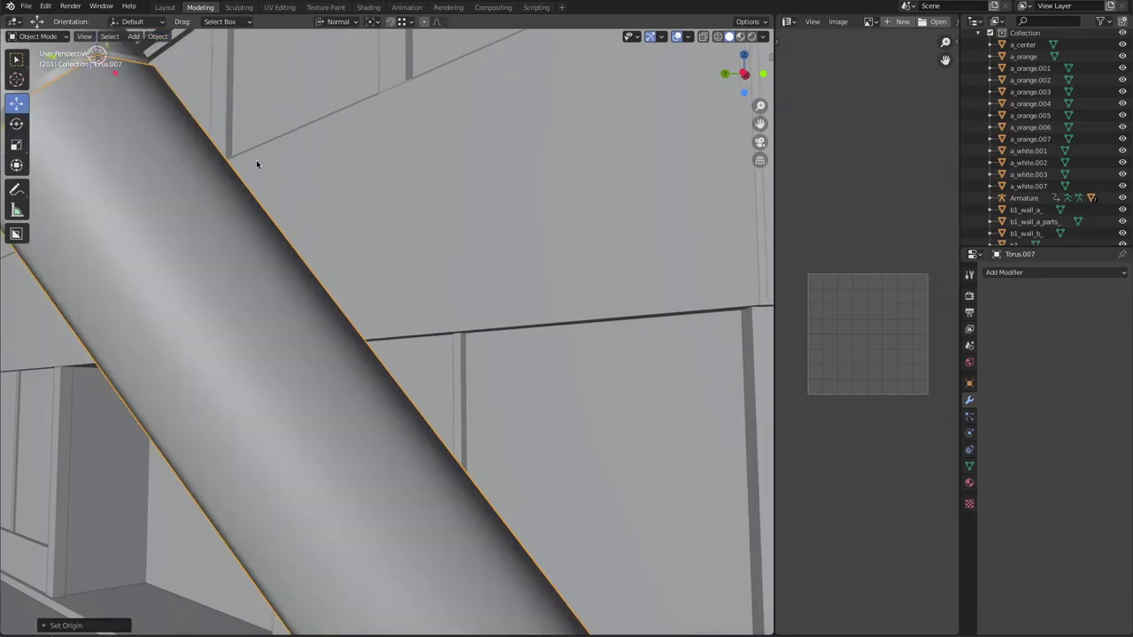
left_click(193, 36)
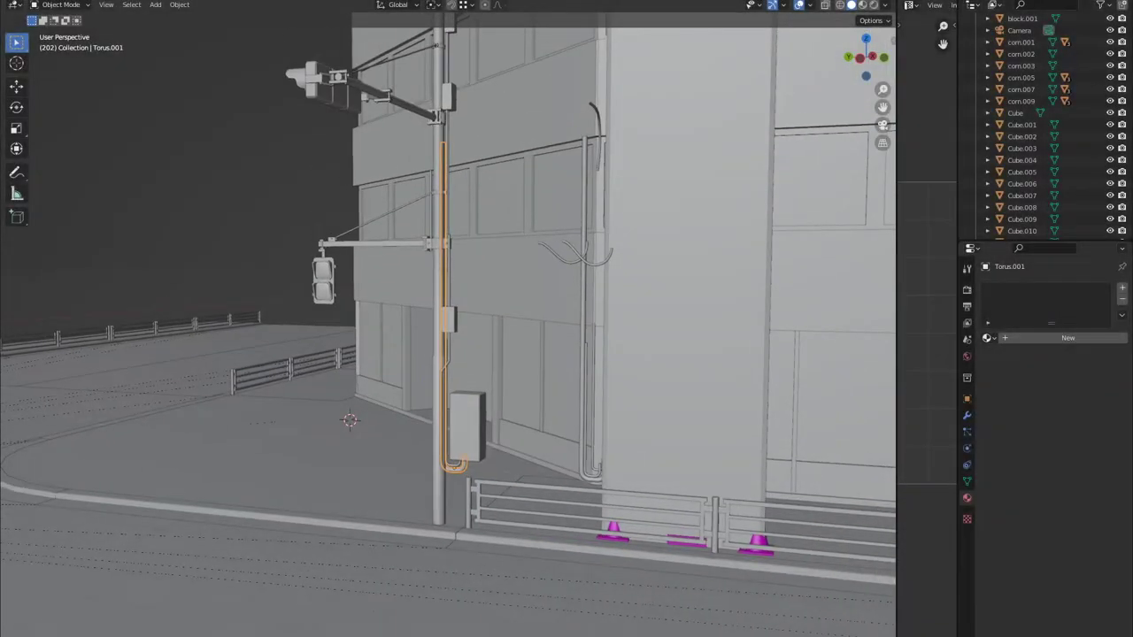
Step: Flip the pipe copy with X rotation 180°, raise it along Z, and set Z rotation 0°
key("n")
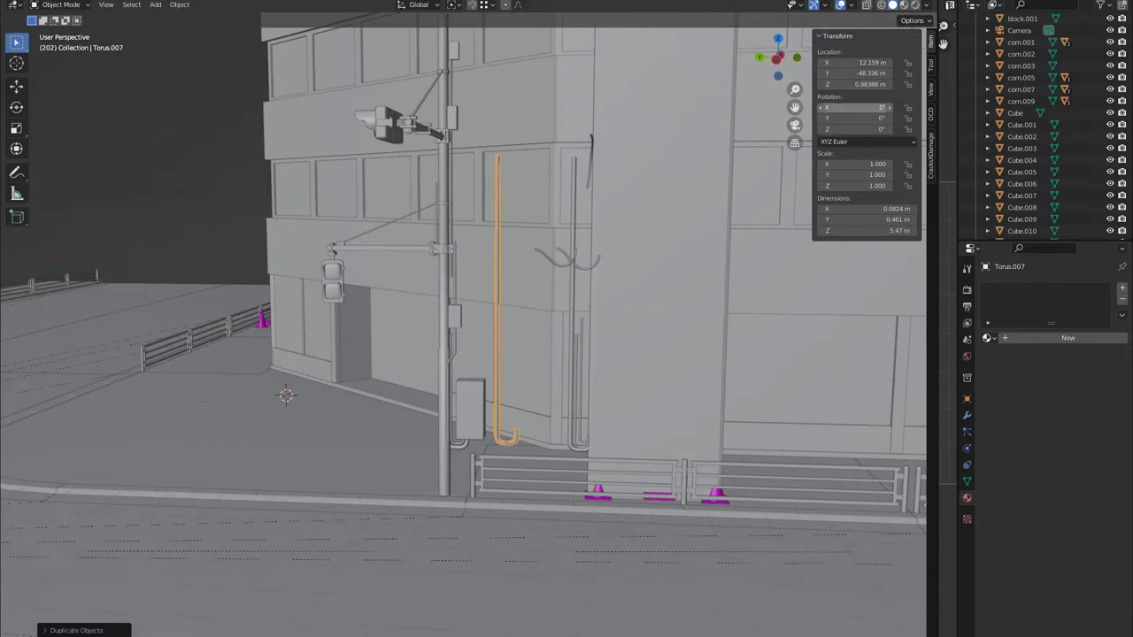
left_click(854, 107)
type("180")
key("Return")
key("g")
key("z")
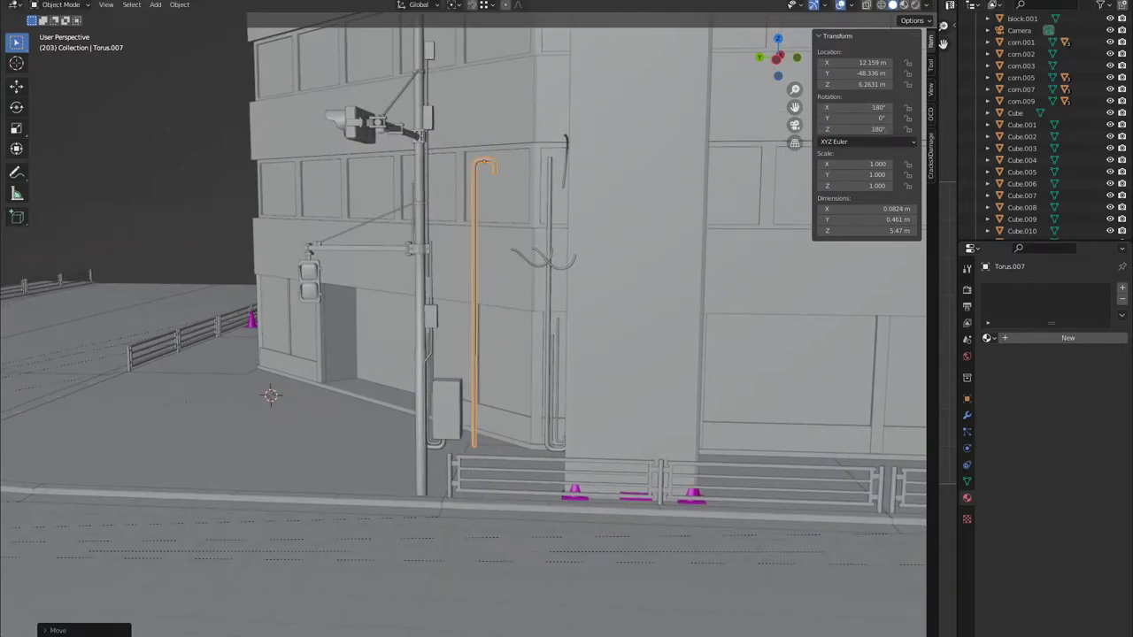
key("KP_Decimal")
left_click(854, 129)
type("0")
key("Return")
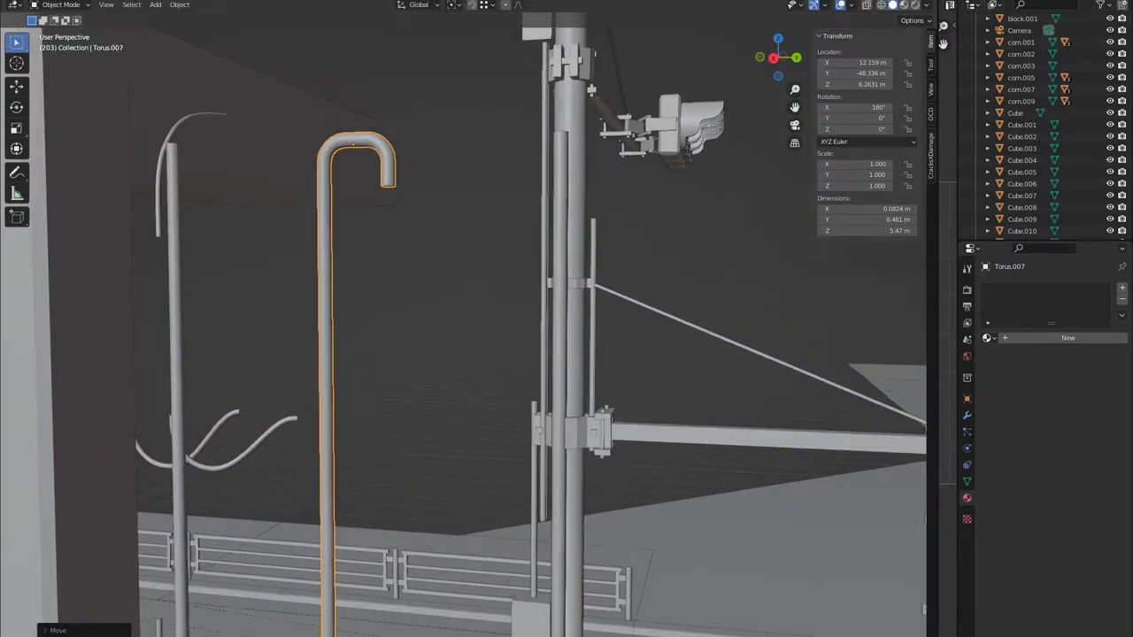
Step: Dissolve the selected edges, grow the selection around the hook, and delete the end face
key("Tab")
scroll(464, 324, "up", 5)
left_click(458, 267)
middle_click_drag(458, 267, 576, 283)
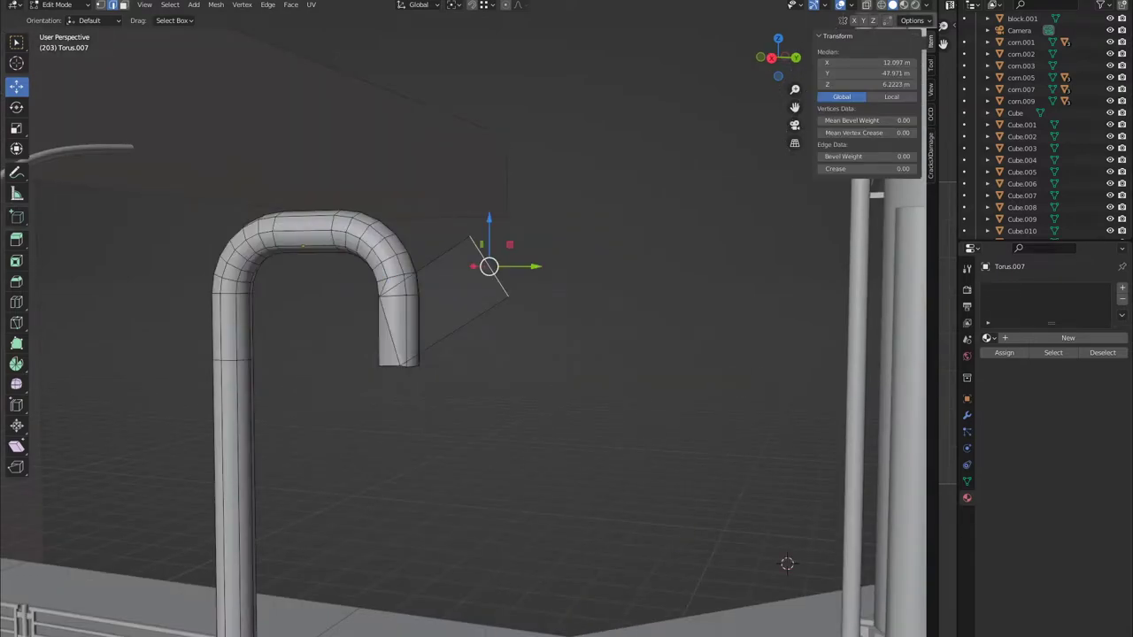
left_click(169, 4)
left_click(293, 213)
middle_click_drag(567, 398, 495, 398)
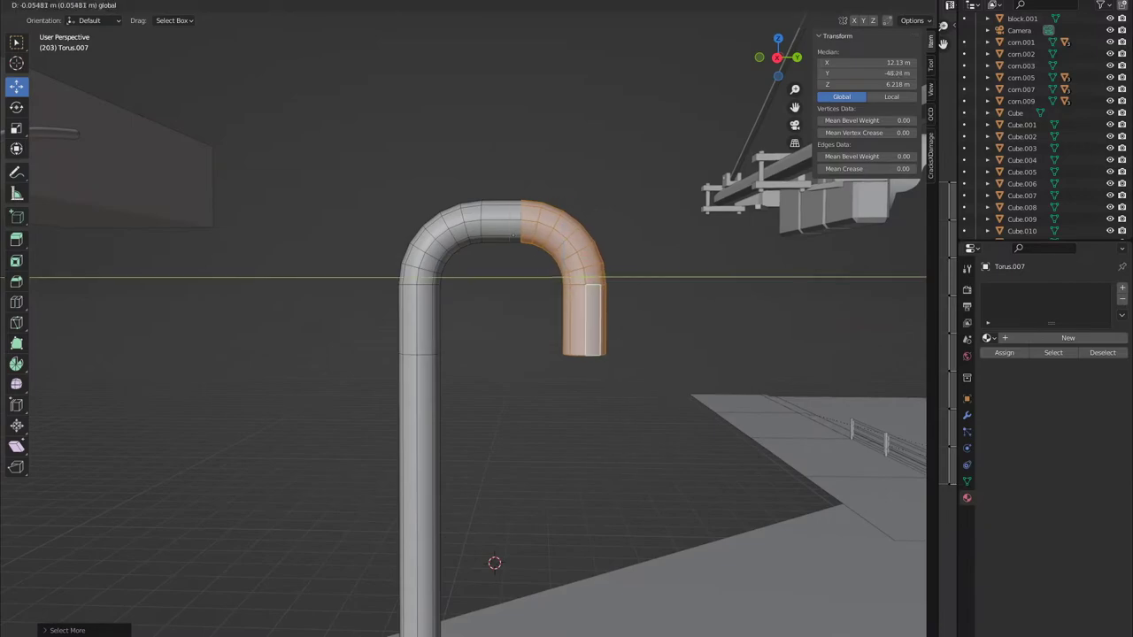
left_click(571, 319)
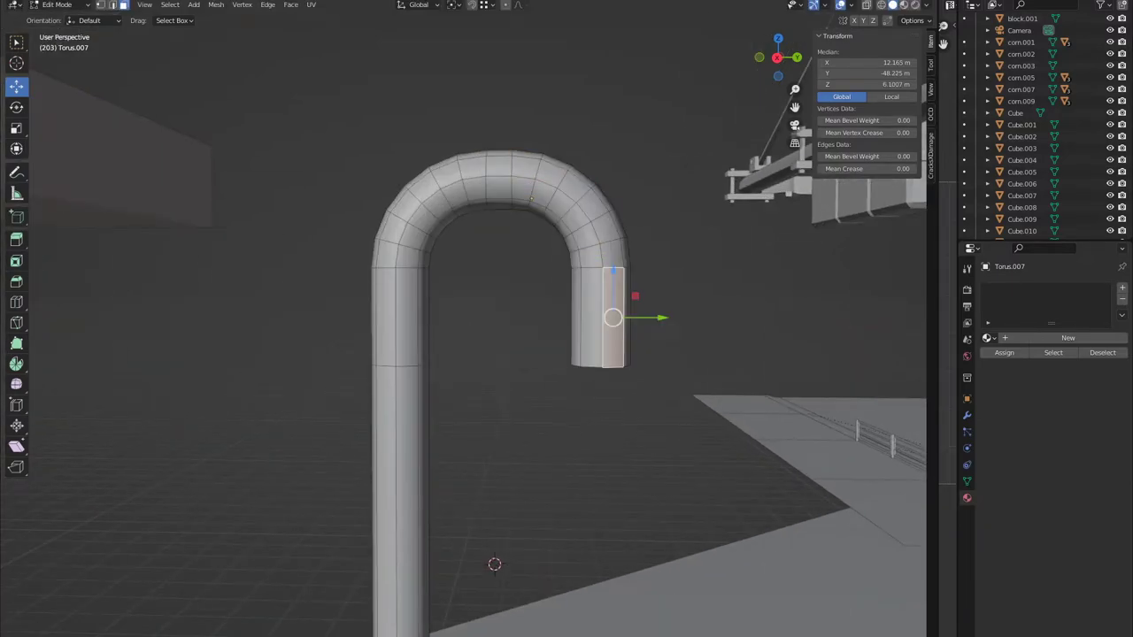
left_click(558, 285)
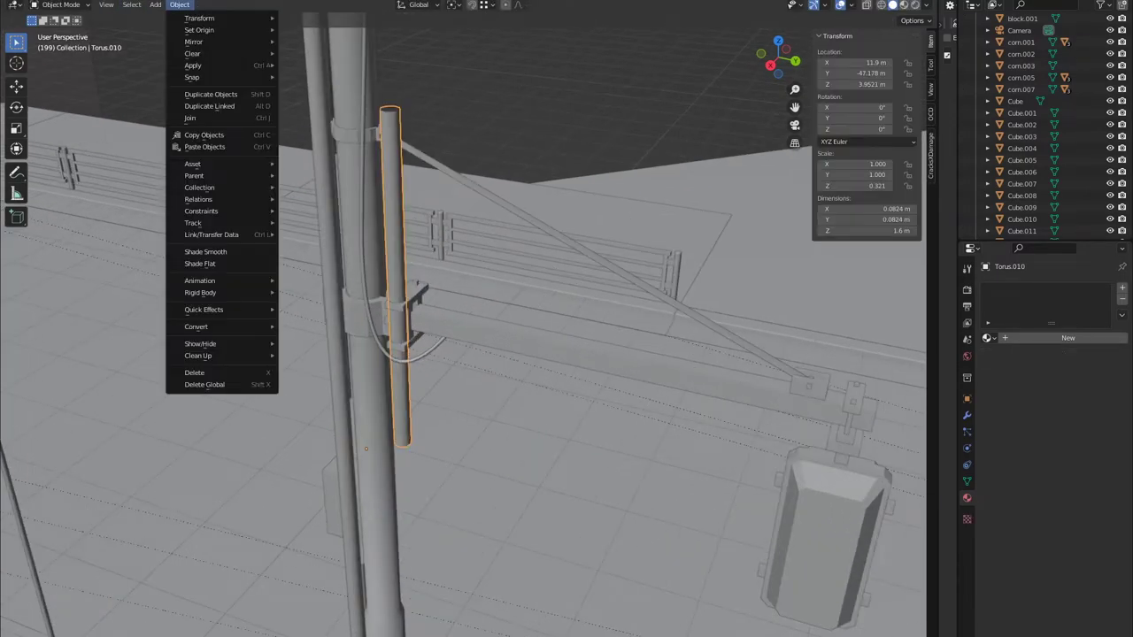
Step: Reset the pipe piece's origin, inspect the ring at the pole bracket, and select the short cable piece
left_click(325, 42)
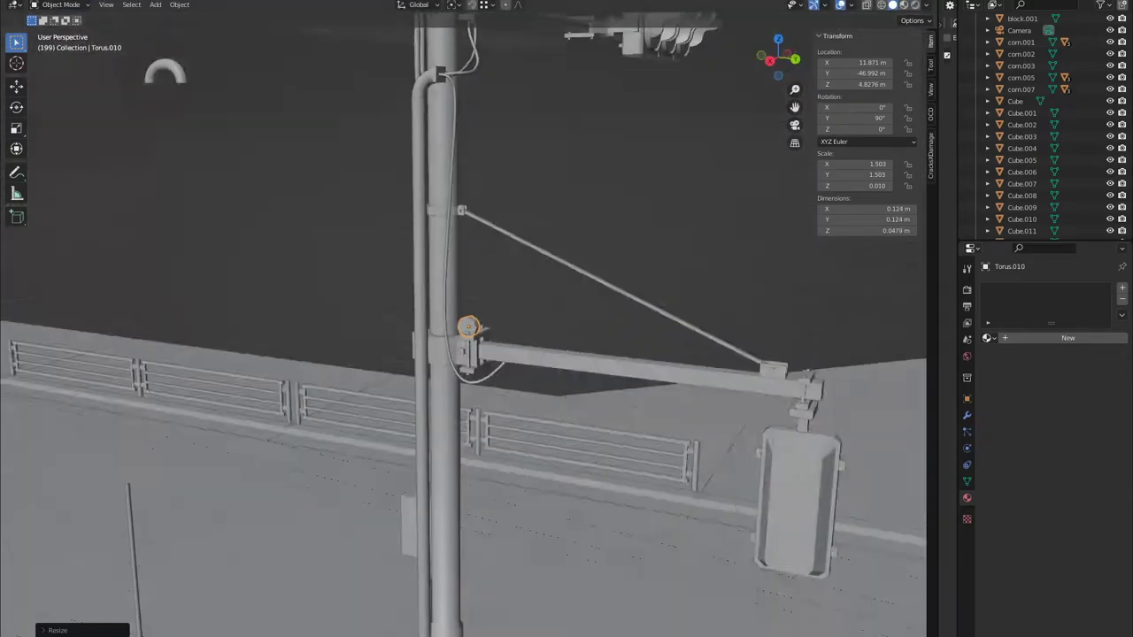
mouse_move(566, 354)
middle_mouse_down()
mouse_move(460, 362)
mouse_move(531, 354)
mouse_move(425, 345)
mouse_move(531, 363)
mouse_move(505, 354)
middle_mouse_up()
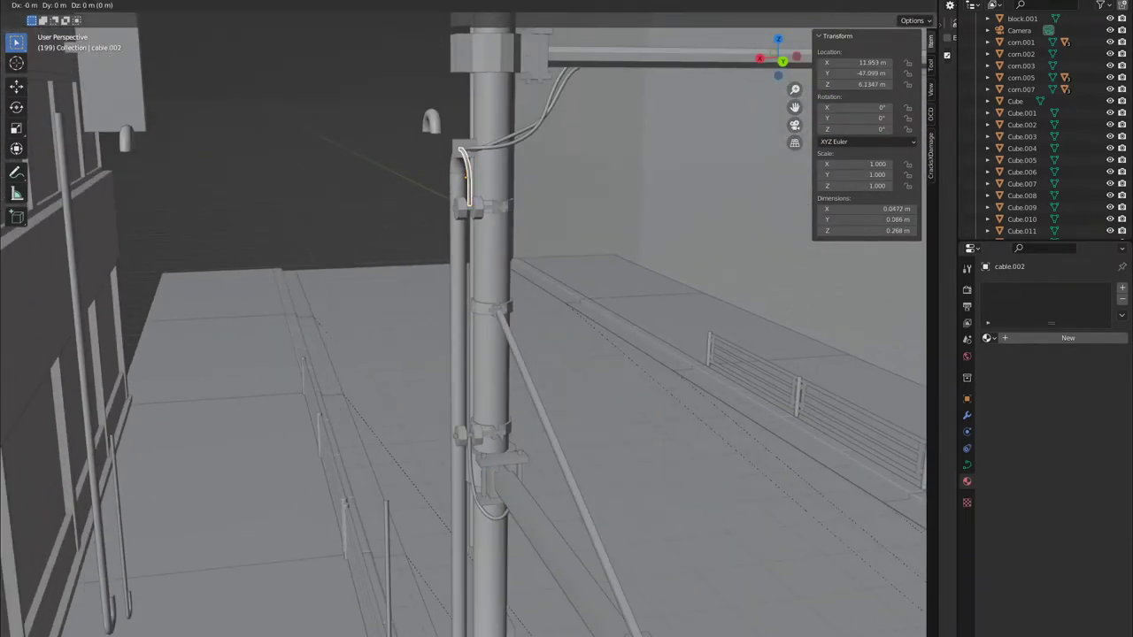
left_click(179, 5)
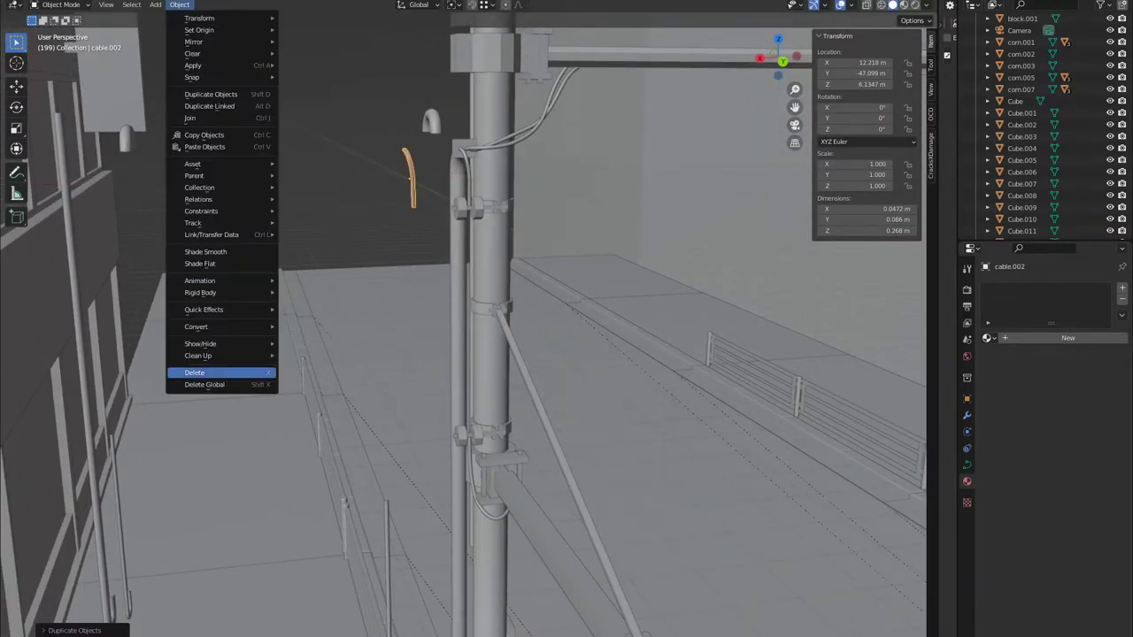
Step: Bring up the object operations for the copied cable piece
left_click(305, 372)
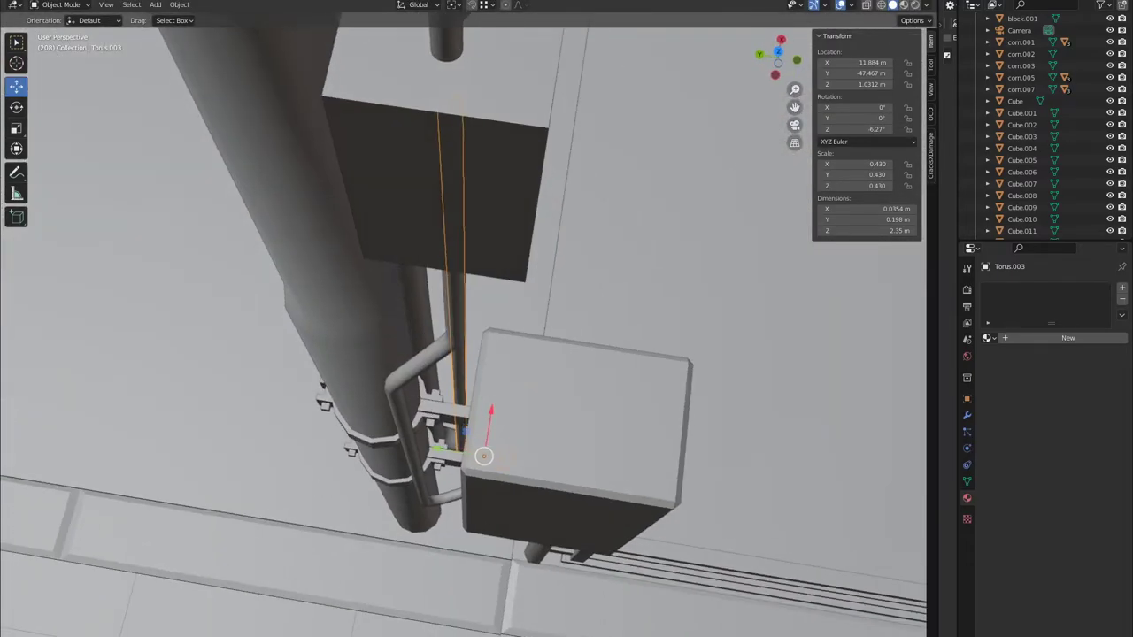
Step: Rotate the thin cable piece and the conduit pipe at the pole base
key("r")
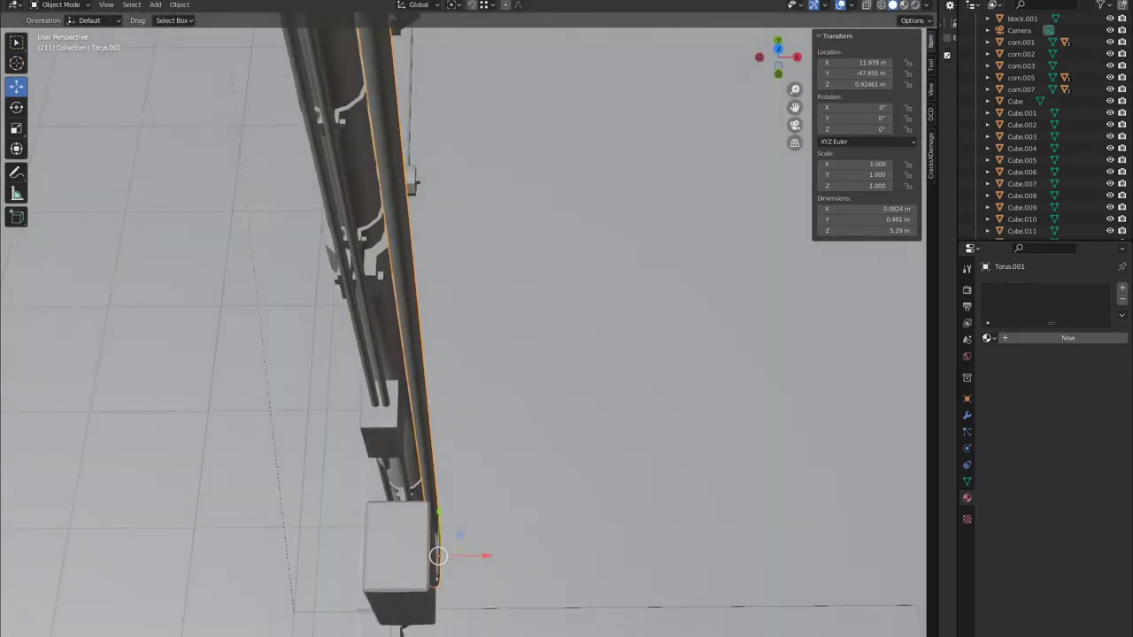
key("r")
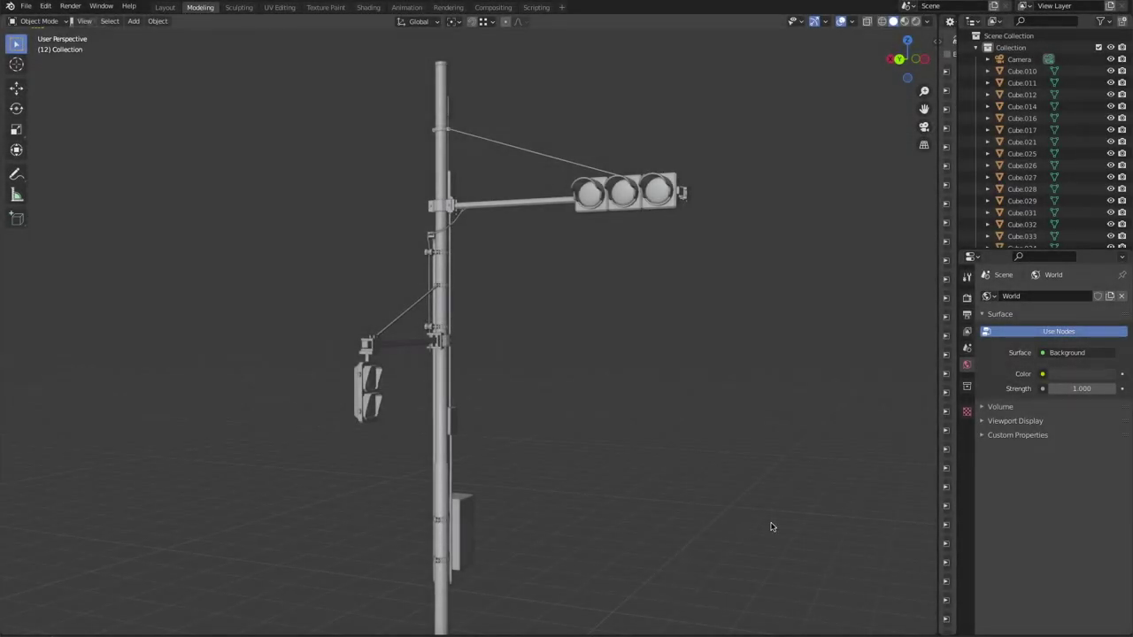
middle_click_drag(770, 527, 723, 533)
scroll(660, 496, "up", 2)
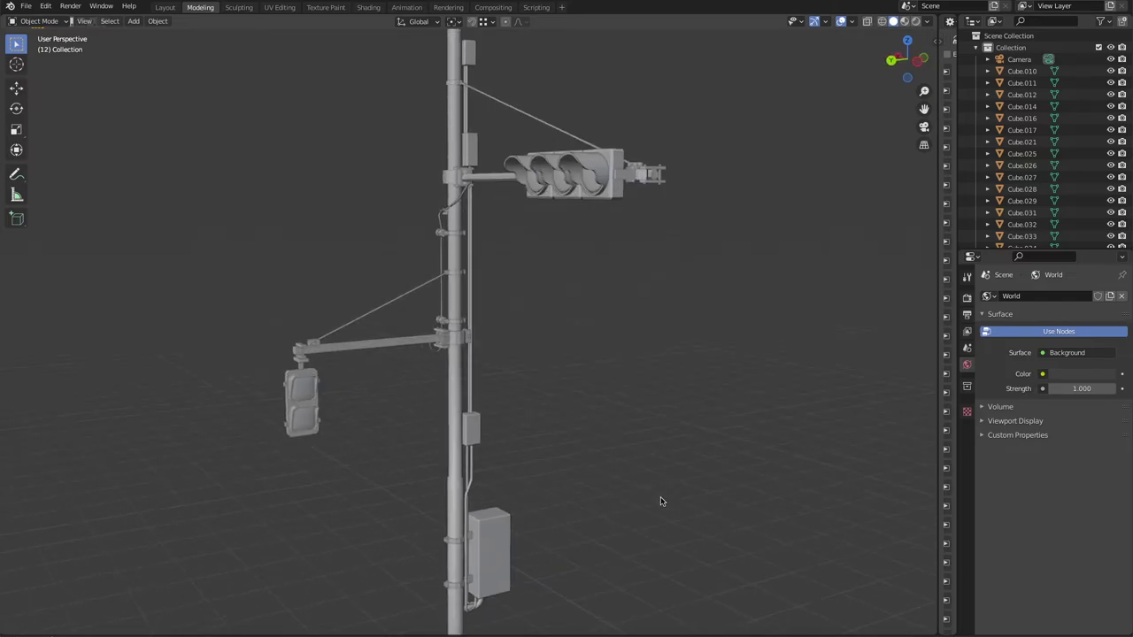
scroll(661, 496, "up", 2)
mouse_move(604, 381)
middle_mouse_down("shift")
mouse_move(644, 435)
mouse_move(696, 471)
middle_mouse_up("shift")
mouse_move(751, 501)
middle_mouse_down()
mouse_move(633, 494)
mouse_move(698, 443)
mouse_move(726, 437)
mouse_move(741, 455)
mouse_move(617, 446)
middle_mouse_up()
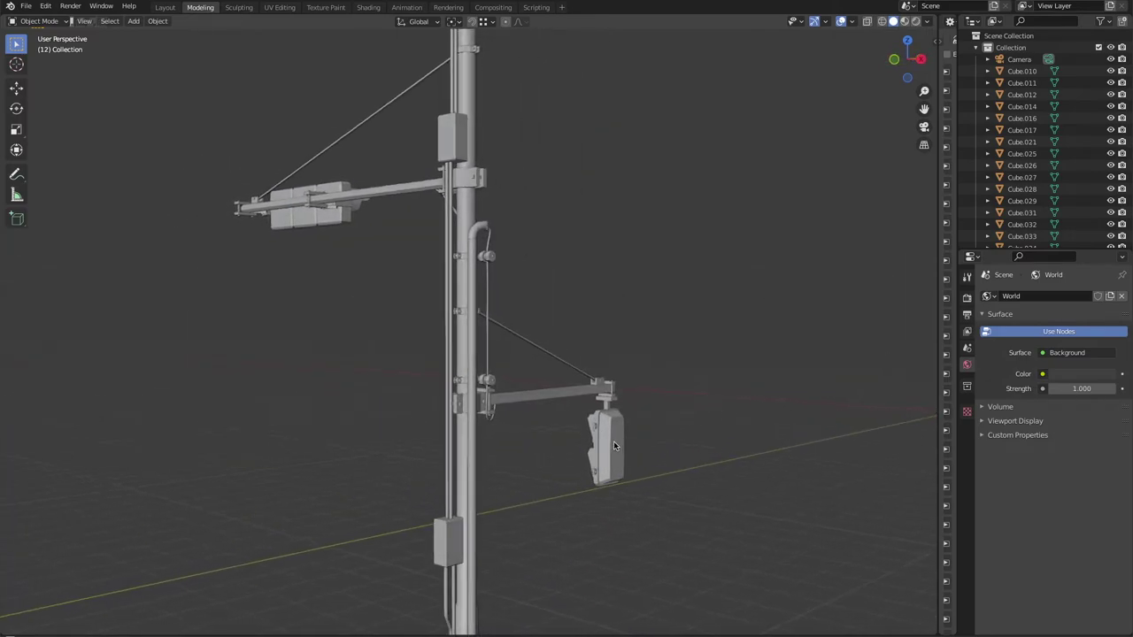
scroll(691, 454, "up", 3)
middle_click_drag(769, 354, 815, 407, "shift")
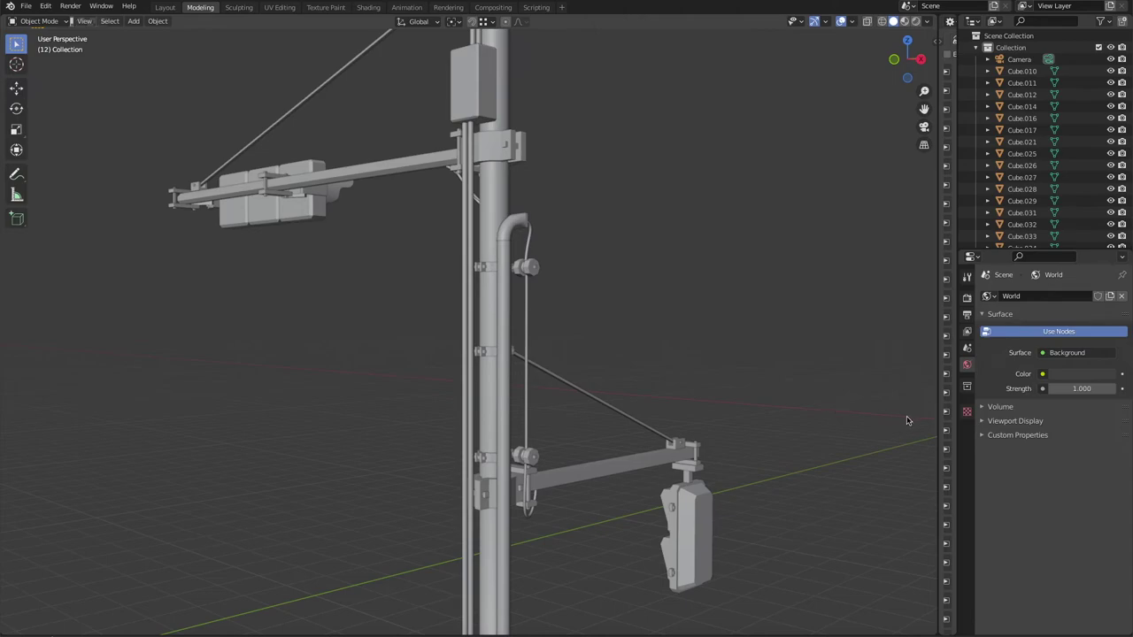
mouse_move(890, 423)
middle_mouse_down()
mouse_move(755, 422)
mouse_move(734, 390)
mouse_move(742, 341)
middle_mouse_up()
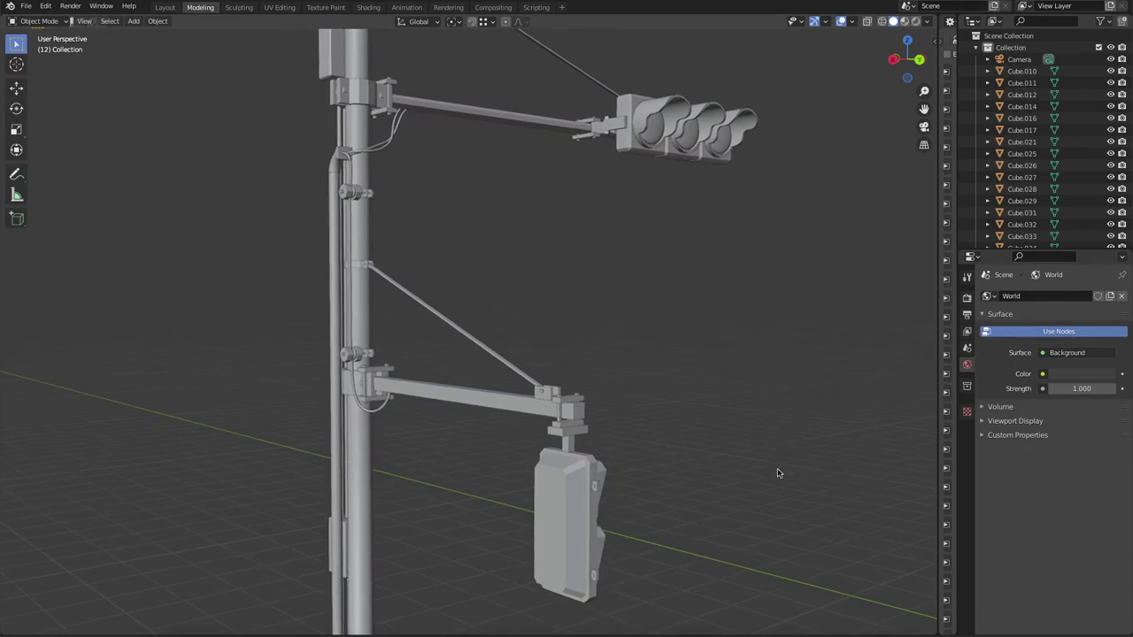
middle_click_drag(779, 472, 658, 472)
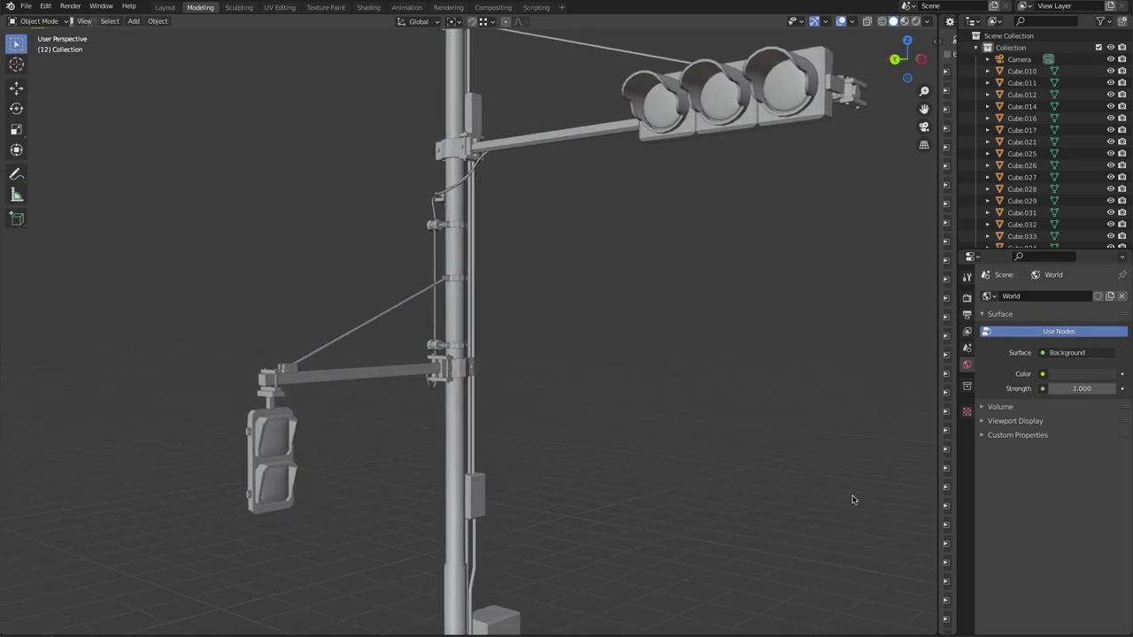
scroll(831, 502, "down", 2)
scroll(831, 502, "down", 1)
scroll(830, 502, "down", 1)
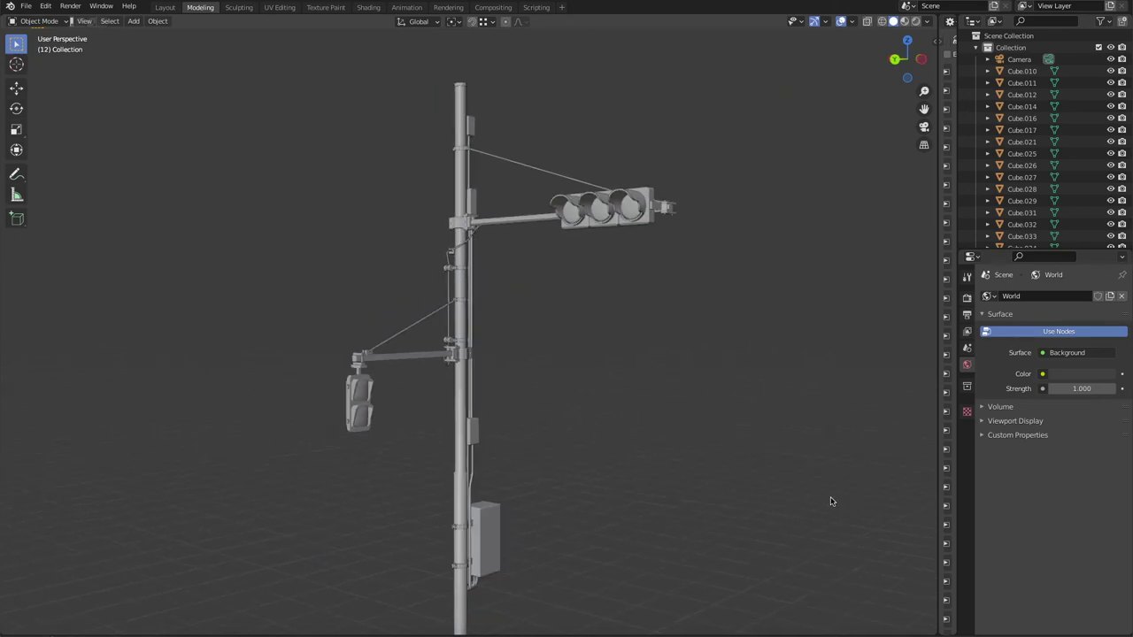
middle_click_drag(823, 507, 847, 465, "shift")
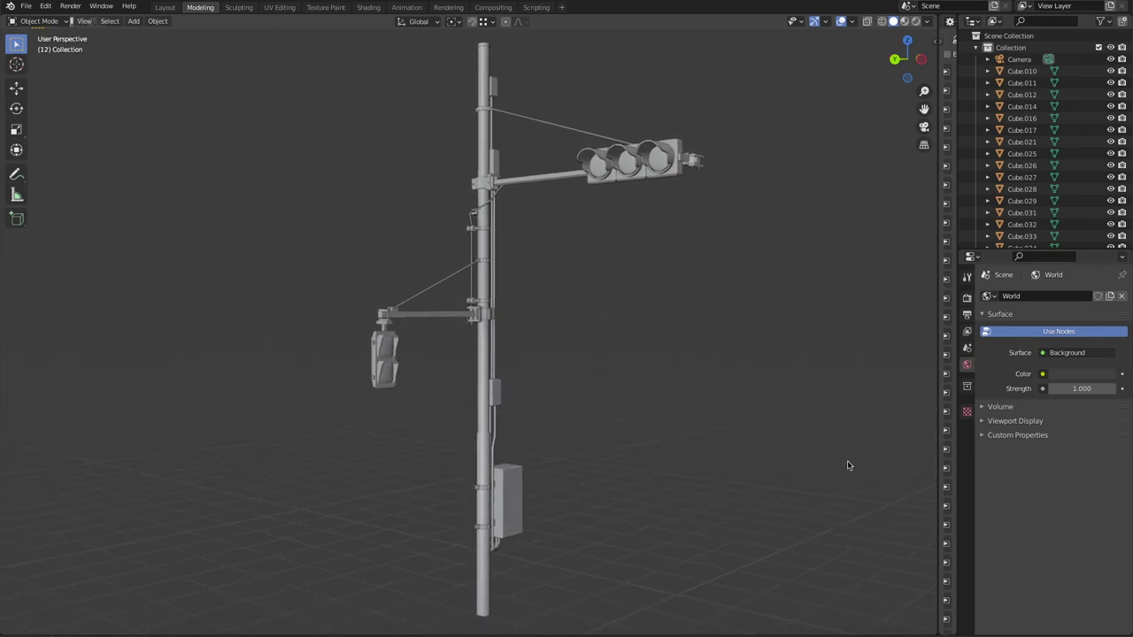